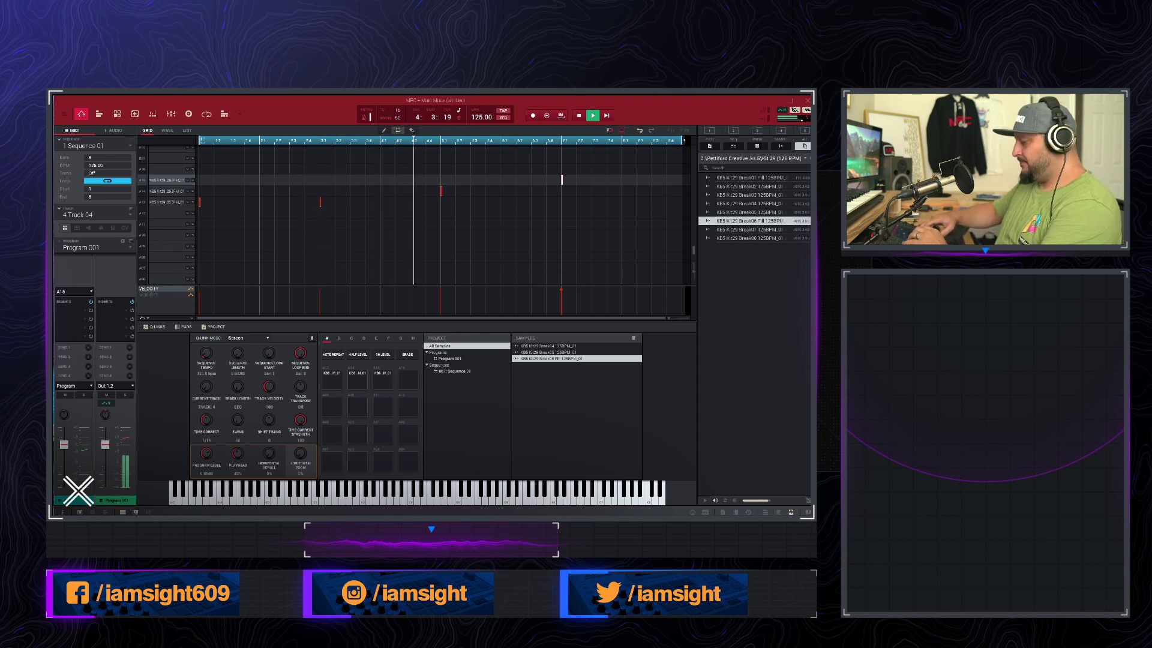
Select unused track 5, stop playback and load Xpand!2 as its plugin instrument
key("Down")
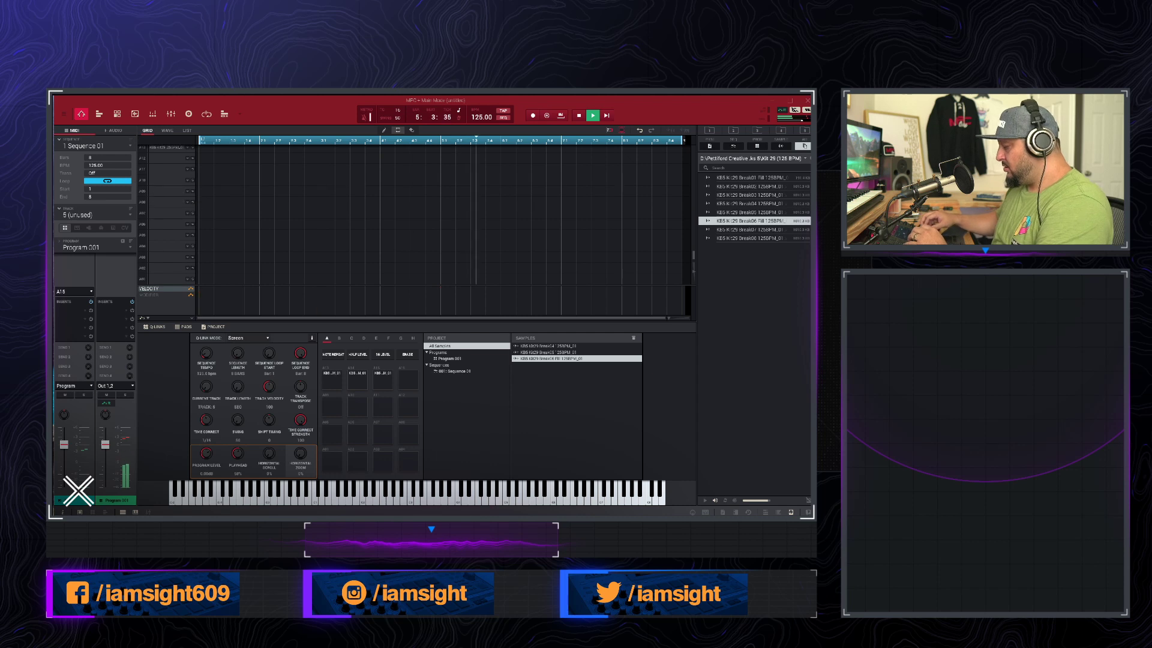
key("space")
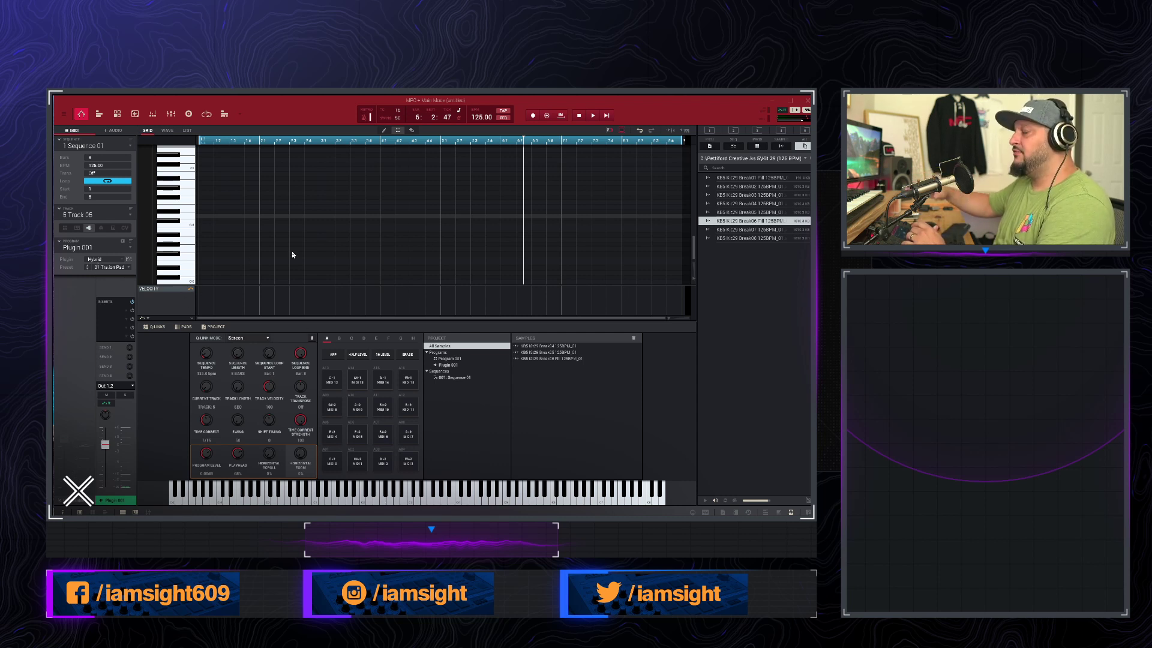
left_click(123, 261)
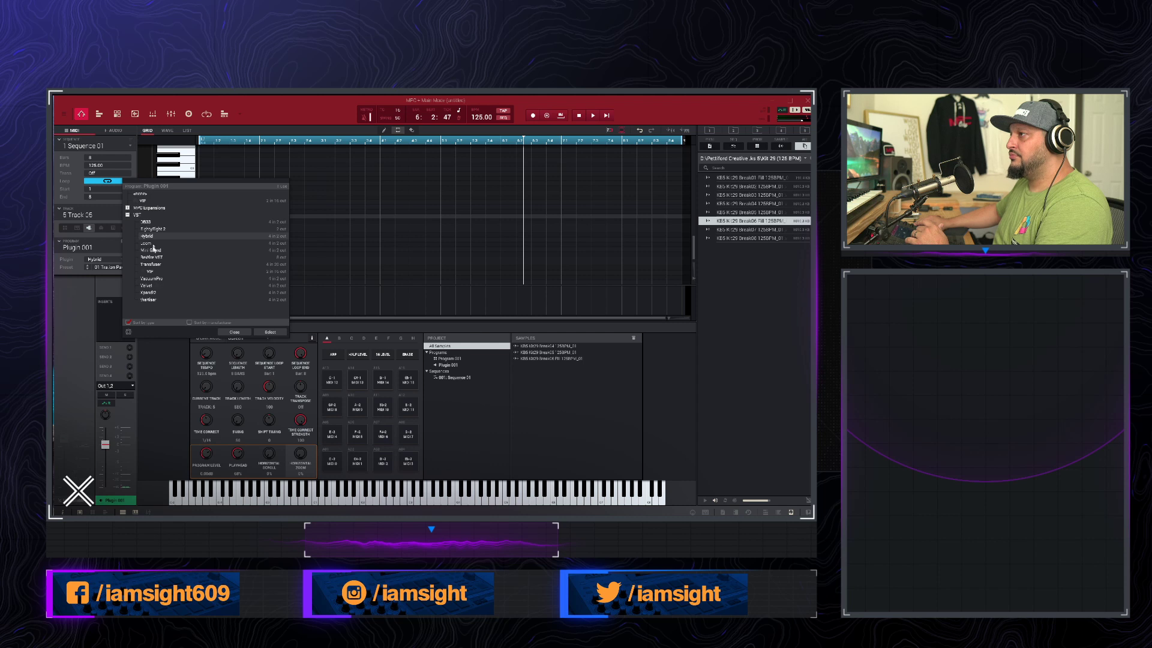
double_click(153, 294)
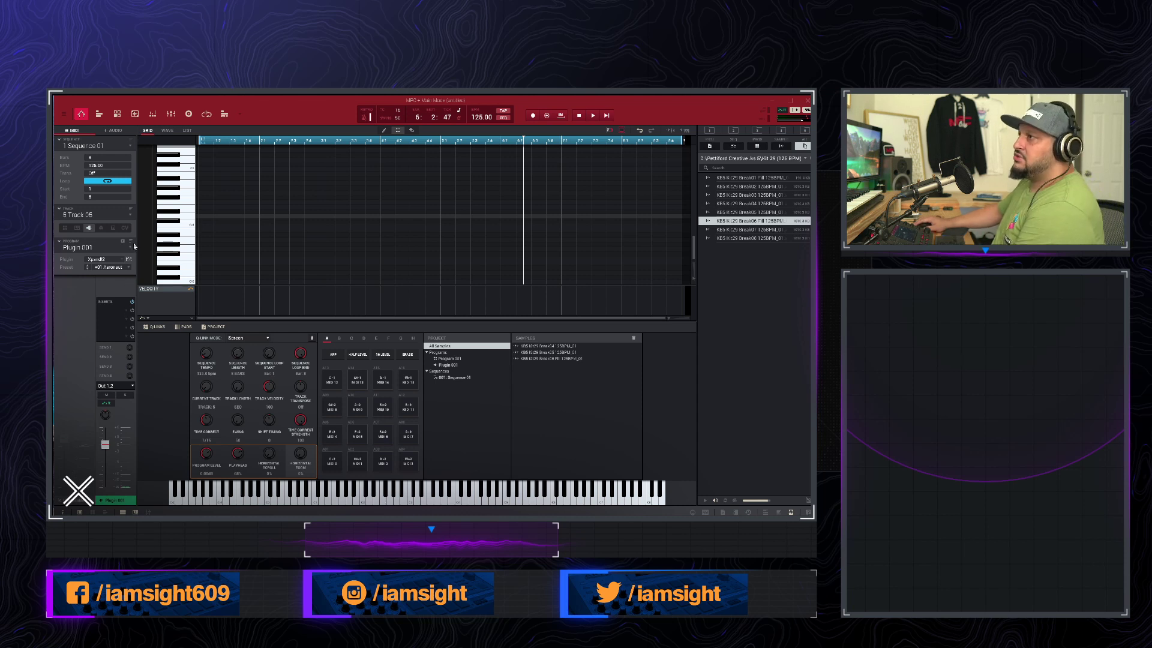
Open the Xpand!2 plugin editor and minimise the browser window on the desktop
left_click(129, 261)
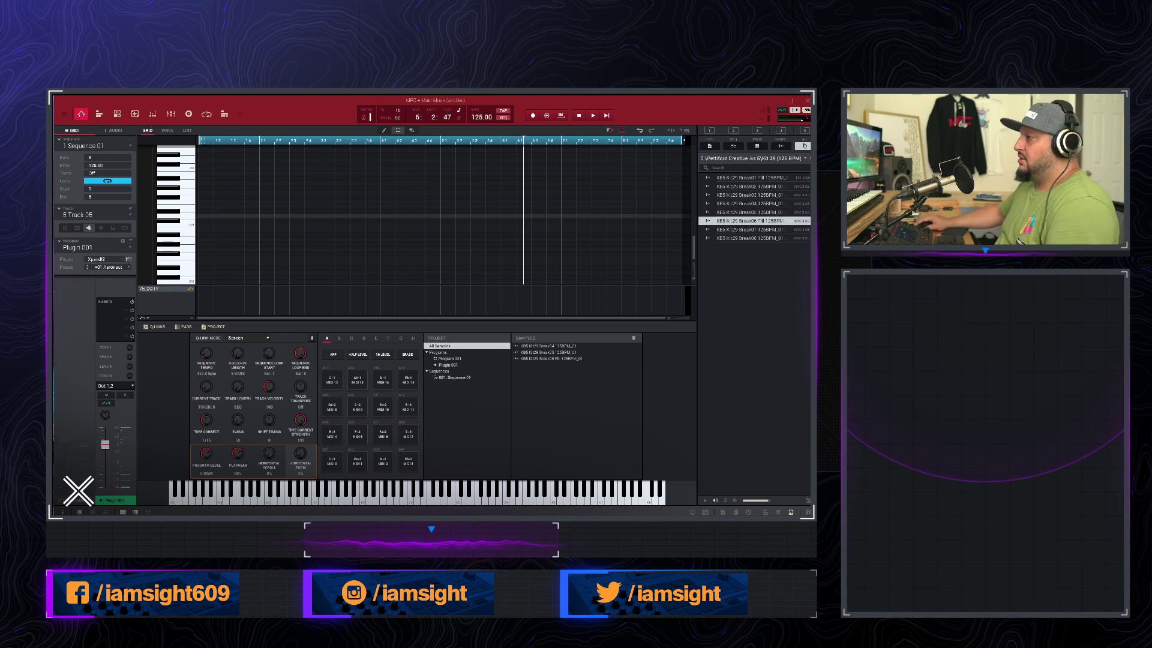
mouse_move(355, 512)
mouse_move(414, 513)
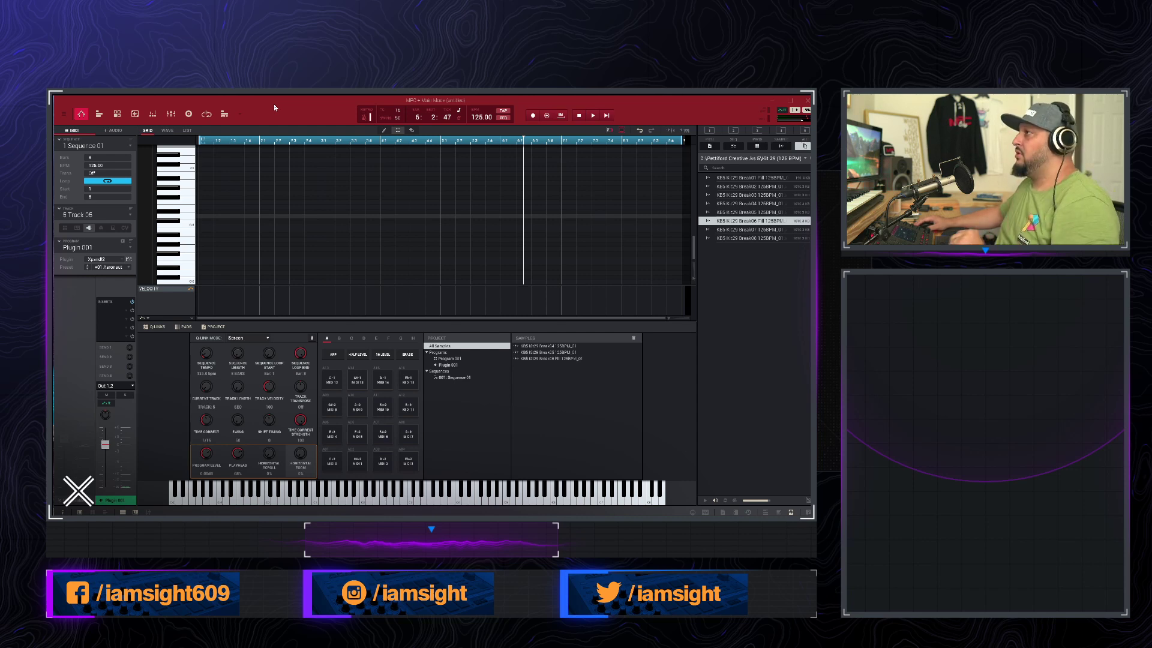
left_click_drag(274, 105, 811, 240)
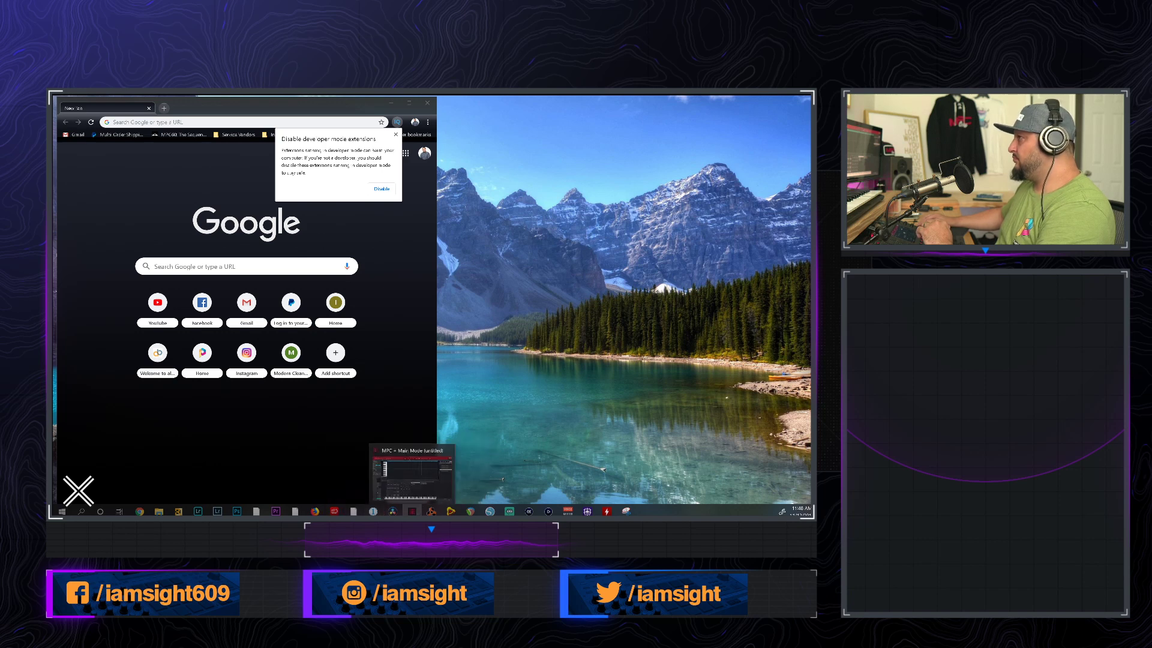
left_click(391, 103)
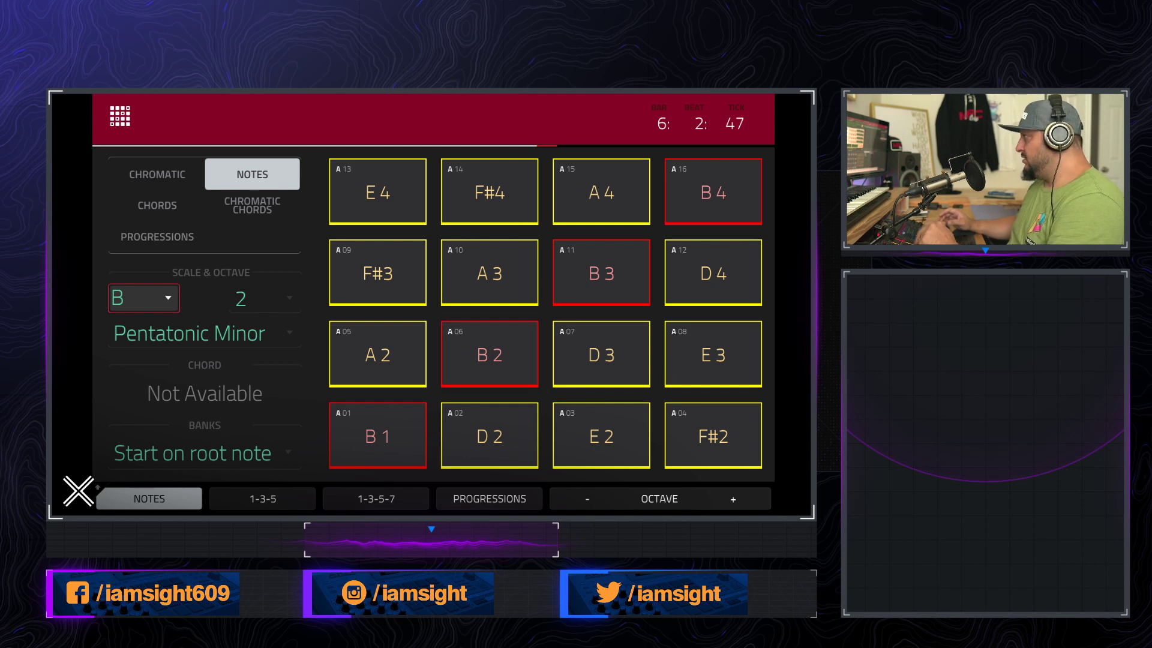
Switch the pads to Progressions mode and choose the Mv4 Ab Major Problem chord progression in Eb Major
left_click(490, 498)
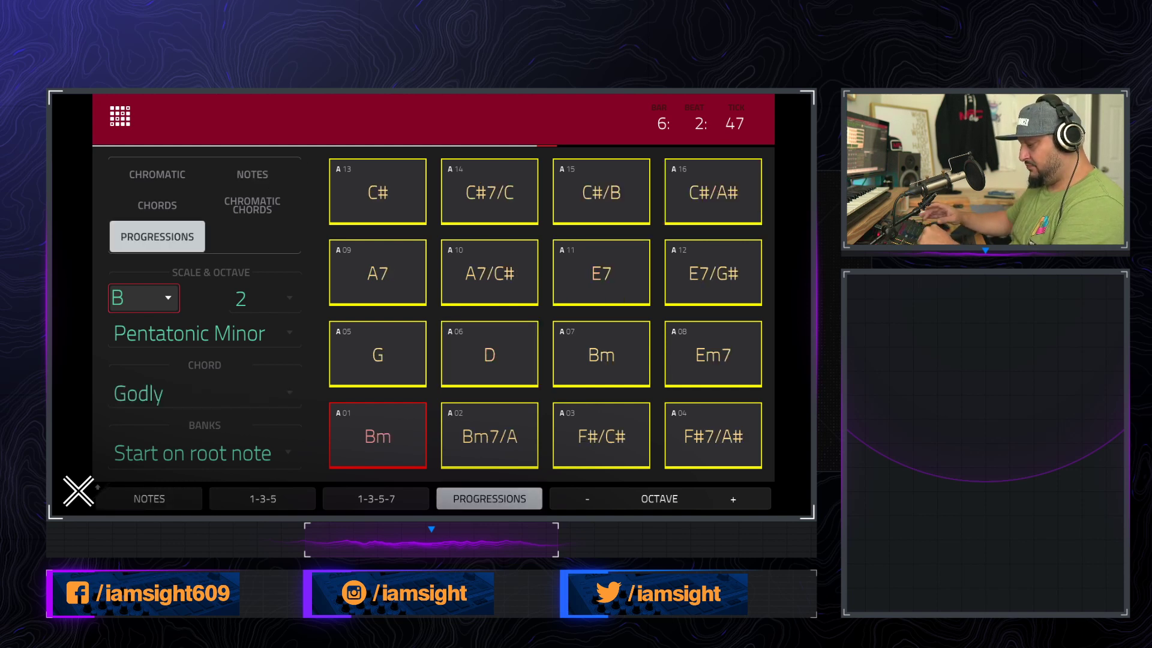
left_click(205, 333)
left_click(205, 393)
scroll(204, 393, "down", 10)
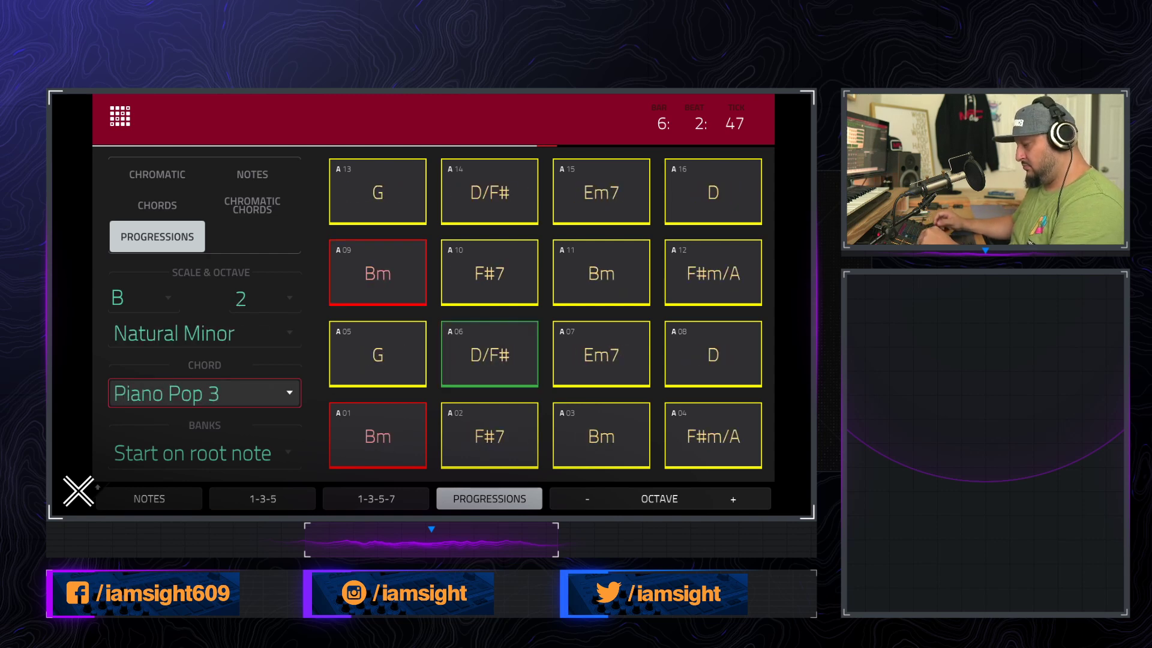
scroll(205, 393, "down", 6)
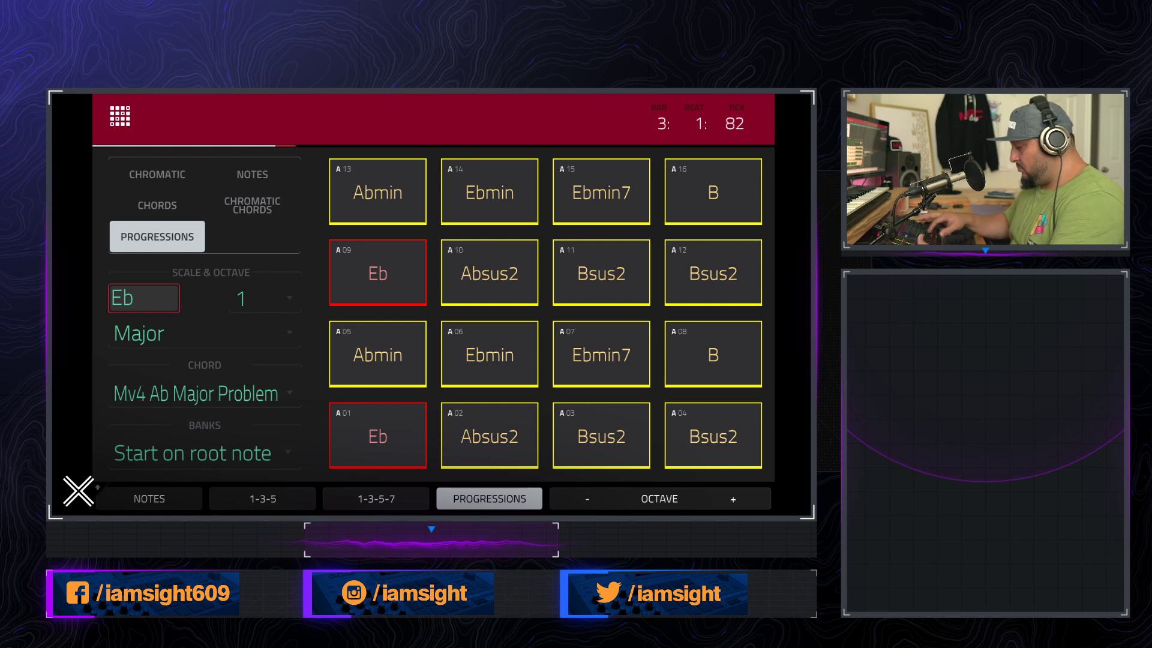
Return to the main view, select Track 04 and toggle its mute
key("Escape")
left_click(295, 332)
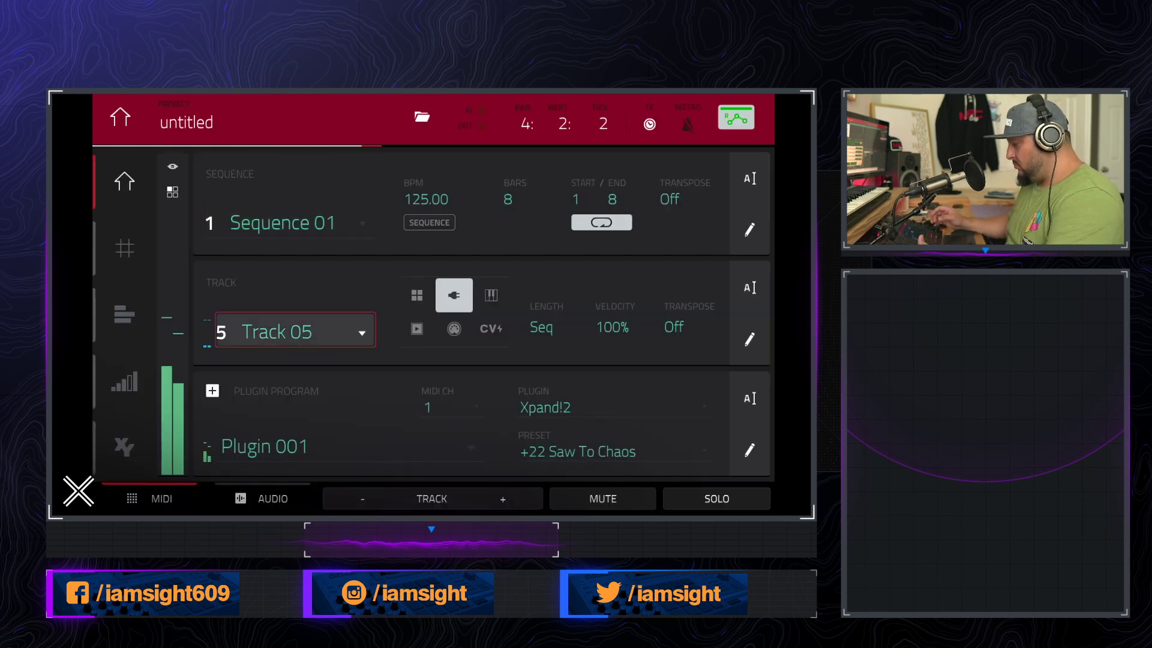
scroll(295, 331, "down", 4)
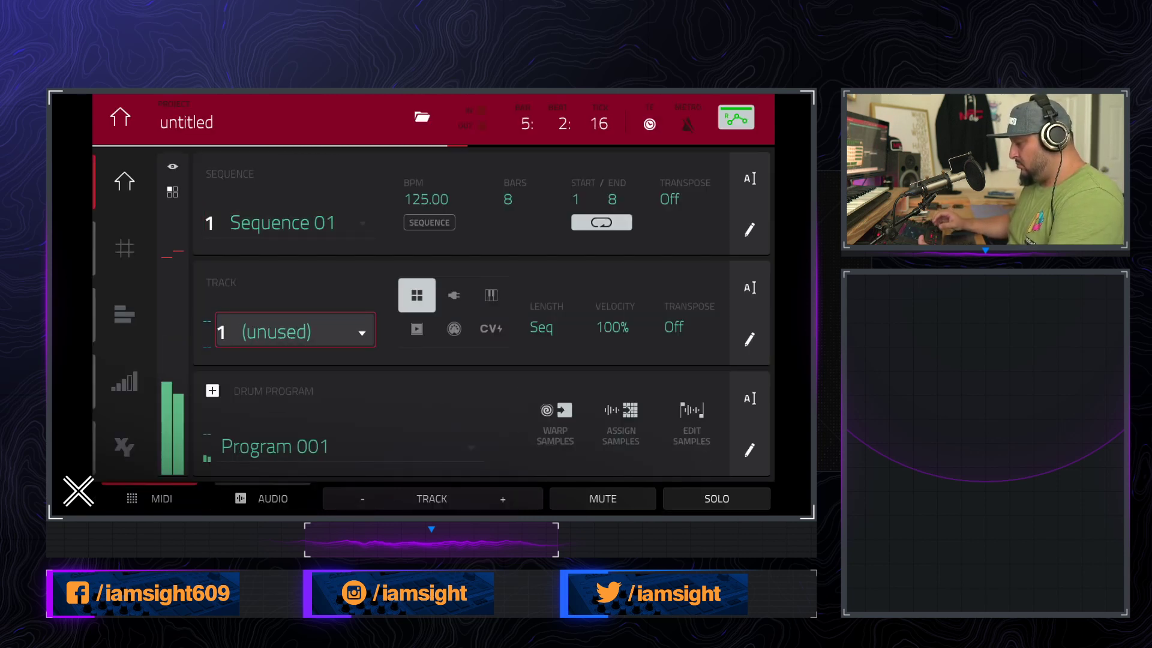
scroll(295, 331, "up", 3)
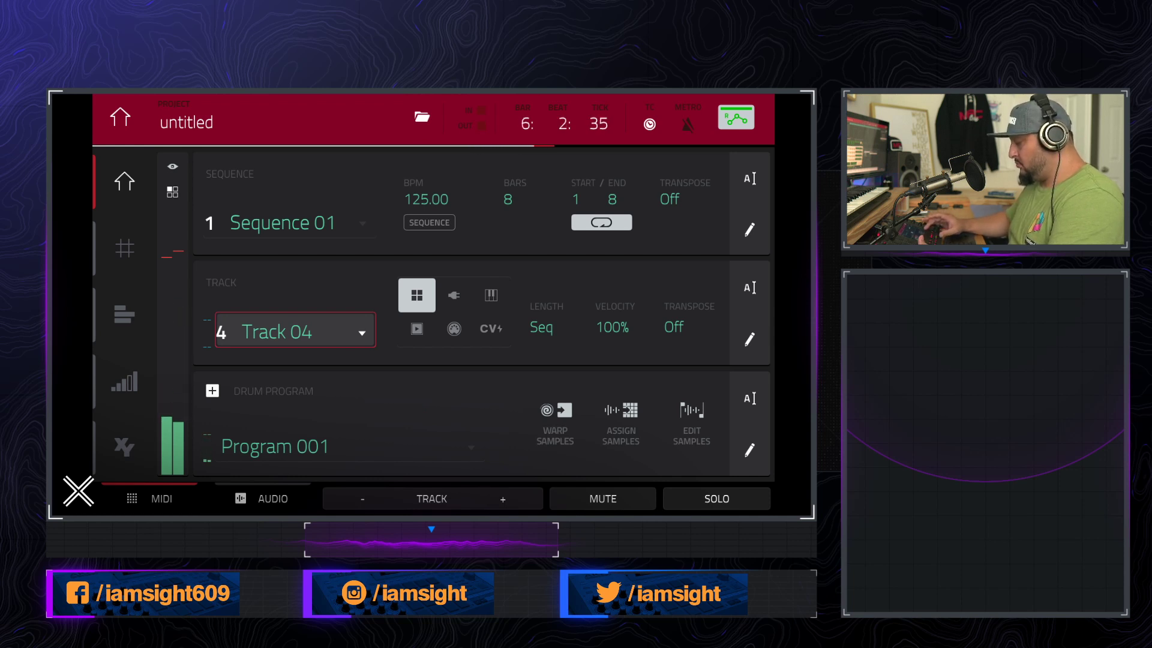
left_click(604, 499)
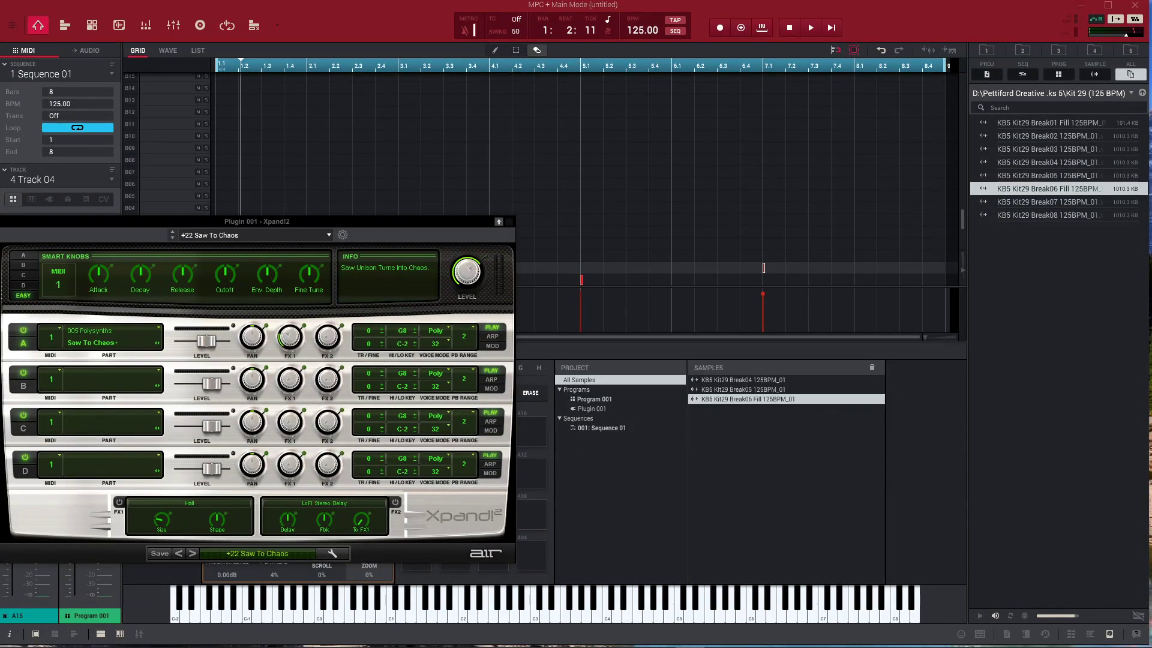
Close the Xpand!2 window and load the FrontDAW VST into Program 001's first insert slot
left_click_drag(174, 222, 257, 146)
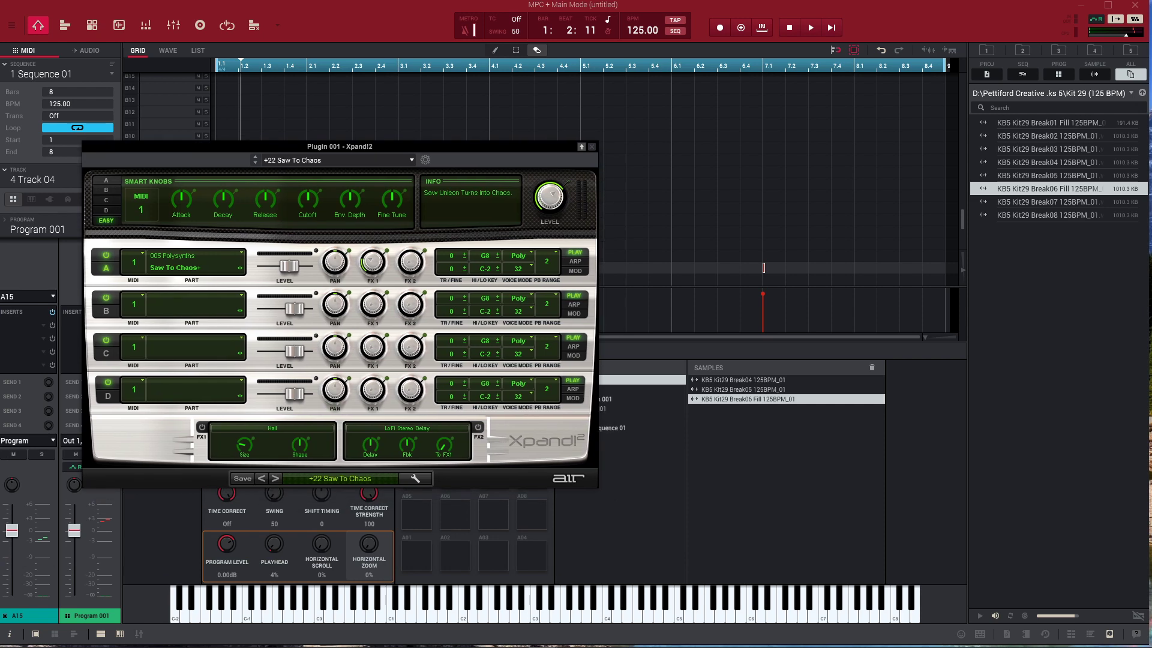
left_click(591, 147)
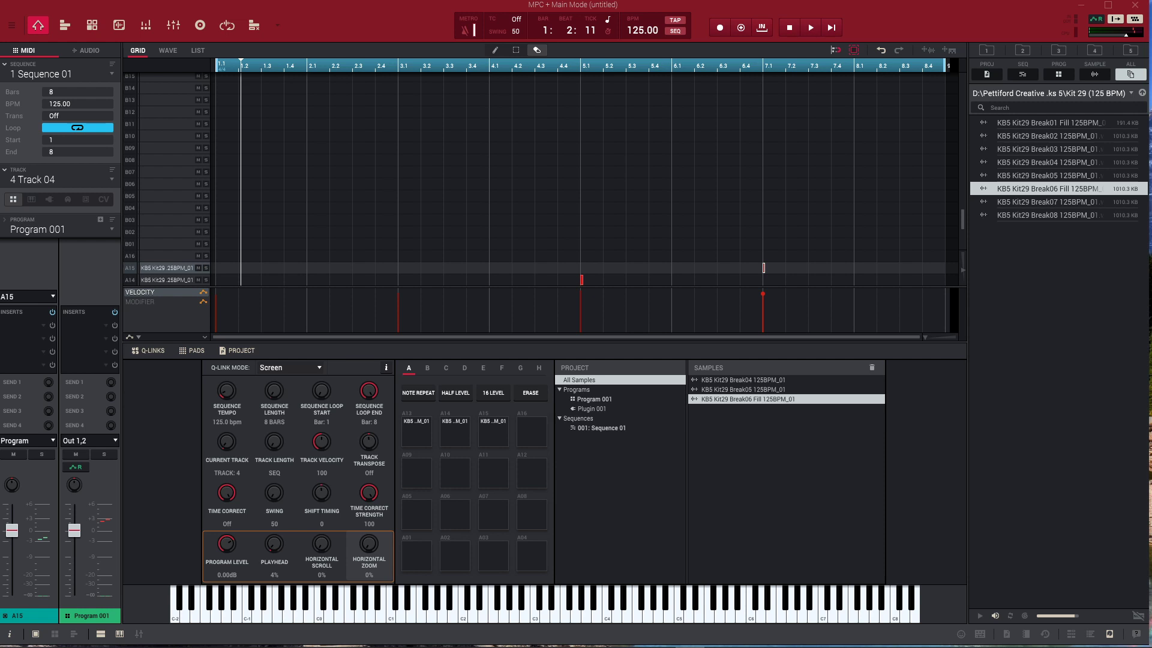
left_click(85, 325)
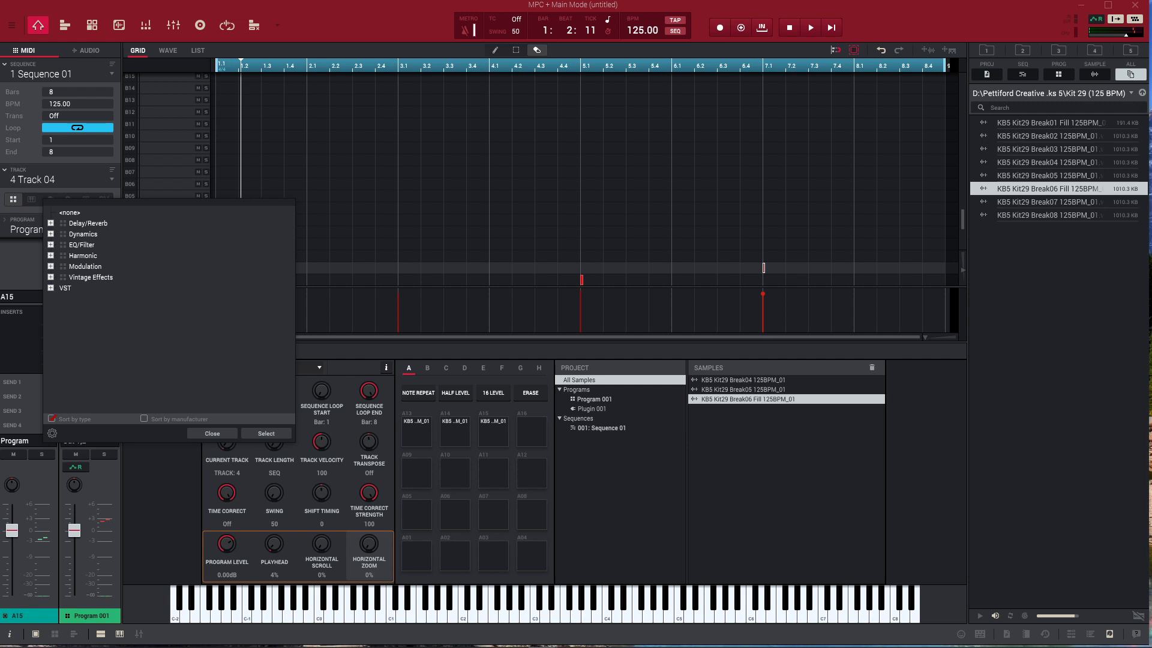
left_click(212, 434)
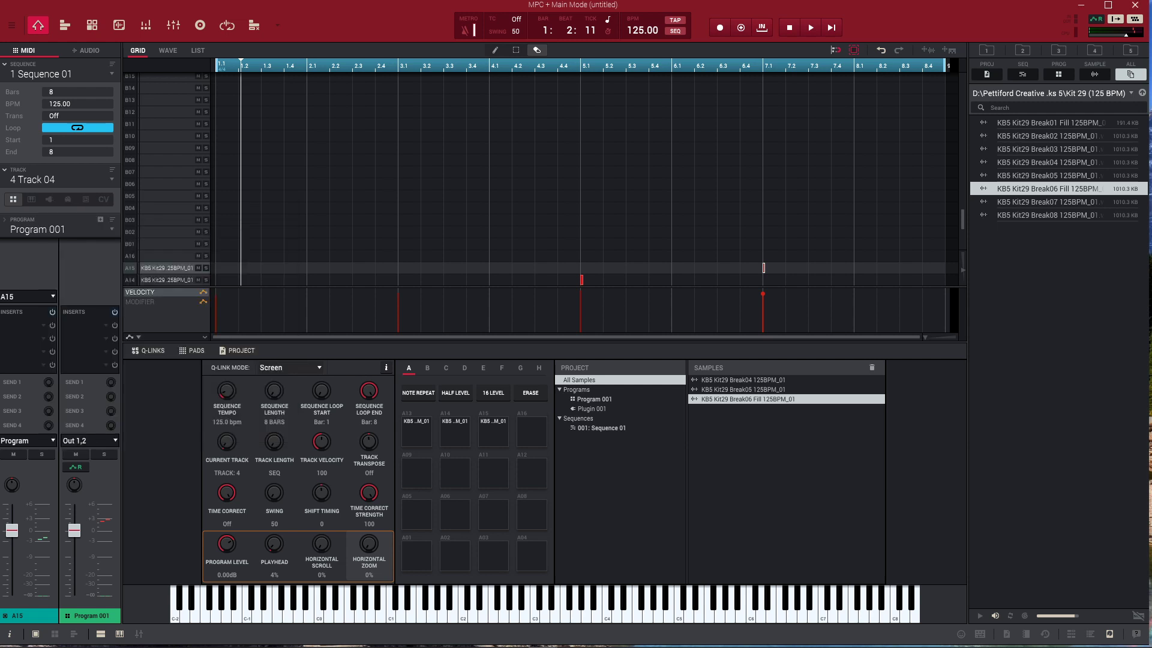
left_click(105, 325)
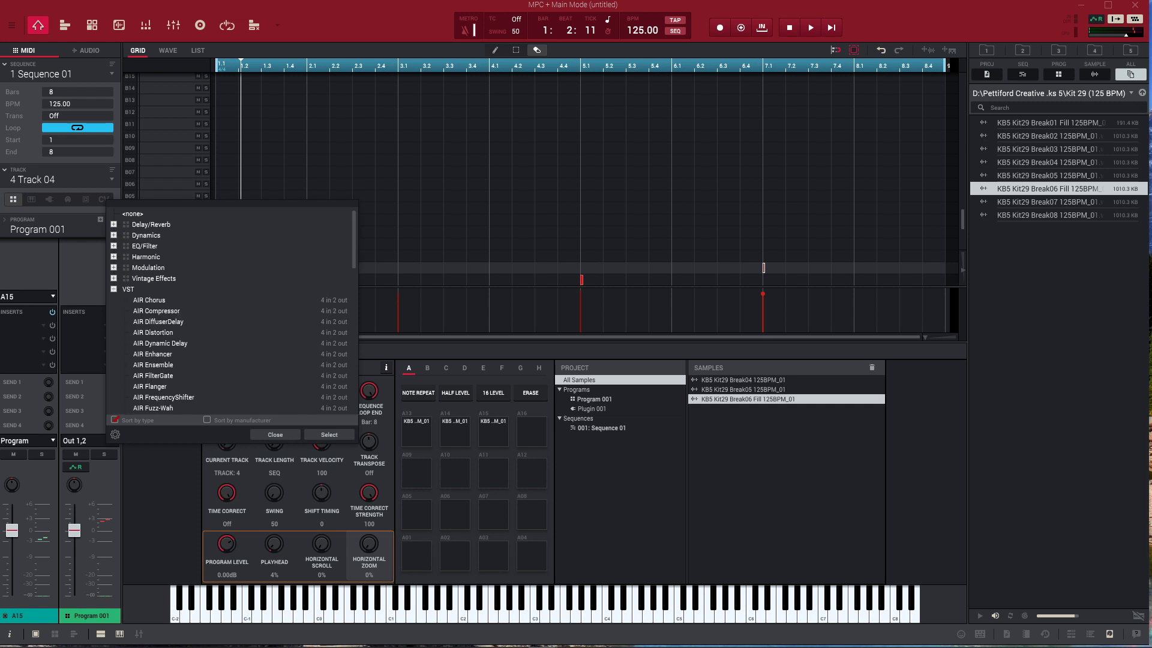
scroll(240, 312, "down", 10)
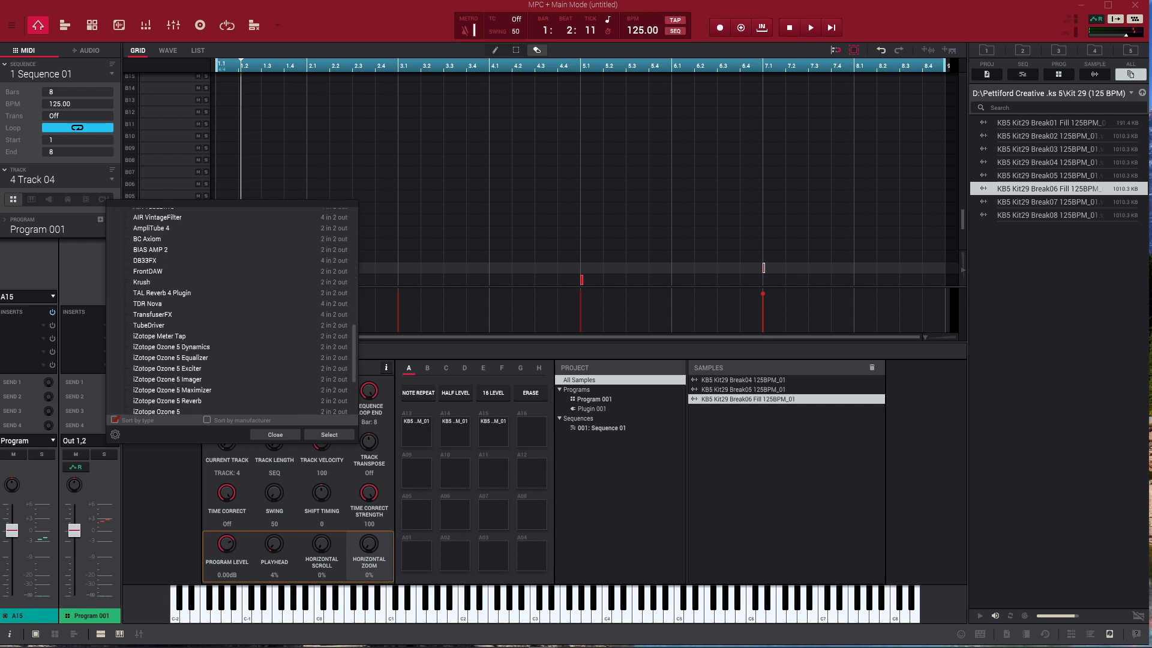
double_click(149, 271)
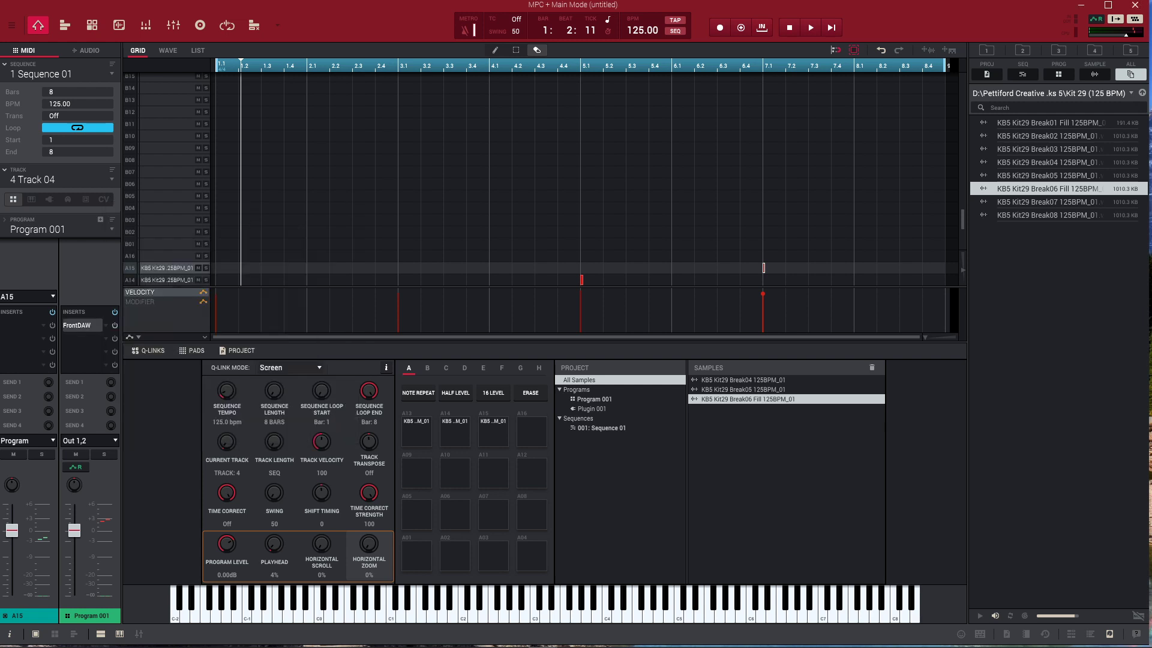
In Program 001's FrontDAW insert, set Style to British and Mojo to about 77%, and audition the sequence
left_click(82, 326)
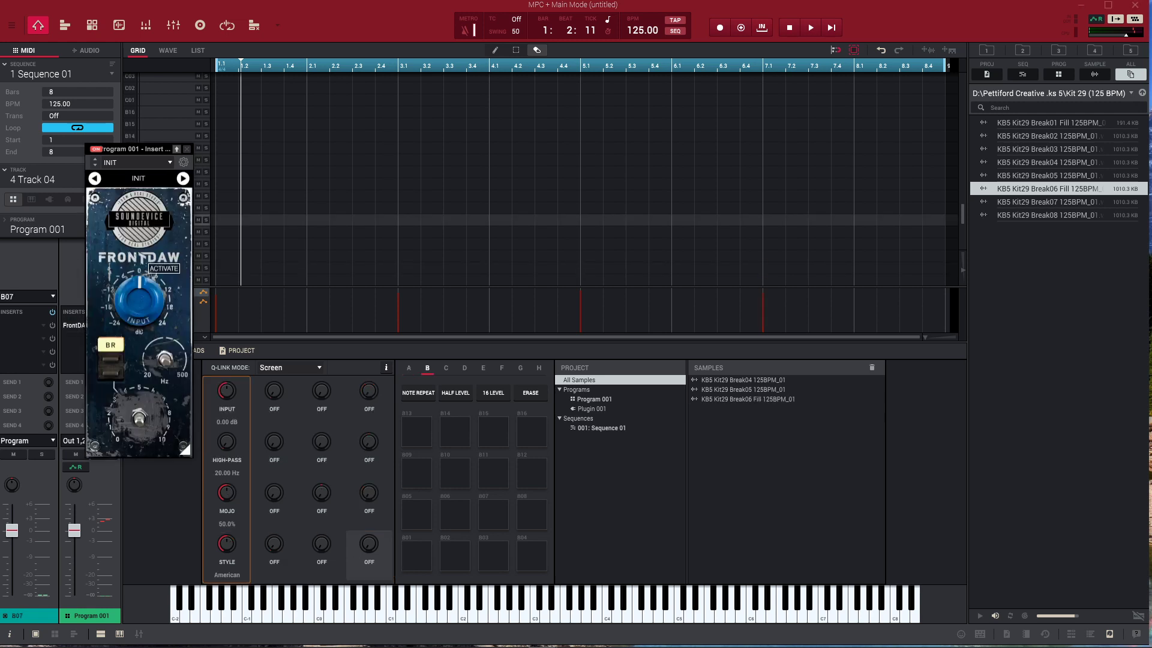
left_click_drag(135, 149, 117, 44)
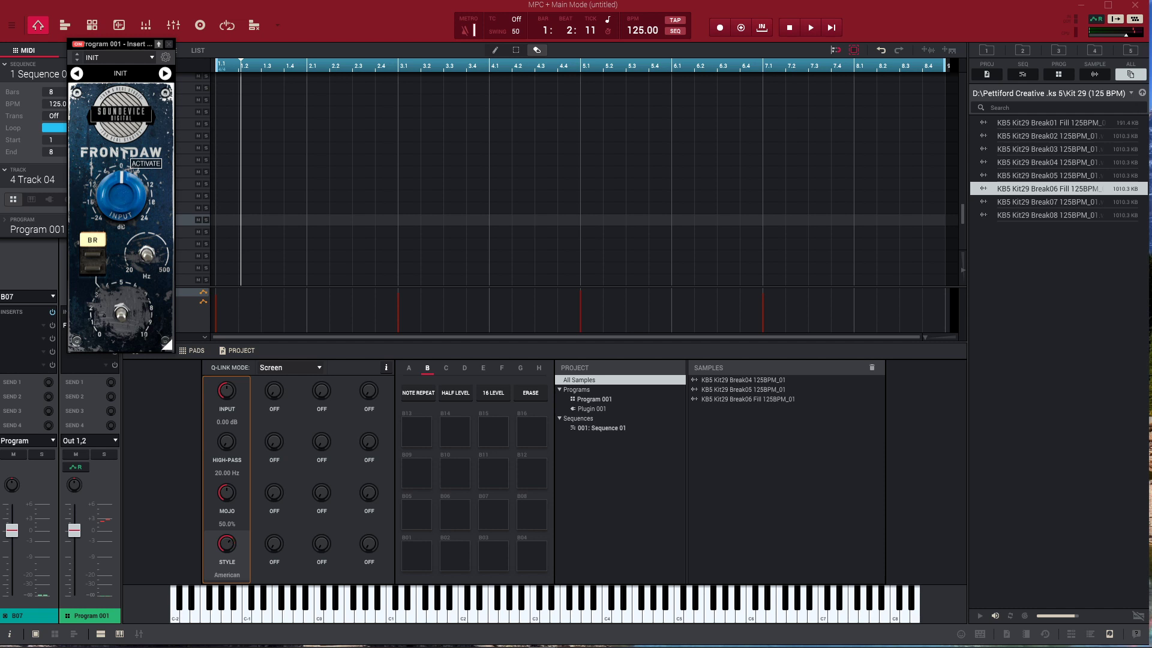
left_click_drag(227, 544, 227, 558)
mouse_move(227, 493)
left_mouse_down()
mouse_move(227, 479)
mouse_move(227, 494)
left_mouse_up()
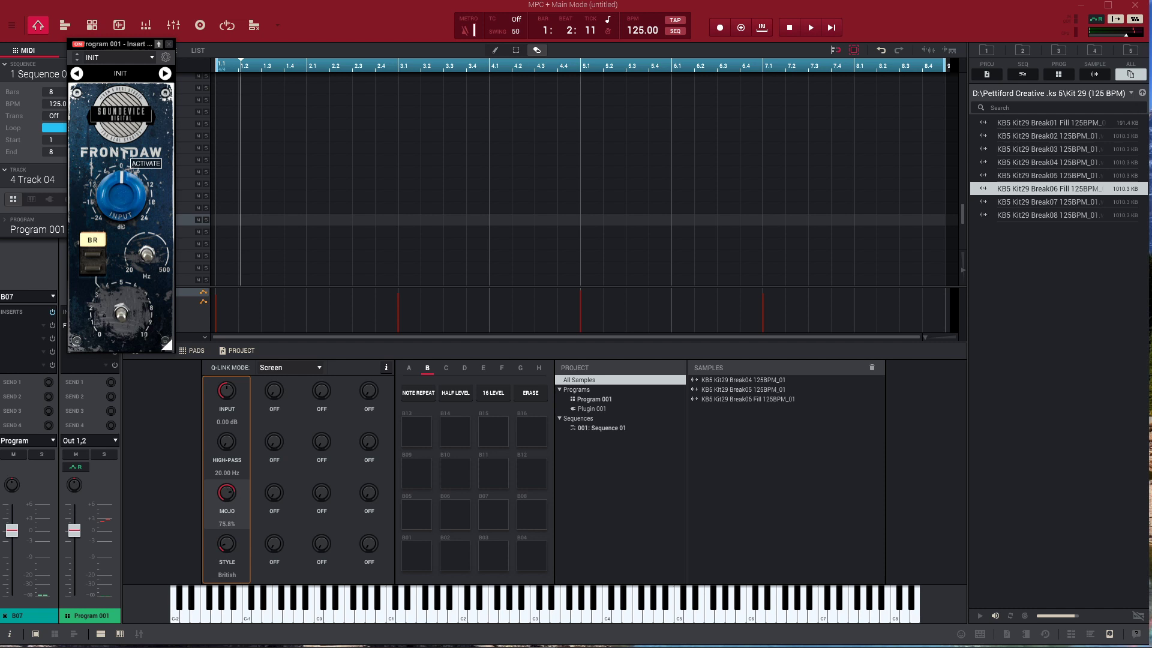
left_click_drag(227, 493, 226, 496)
mouse_move(227, 442)
left_mouse_down()
mouse_move(227, 426)
mouse_move(227, 439)
left_mouse_up()
key("space")
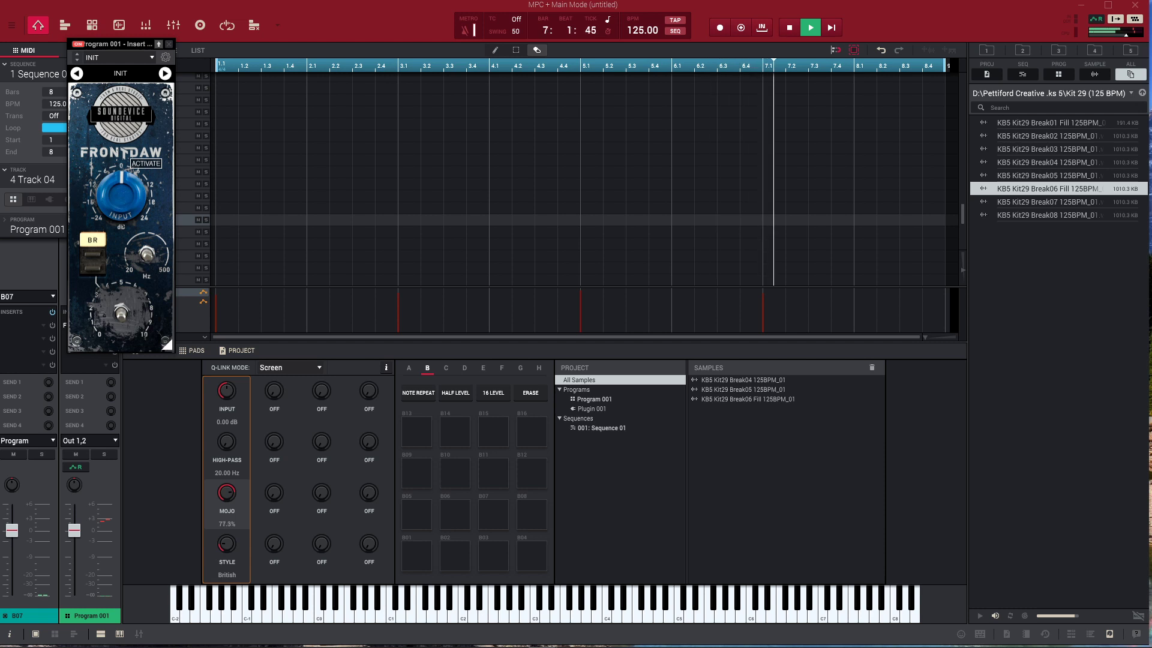
key("Escape")
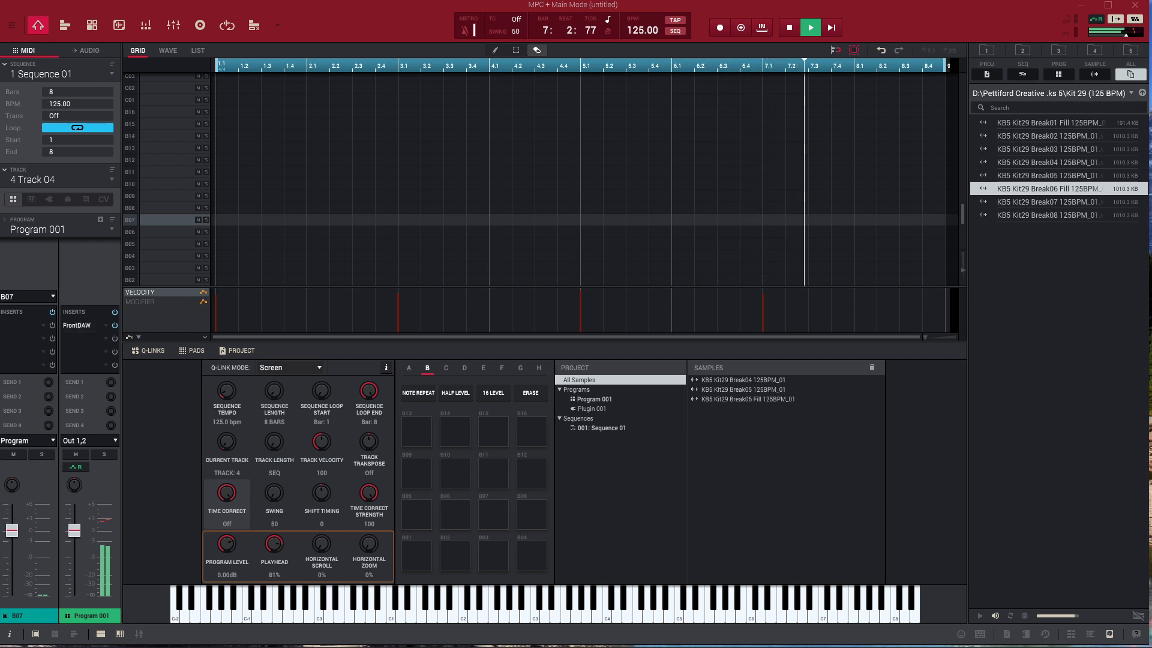
In an enlarged Channel Mixer, copy the FrontDAW insert from Program 001 to Plugin 001 and solo Plugin 001
left_click(174, 25)
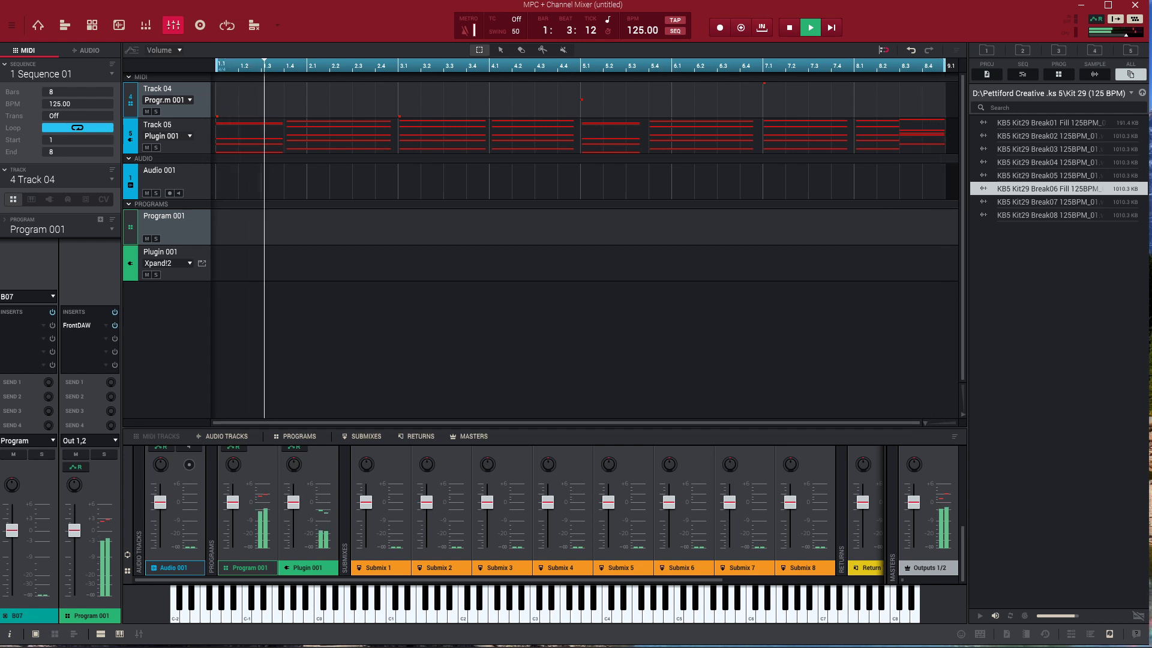
left_click_drag(544, 428, 543, 287)
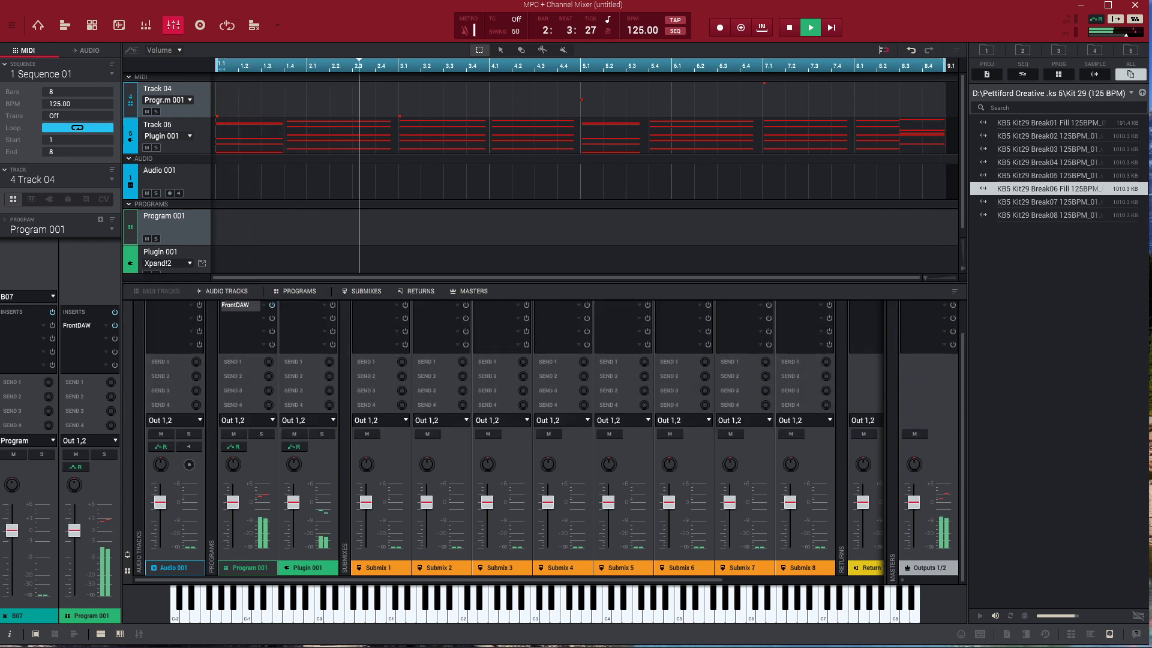
left_click_drag(241, 305, 301, 306)
left_click(322, 434)
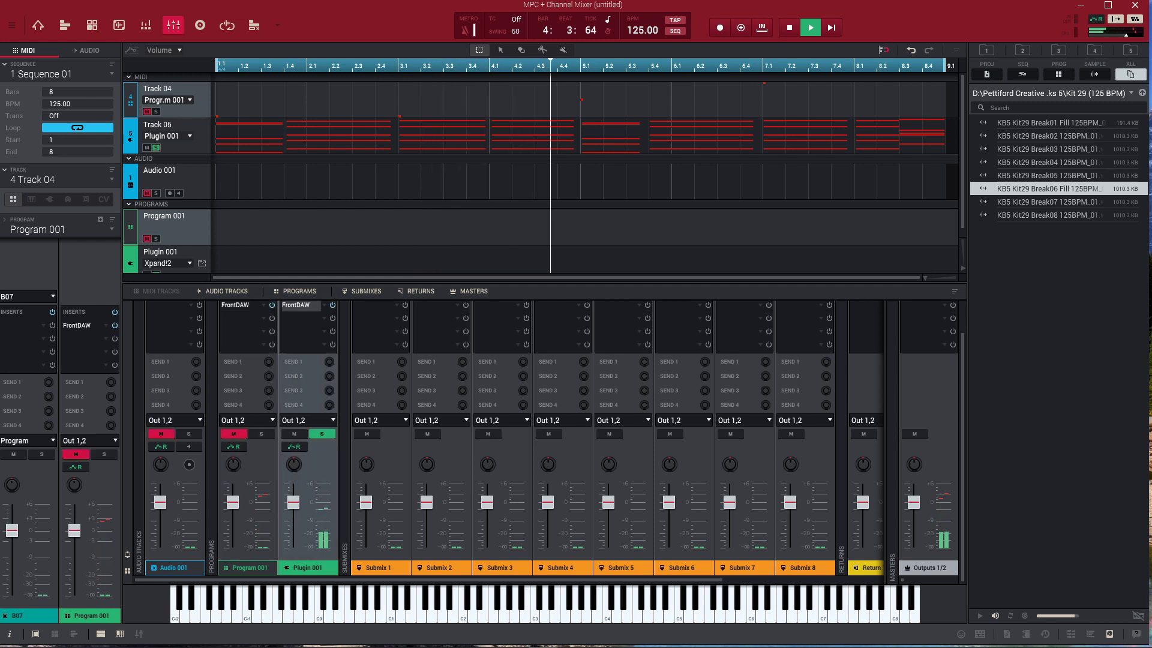
Raise the FrontDAW input gain slightly on Plugin 001 and lower that channel's fader to compensate
left_click(296, 306)
left_click_drag(121, 195, 121, 181)
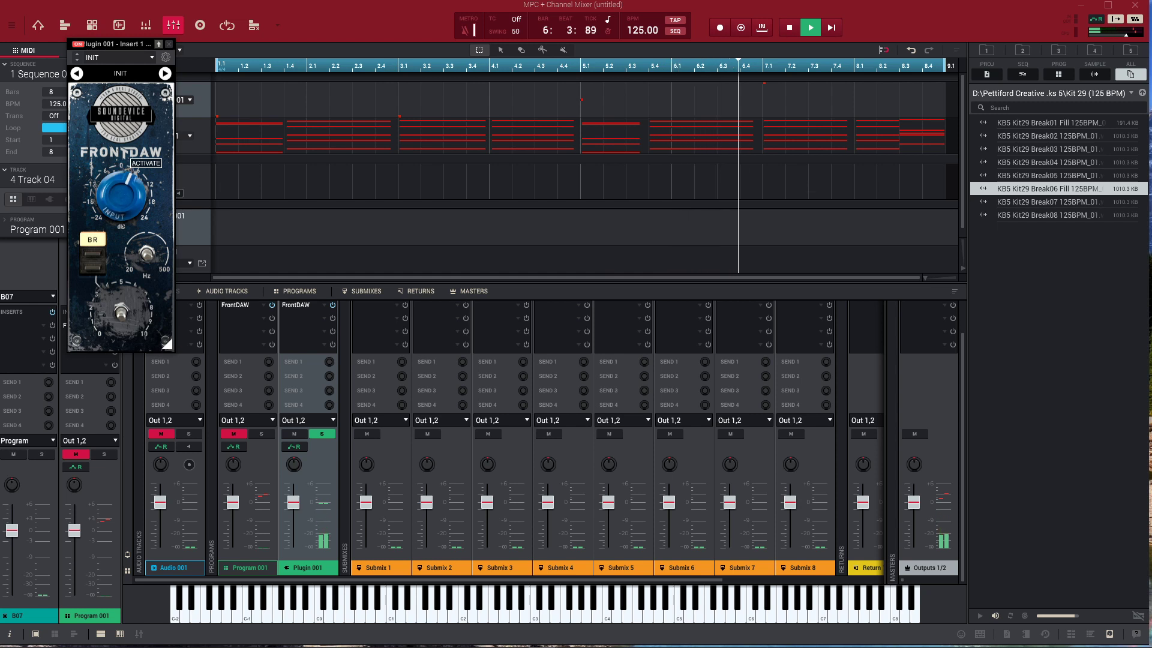
left_click_drag(294, 501, 293, 510)
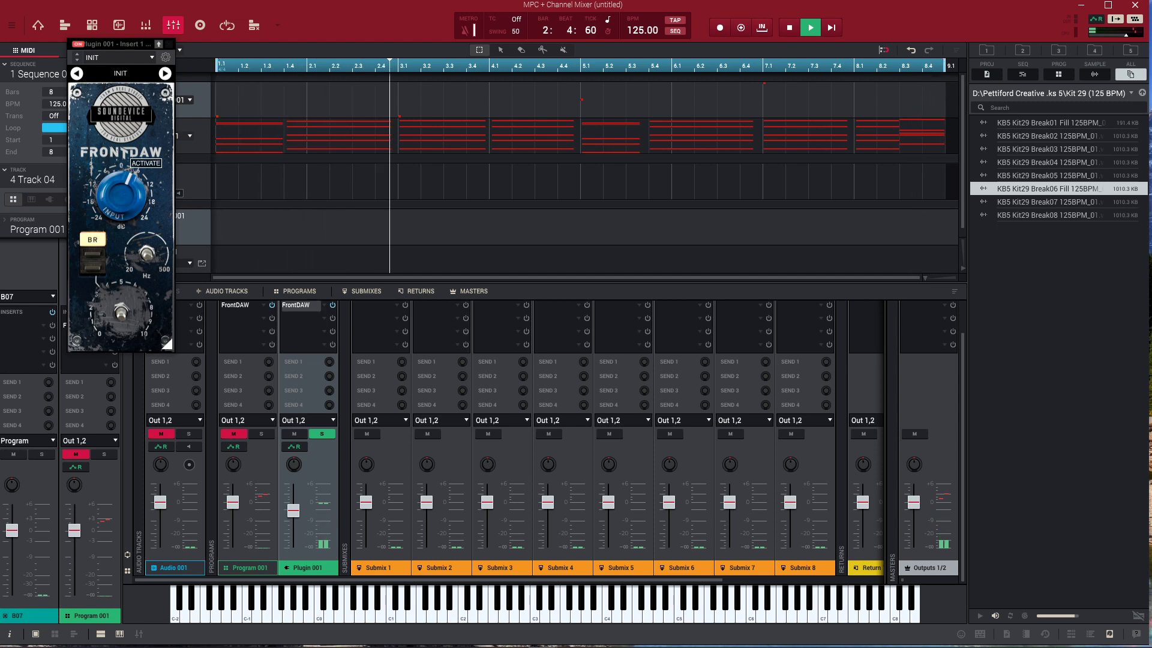
Stop playback and load the DB33FX VST into Return 3's first insert slot
key("space")
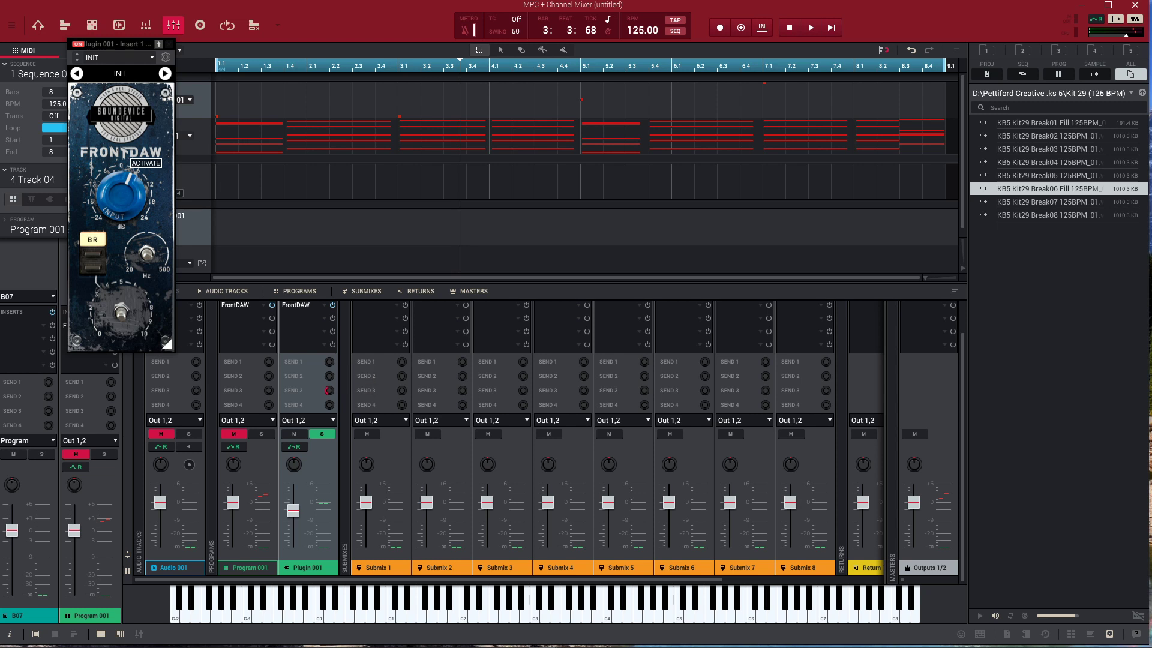
scroll(329, 391, "right", 5)
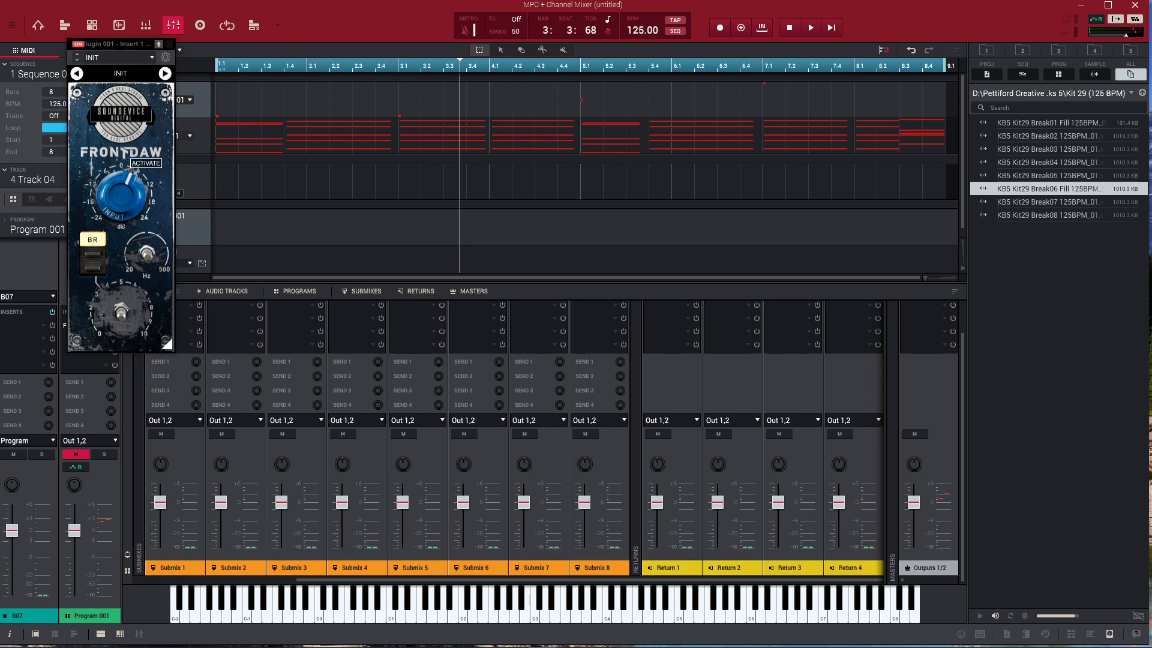
left_click(809, 306)
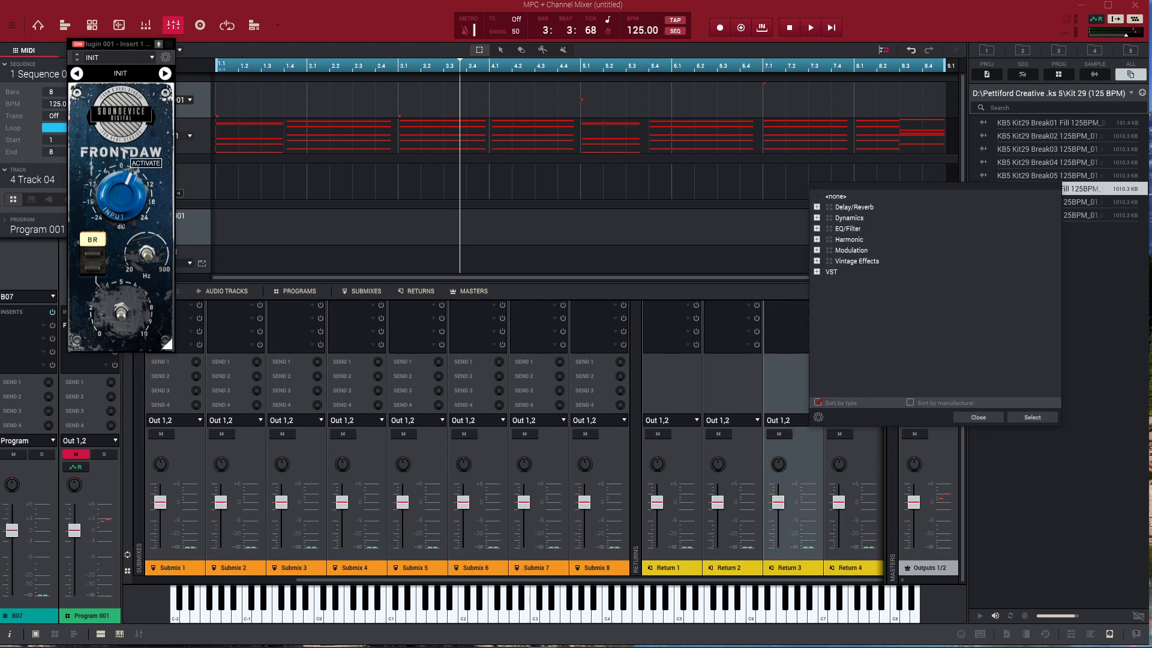
left_click(817, 272)
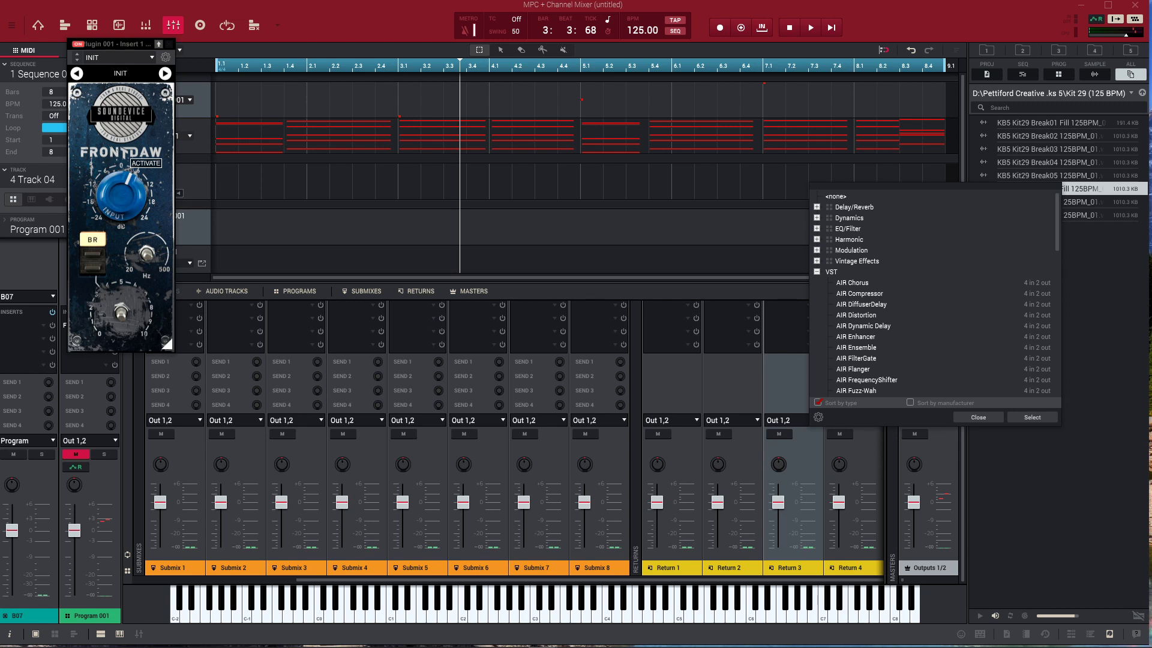
scroll(936, 294, "down", 2)
scroll(937, 294, "down", 2)
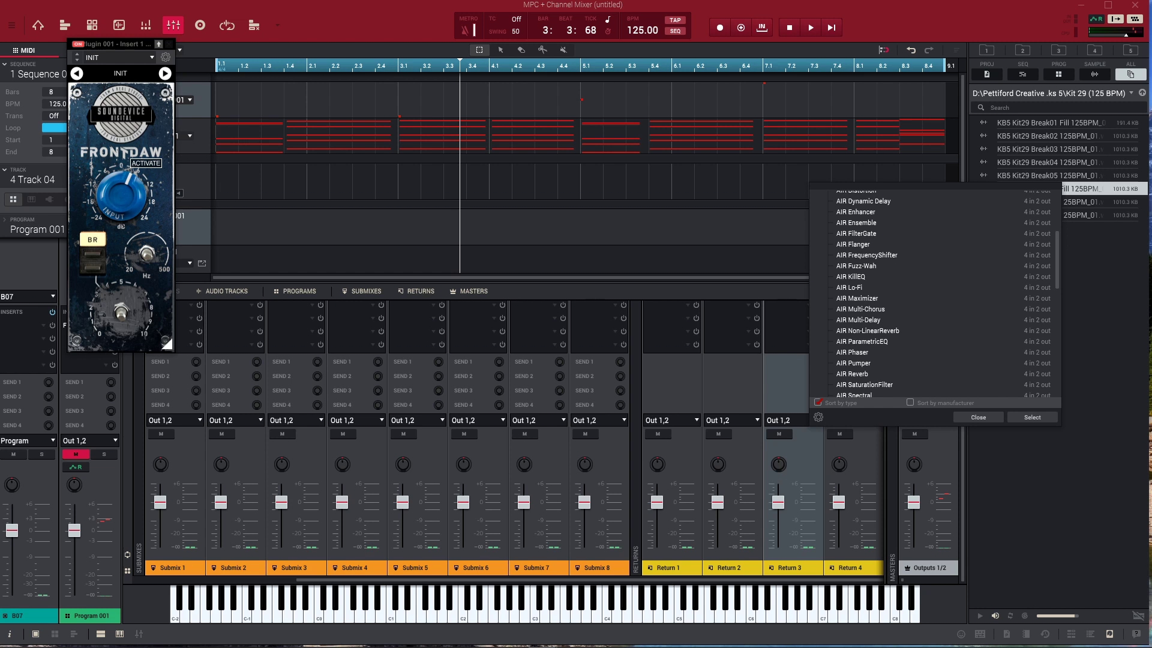
scroll(936, 295, "down", 2)
scroll(937, 295, "down", 1)
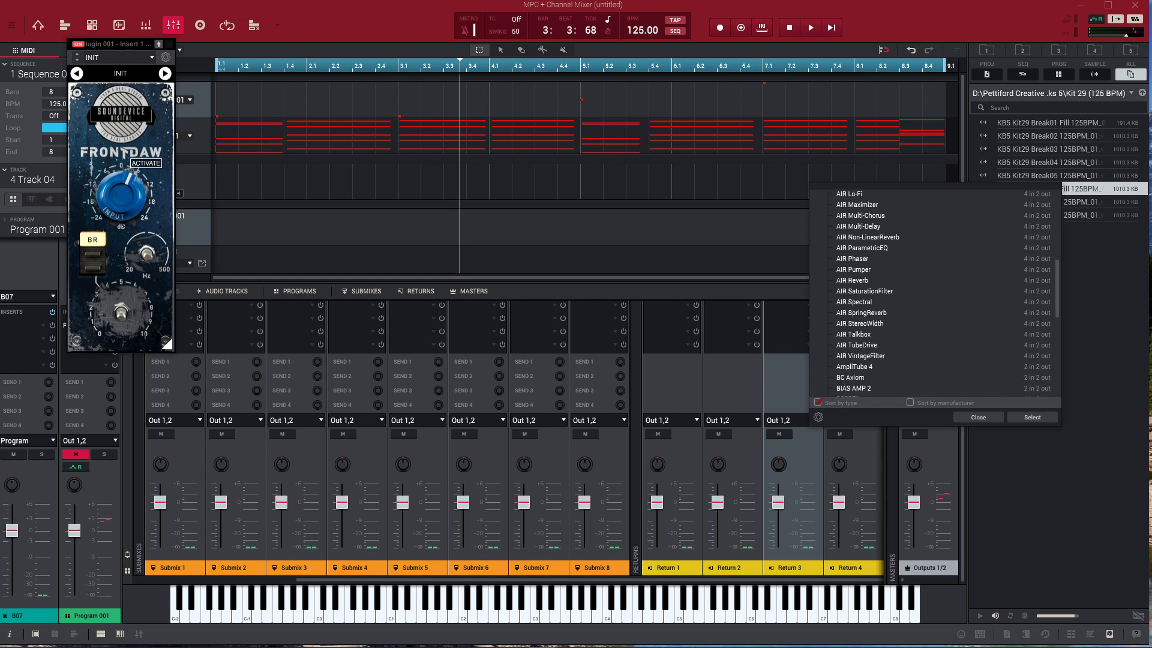
scroll(937, 294, "down", 3)
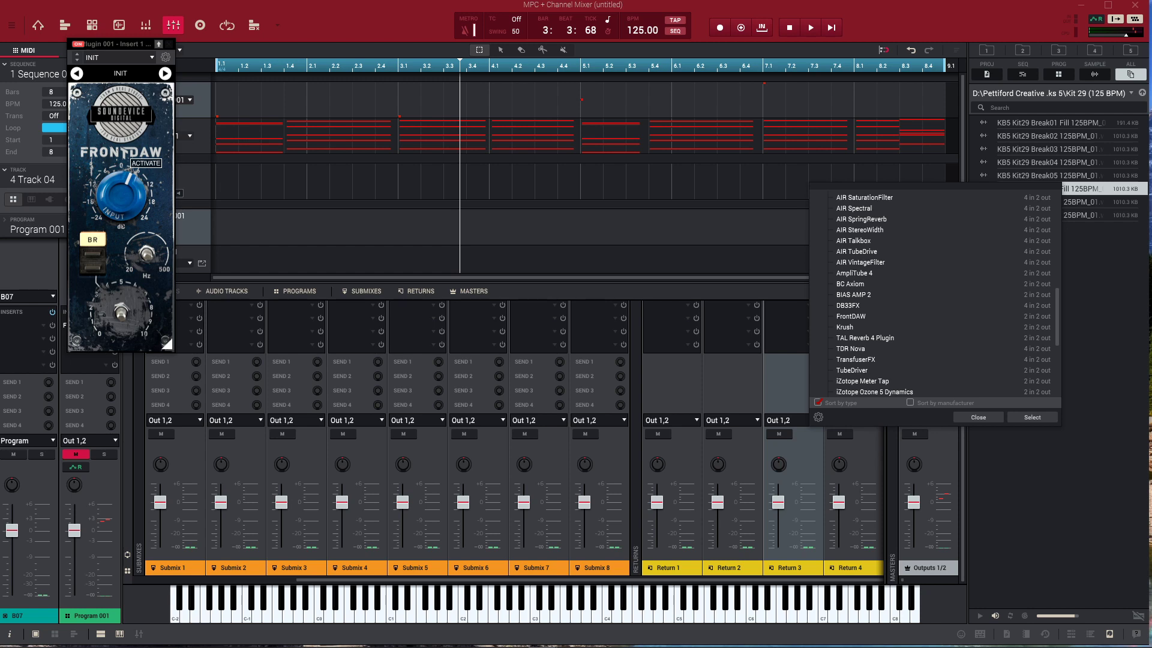
double_click(847, 305)
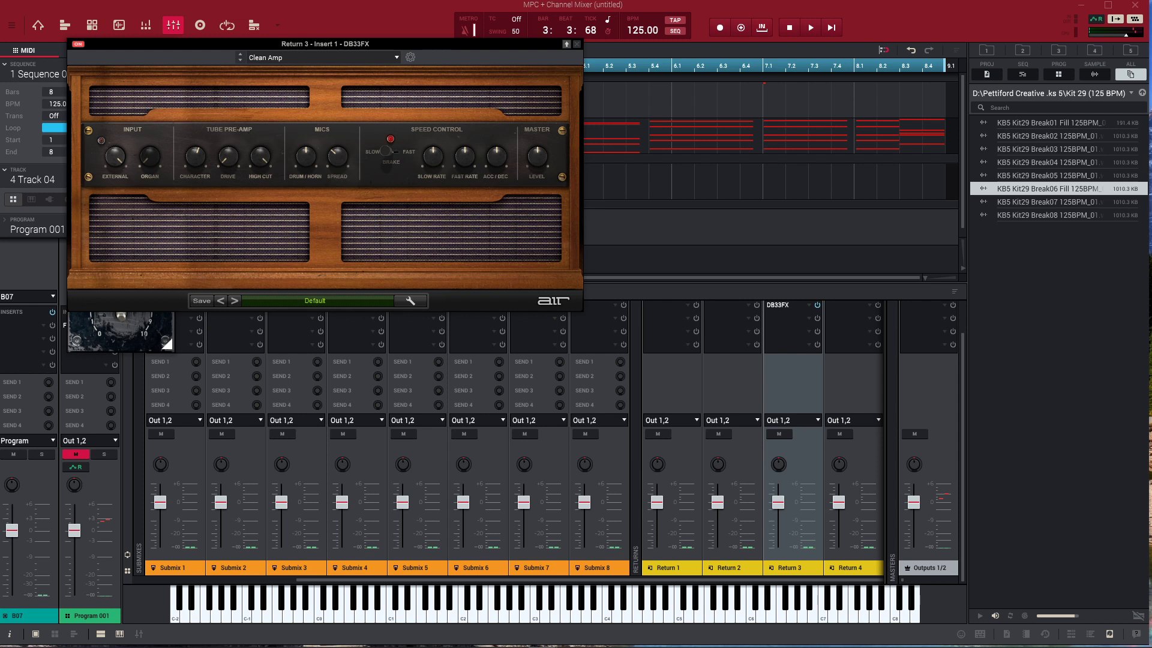
Adjust the Drum/Horn mic balance in Return 3's DB33FX and fine-tune the Send 3 level on Plugin 001
mouse_move(228, 157)
left_mouse_down()
mouse_move(228, 134)
mouse_move(228, 148)
left_mouse_up()
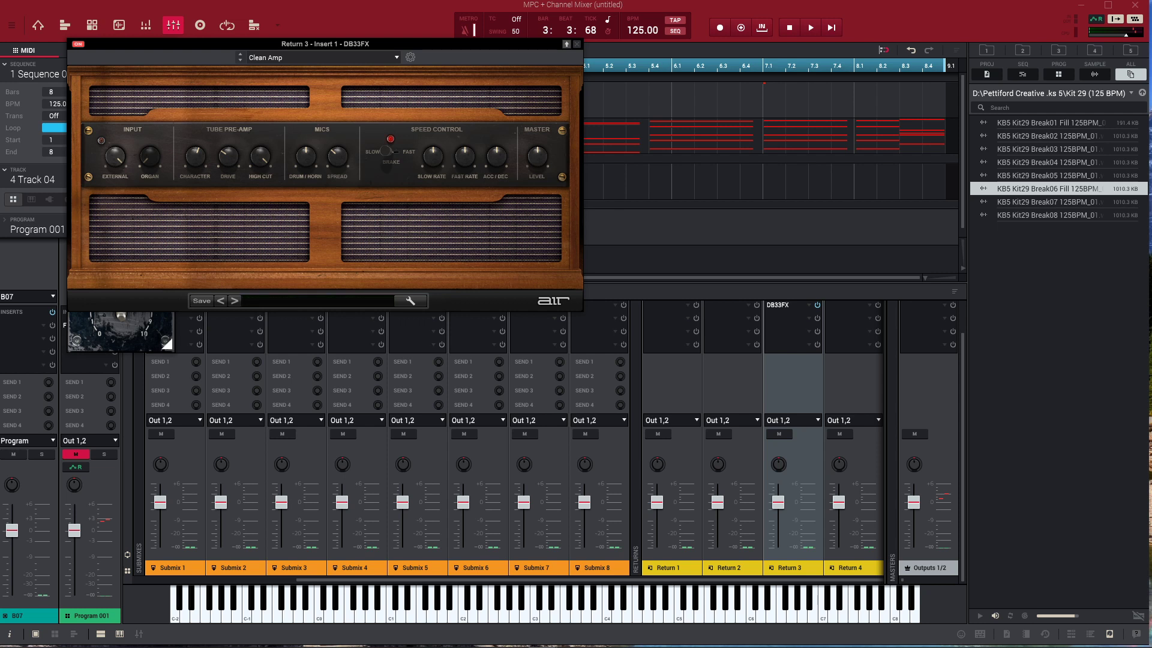
left_click_drag(306, 157, 307, 170)
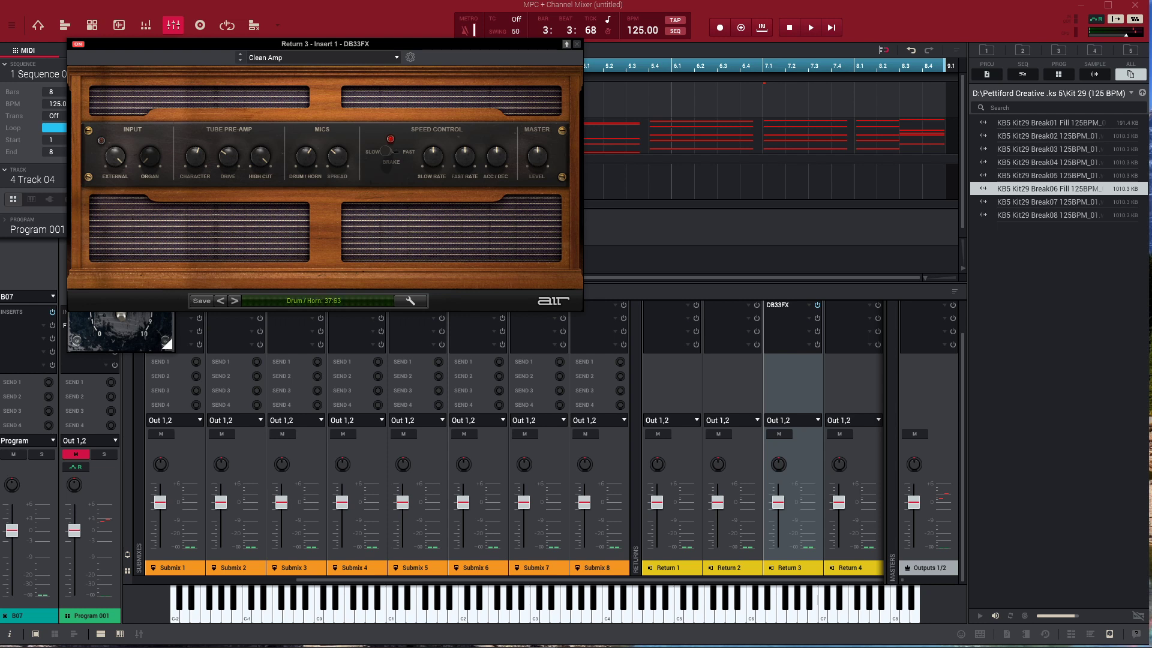
left_click_drag(306, 170, 306, 173)
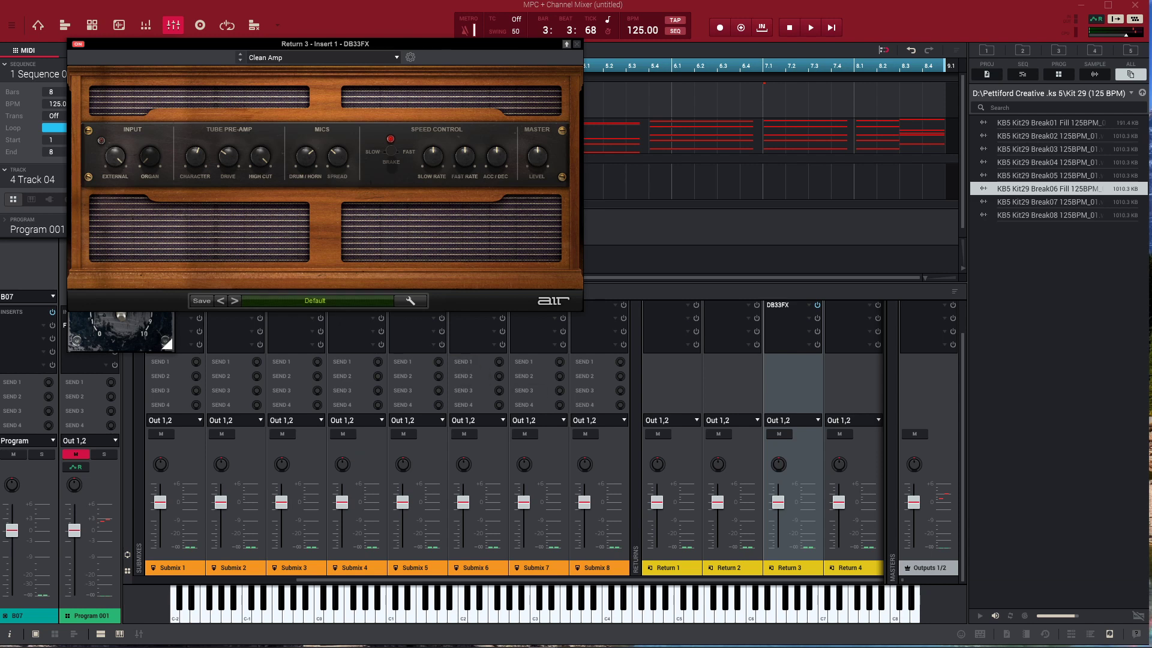
scroll(508, 445, "left", 7)
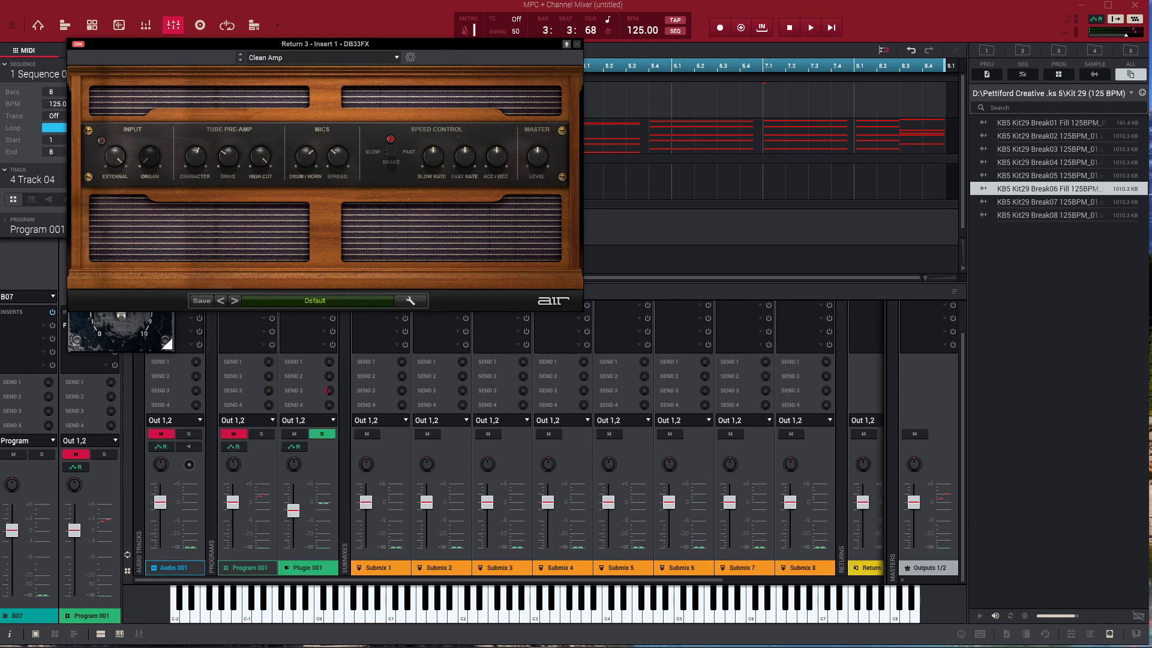
left_click_drag(329, 390, 329, 392)
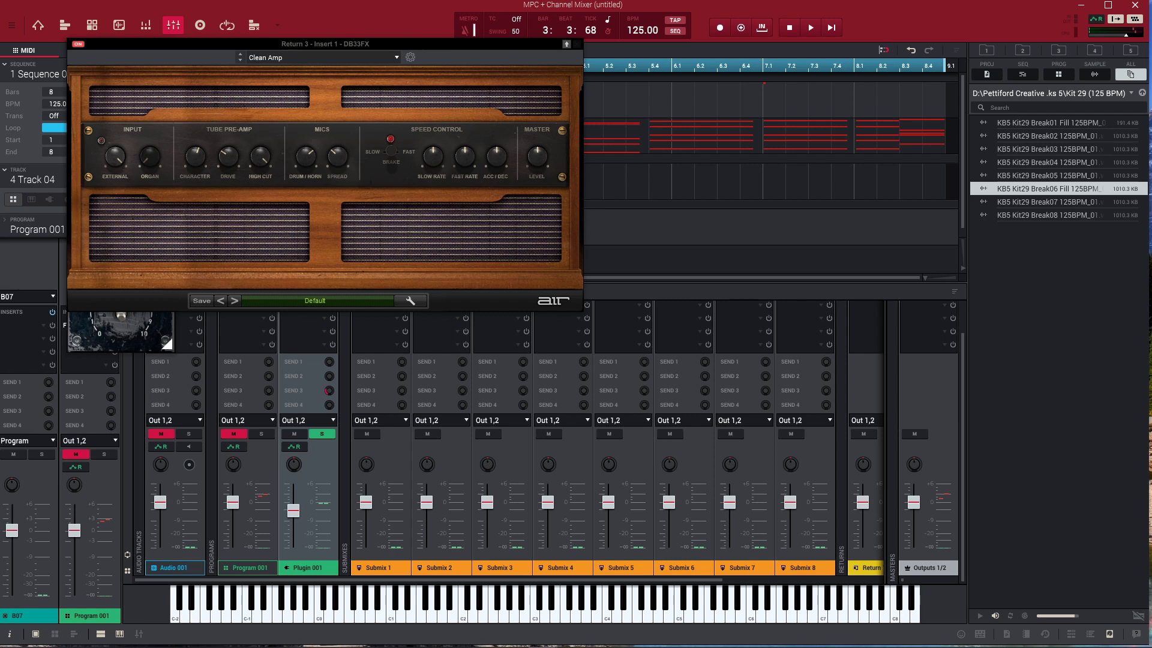
Load the TAL Reverb 4 Plugin VST into Return 3's second insert slot
scroll(487, 503, "right", 3)
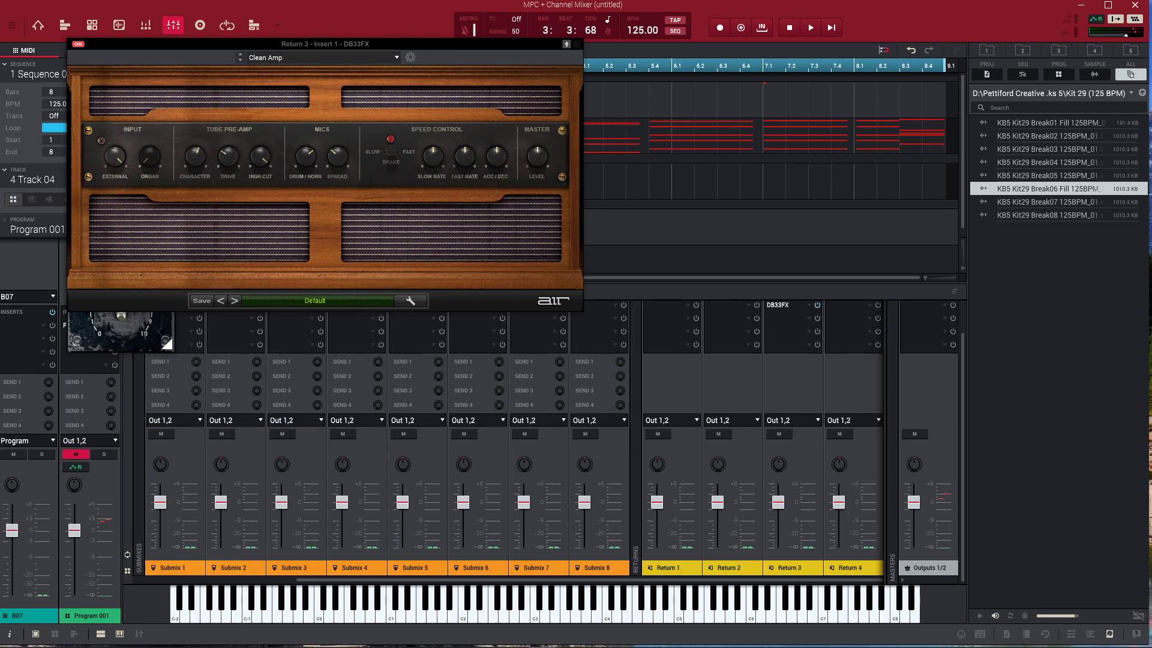
left_click(809, 319)
left_click(817, 287)
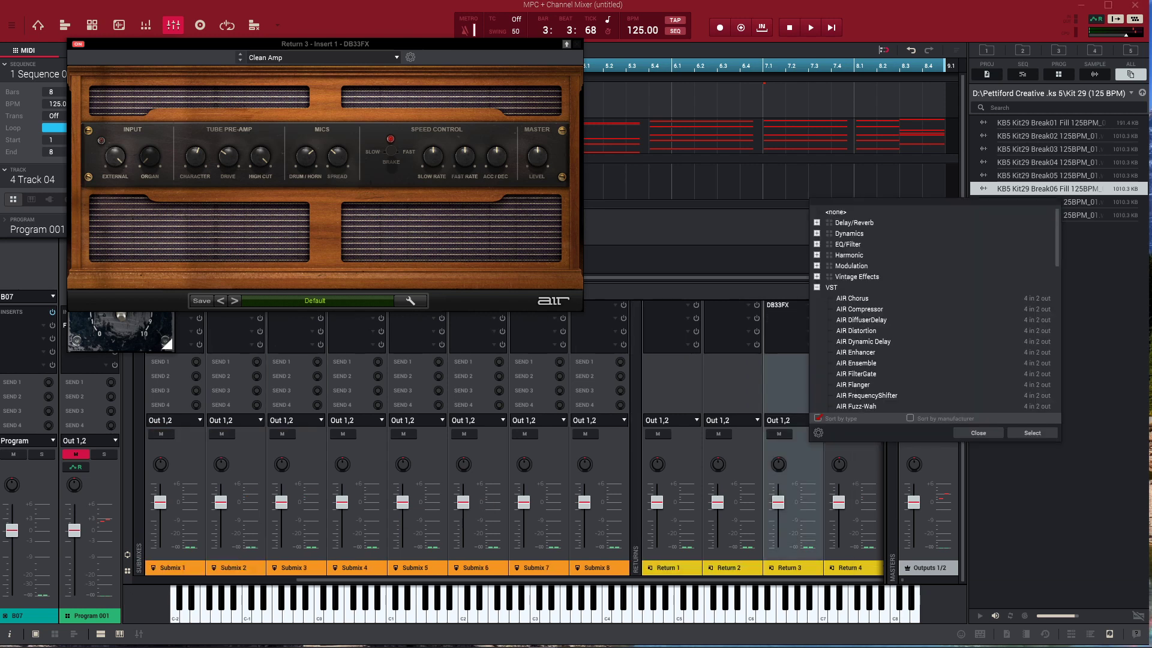
scroll(933, 309, "down", 10)
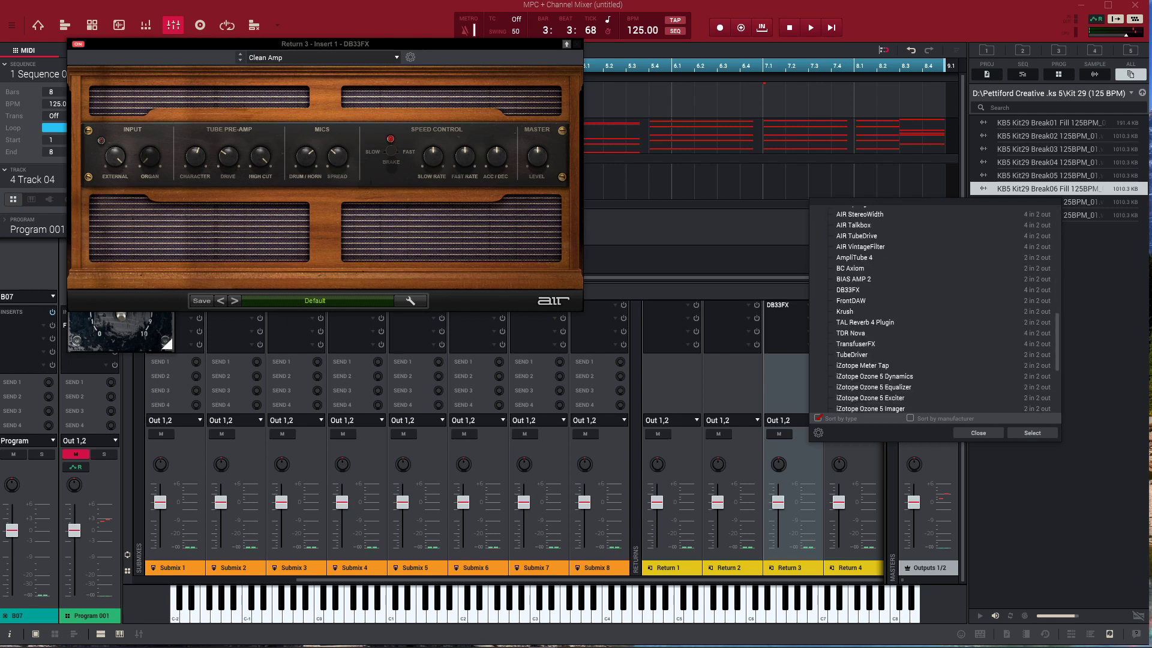
double_click(864, 322)
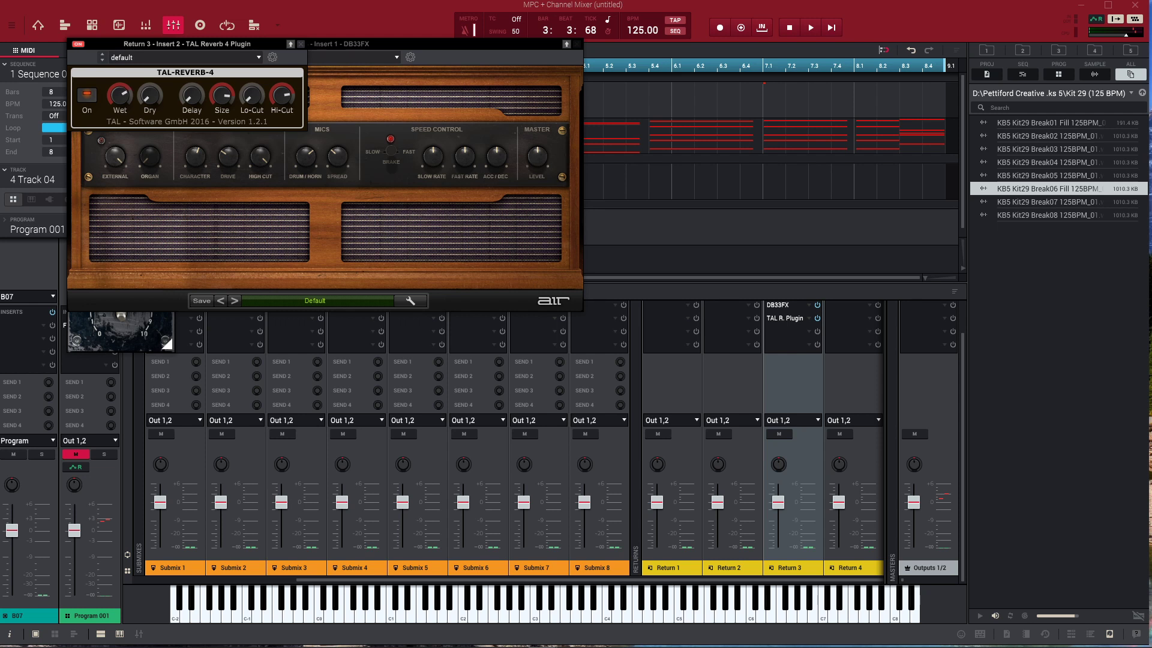
Move the TAL Reverb 4 window clear of the DB33FX controls and lower its Wet level while playing the sequence
left_click_drag(187, 44, 189, 201)
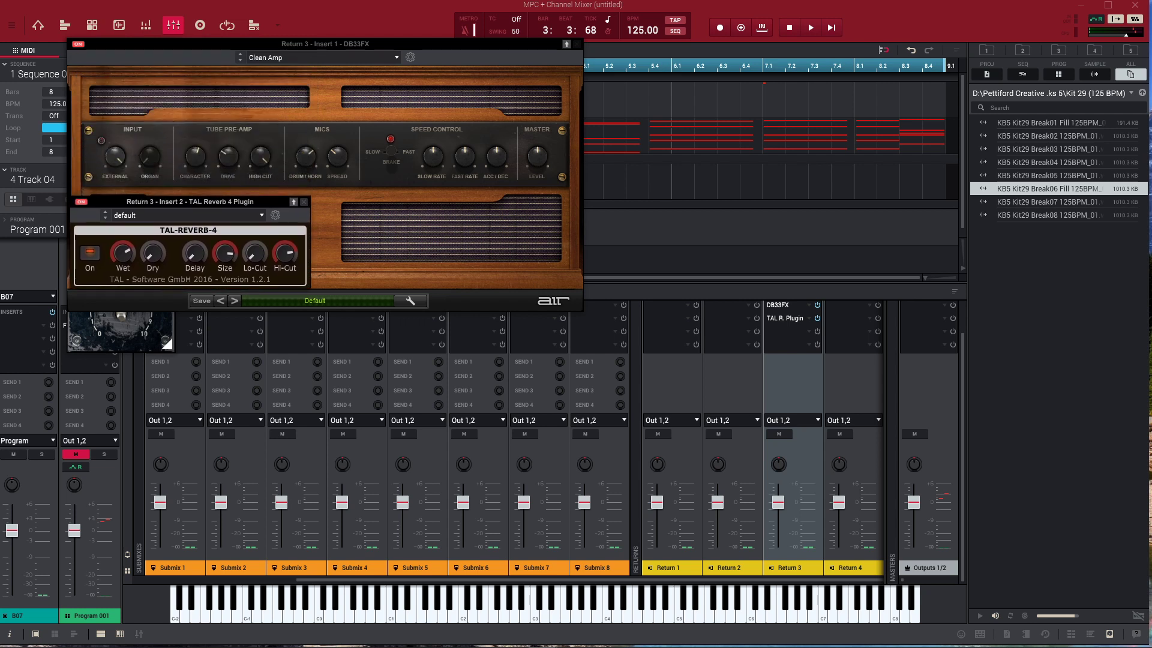
left_click_drag(189, 202, 119, 229)
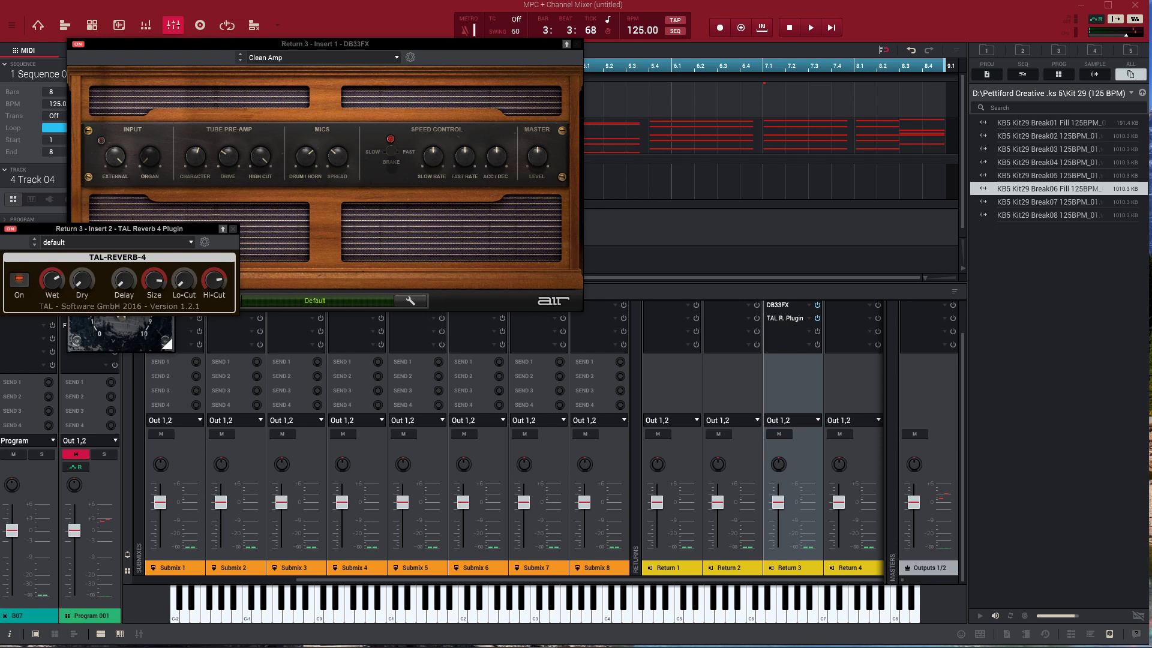
left_click(233, 228)
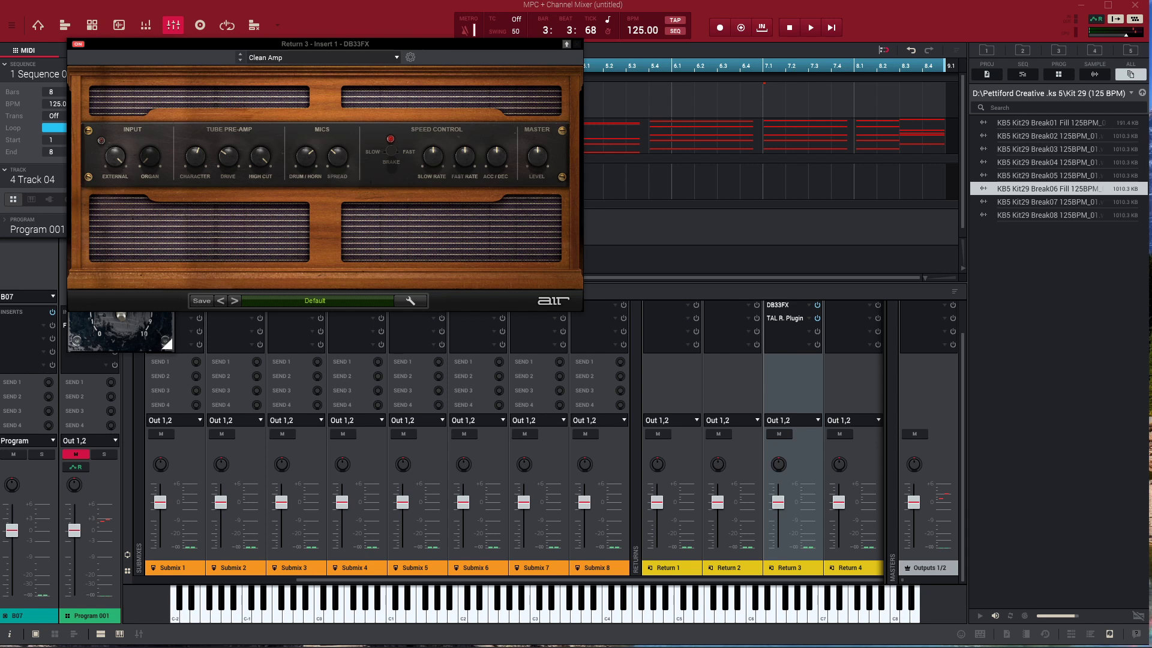
left_click(786, 319)
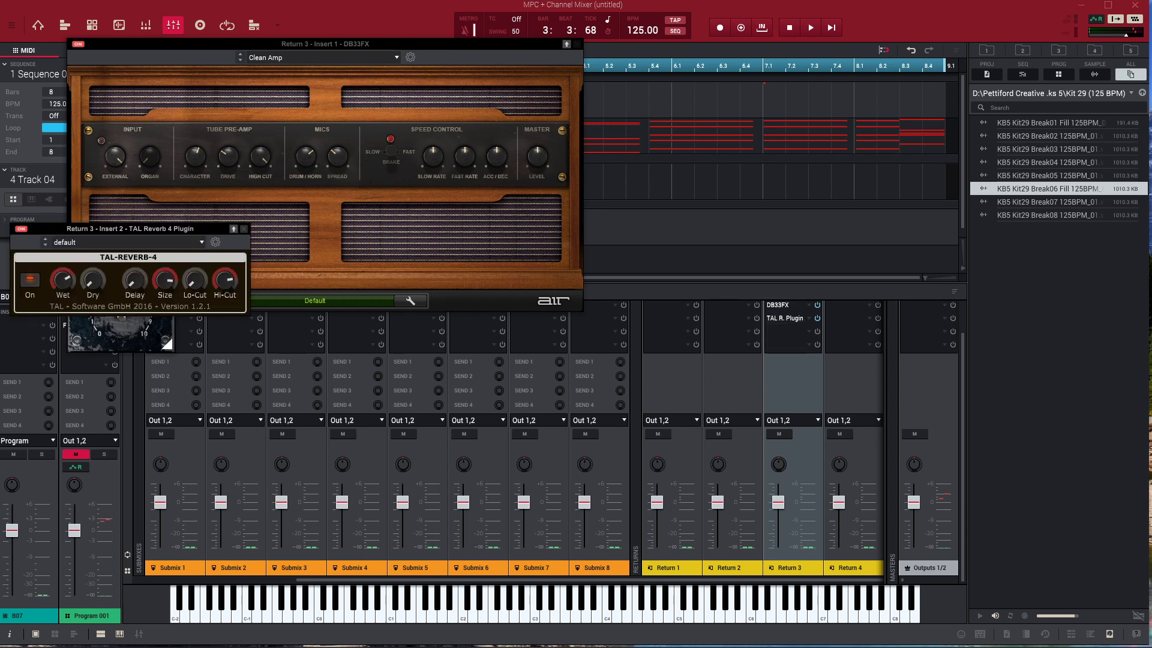
key("space")
key("Escape")
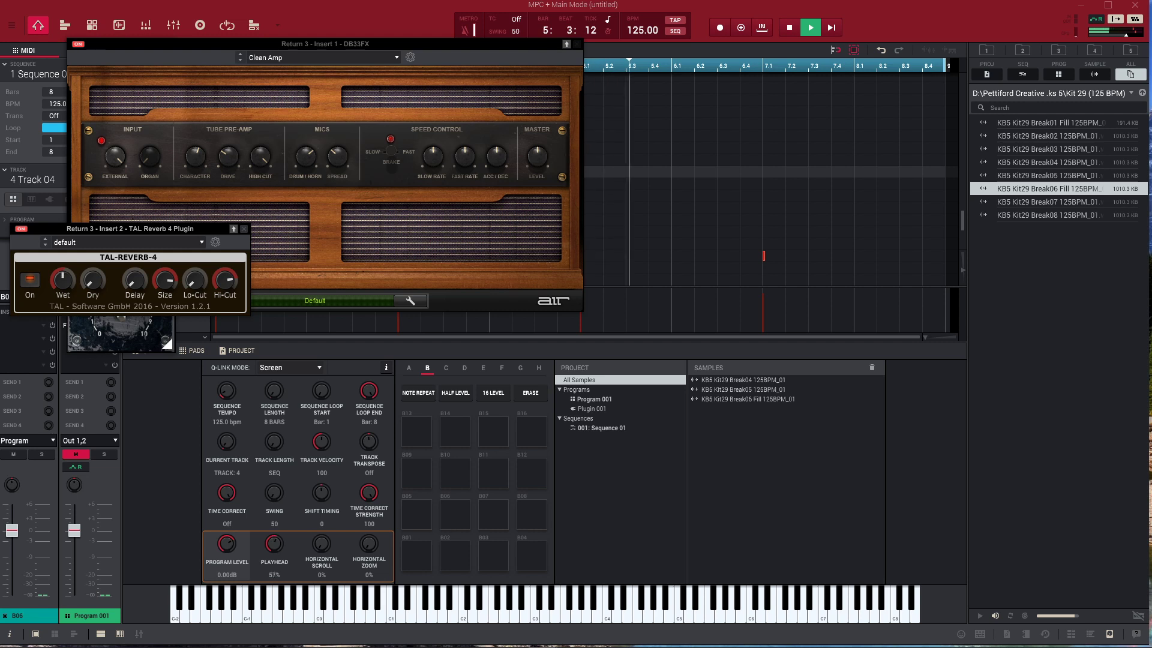
Close the DB33FX, FrontDAW and TAL Reverb 4 plugin windows
left_click(315, 302)
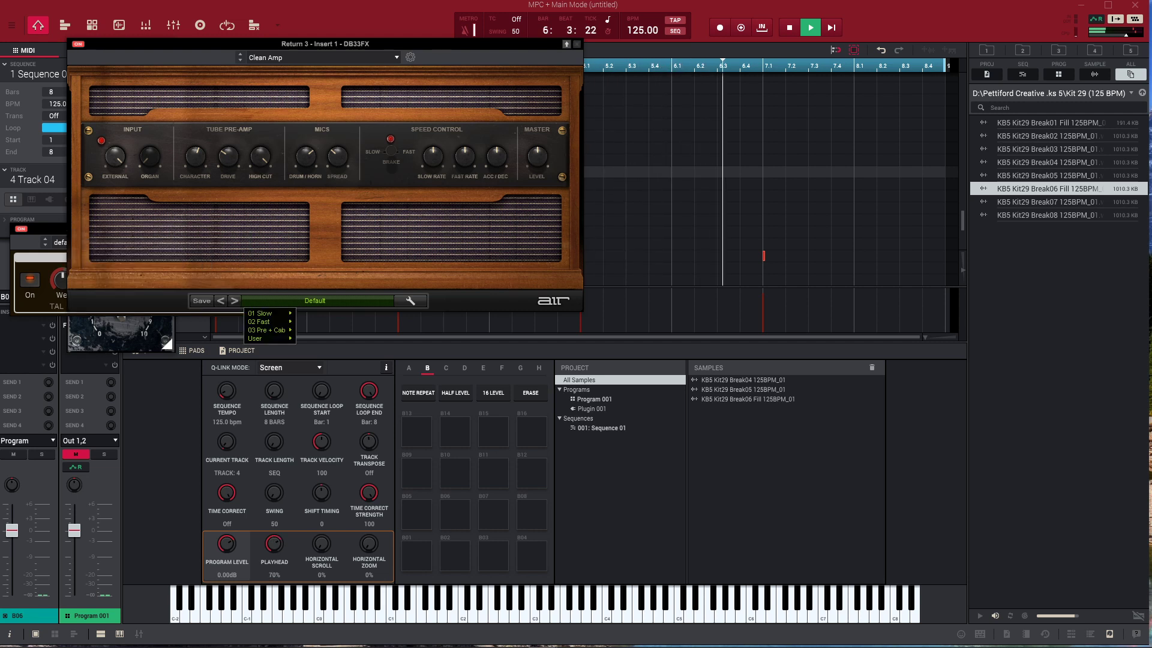
left_click(577, 44)
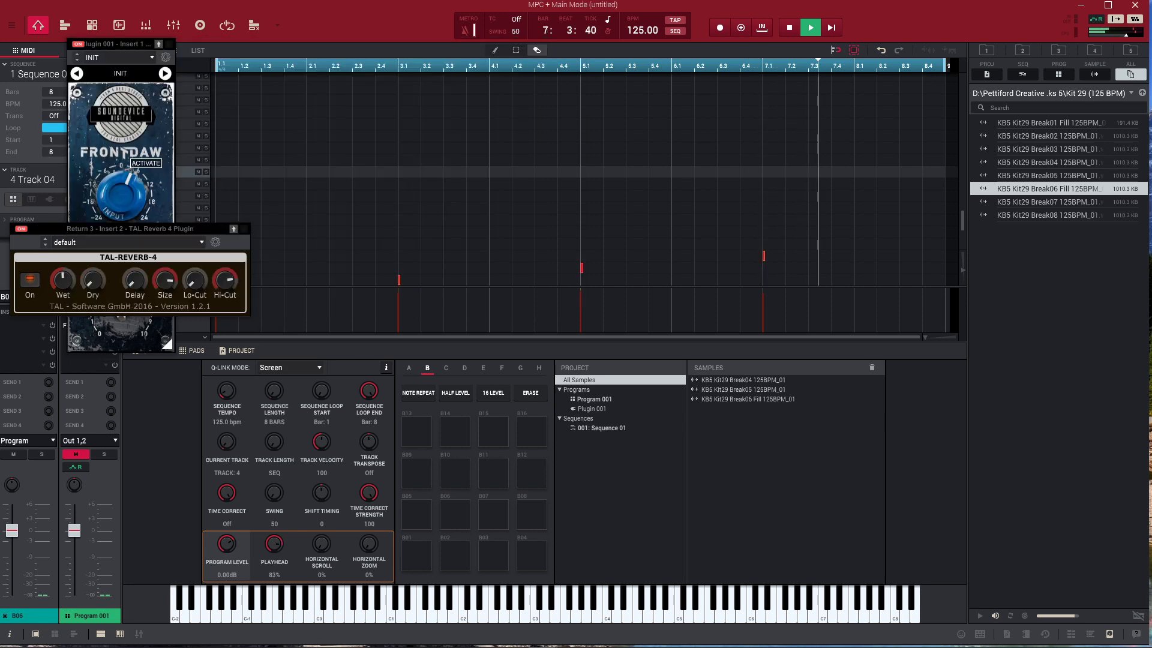
left_click(168, 44)
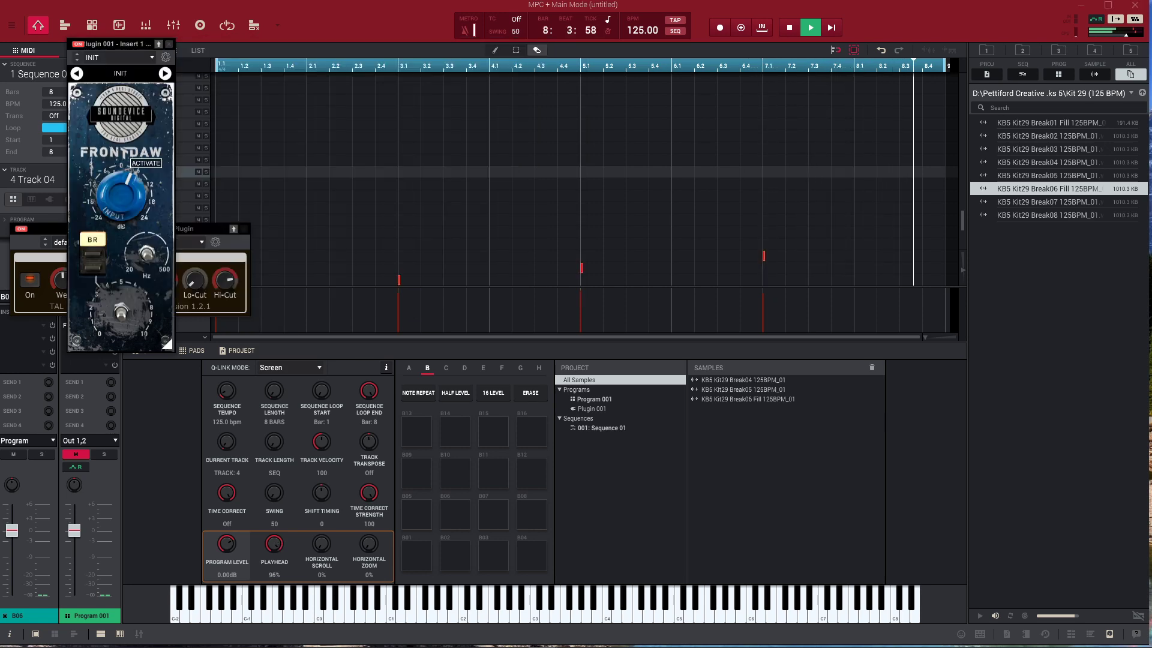
left_click(169, 44)
left_click(244, 229)
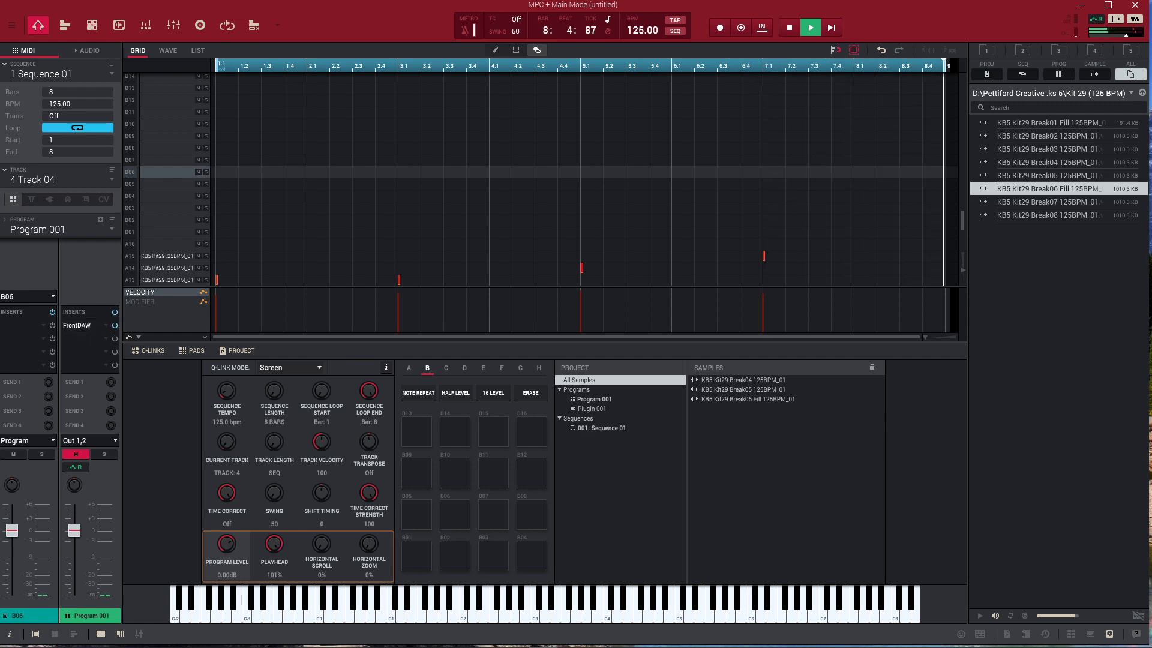
Switch to Track 05, open its Xpand!2 window and load the preset +23 Multi Harp
key("Down")
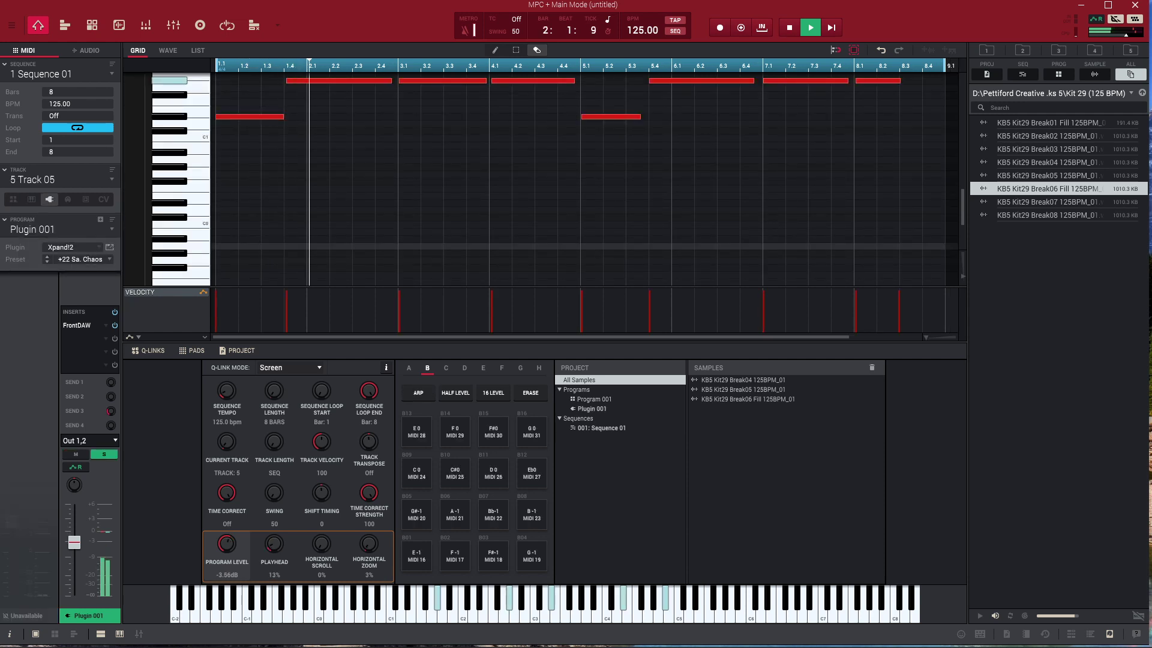
left_click(109, 247)
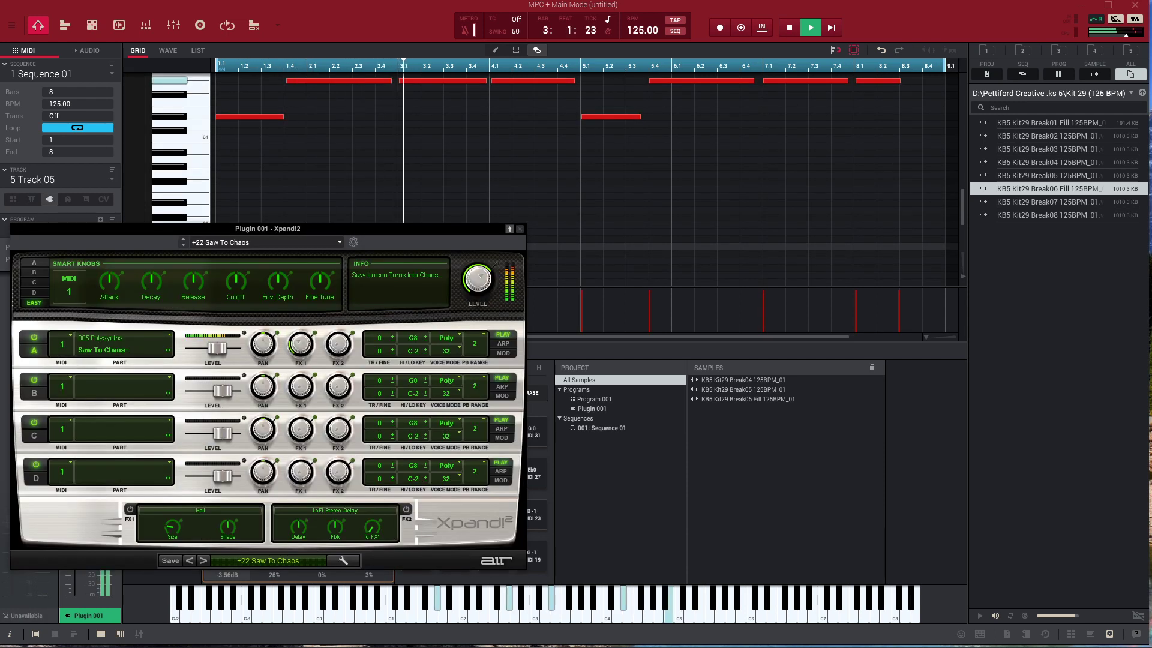
key("Down")
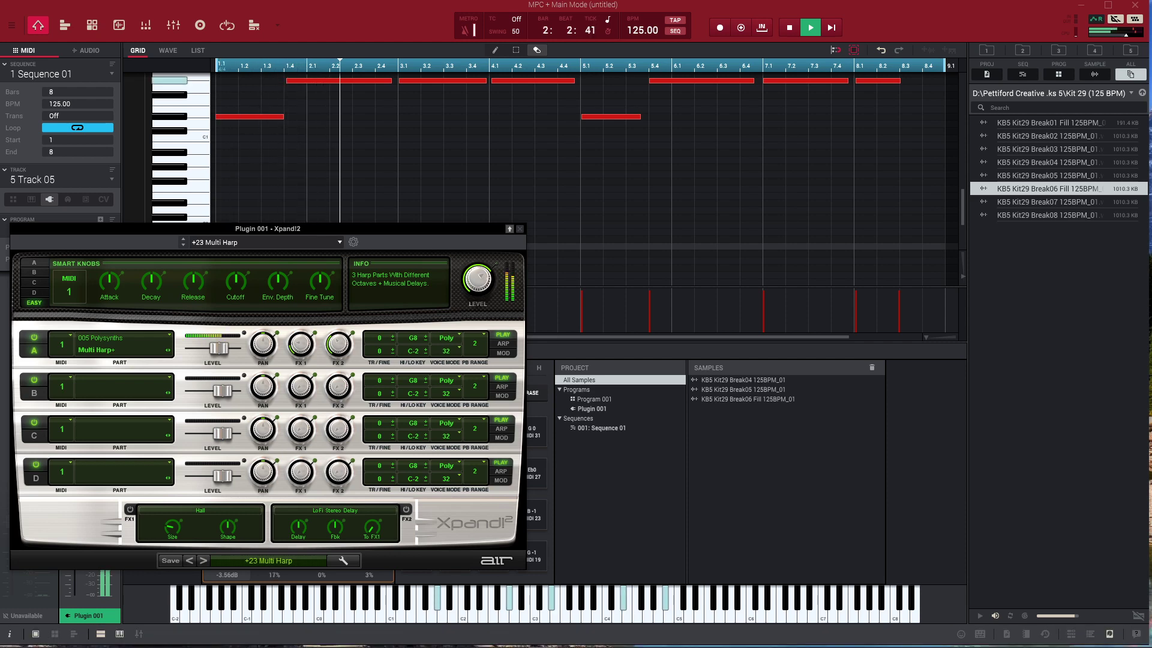
Open Return 3's DB33FX from the Channel Mixer and move its window clear of the Xpand!2 controls
left_click(173, 25)
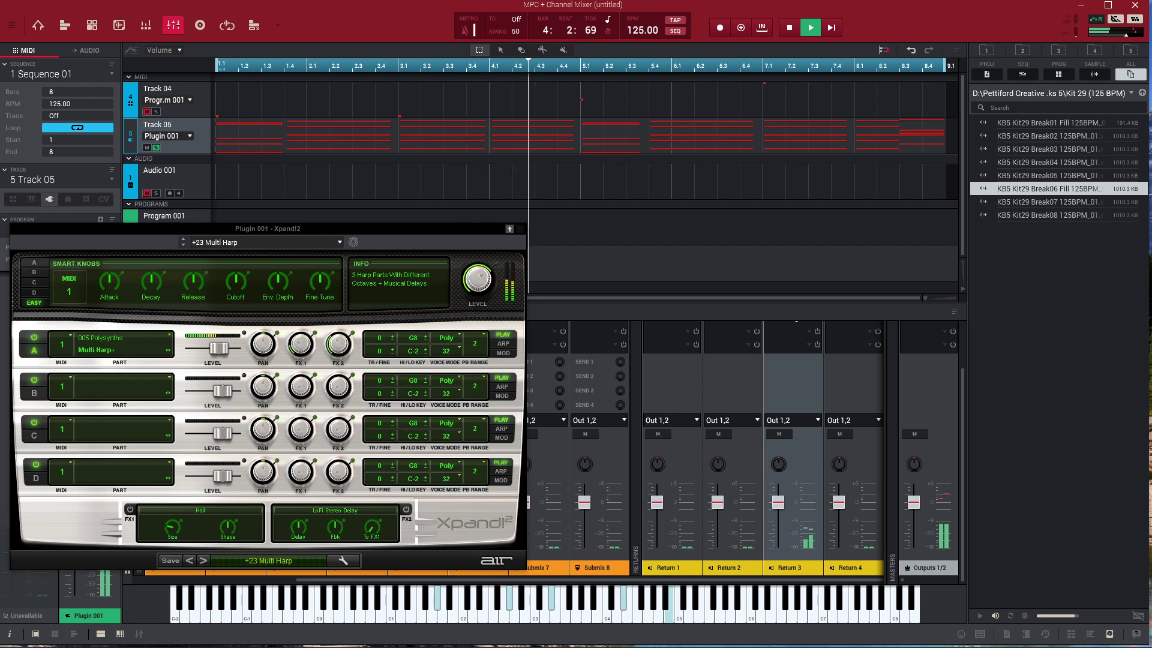
scroll(720, 444, "up", 3)
scroll(667, 531, "right", 3)
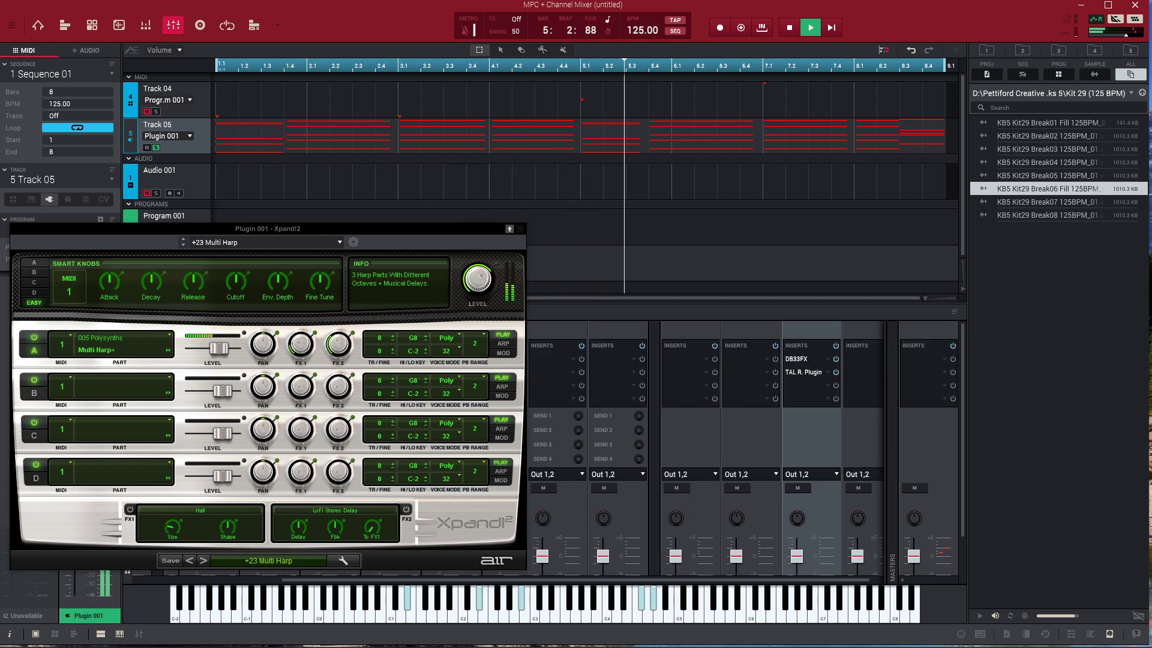
scroll(666, 532, "down", 1)
left_click(786, 329)
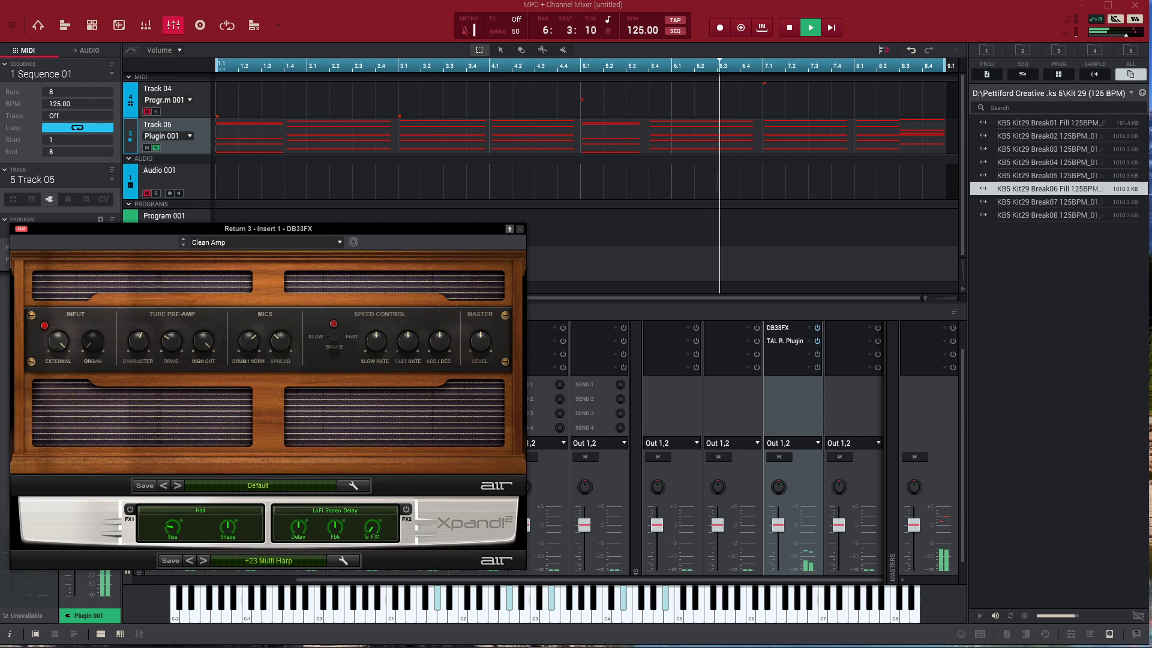
left_click_drag(365, 182, 760, 182)
left_click_drag(360, 229, 861, 160)
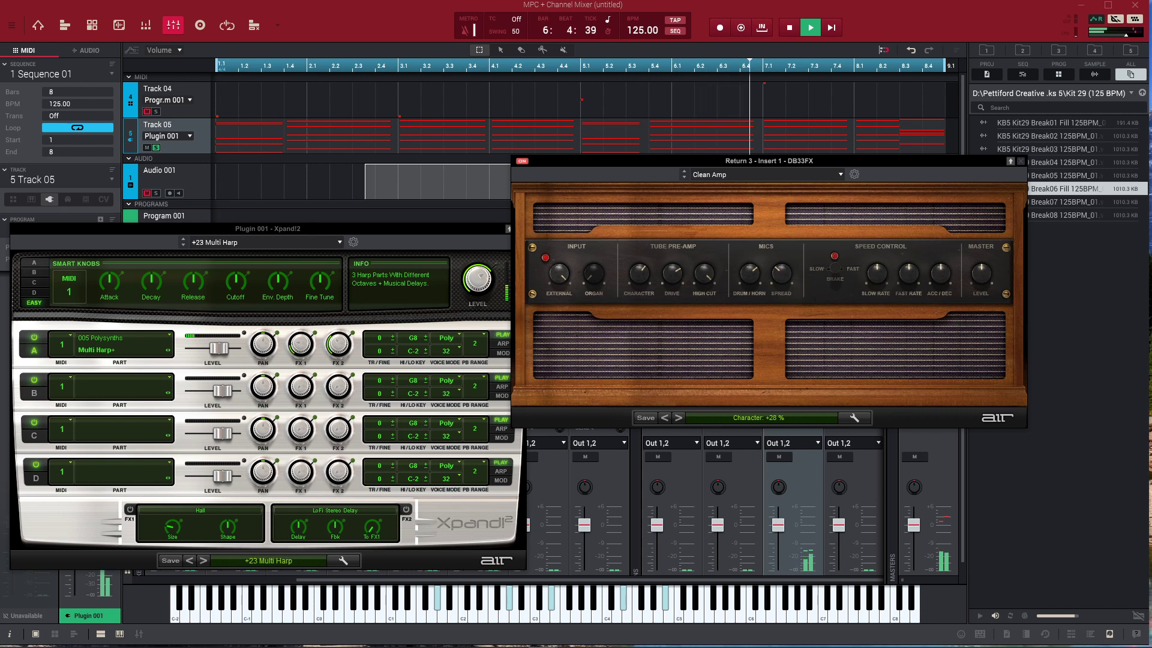
Move the Xpand!2 window off the Plugin 001 channel strip and set that channel's Send 3 to about -7.96 dB
left_click_drag(268, 228, 301, 15)
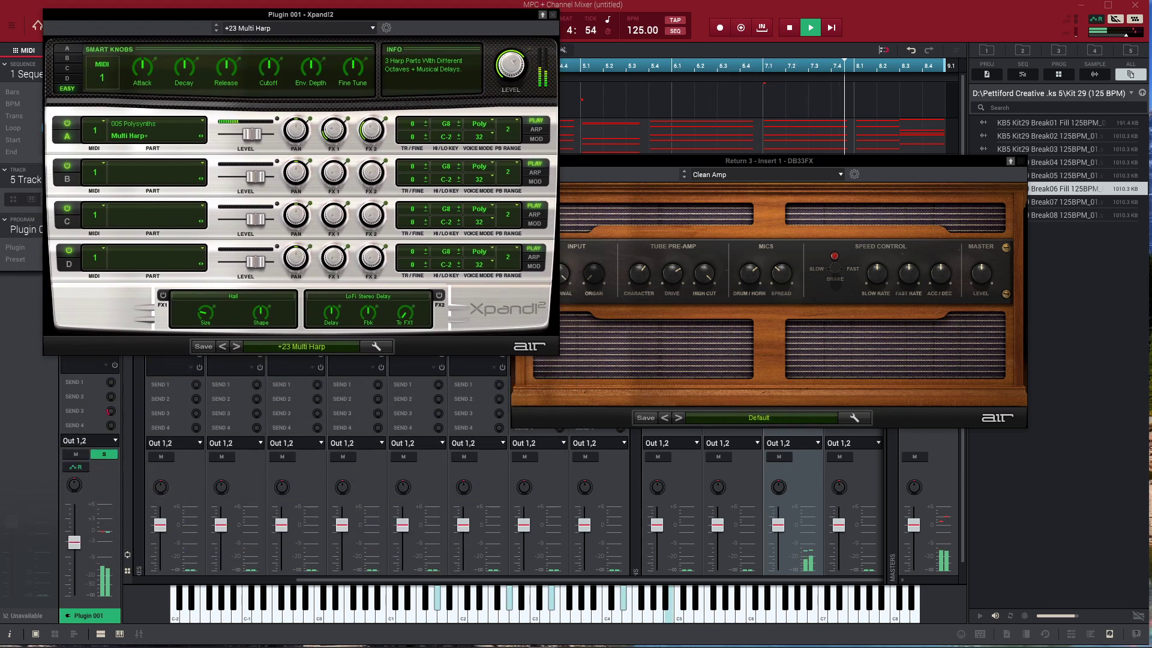
mouse_move(110, 413)
left_click_drag(110, 411, 110, 409)
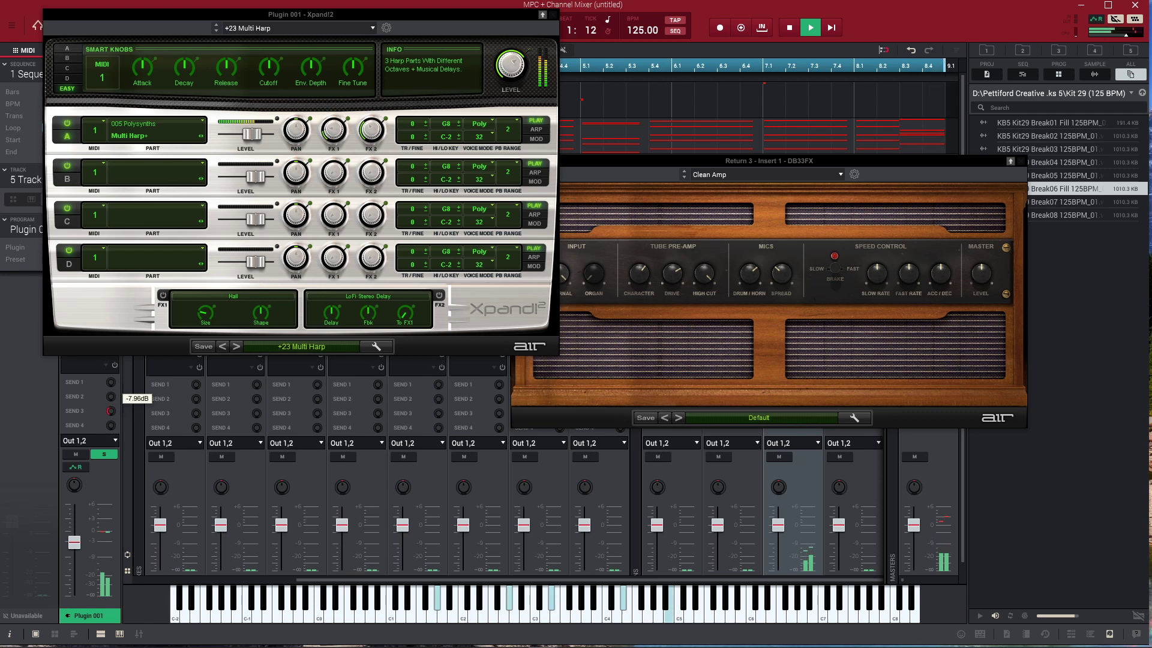
Close the Xpand!2 and DB33FX plugin windows and return to Main Mode
left_click(552, 14)
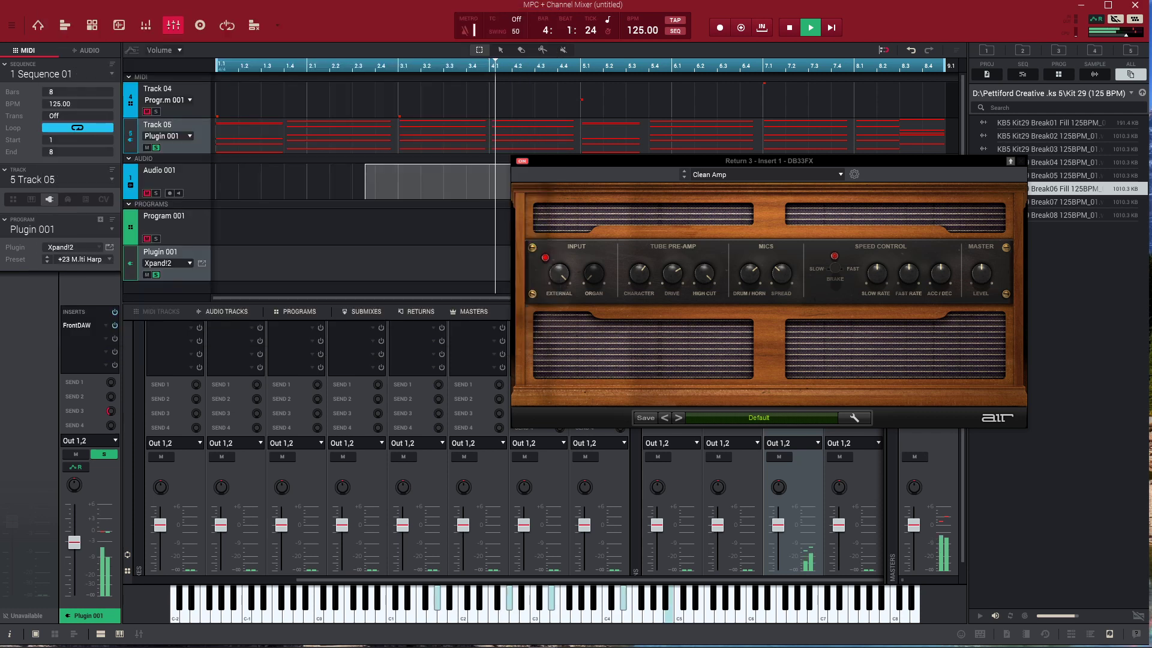
left_click(1021, 160)
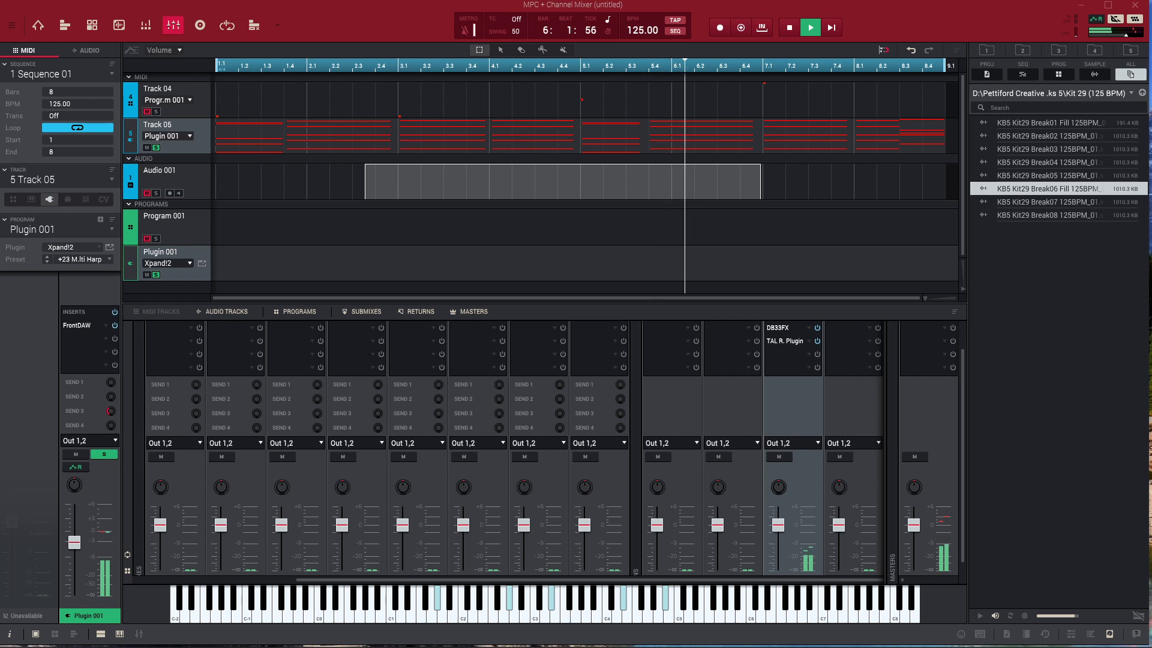
left_click(38, 25)
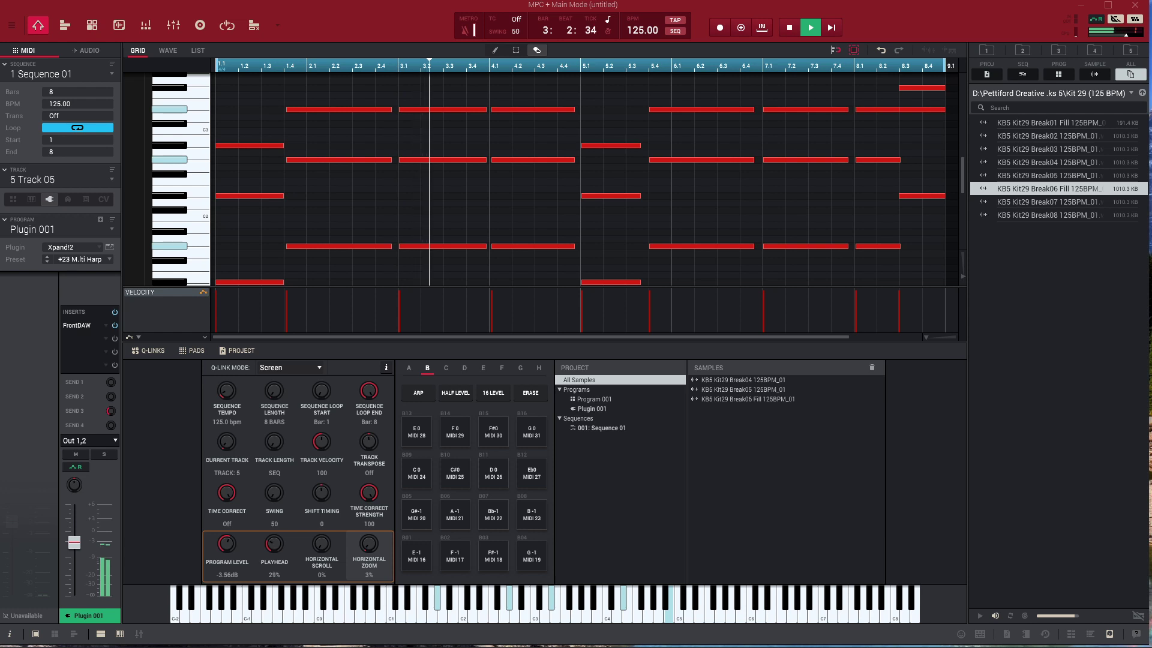
Stop playback on Track 04 and open the !llmind BLAP-KIT VOLUME 2 folder within the !llmind - Blap Kits sound library
key("Up")
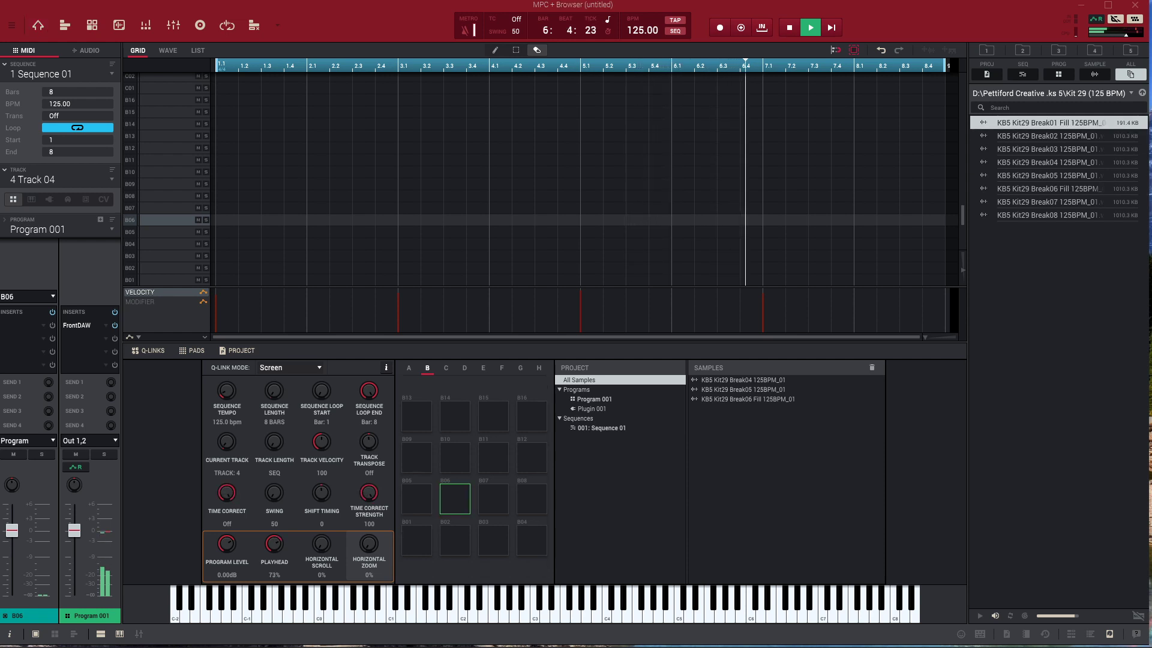
key("space")
left_click(1023, 50)
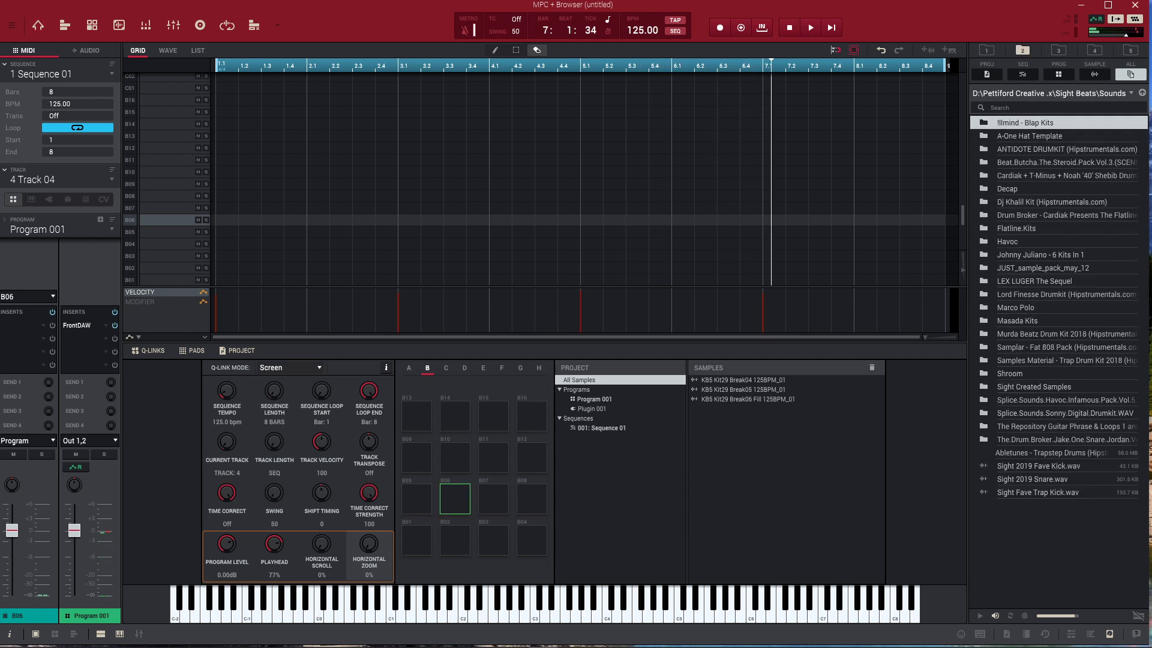
key("Return")
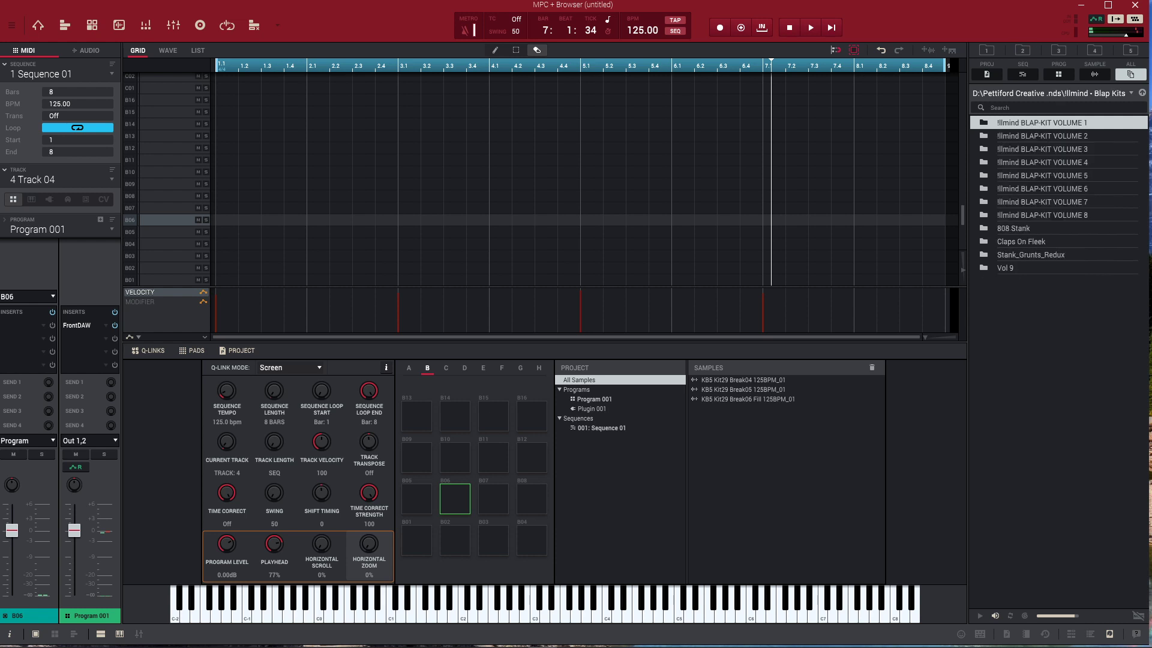
key("Down")
key("Down")
key("Down")
key("Up")
key("Up")
key("Return")
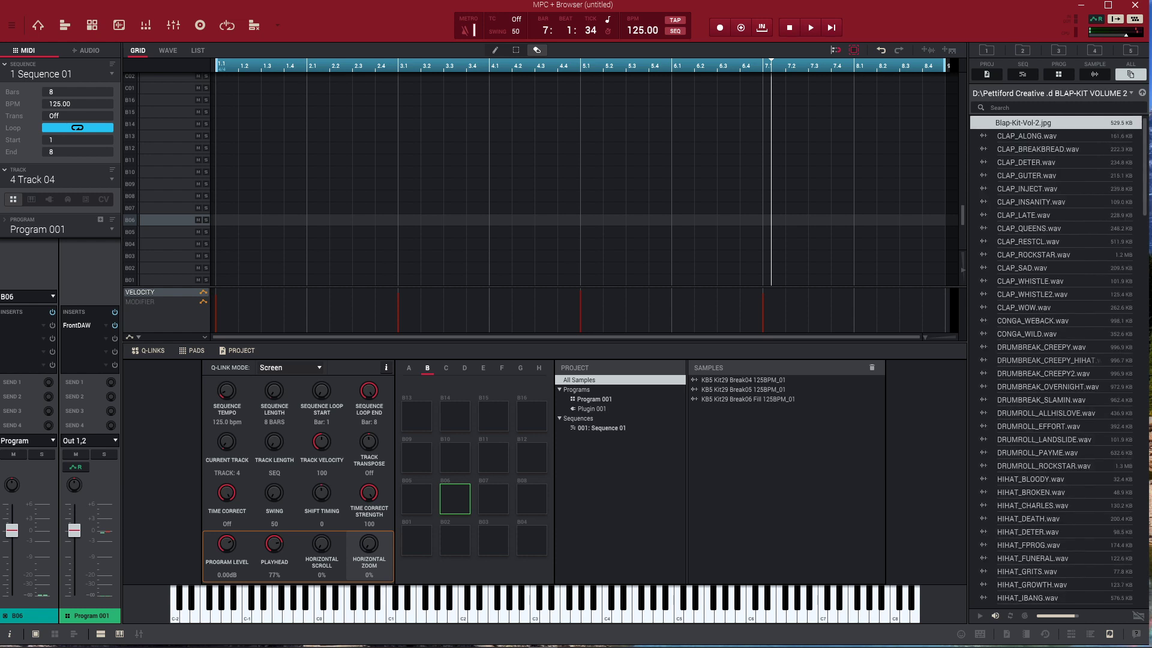
Browse BLAP-KIT VOLUME 2 past the claps, drum breaks and hi-hats to the kick samples, as far as KICK_BREAKBREAD.wav
key("Down")
key("Down")
key("Down")
key("Down")
key("Down")
key("Down")
key("Down")
key("Down")
key("Down")
key("Down")
key("Down")
key("Down")
key("Down")
key("Down")
key("Down")
key("Down")
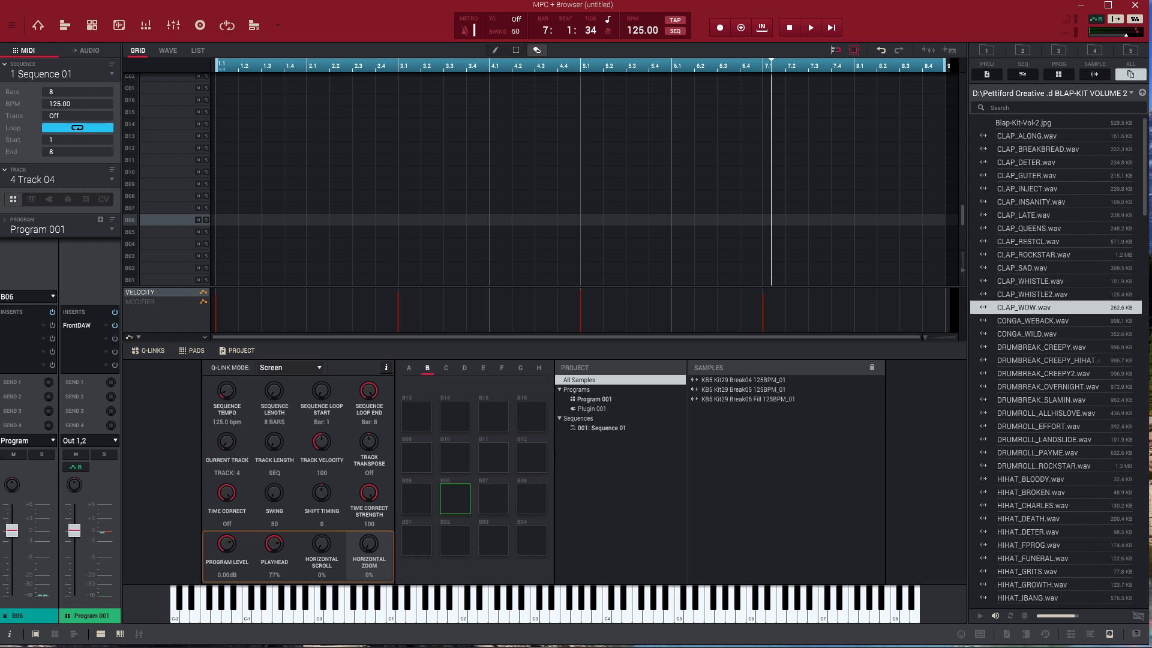
key("Down")
key("Down")
key("Down")
key("Down")
key("Down")
key("Down")
key("Down")
key("Down")
key("Down")
key("Down")
key("Down")
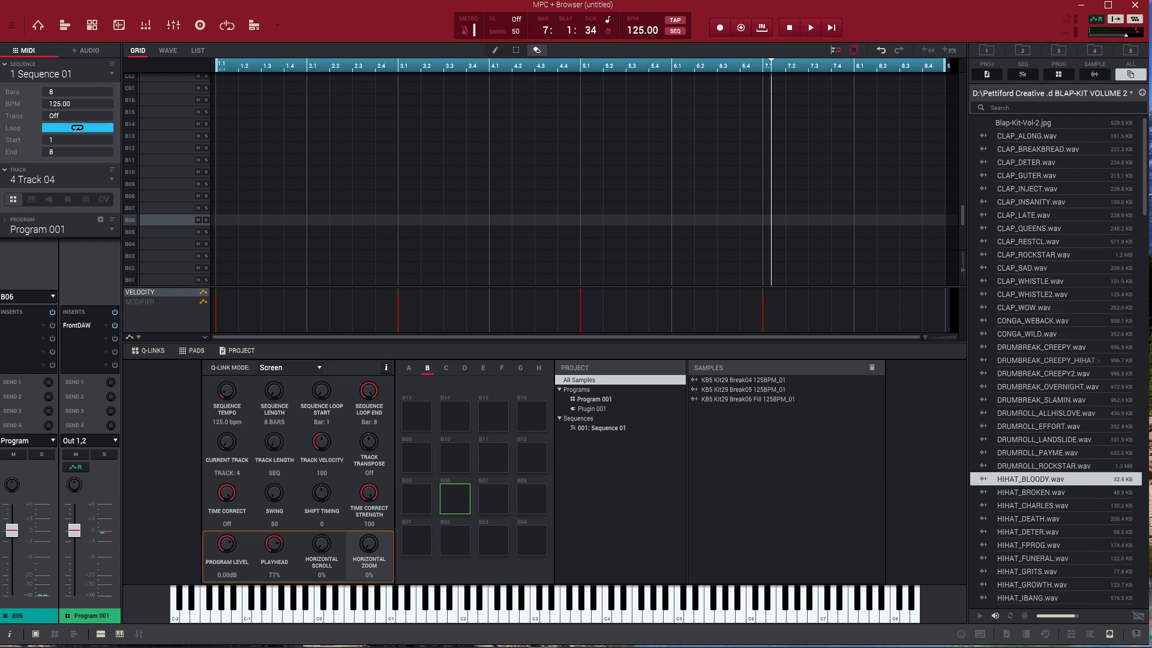
key("Down")
key("Down")
key("Down")
key("Down")
key("Down")
key("Down")
key("Down")
key("Down")
key("Down")
key("Down")
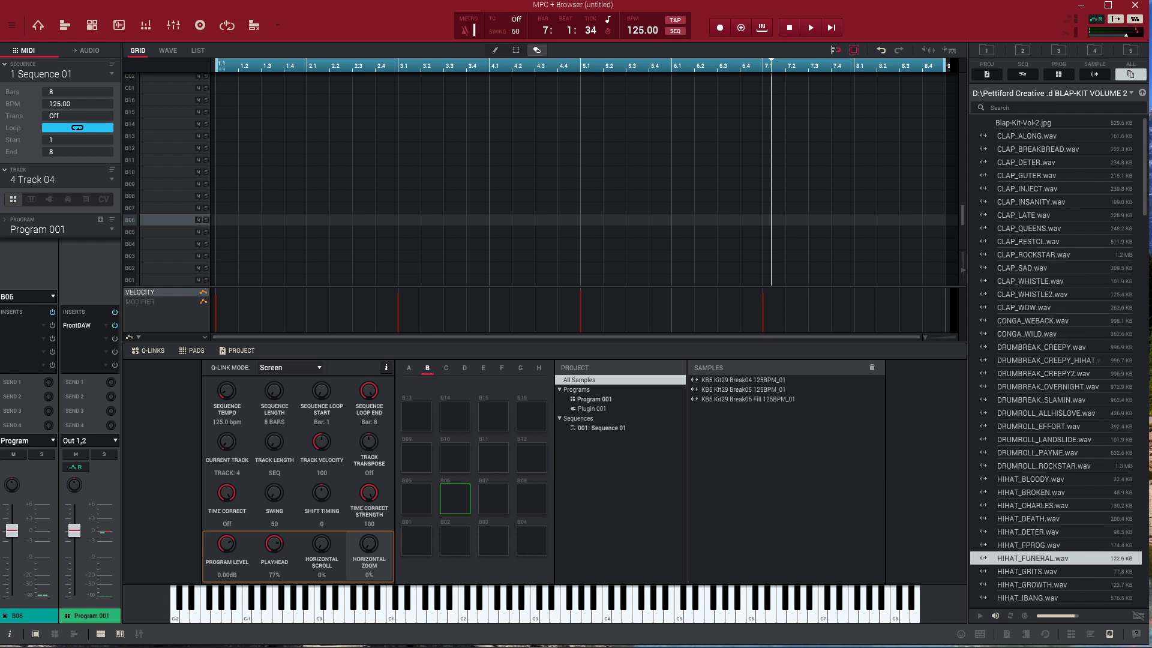
key("Down")
key("Down")
key("Down")
key("Down")
key("Down")
key("Down")
key("Down")
key("Down")
key("Down")
key("Down")
key("Down")
key("Down")
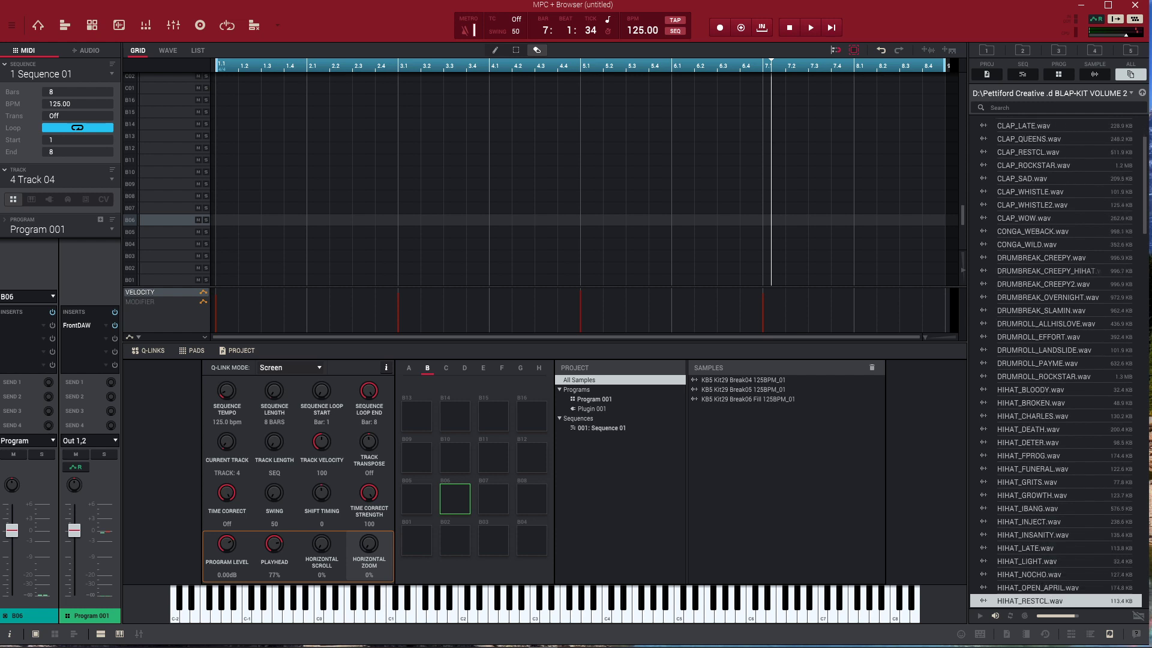
key("Down")
key("Down")
key("Down")
key("Down")
key("Down")
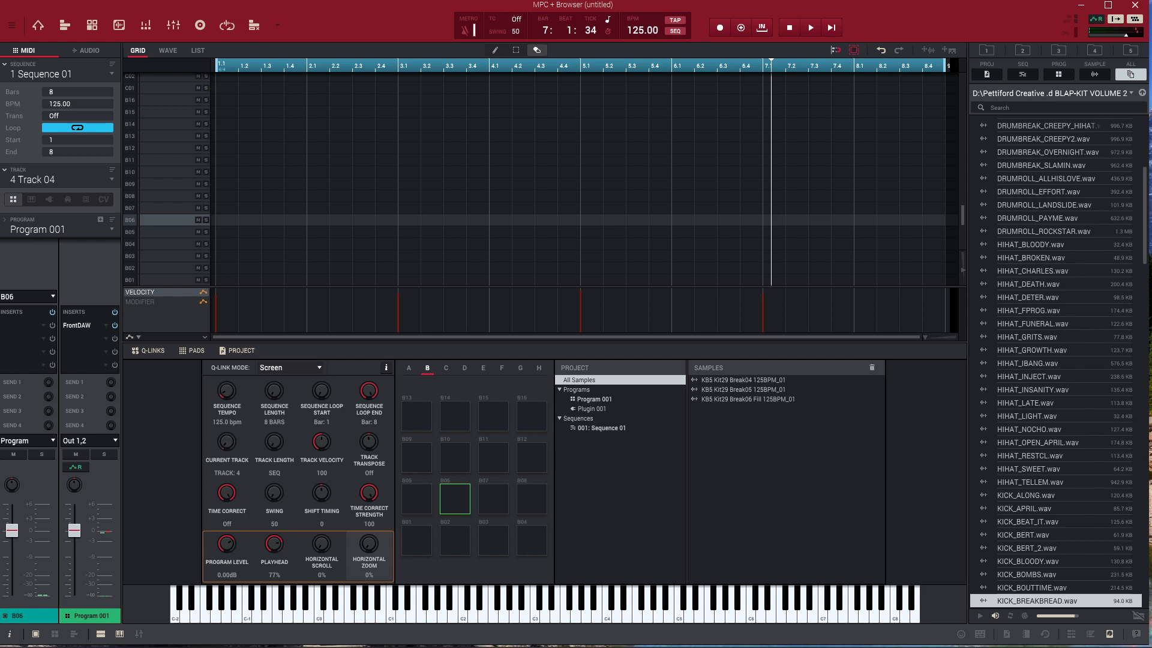
Select pad B02 and audition the kicks from KICK_BREAKBREAD.wav back to KICK_BLOODY.wav while the sequence plays, stopping playback at the end
left_click(455, 541)
key("space")
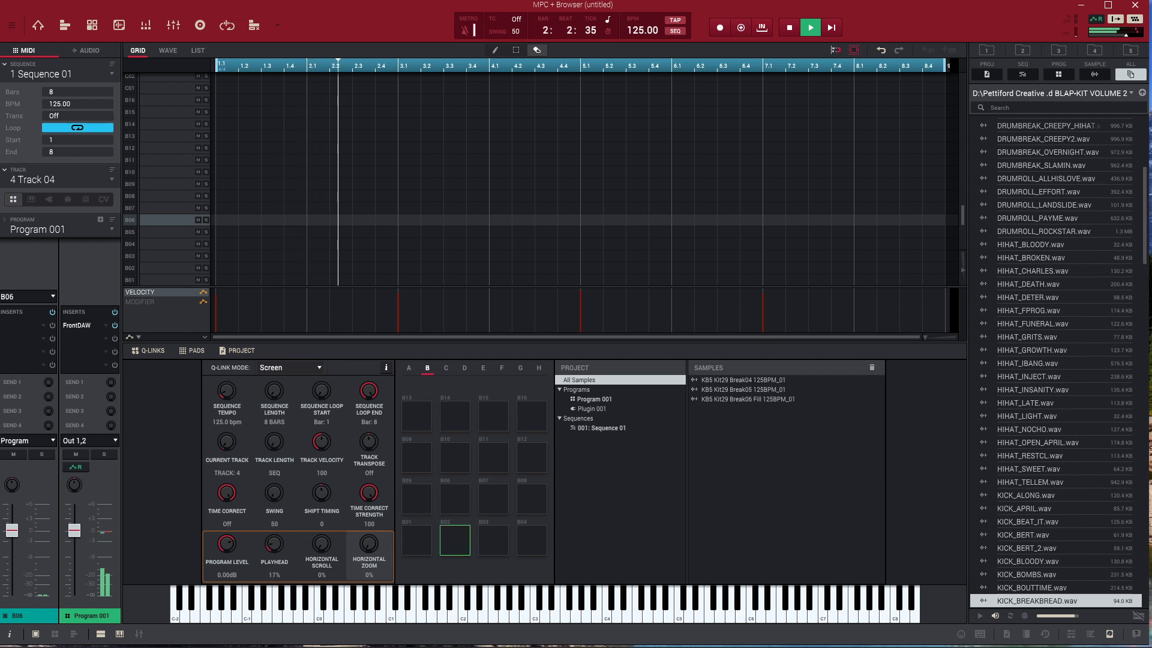
key("Up")
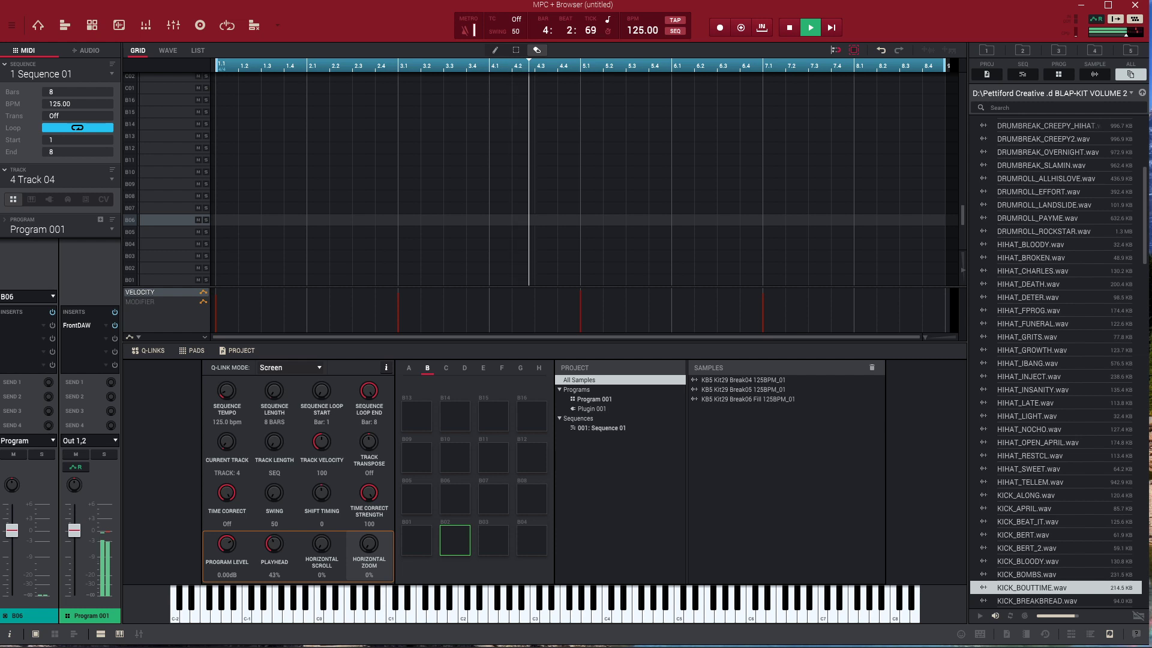
key("Up")
key("Up")
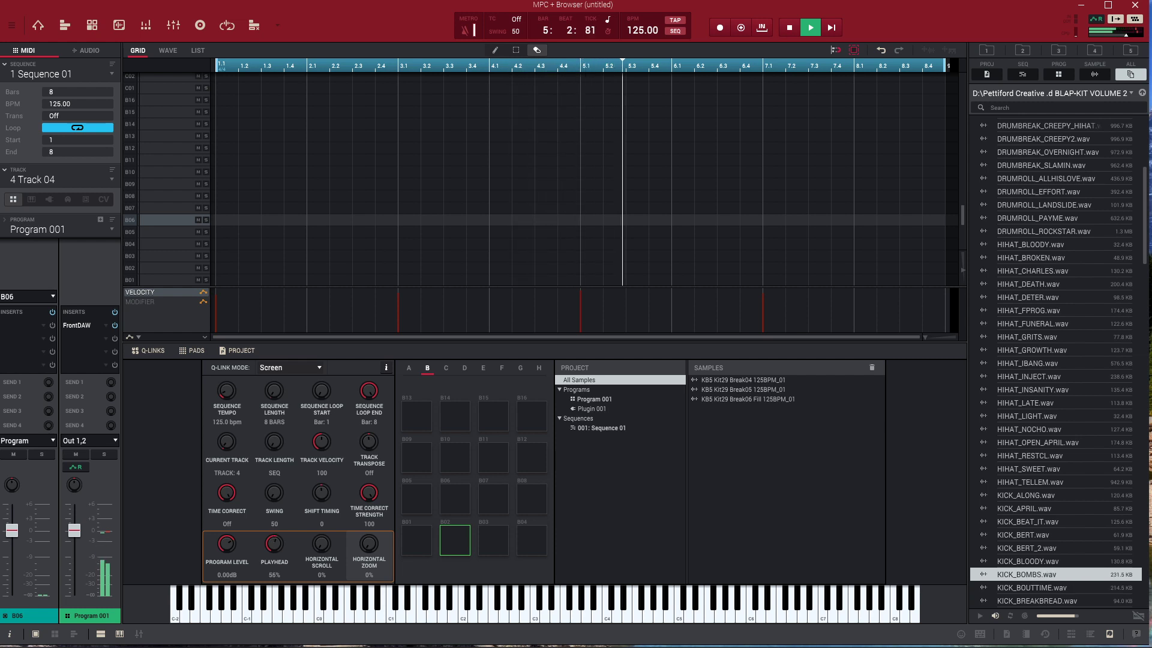
key("space")
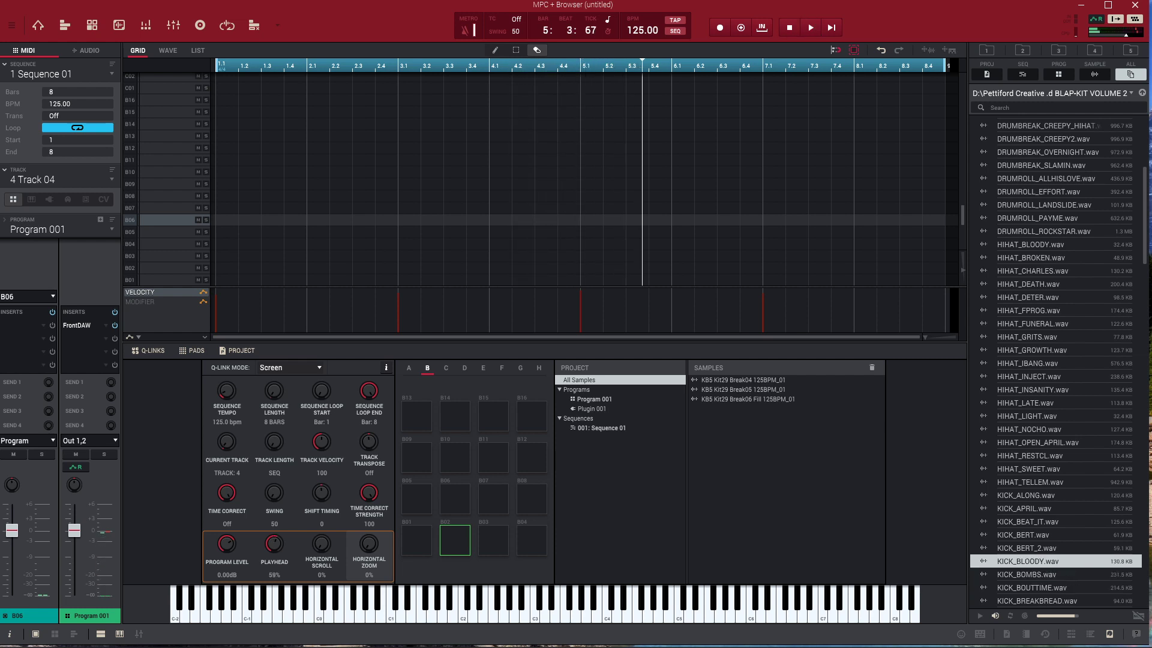
Mute Track 05 in Track Mute mode with the sequence playing and return to the Browser
key("Escape")
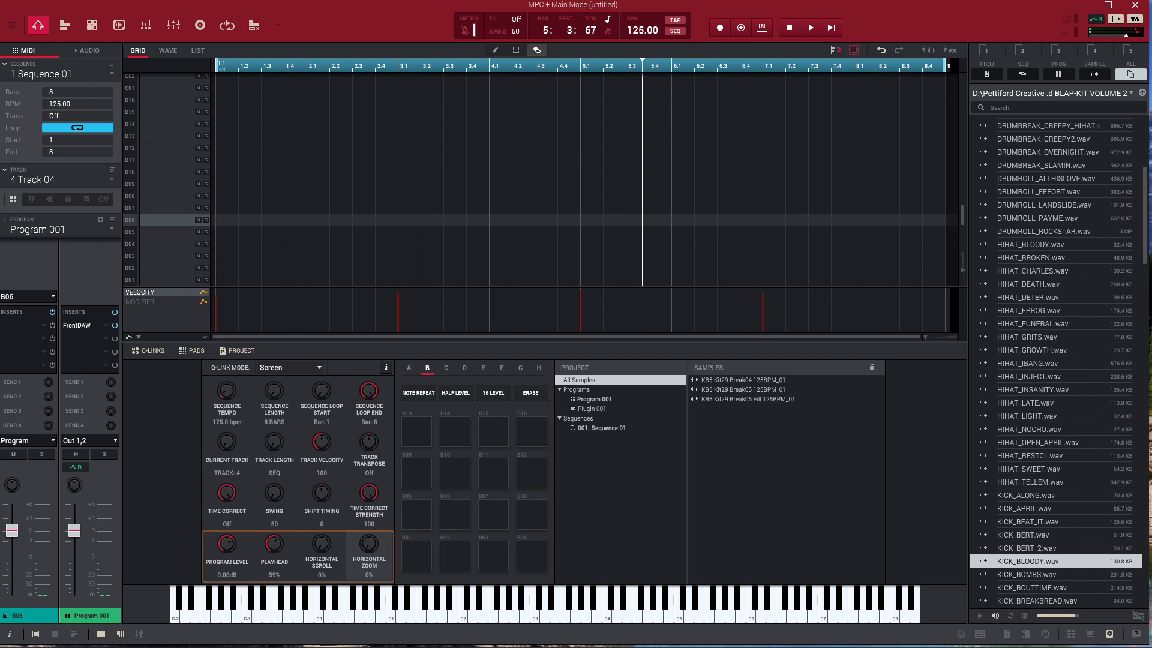
key("F9")
key("space")
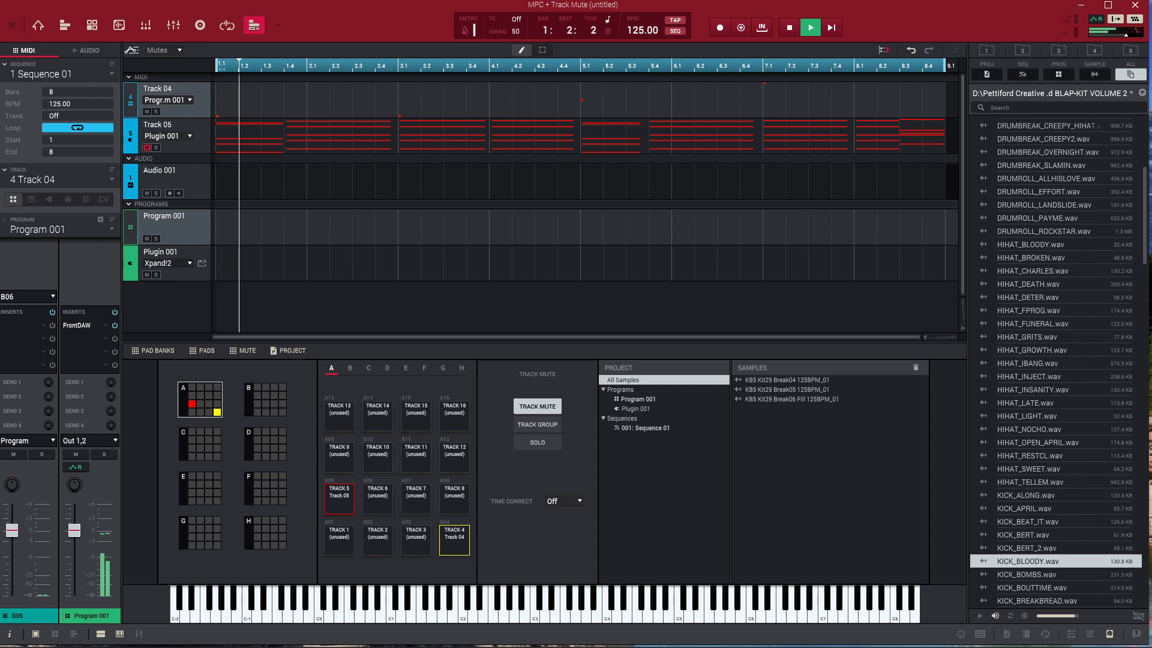
key("Escape")
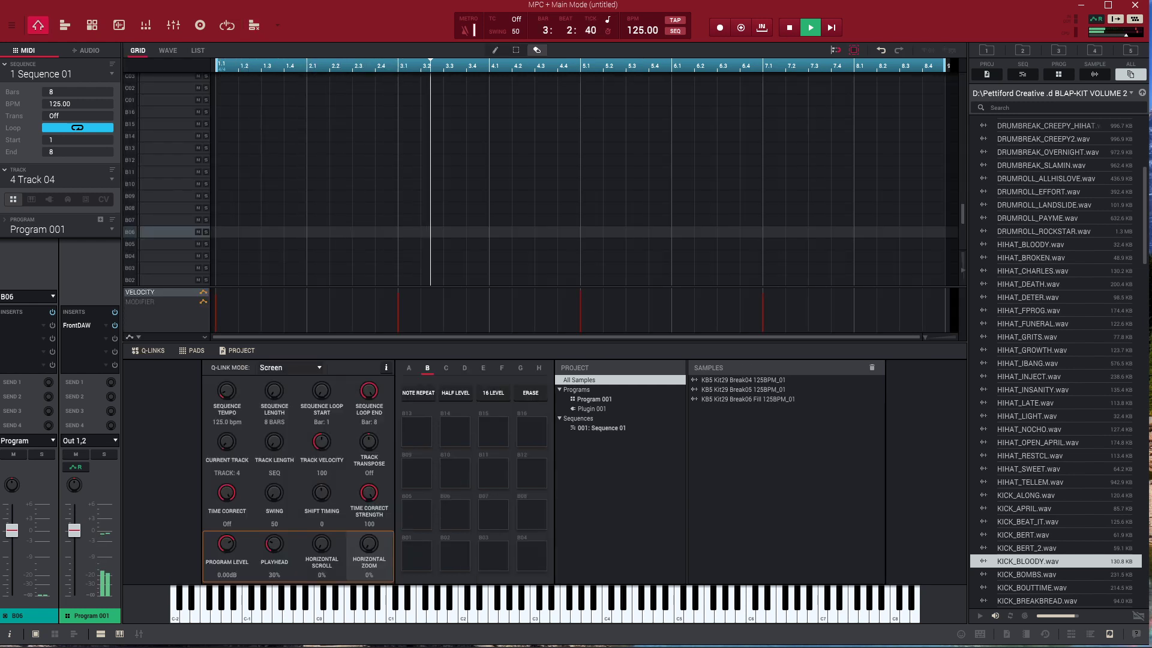
key("ctrl+b")
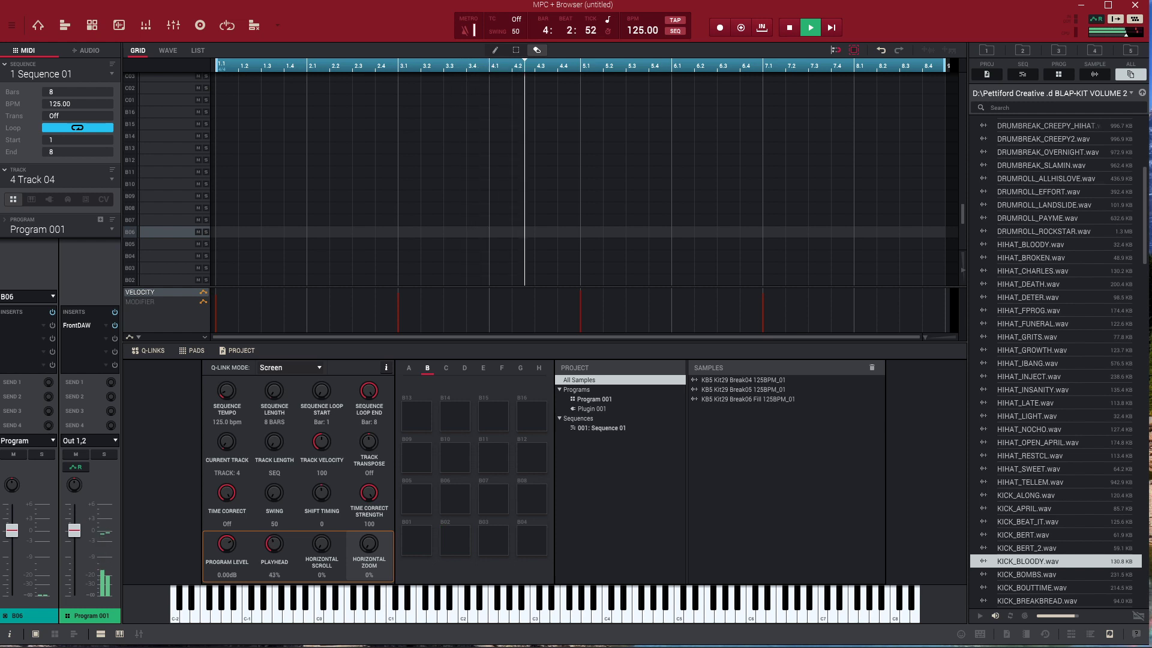
Stop playback and load KICK_BOUTTIME.wav onto pad B02
key("Down")
key("space")
key("Down")
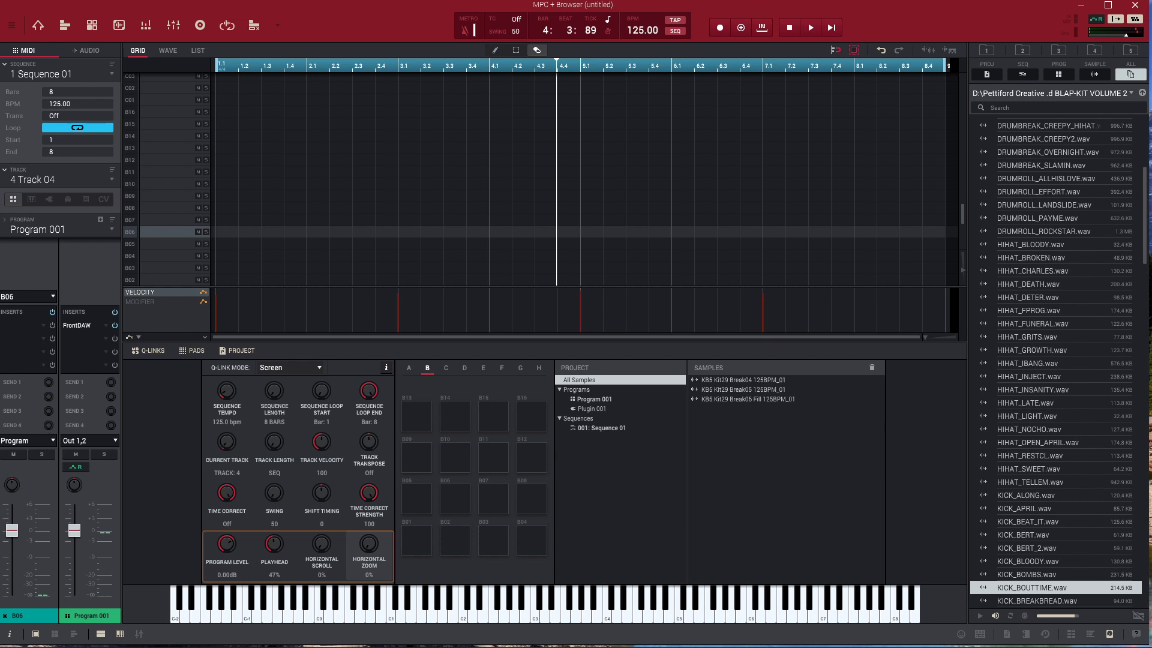
key("Return")
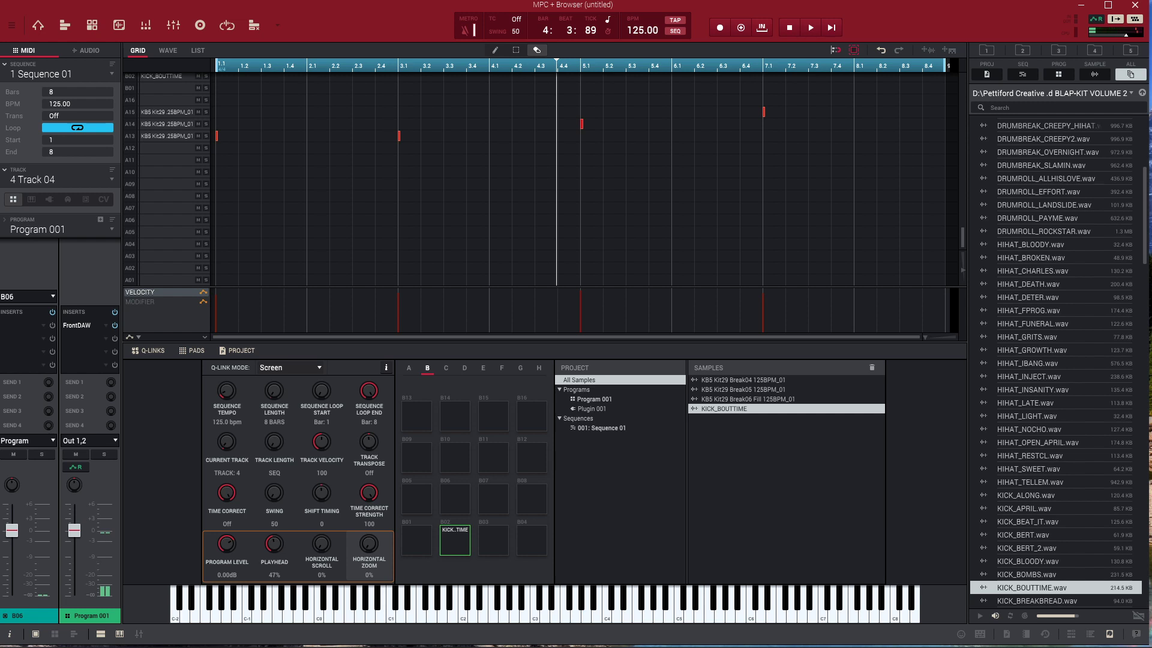
Audition the kicks from KICK_BREAKBREAD.wav onward and load KICK_FPROG.wav onto pad B01
left_click(1037, 600)
key("Down")
key("Down")
key("Down")
key("Down")
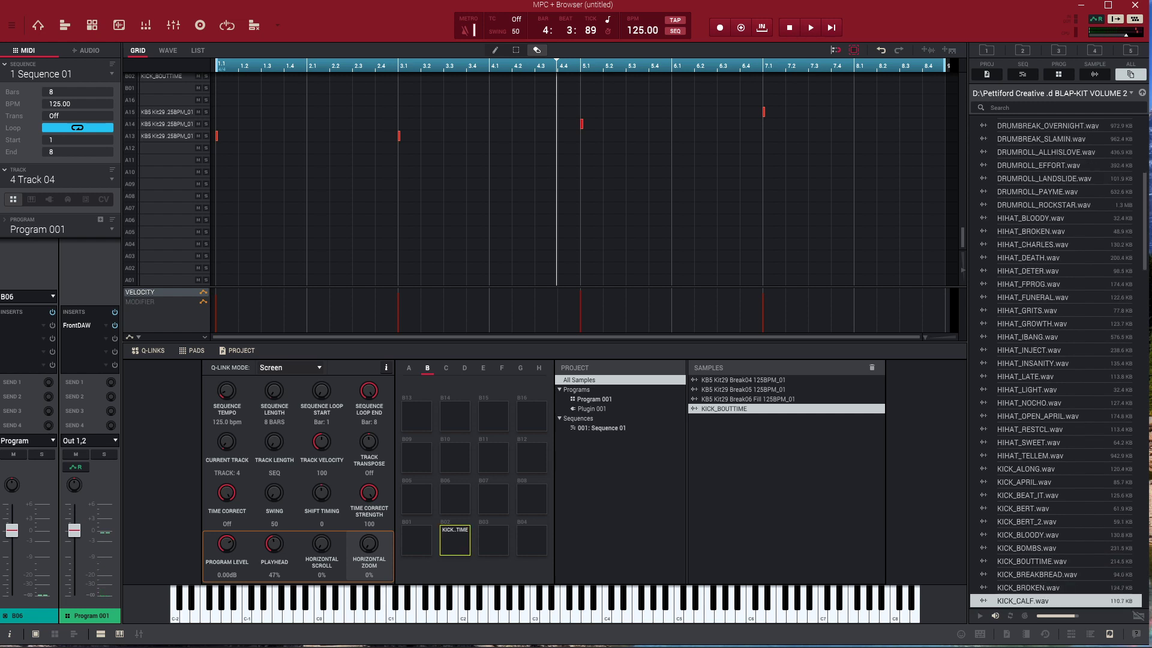
key("Down")
key("Down")
key("Down")
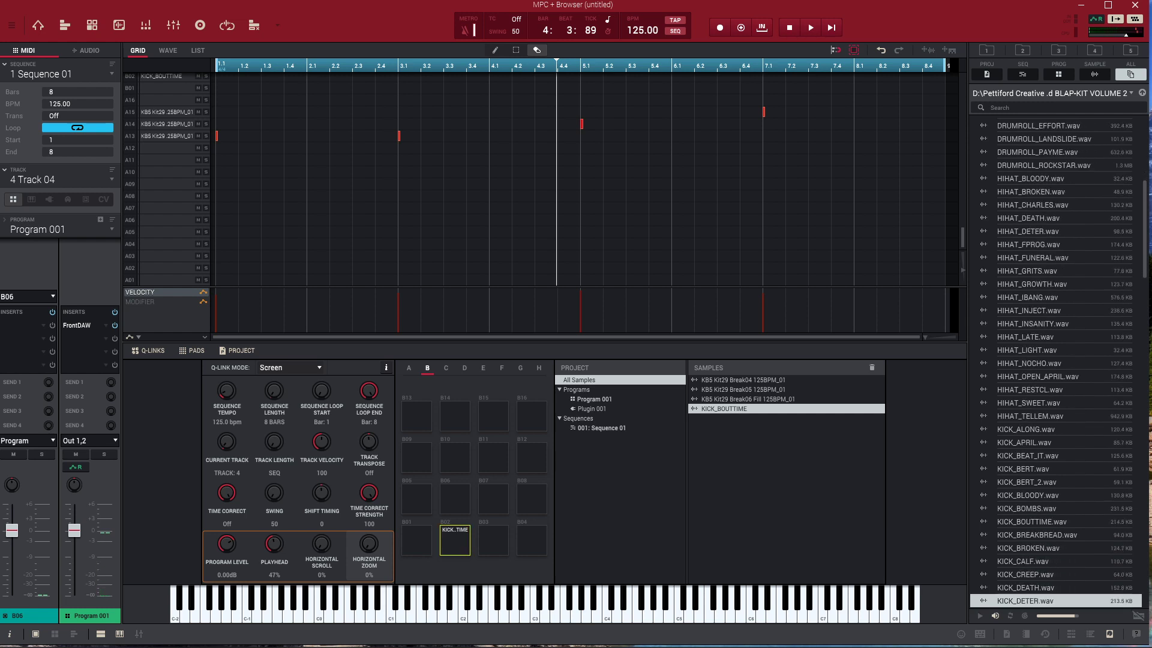
key("Down")
key("Down")
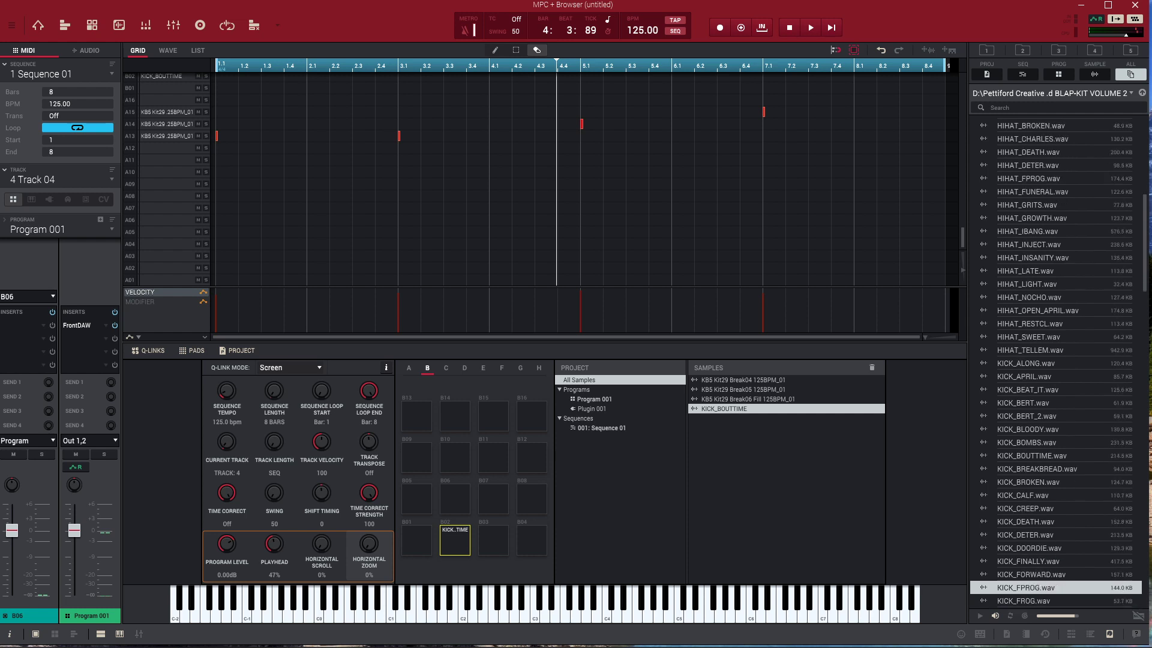
key("Return")
Audition the kicks after KICK_FPROG.wav and load KICK_GRITS.wav onto pad B05
key("Down")
key("Down")
key("Down")
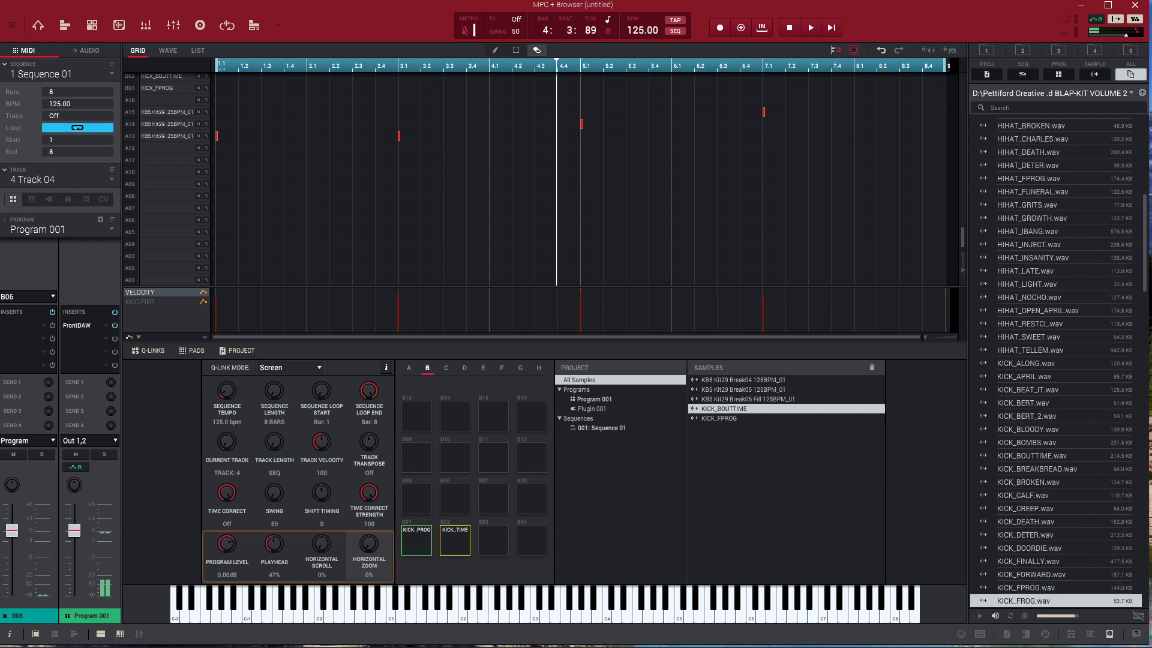
key("Down")
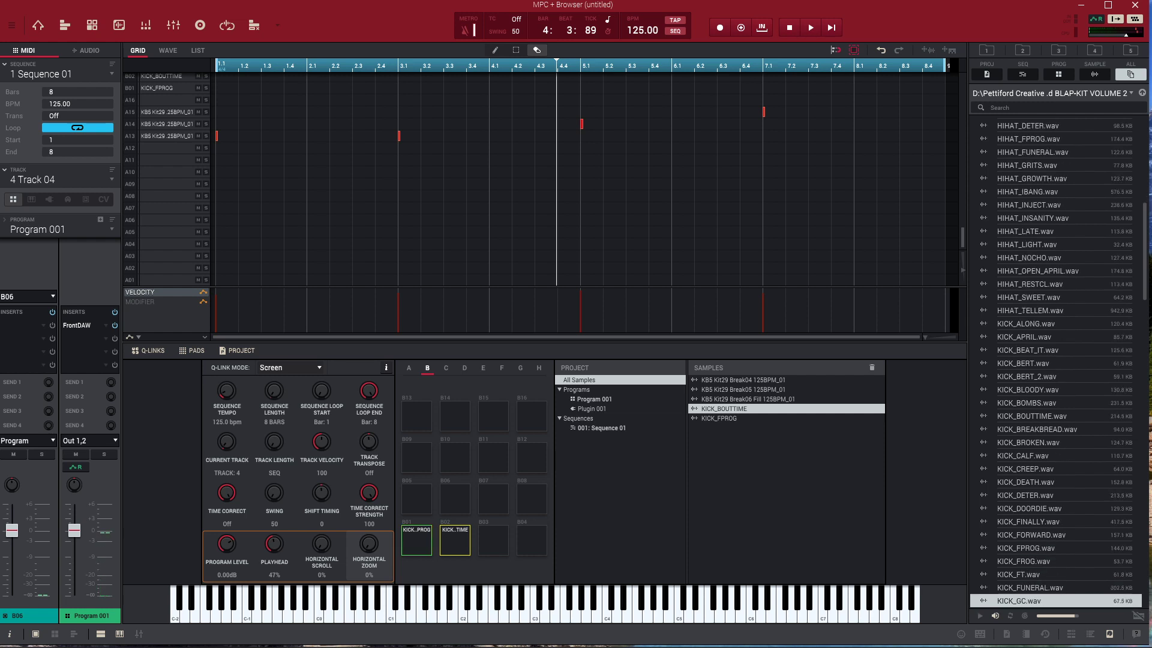
key("Down")
key("Down")
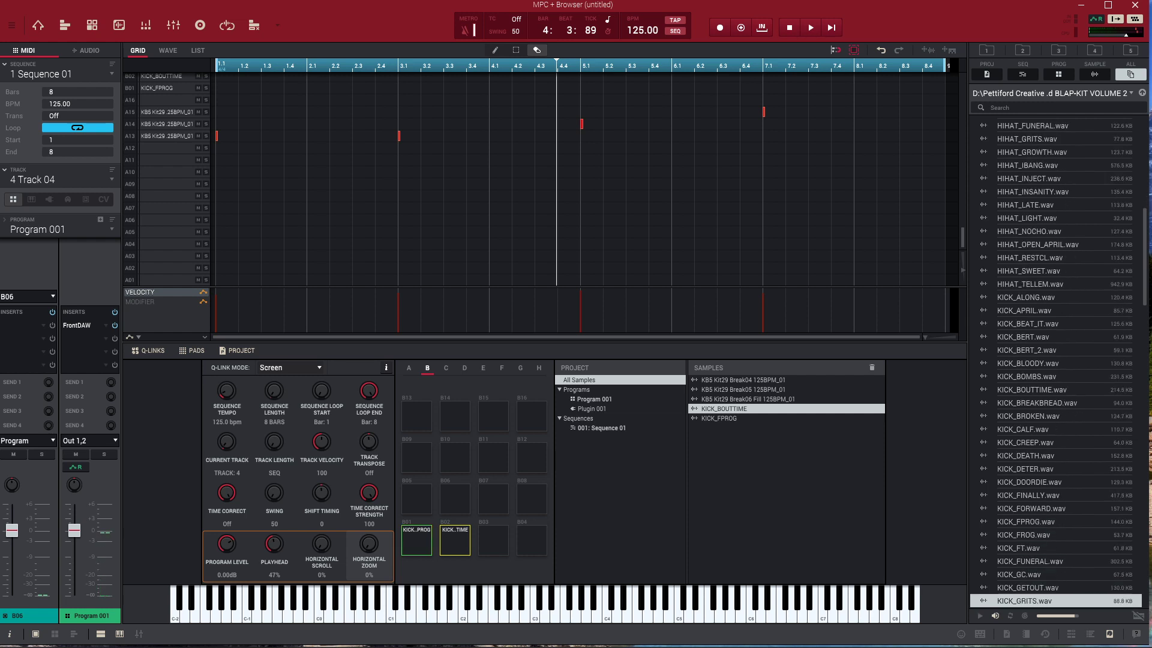
left_click(416, 500)
Play the sequence and compare the kicks loaded on pads B01, B02 and B05 against the break
key("space")
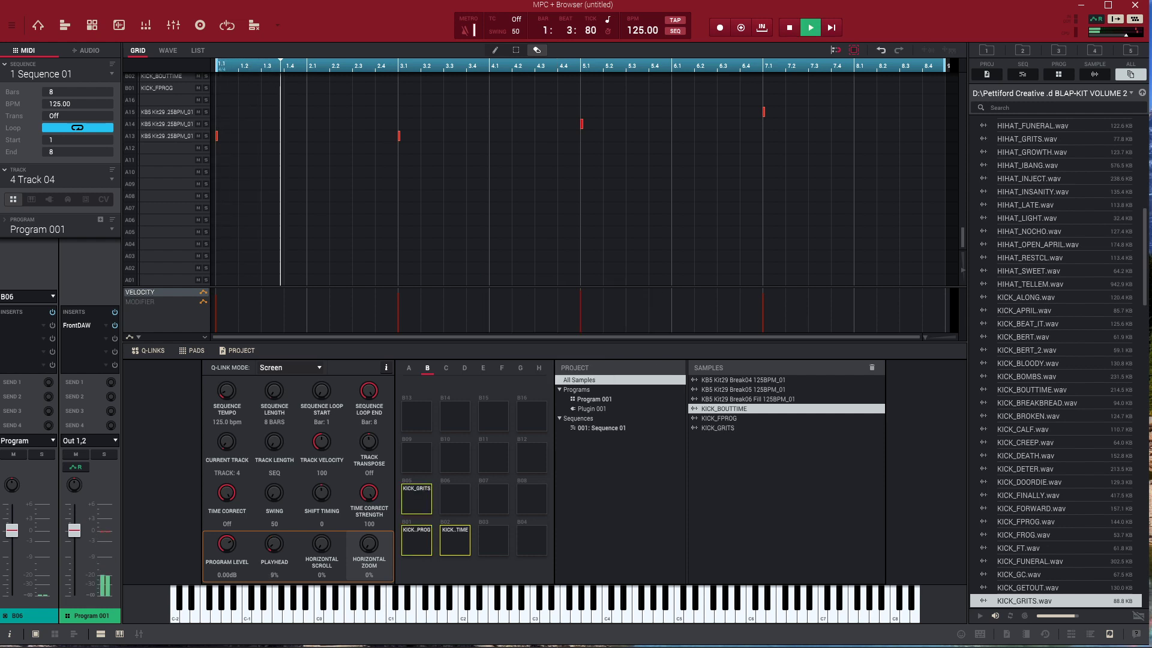
key("space")
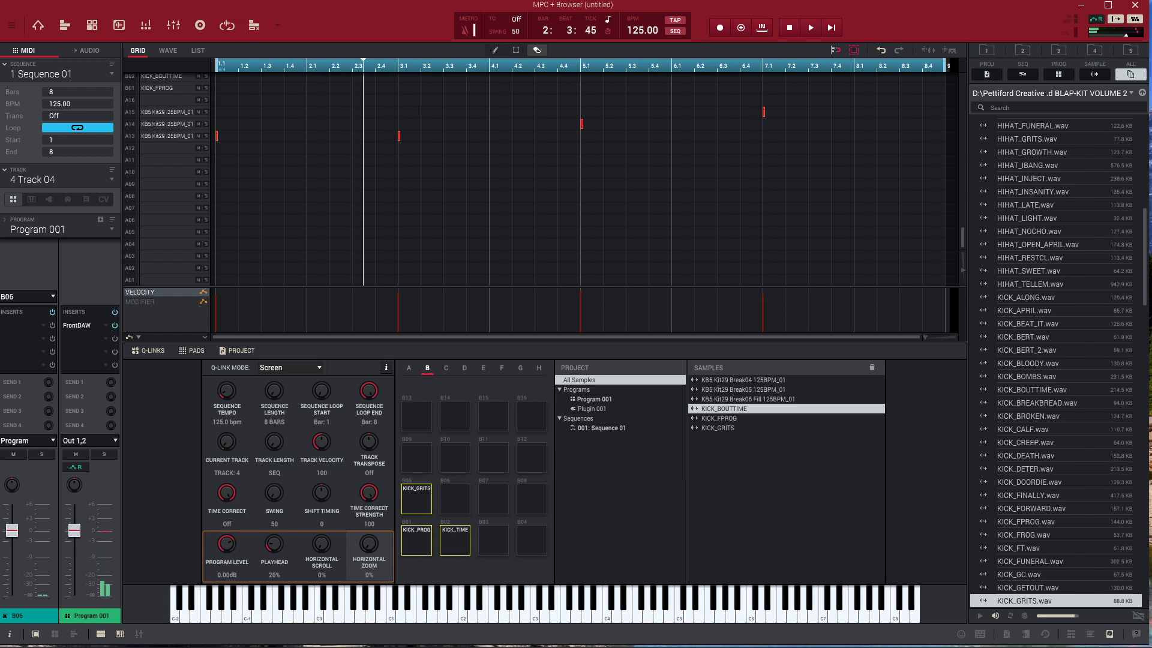
key("Down")
key("space")
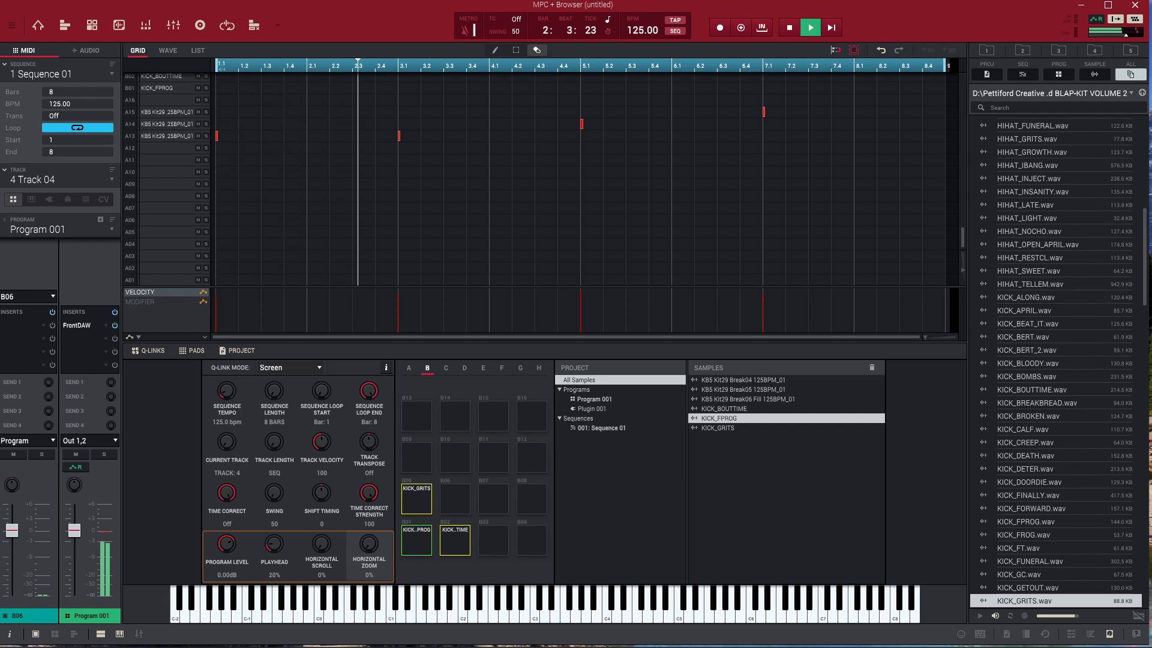
key("Up")
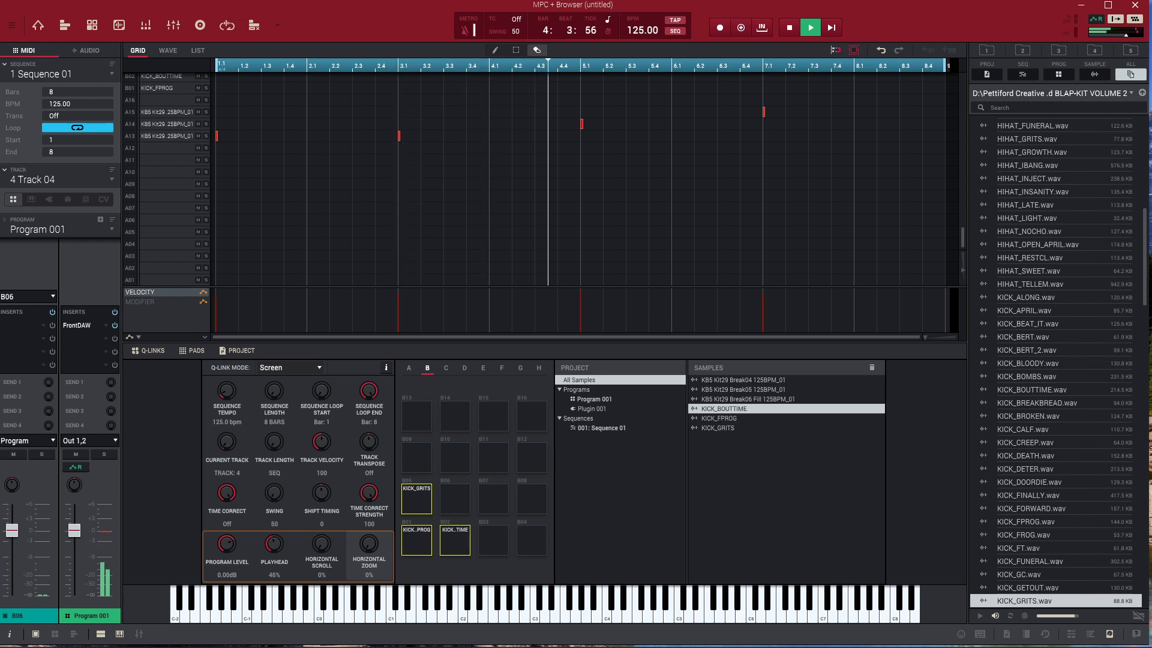
Stop playback and replace the sample on pad B02 with KICK_GROWTH.wav
key("space")
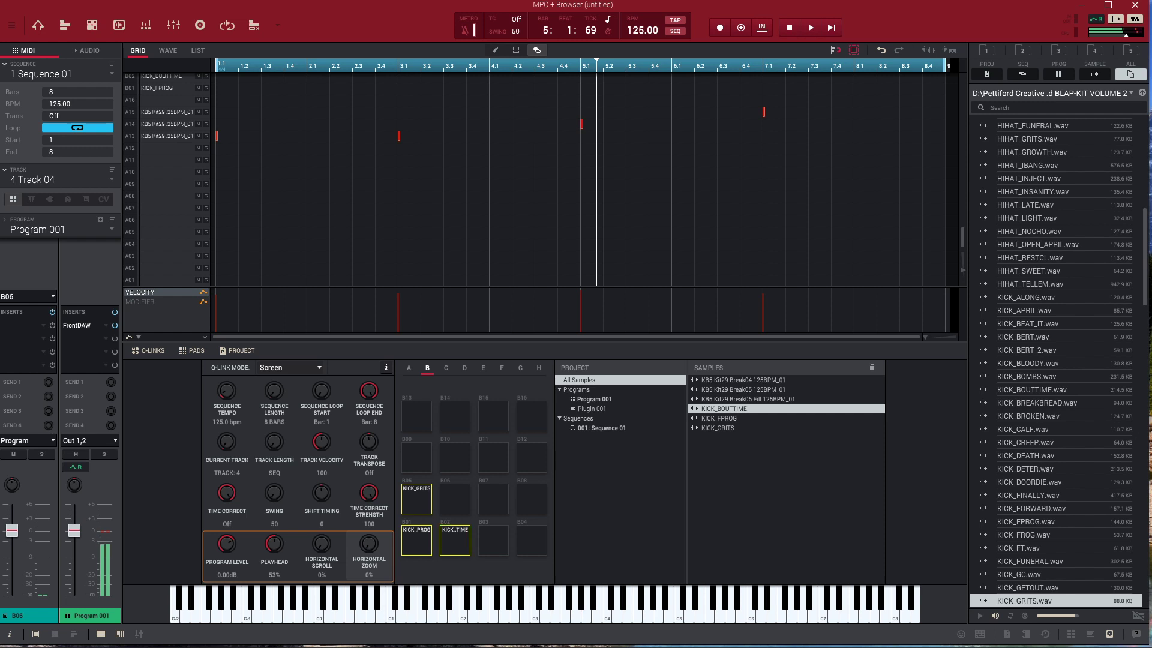
key("Down")
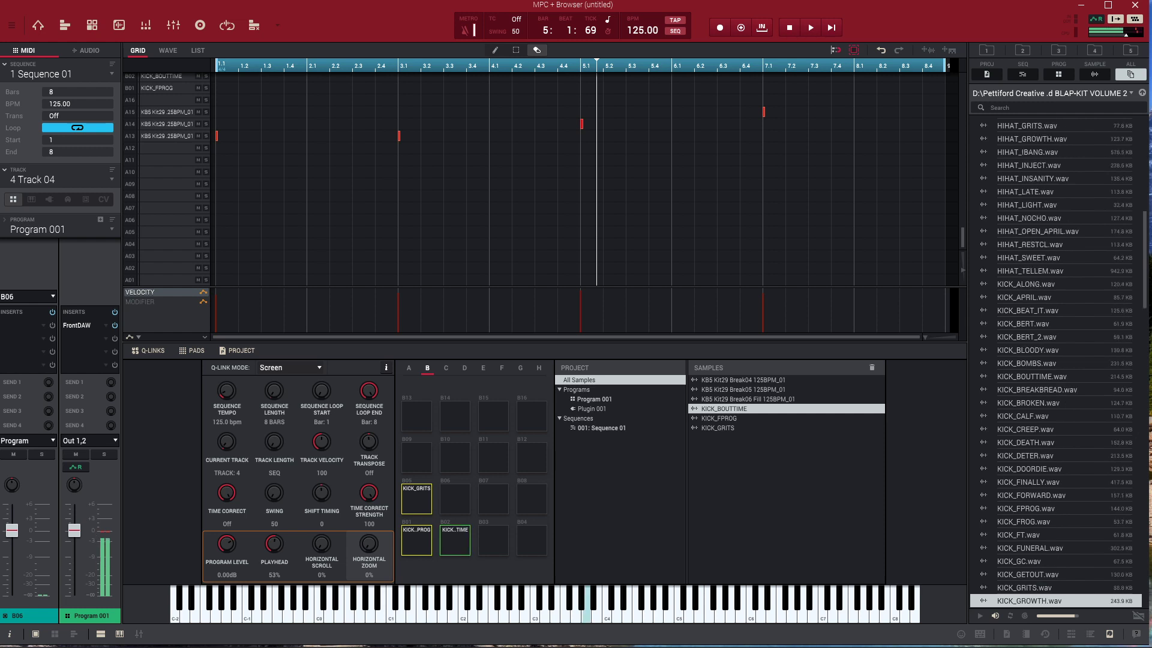
key("Return")
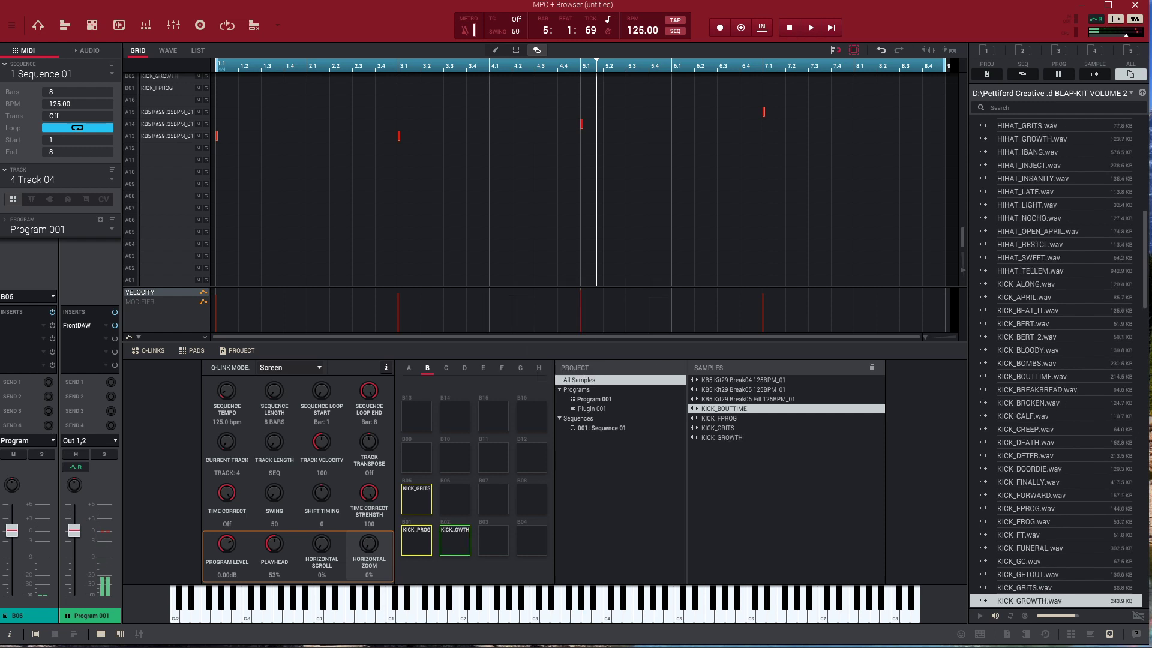
Audition the kicks after KICK_GROWTH.wav and load KICK_SMITH.wav onto pad B09
key("Down")
key("Down")
key("Down")
key("Down")
key("Down")
key("Down")
key("Down")
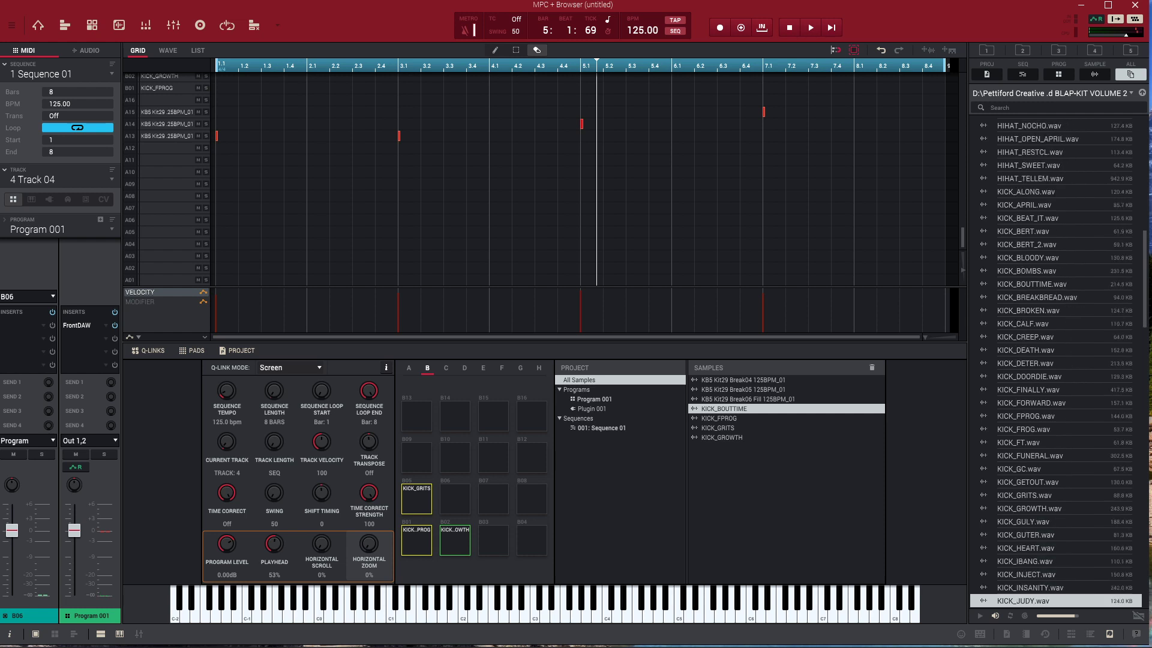
key("Down")
key("Down")
key("Down")
key("Down")
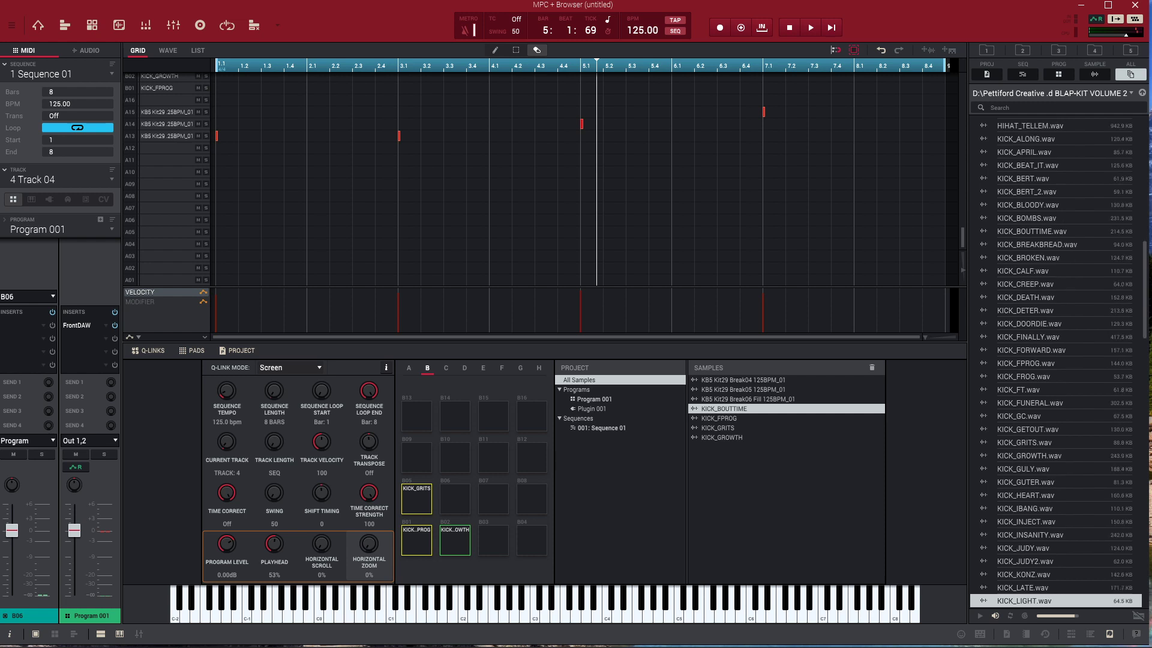
key("Down")
key("Down")
key("Down")
key("Down")
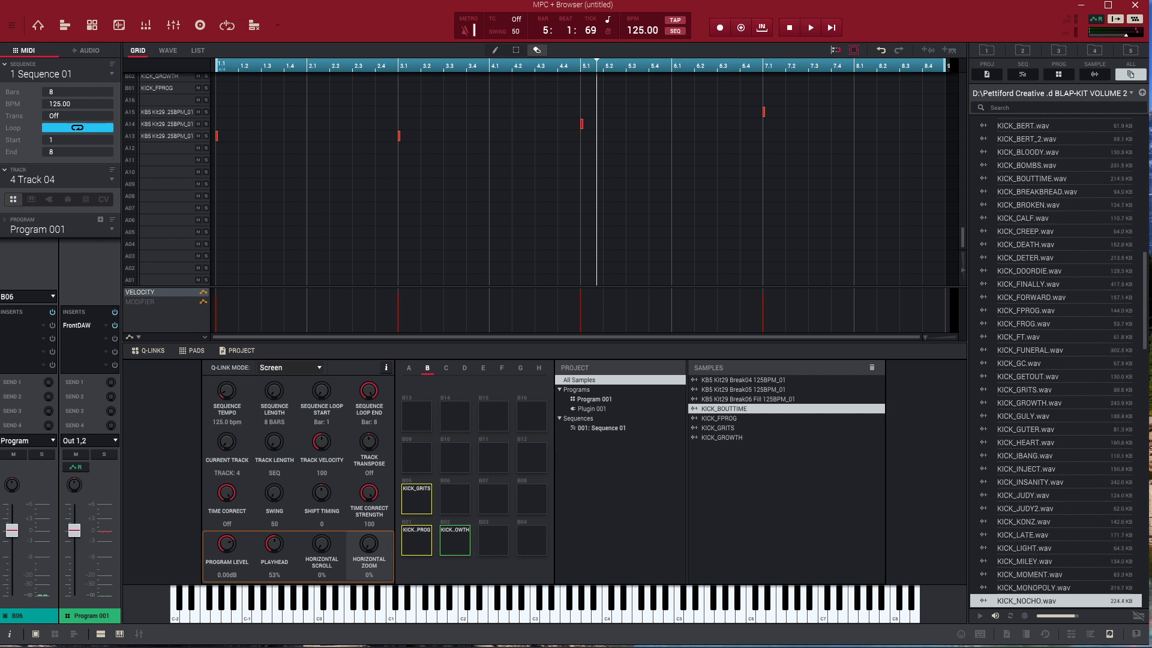
key("Down")
key("Down")
key("Down")
key("Down")
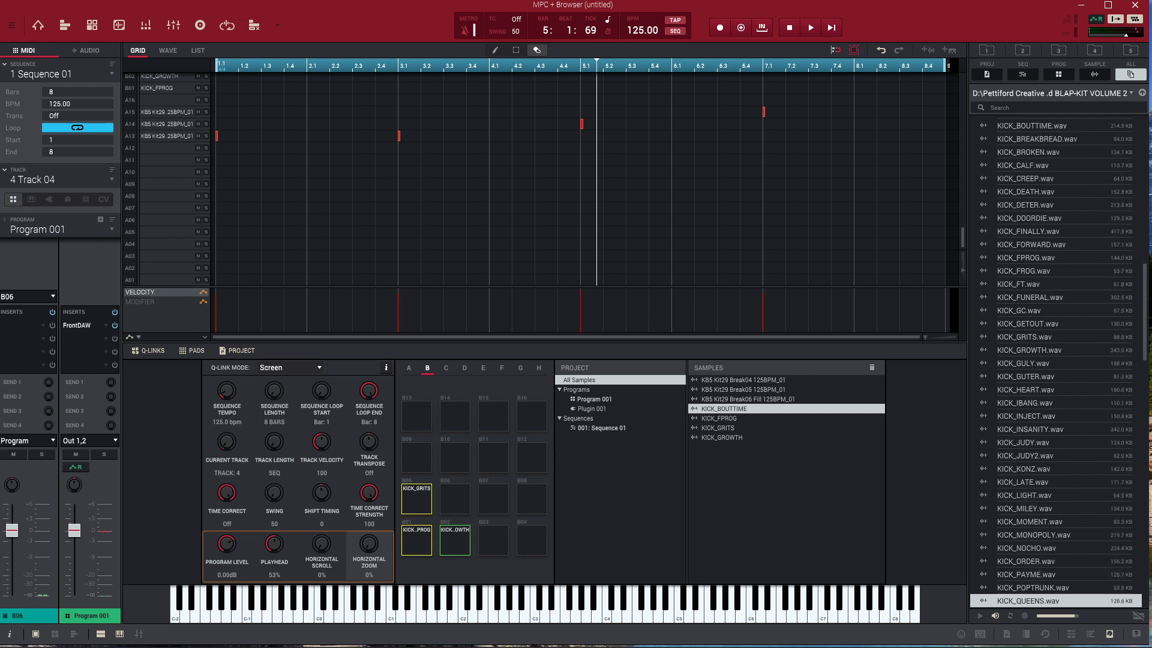
key("Down")
key("Down")
key("Down")
key("Down")
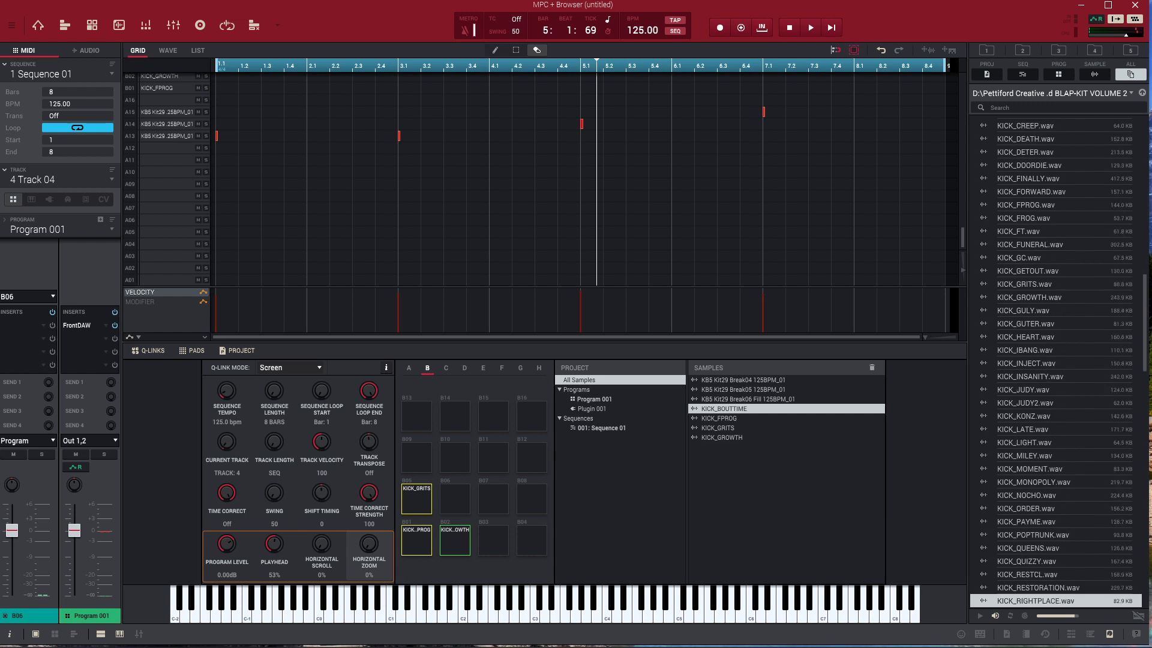
key("Down")
key("Down")
key("Down")
key("Down")
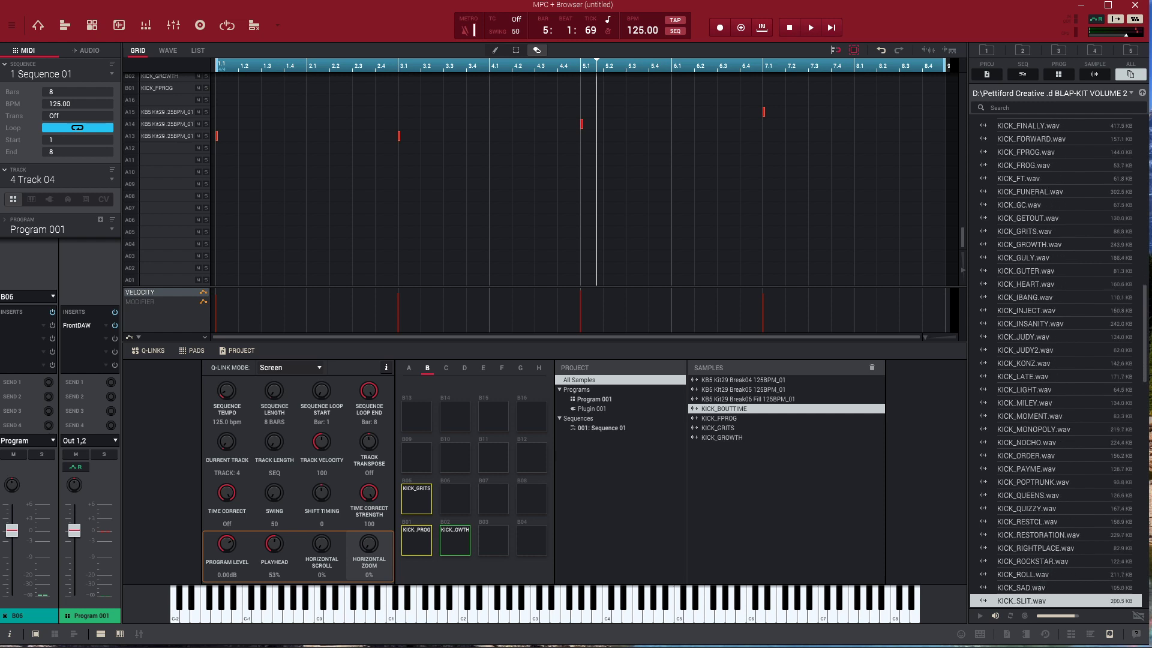
key("Down")
key("Down")
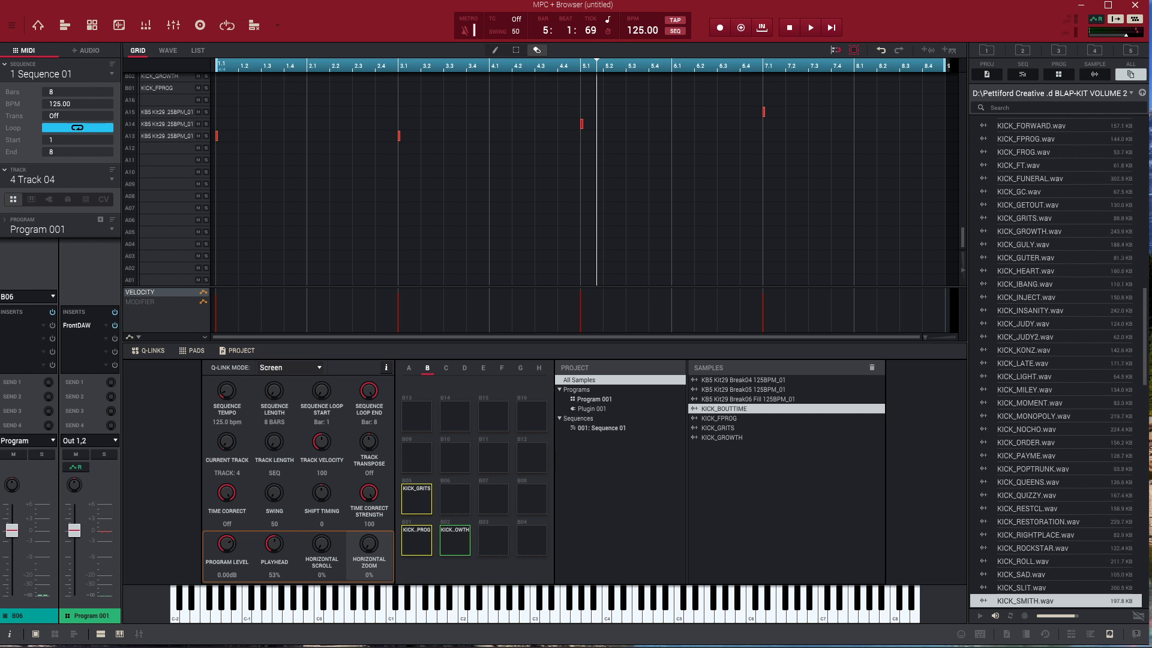
key("Up")
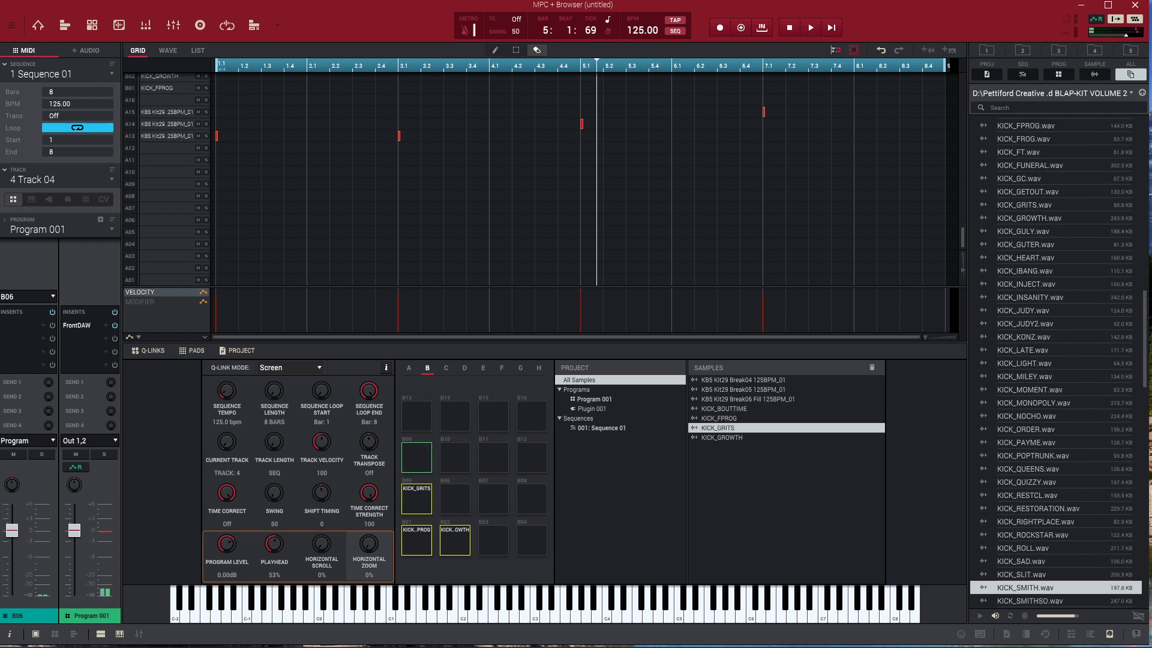
key("Return")
Reopen the !llmind BLAP-KIT VOLUME 2 folder and browse past the kicks to SNARE_BEAT_IT.wav
key("Left")
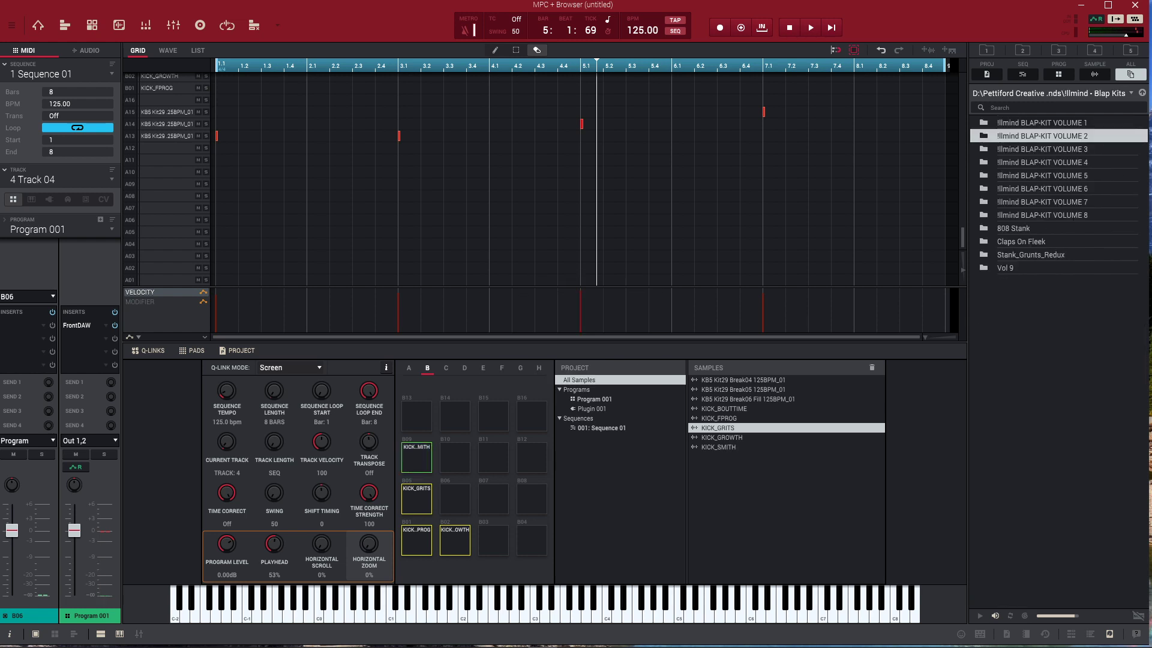
key("Return")
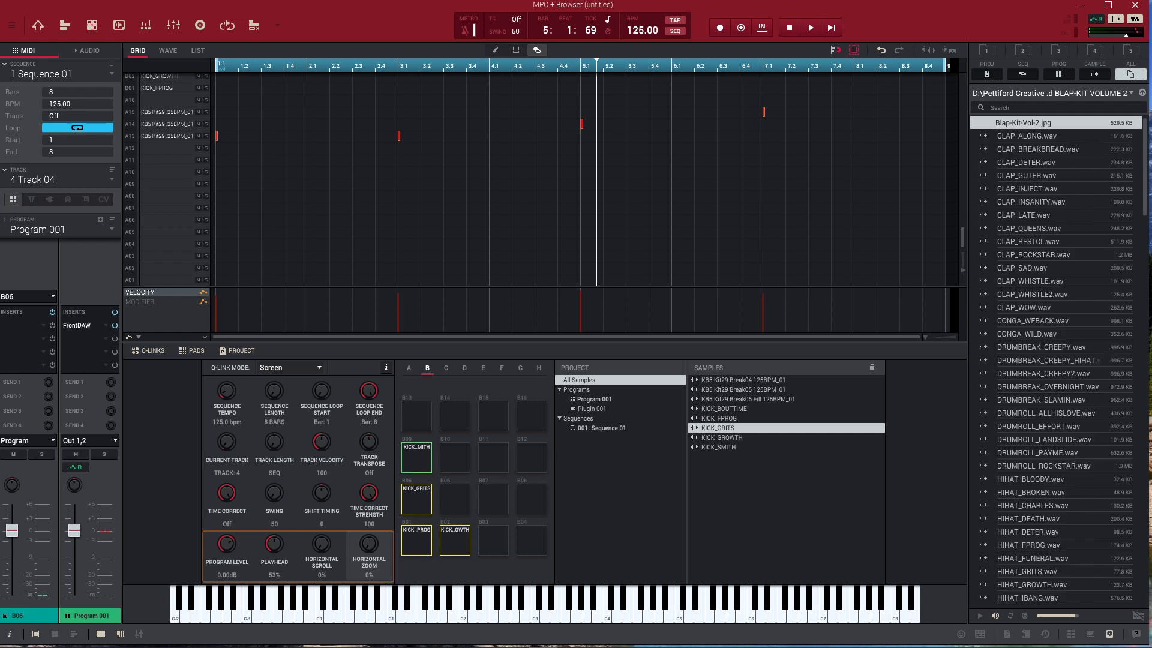
key("Down")
key("Down")
key("Down")
key("Down")
key("Down")
key("Down")
key("Down")
key("Down")
key("Down")
key("Down")
key("Down")
key("Down")
key("Down")
key("Down")
key("Down")
key("Down")
key("Down")
key("Down")
key("Down")
key("Down")
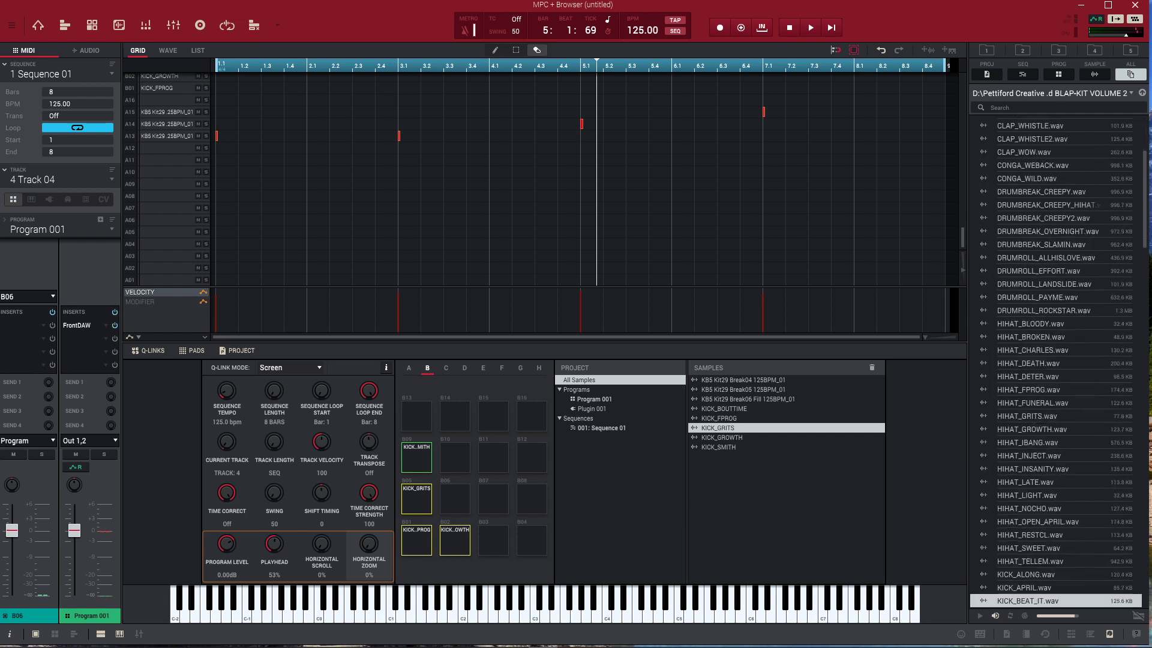
key("Down")
key("Down")
key("Down")
key("Down")
key("Down")
key("Down")
key("Down")
key("Down")
key("Down")
key("Down")
key("Down")
key("Down")
key("Down")
key("Down")
key("Down")
key("Down")
key("Down")
key("Down")
key("Down")
key("Down")
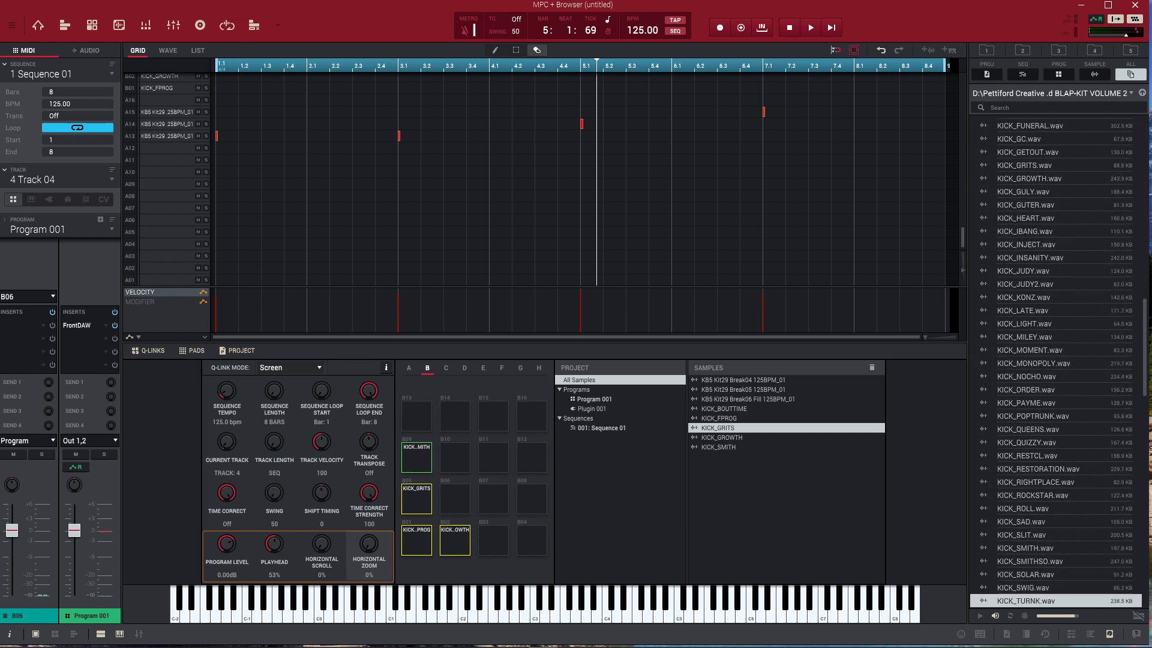
key("Down")
key("Up")
key("Up")
key("Up")
key("Up")
key("Up")
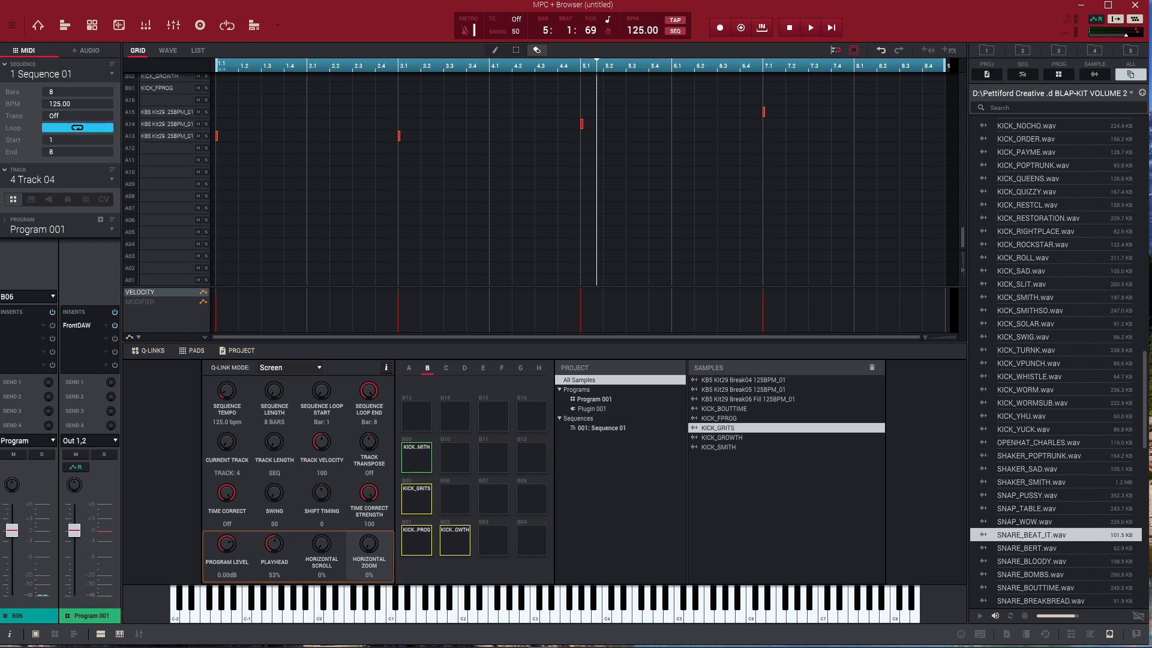
Audition the snares up to SNARE_BREAKBREAD.wav, start the sequence playing and load SNARE_BOUTTIME.wav onto pad B06
key("Down")
key("Up")
key("Down")
key("Down")
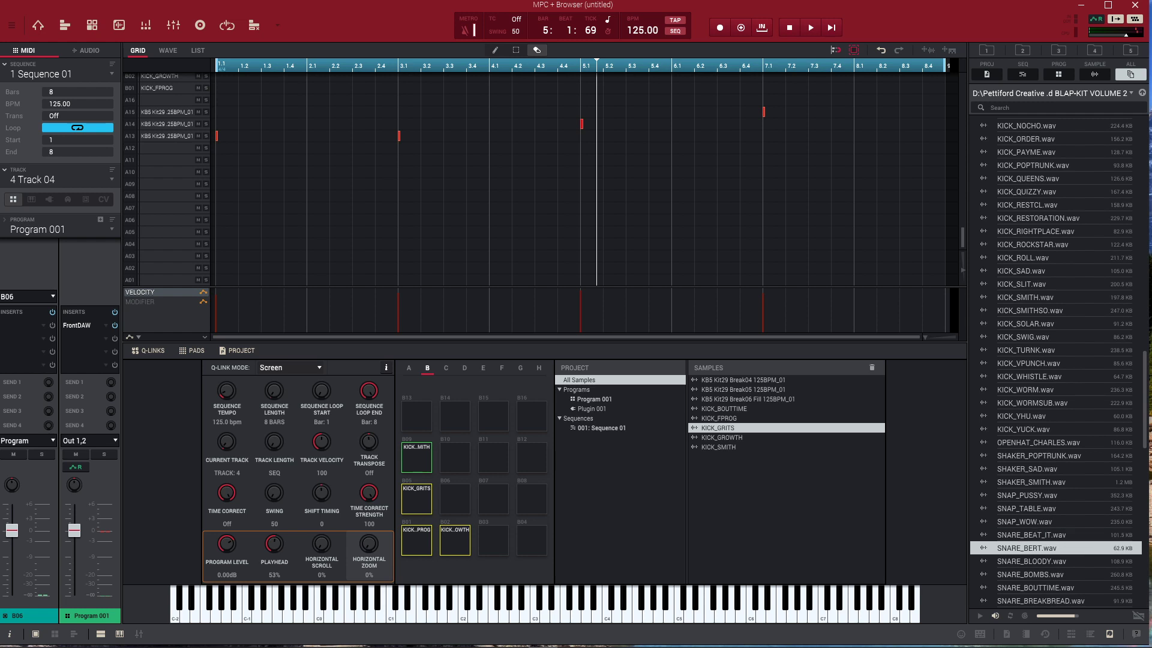
key("Down")
key("Down")
key("Down")
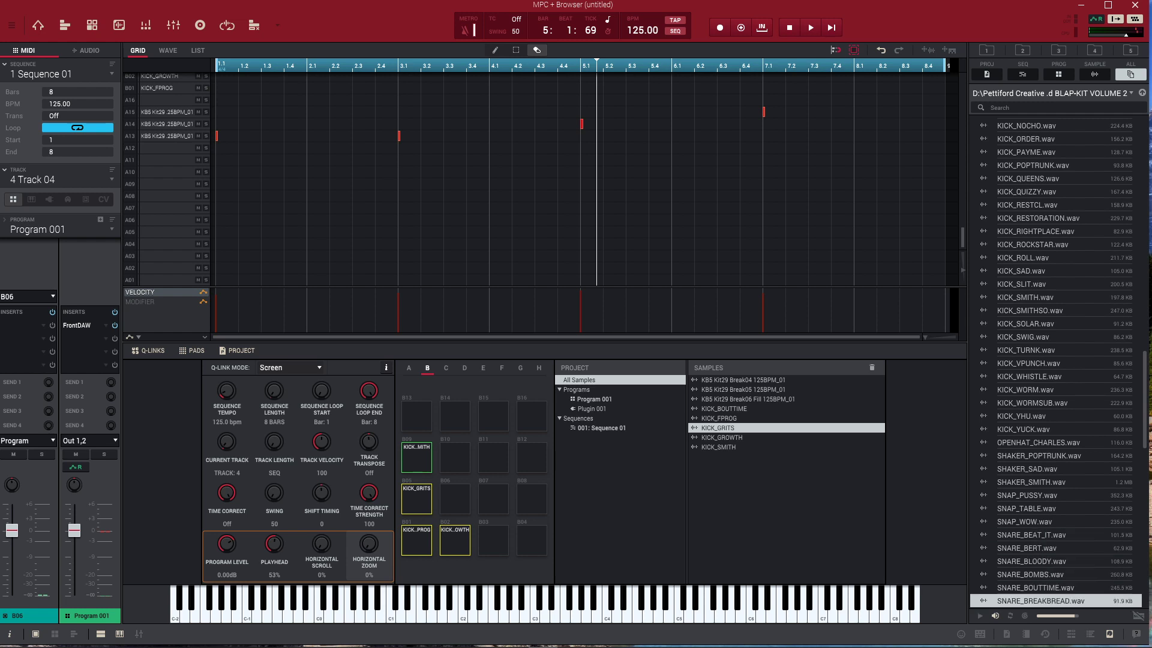
key("Up")
key("space")
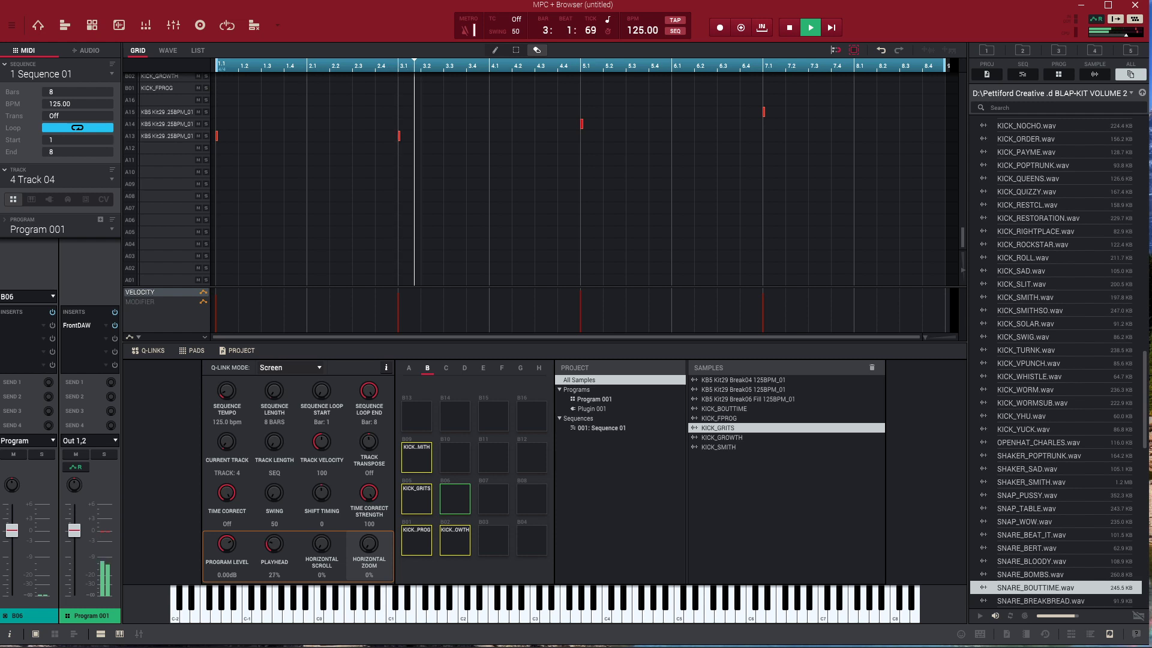
key("Return")
Load SNARE_BREAKBREAD.wav onto pad B07 and SNARE_CREEP.wav onto pad B10 while the sequence plays
key("Down")
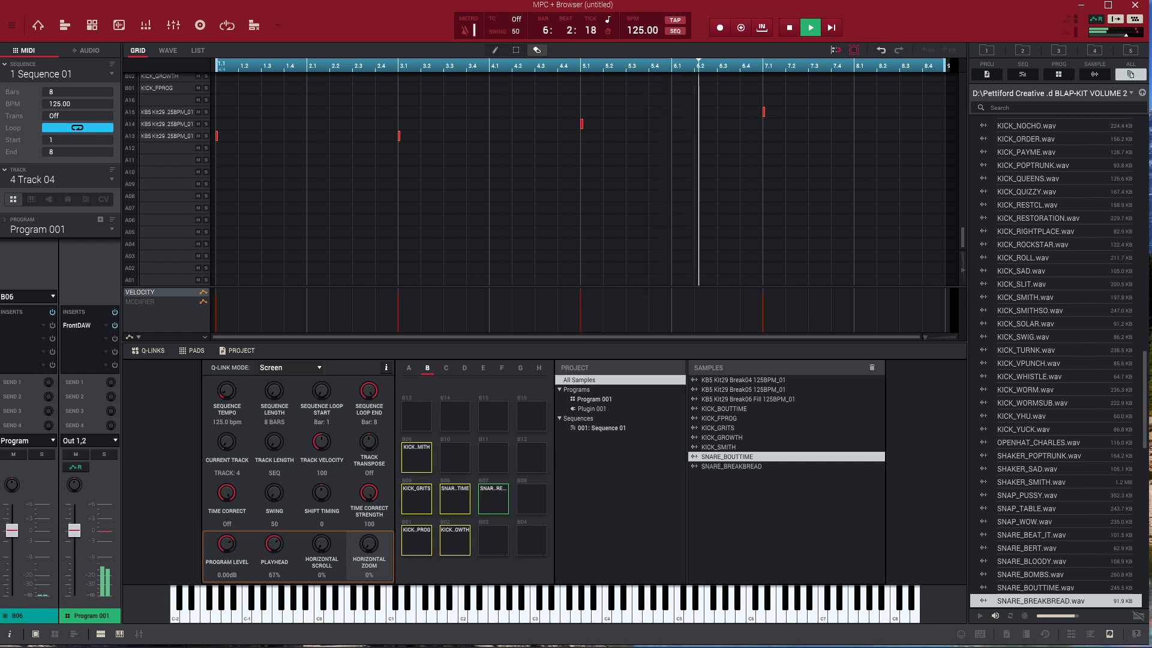
key("Return")
key("Down")
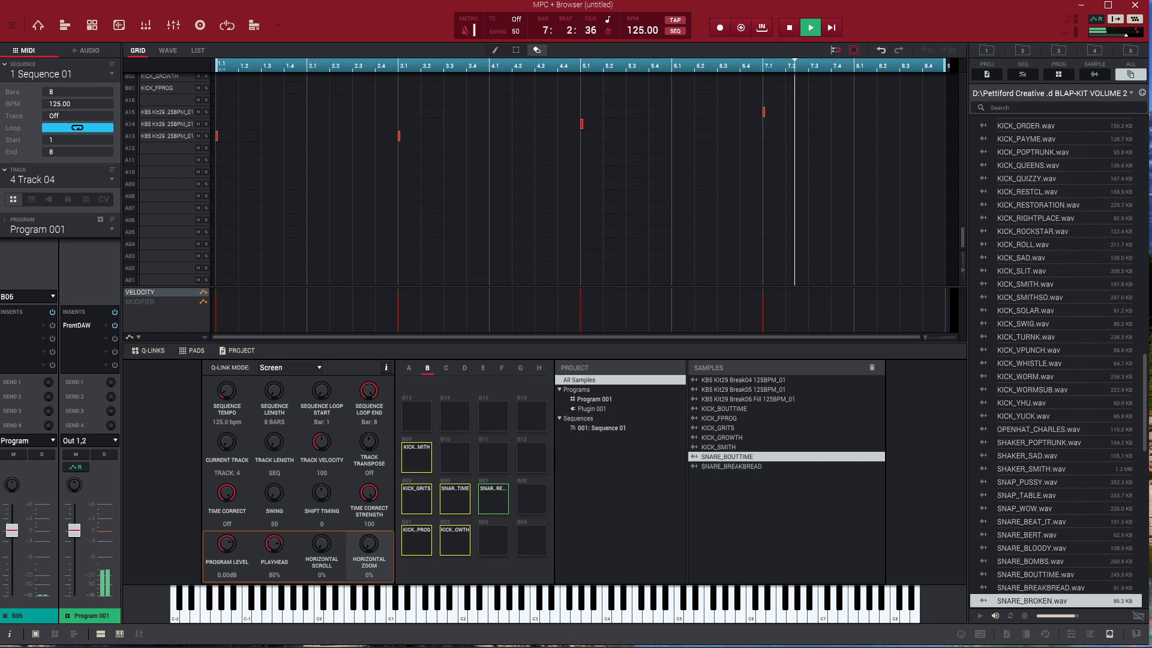
key("Down")
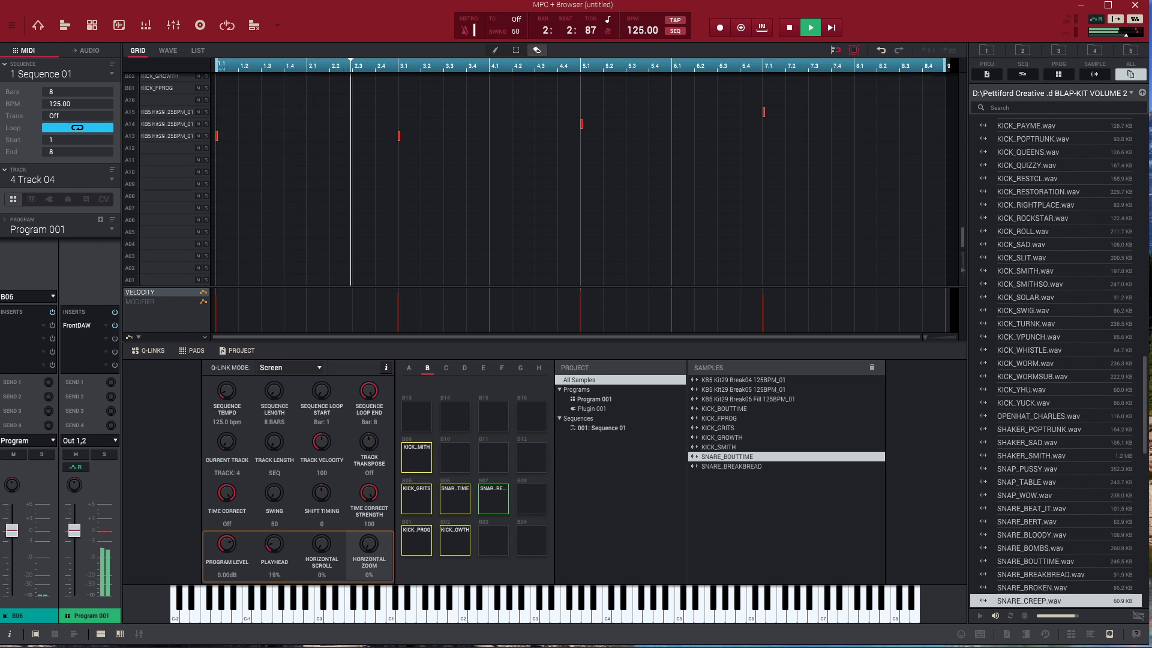
key("Return")
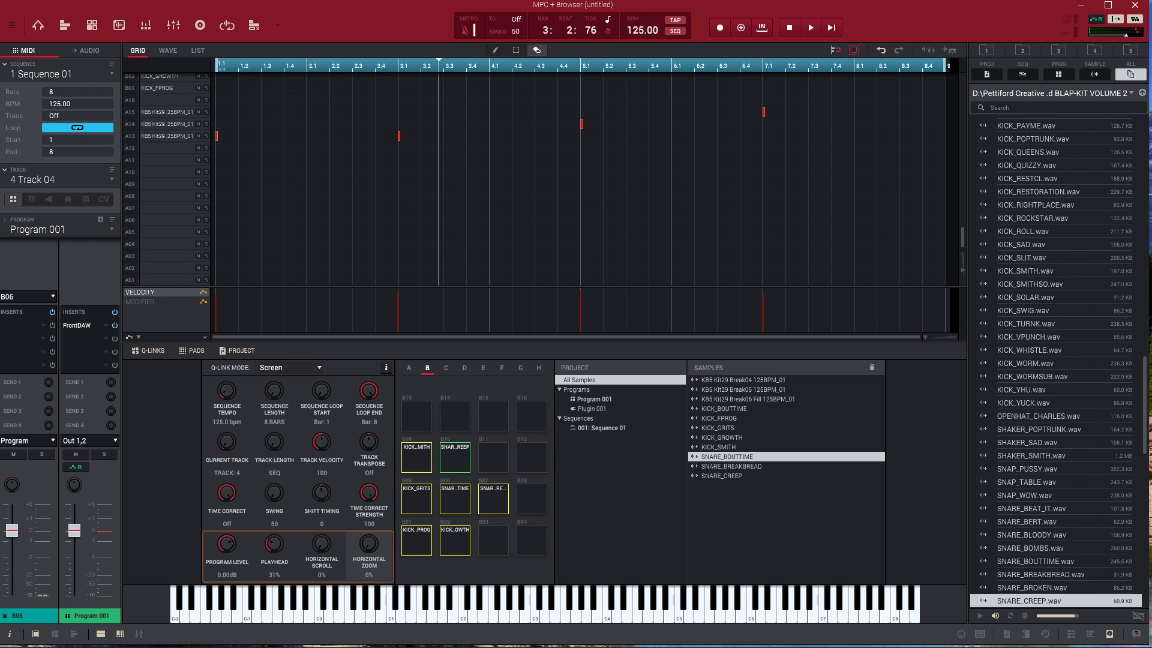
Return to Main Mode, select the unused track 2 and reset the playhead to the start of the sequence
key("ctrl+2")
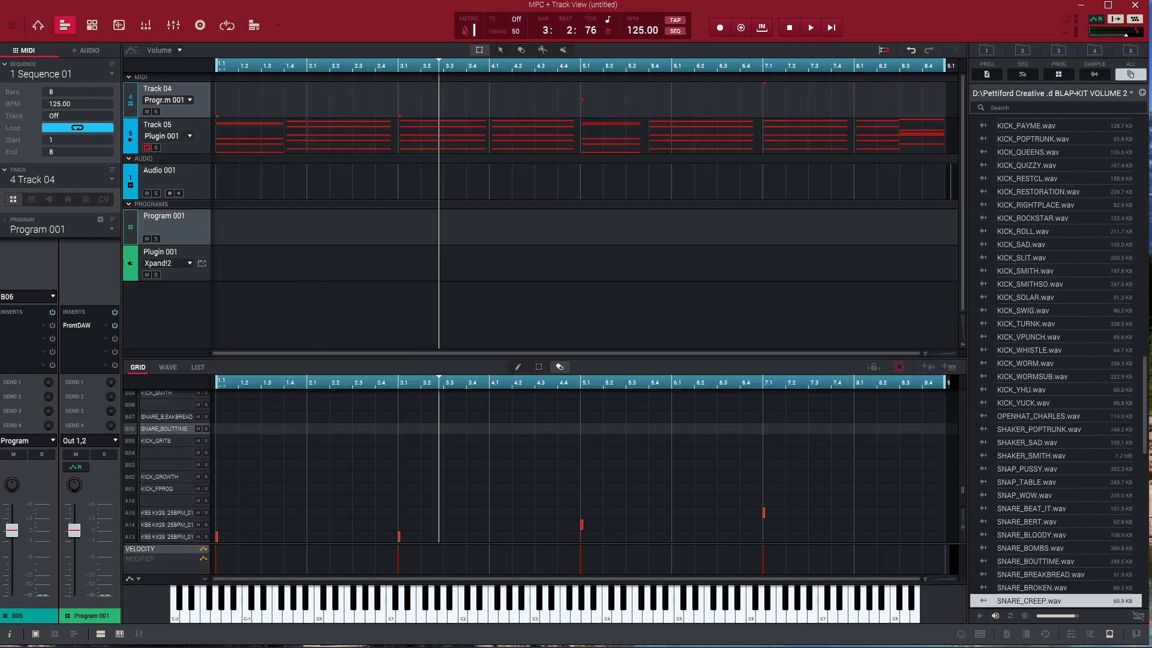
key("ctrl+1")
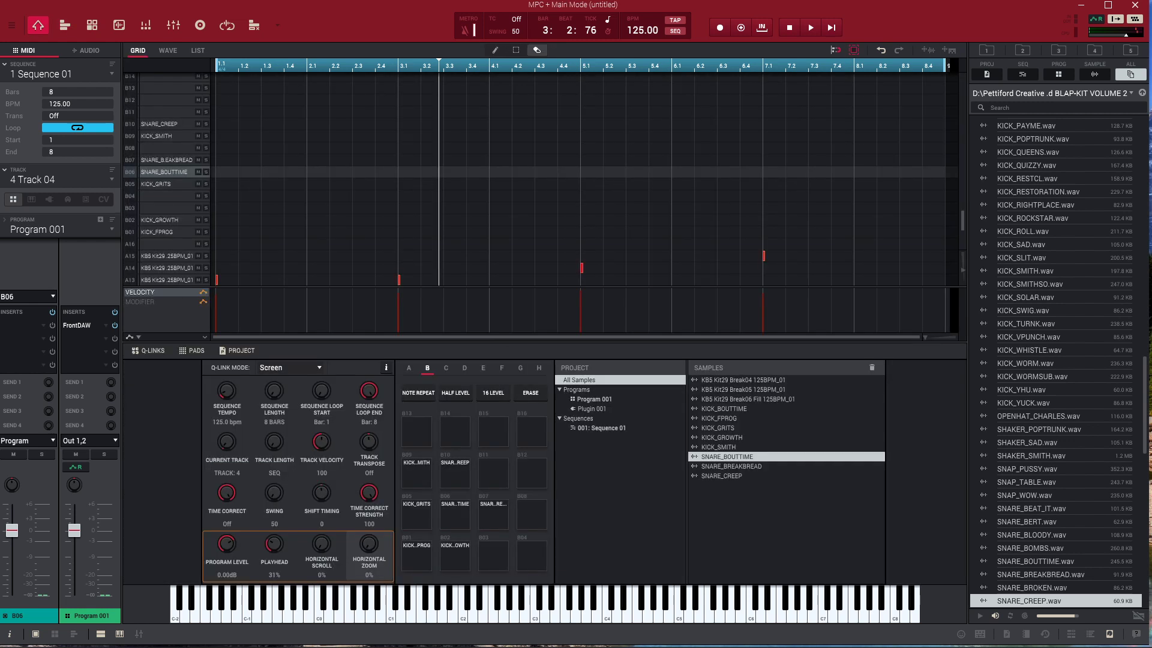
key("Up")
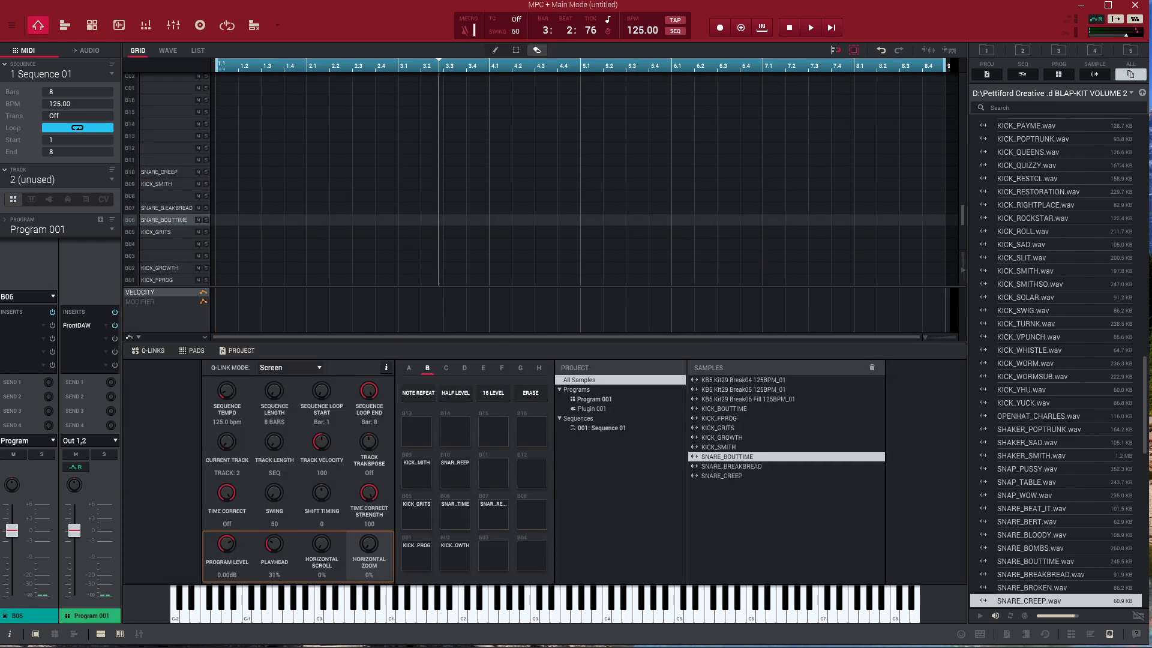
key("r")
key("space")
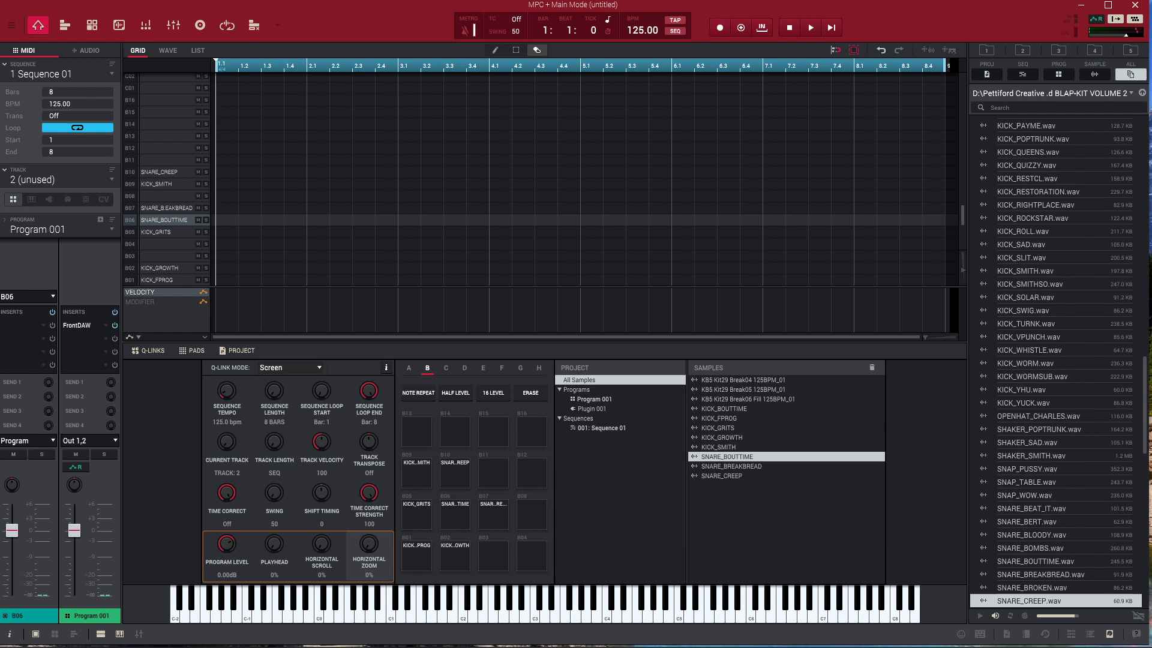
Set time correction to 1/16 with swing 52 and record SNARE_BOUTTIME hits on beat 3 of all eight bars
left_click(516, 19)
left_click(529, 77)
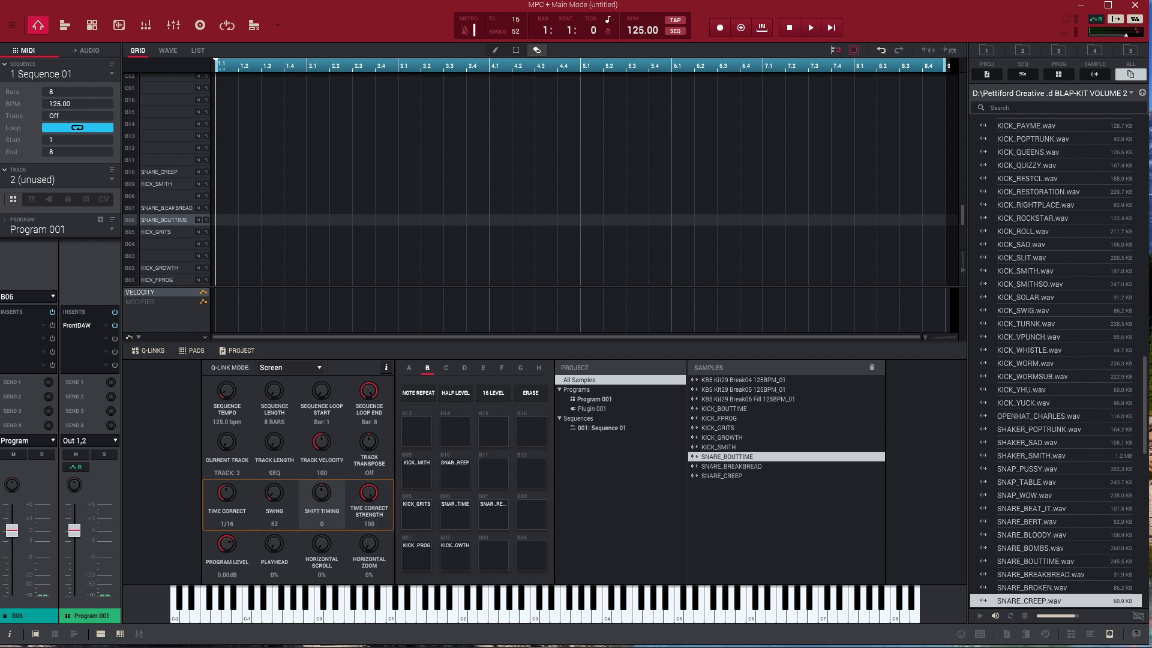
key("space")
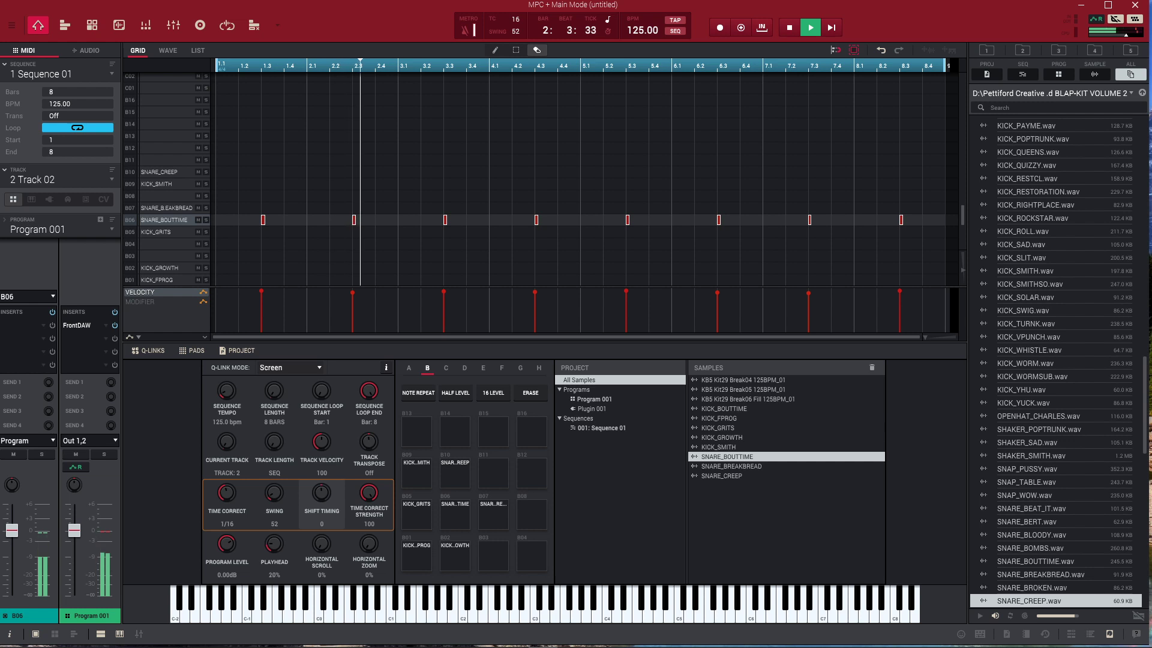
left_click(495, 50)
left_click(891, 220)
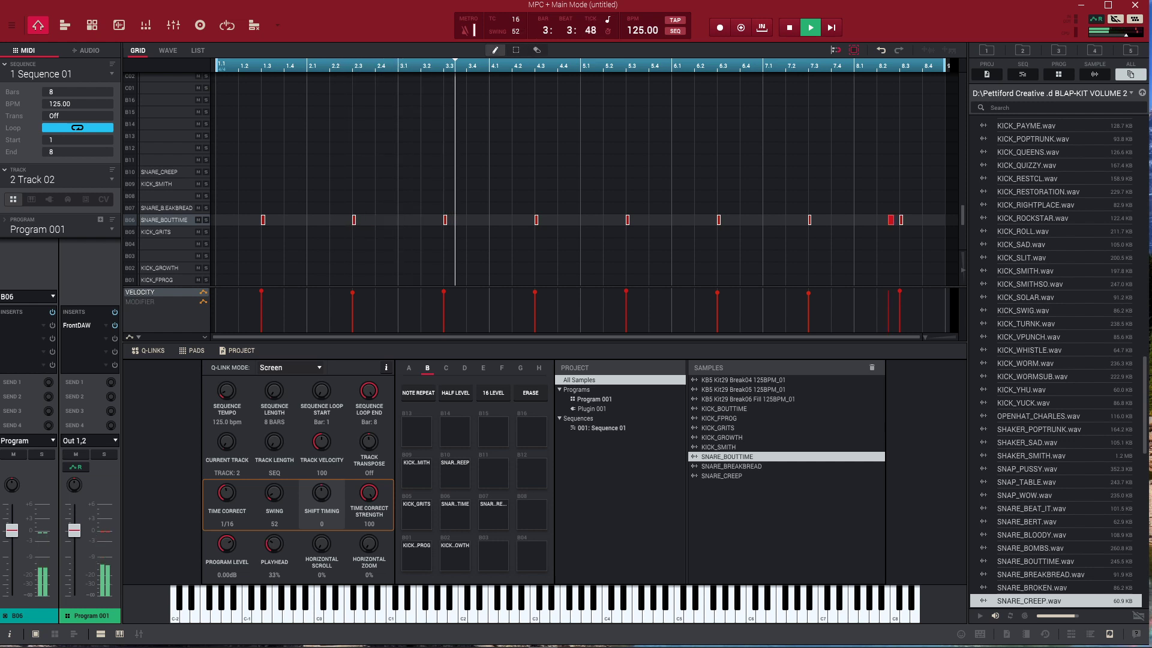
key("ctrl+z")
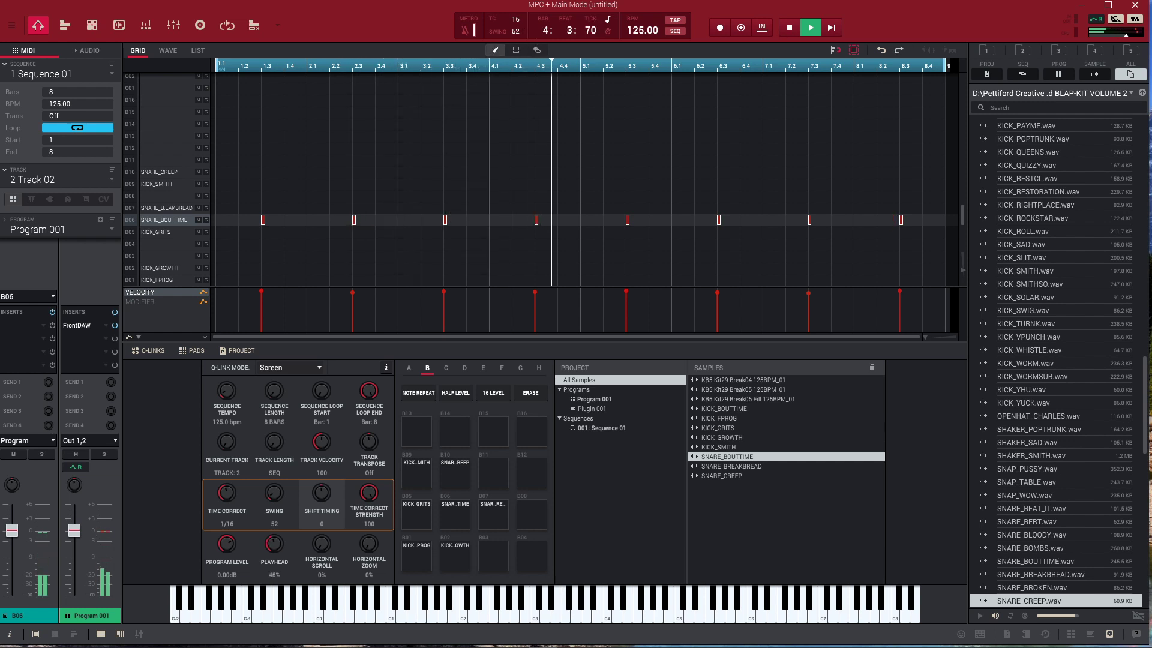
Delete the SNARE_BOUTTIME hit on beat 3 of bar 8
left_click(516, 51)
left_click_drag(893, 193, 949, 247)
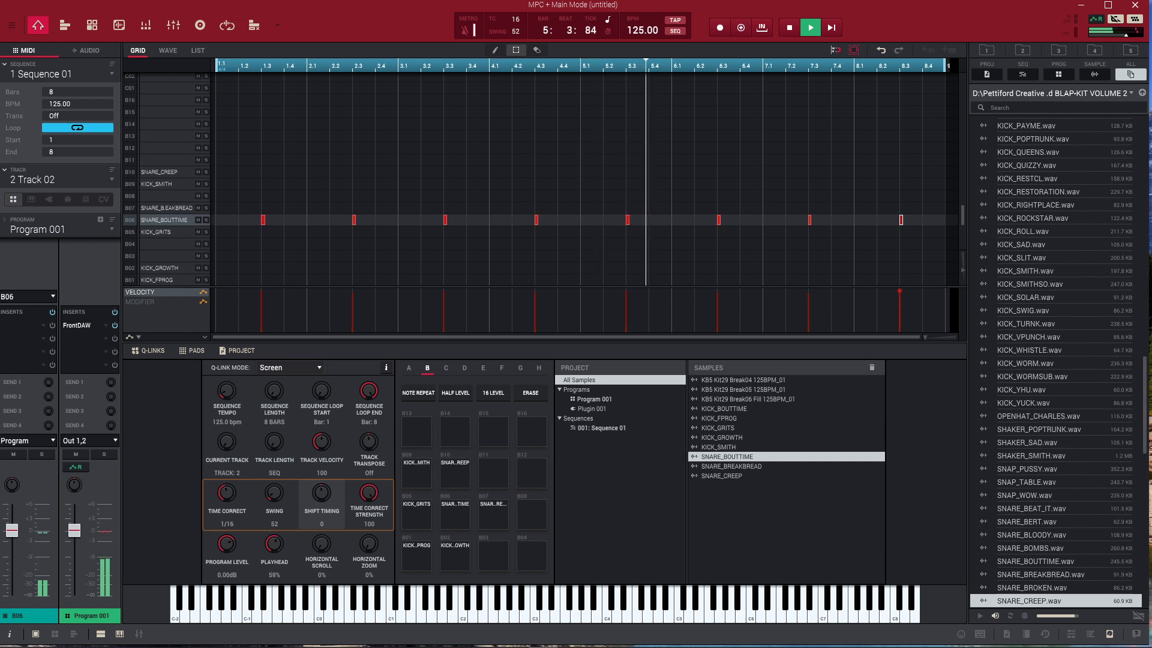
key("Delete")
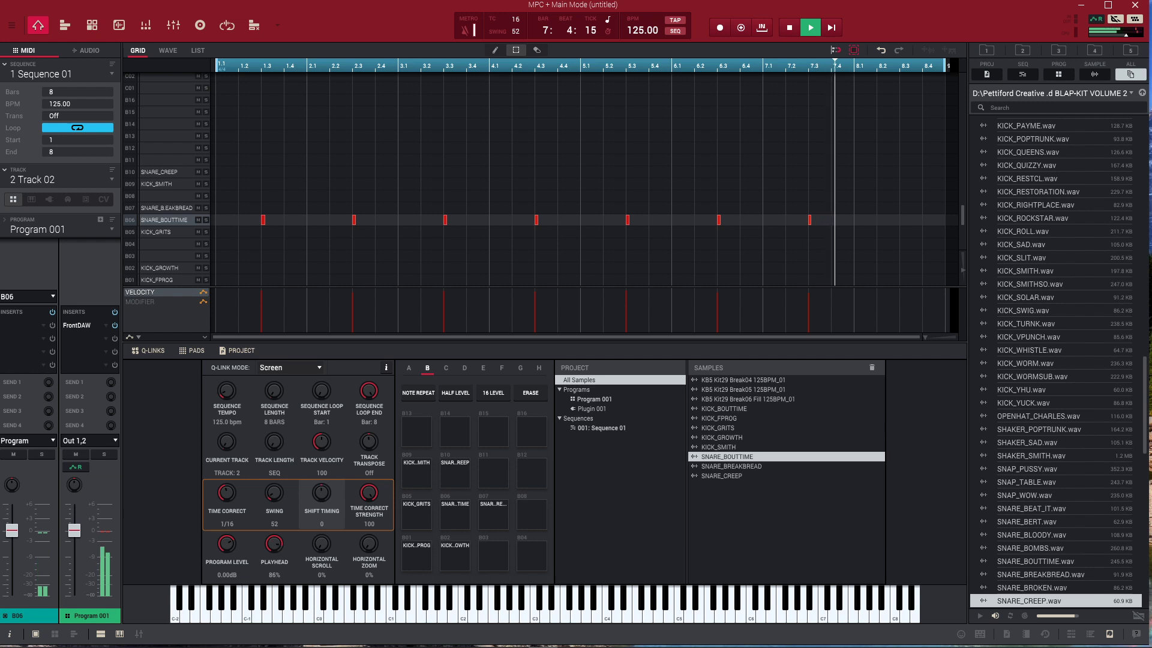
Switch to track 4 and open the program settings for the break sample on pad A15
key("Down")
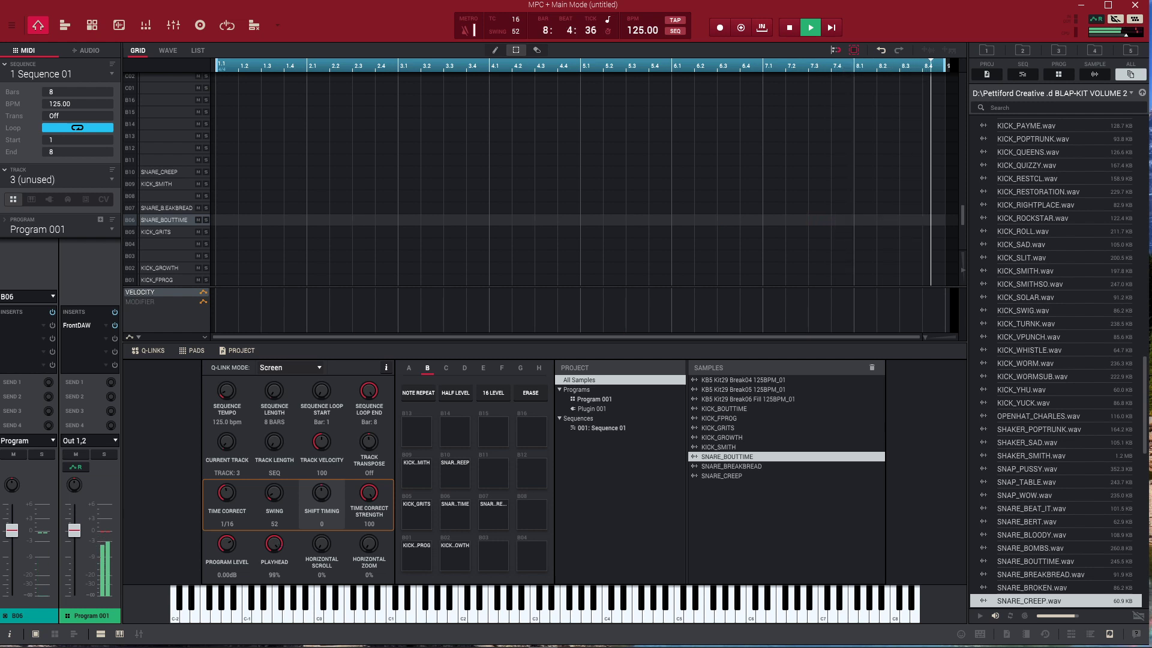
key("Down")
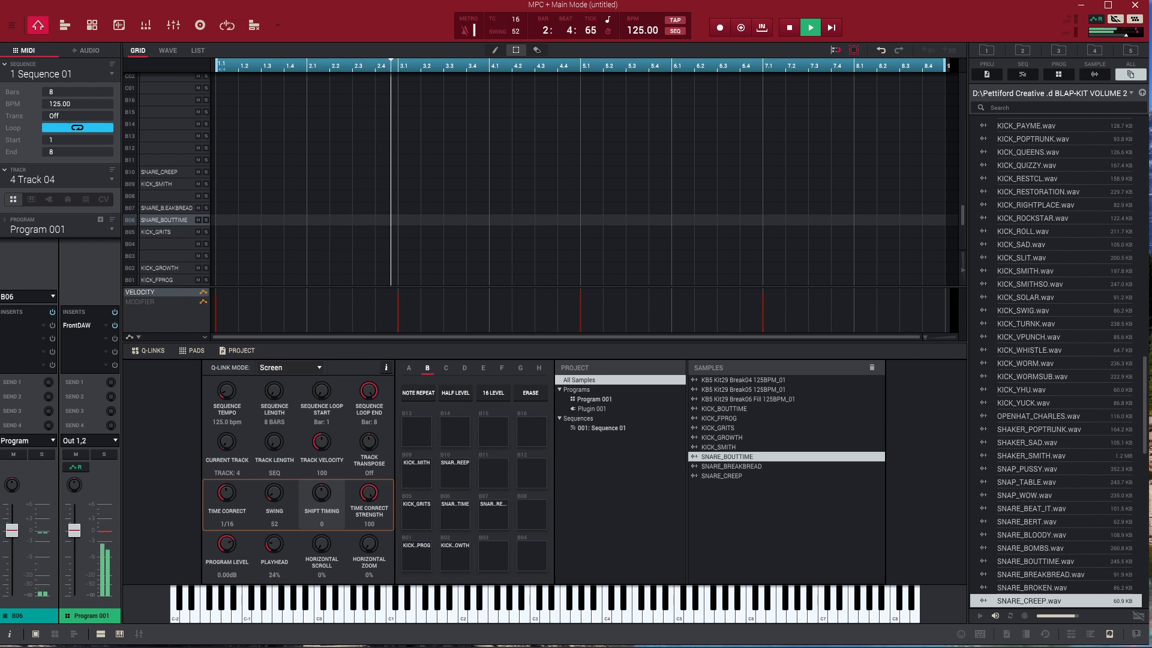
key("ctrl+3")
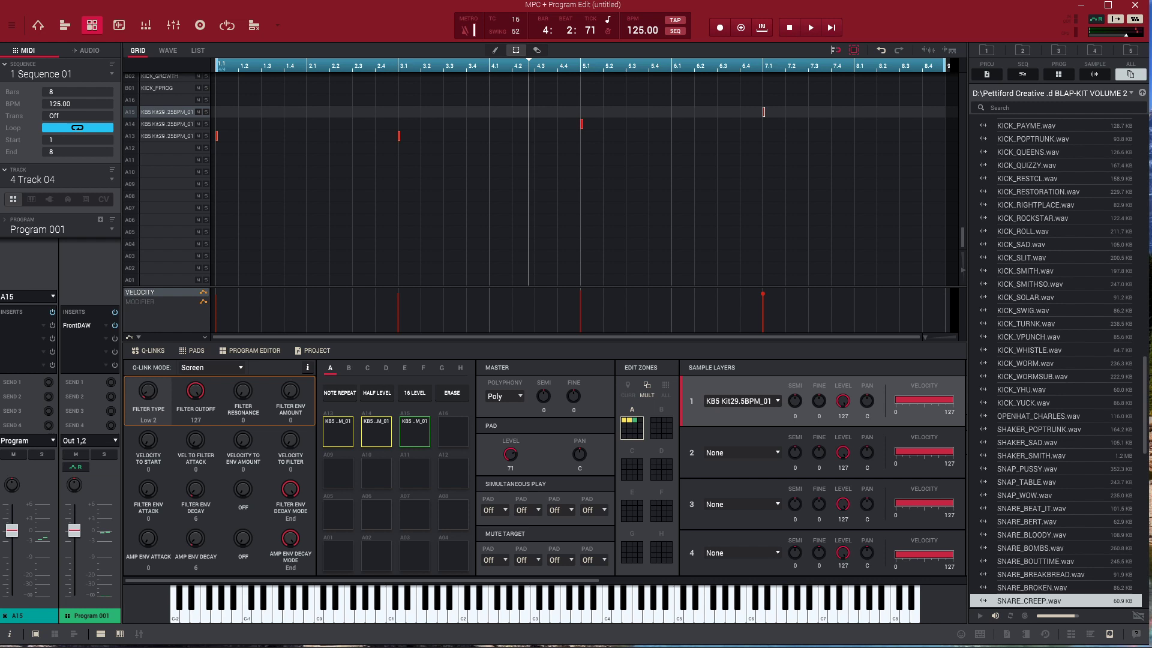
Play the sequence on track 2 and give the SNARE_BOUTTIME pad a High 2 filter with cutoff 71
key("space")
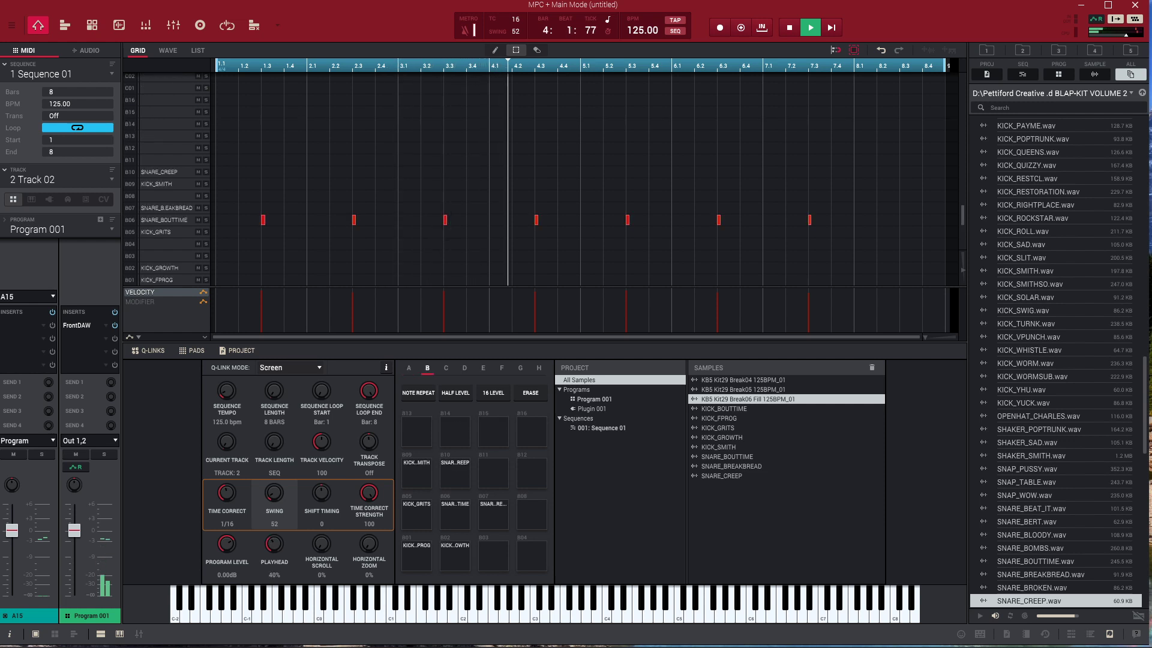
left_click(165, 220)
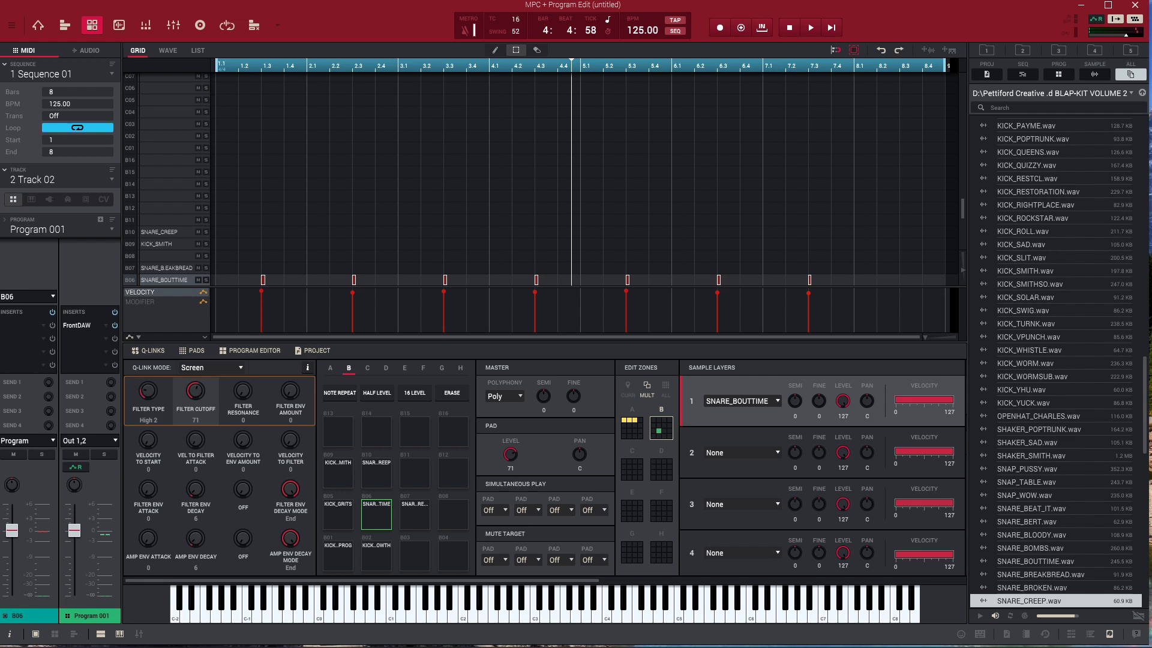
Record KICK_SMITH hits on track 3 on beat 1 and halfway between beats 2 and 3 of bars 1 to 7
key("space")
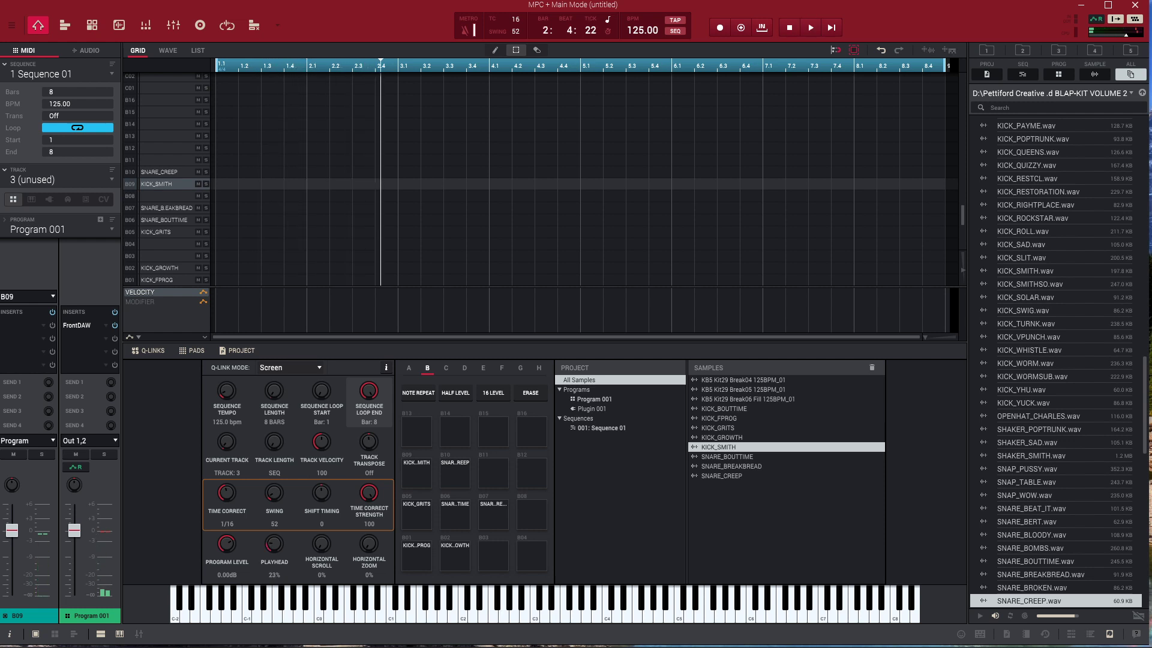
key("r")
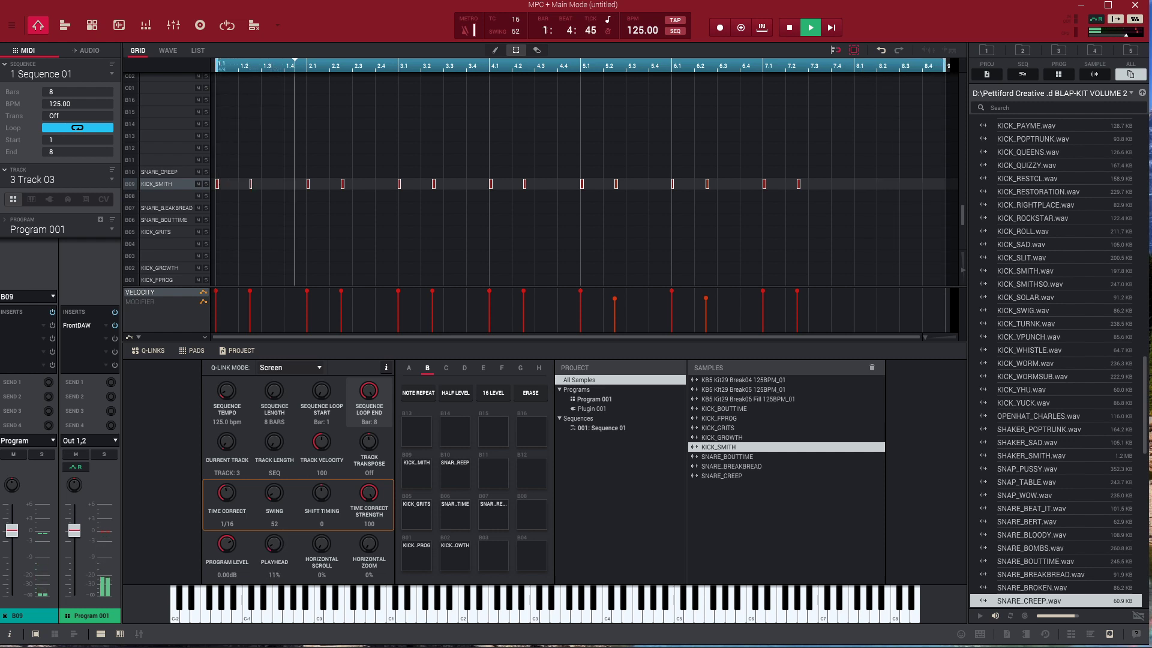
Examine the recorded tracks in the Track Mute view during playback and return to the main mode
key("ctrl+9")
key("a")
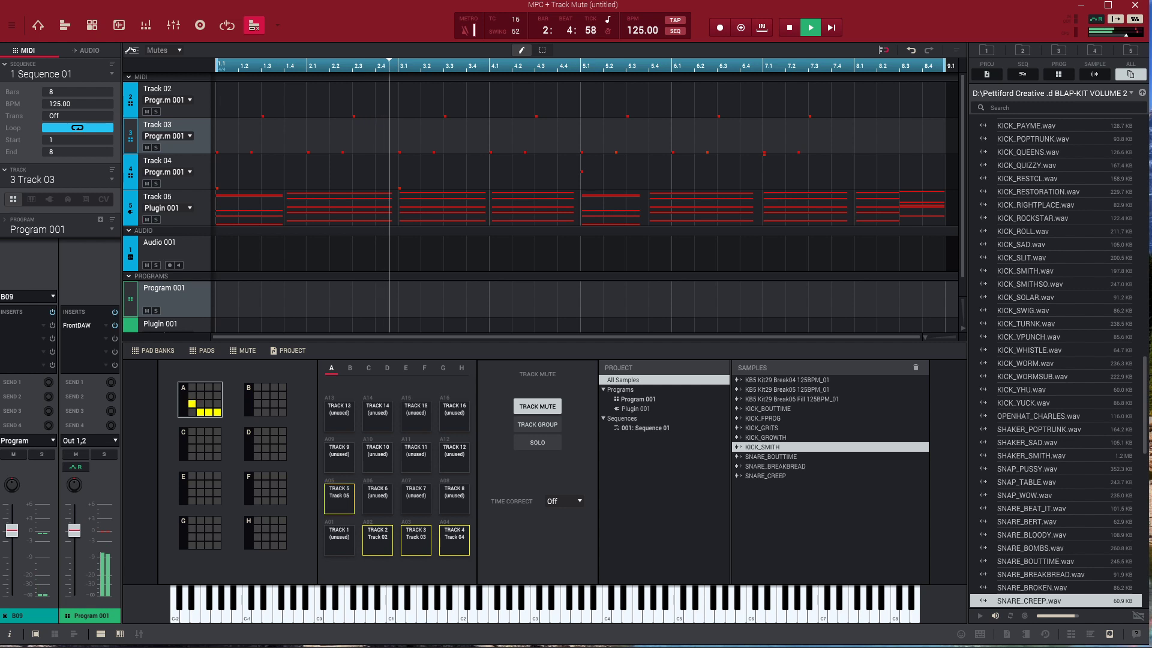
key("ctrl+1")
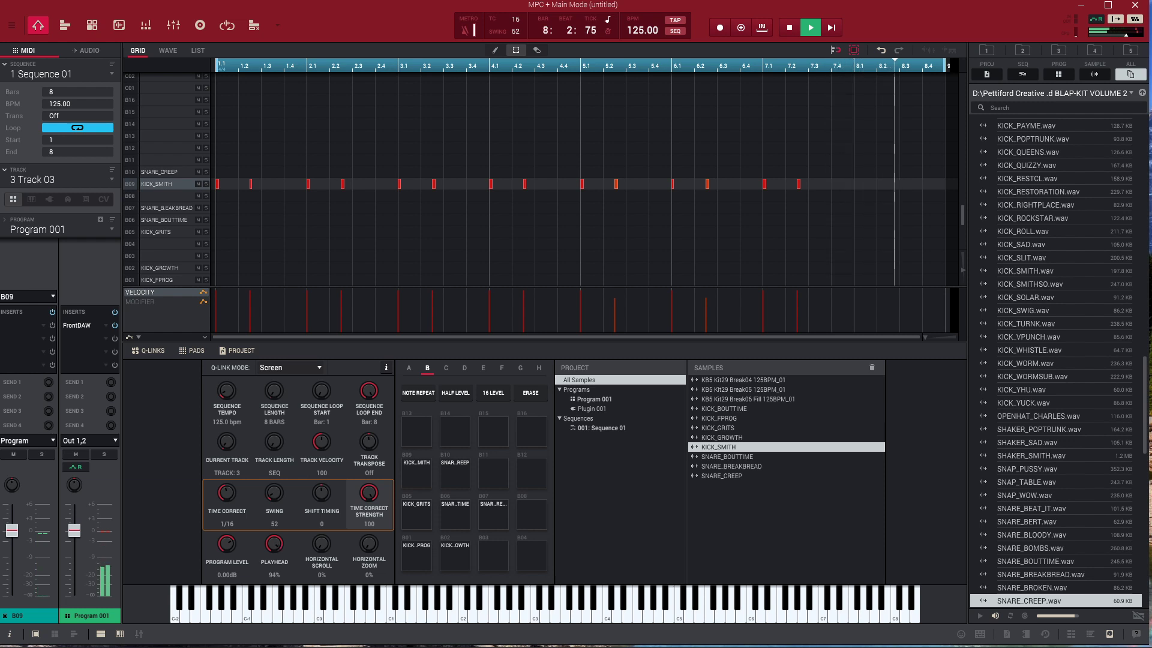
Switch to track 5, solo its Xpand!2 plugin with the preset +30 Bell Brass, and open the plugin window
key("Down")
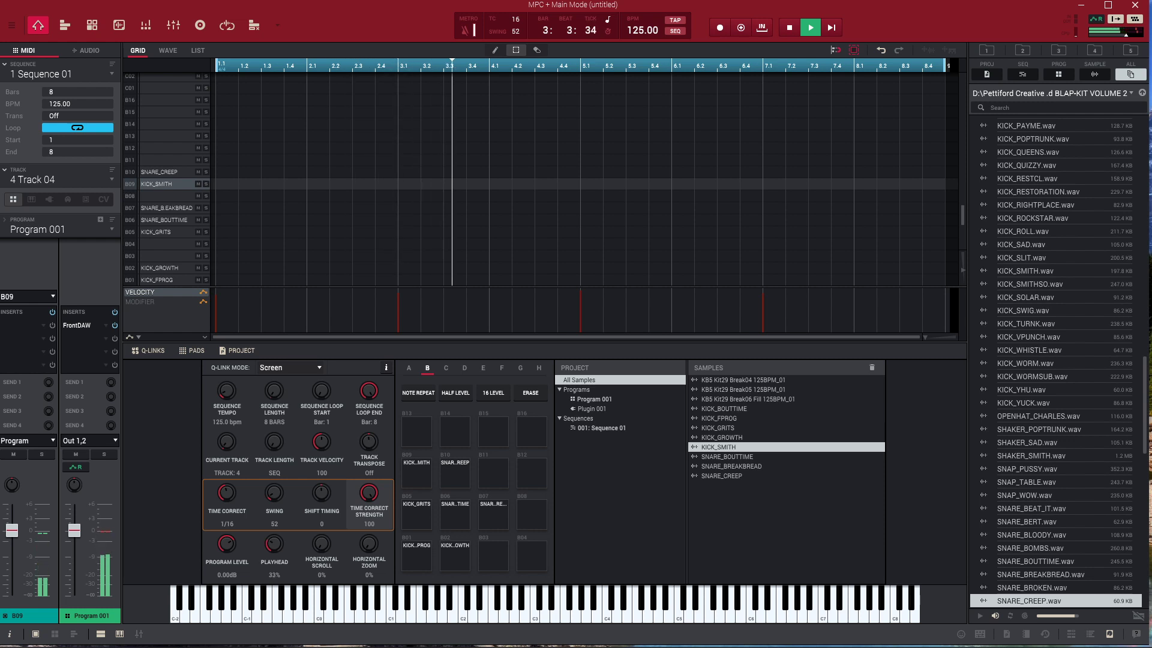
key("Down")
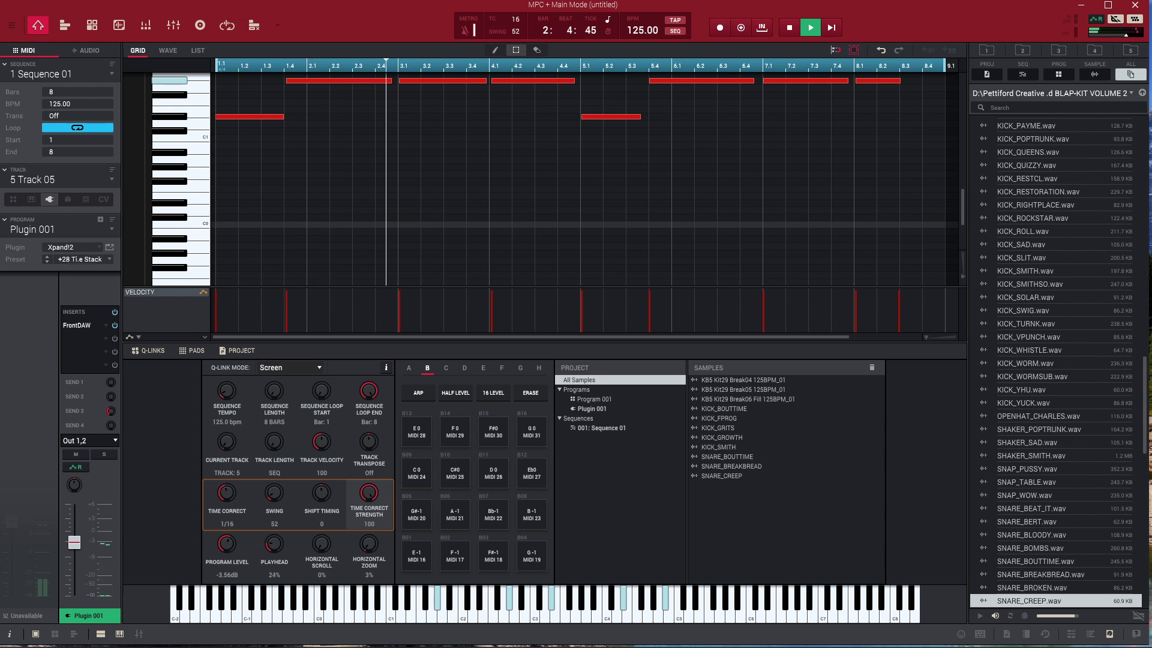
key("space")
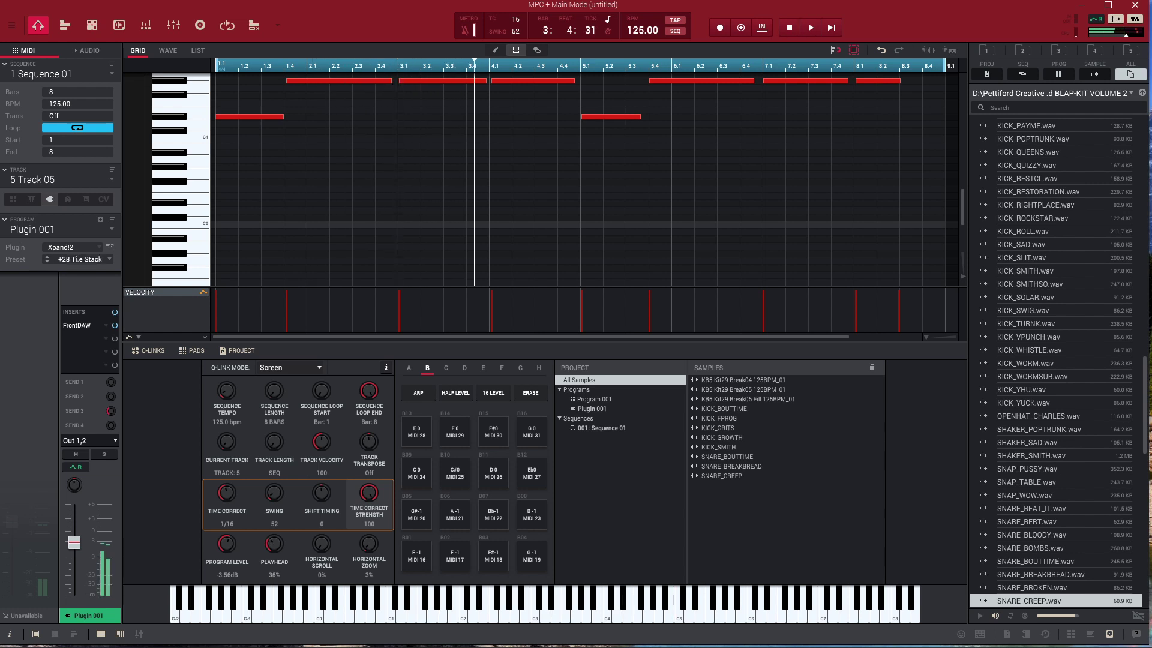
key("space")
key("space")
key("space")
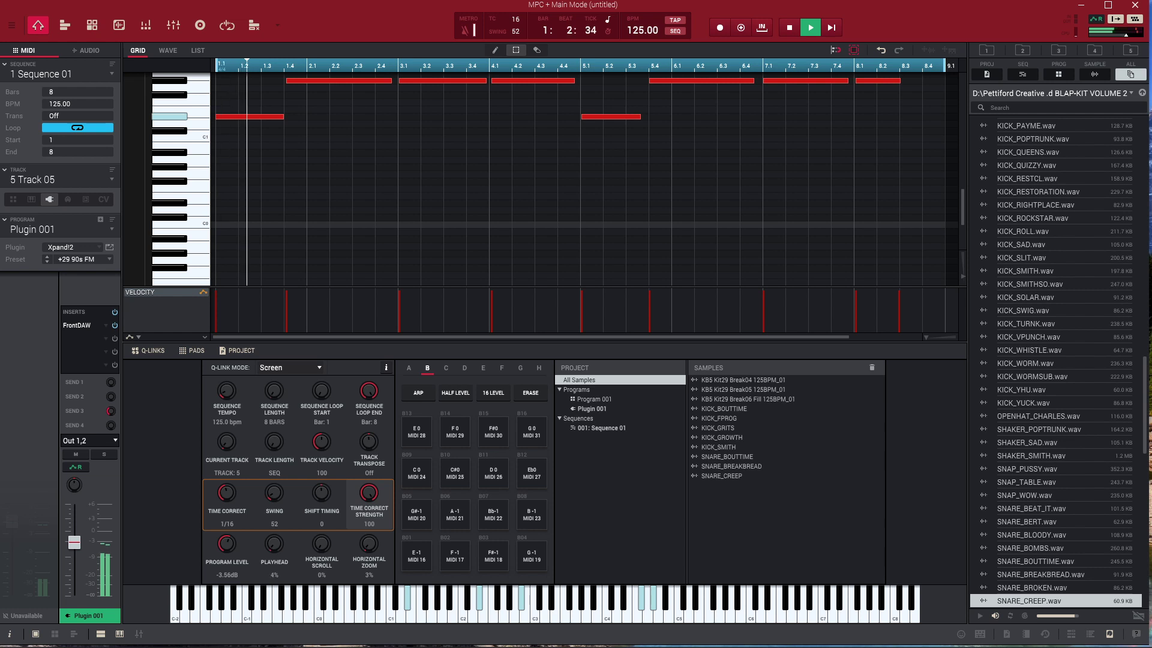
key("space")
key("space")
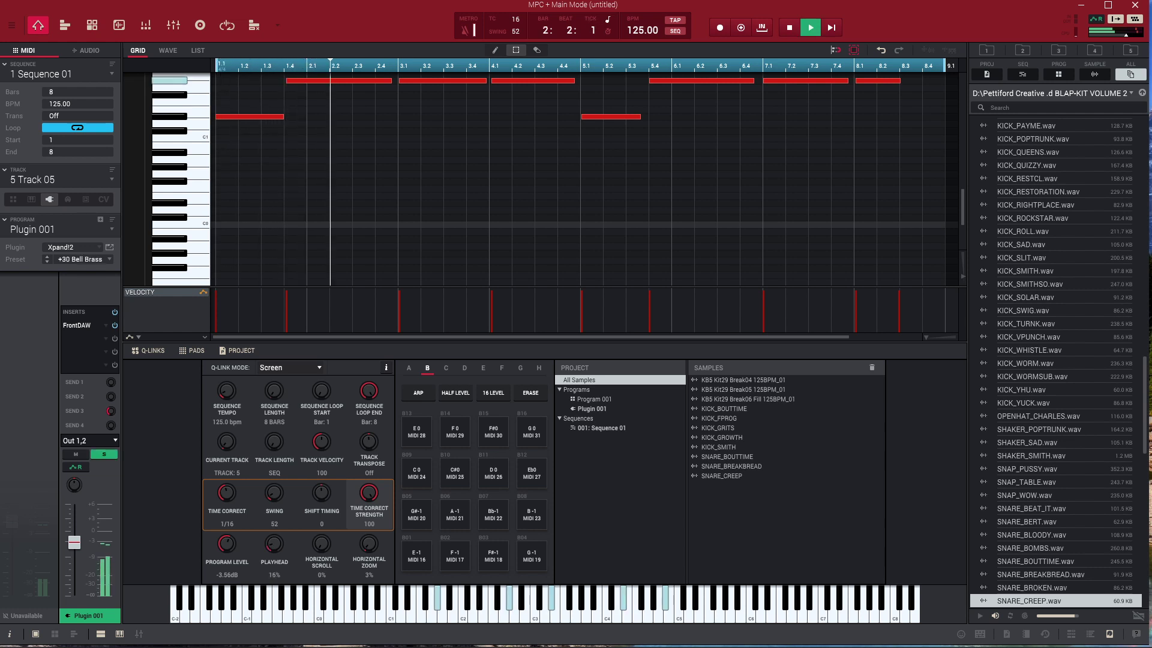
left_click(109, 247)
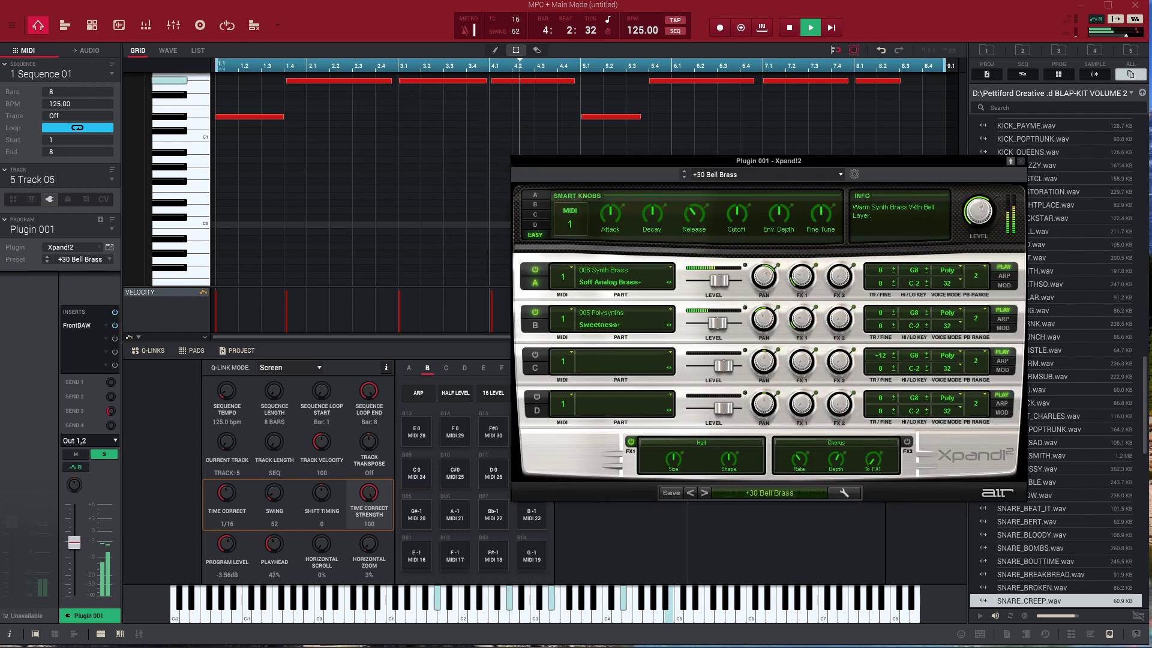
Audition the Xpand!2 Polysynths presets one by one from +31 Bubbling Metal to +47 Bell + Sparkles against the chord progression
left_click(705, 493)
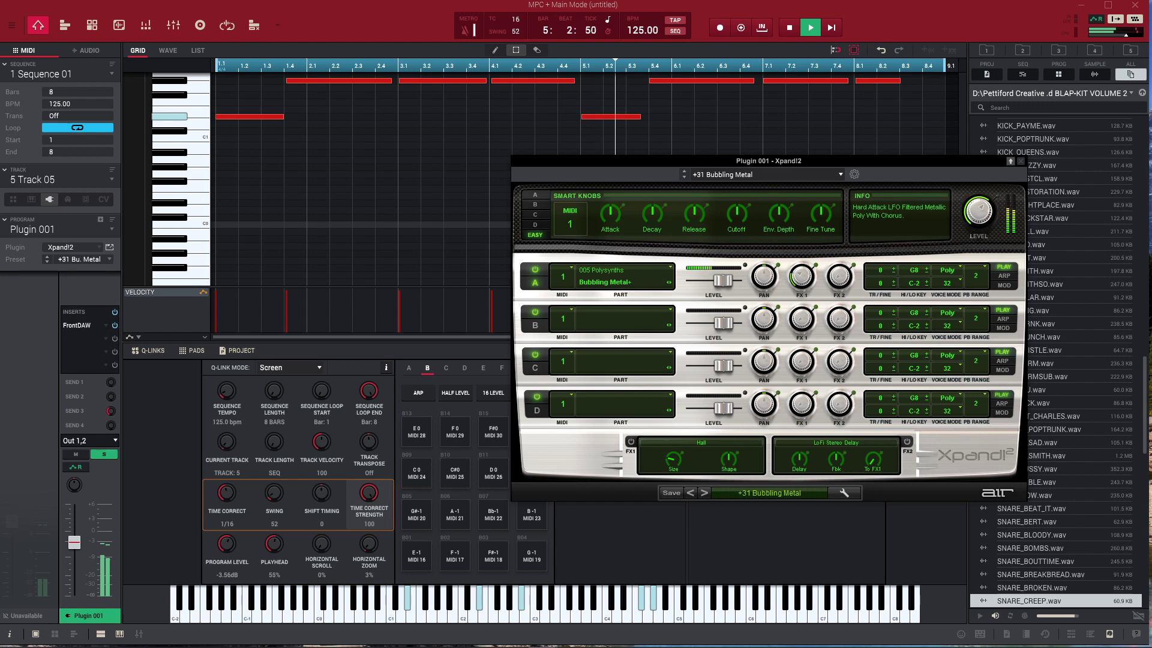
left_click(705, 493)
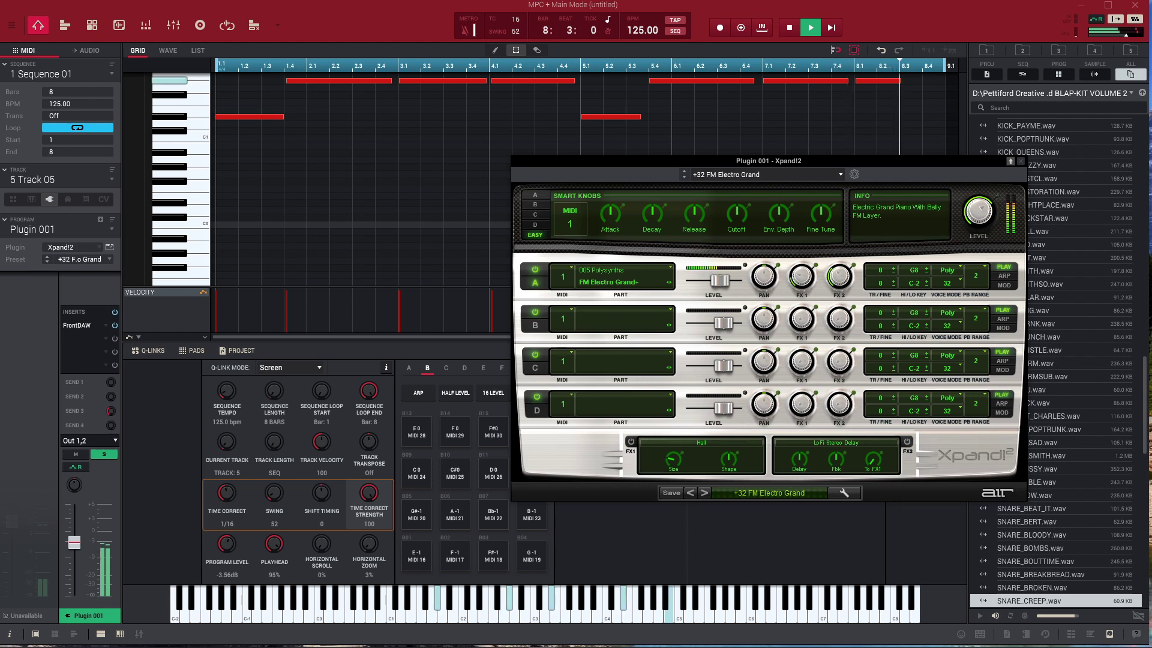
left_click(704, 493)
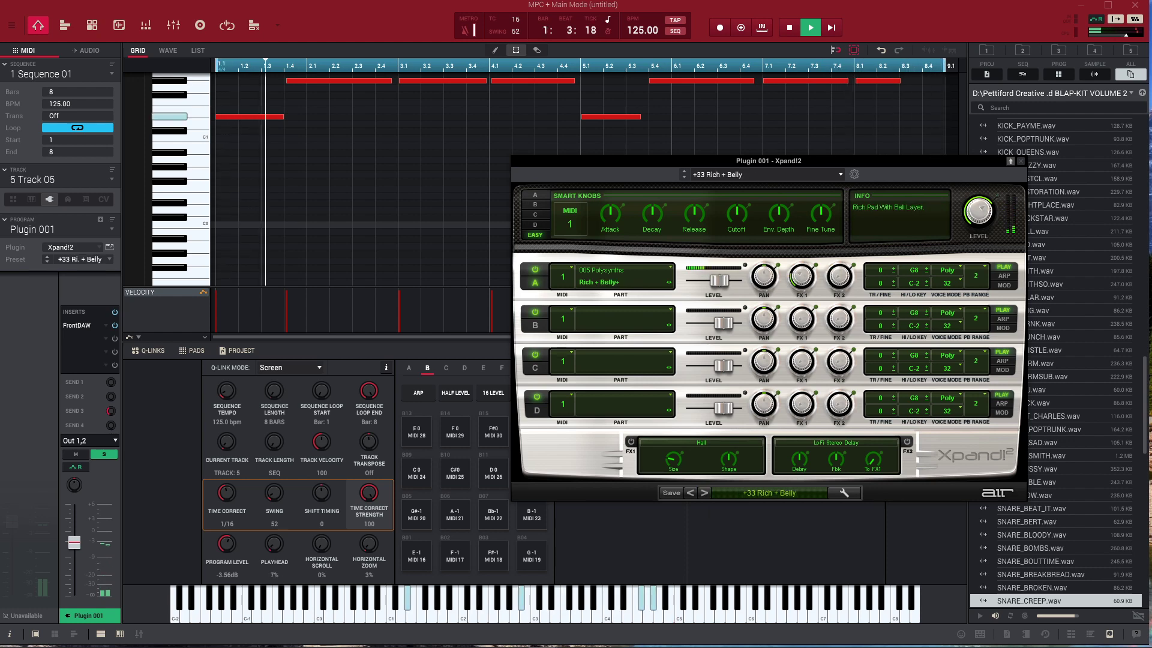
left_click(704, 493)
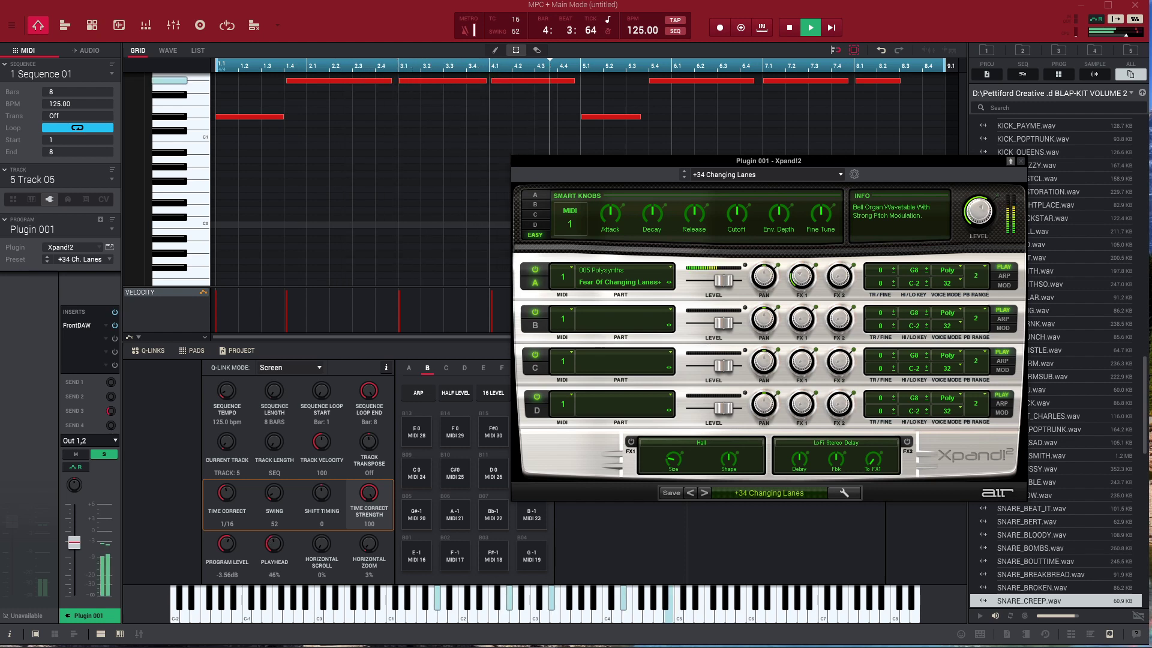
left_click(705, 492)
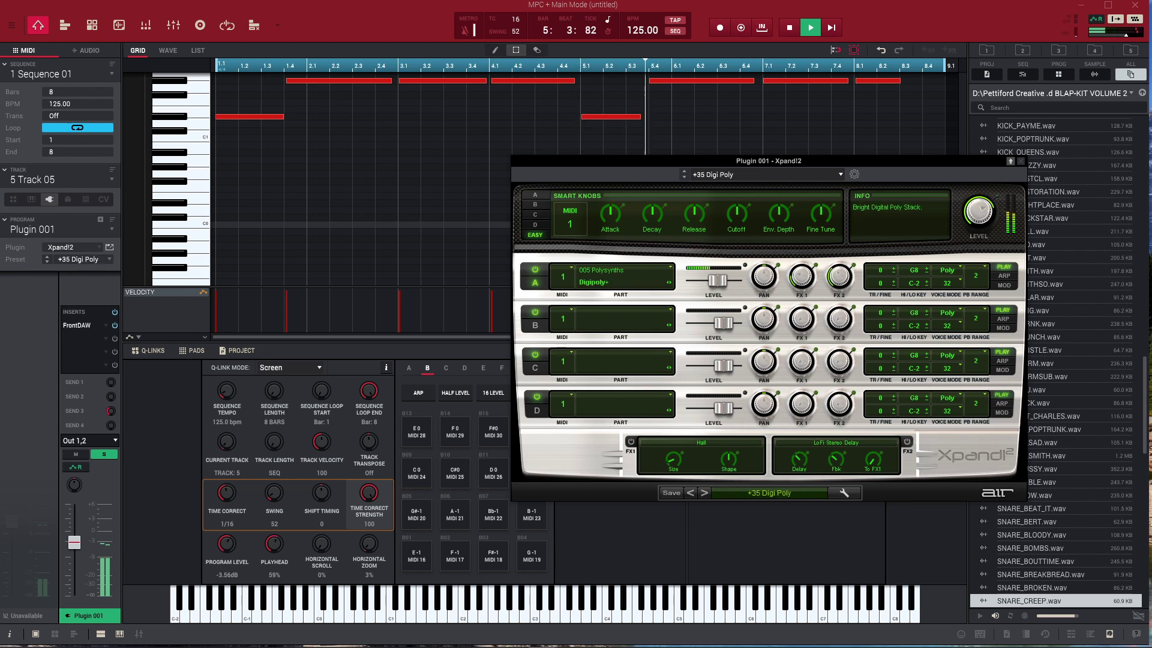
left_click(705, 492)
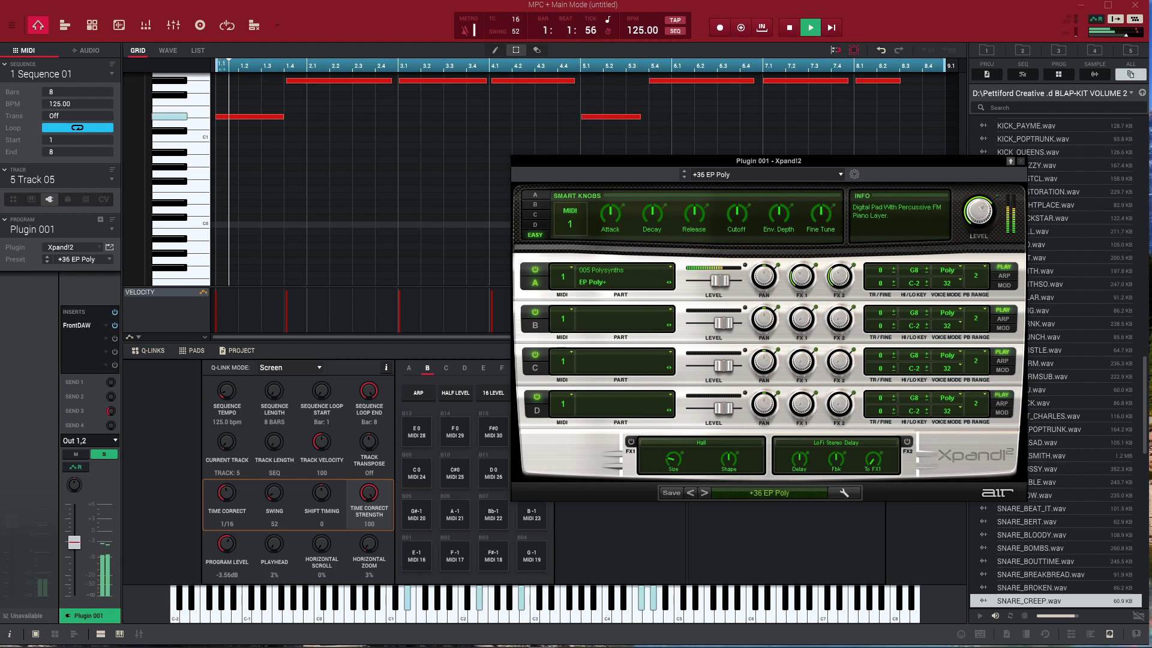
left_click(705, 492)
key("space")
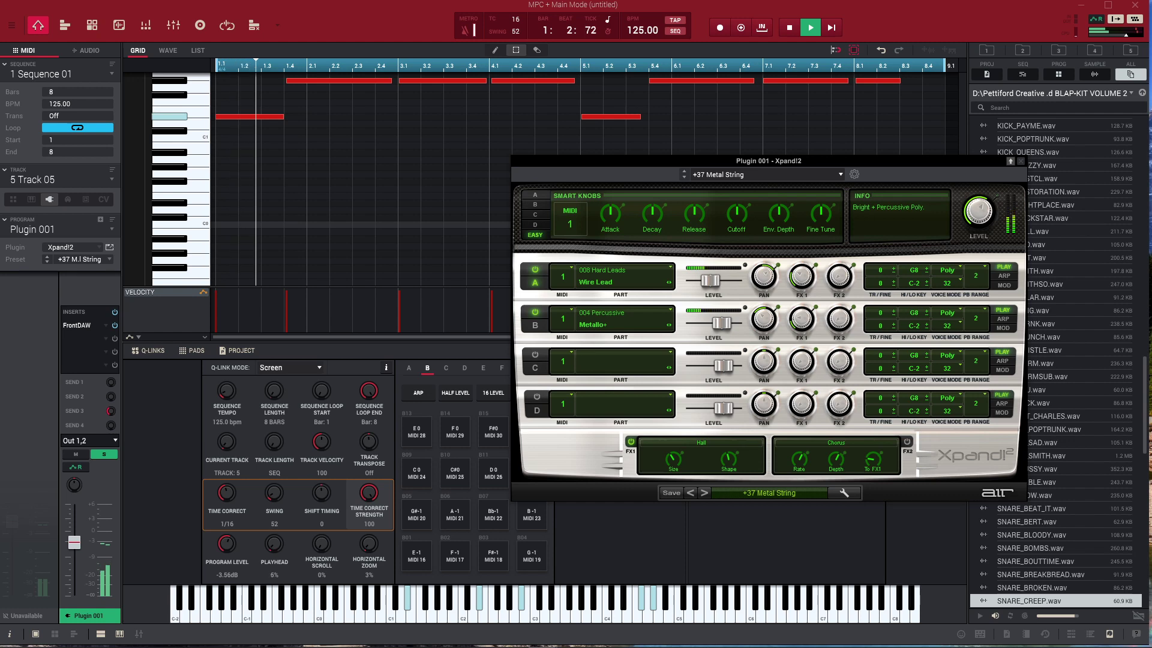
left_click(705, 493)
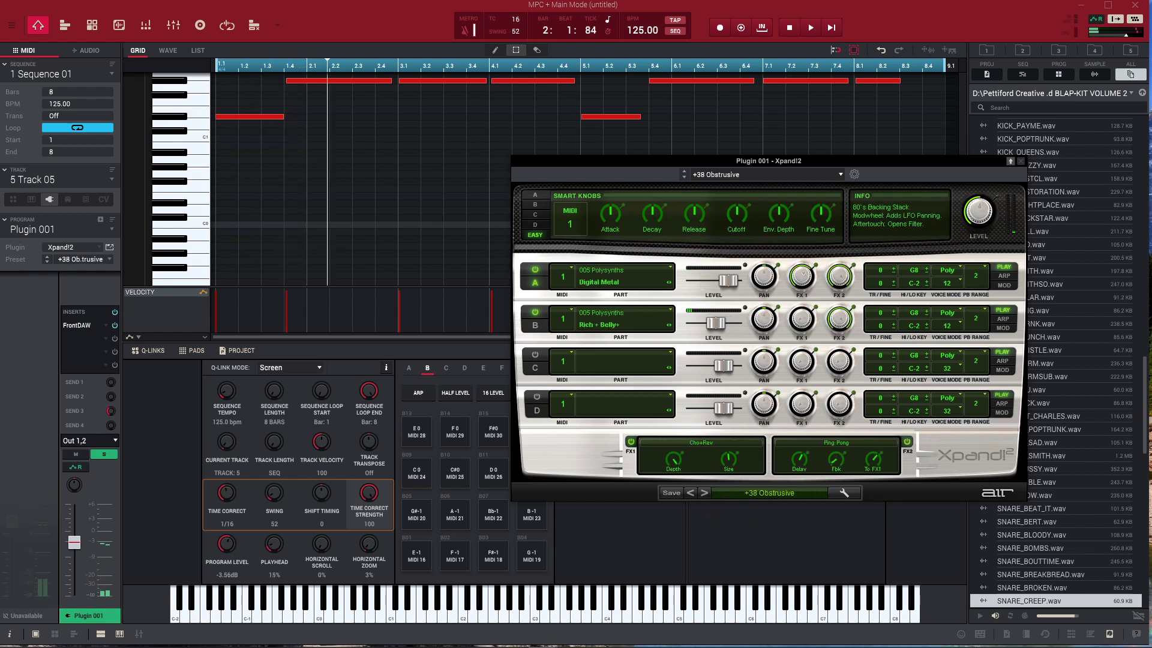
left_click(705, 492)
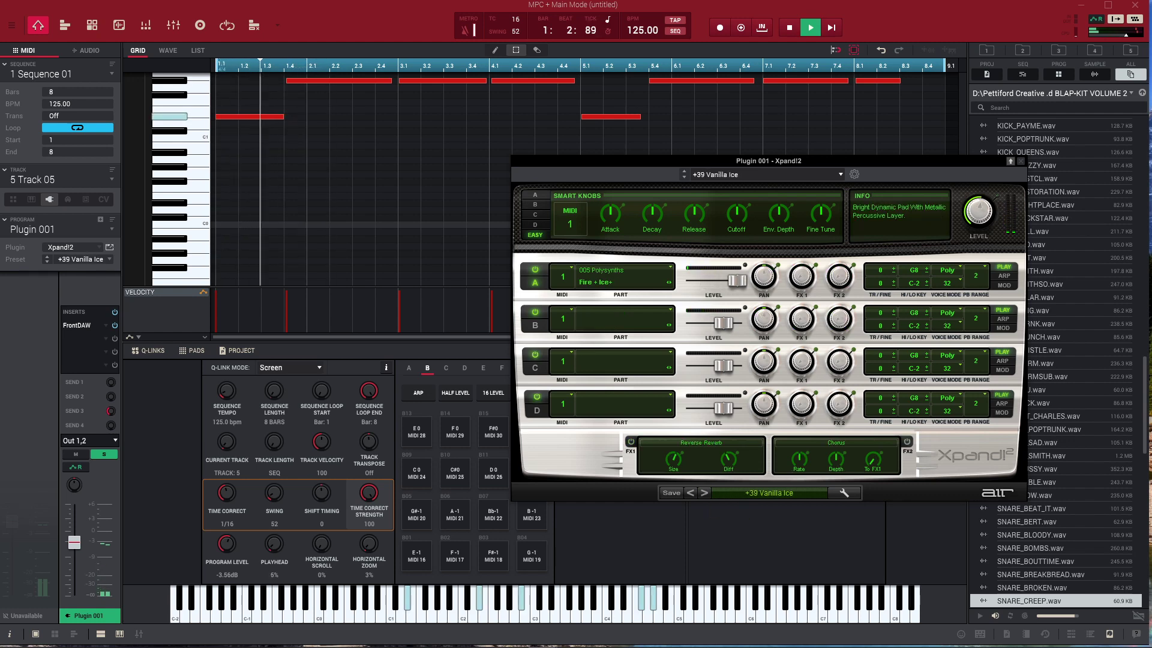
left_click(705, 492)
left_click(705, 493)
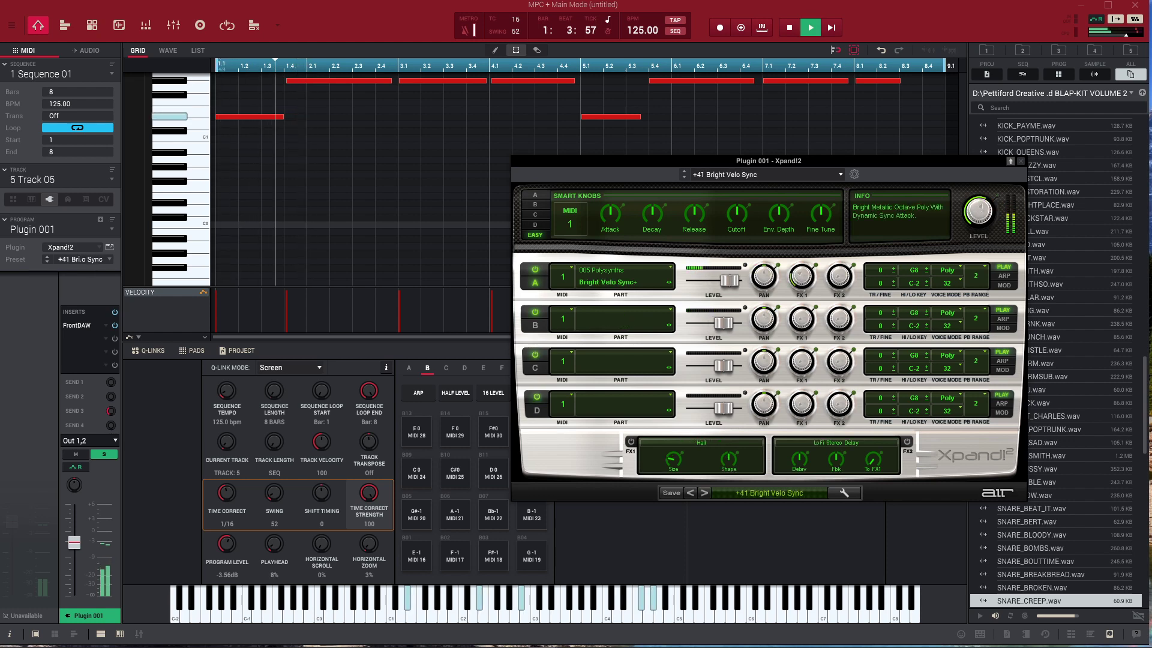
left_click(705, 493)
left_click(705, 493)
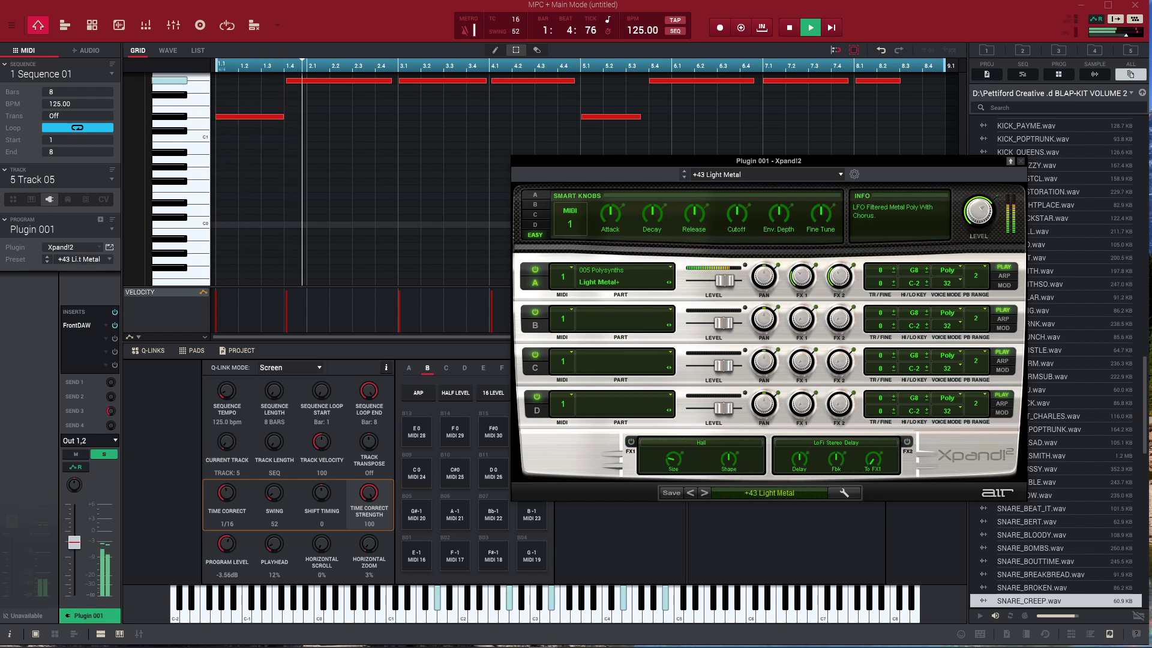
left_click(704, 493)
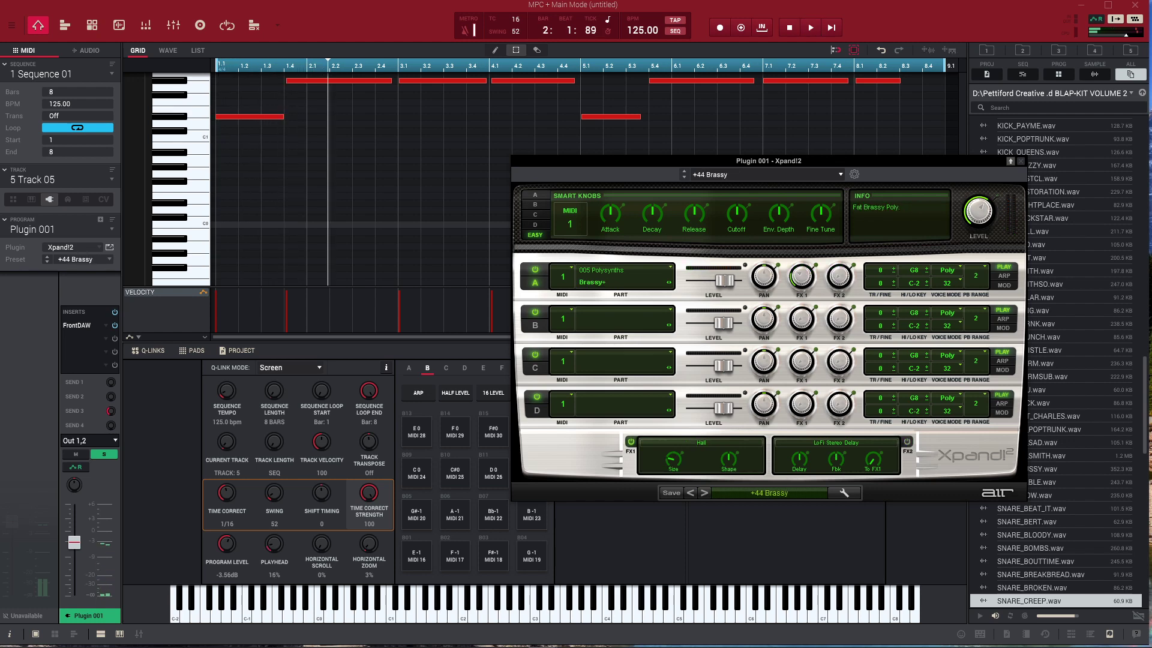
left_click(705, 493)
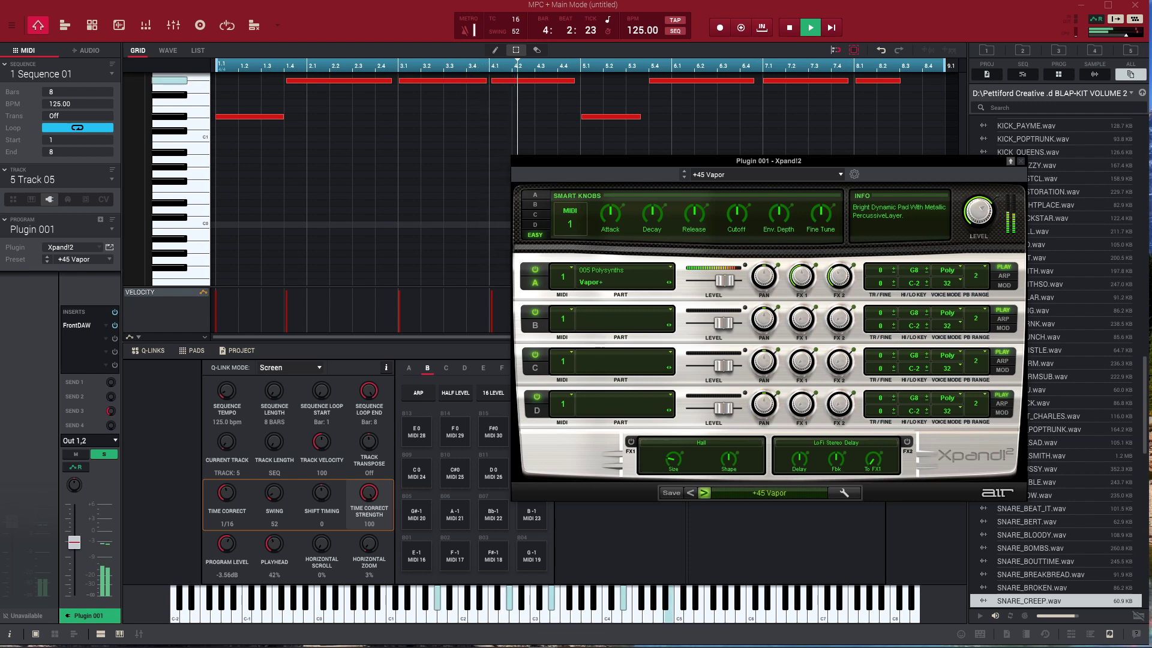
left_click(704, 493)
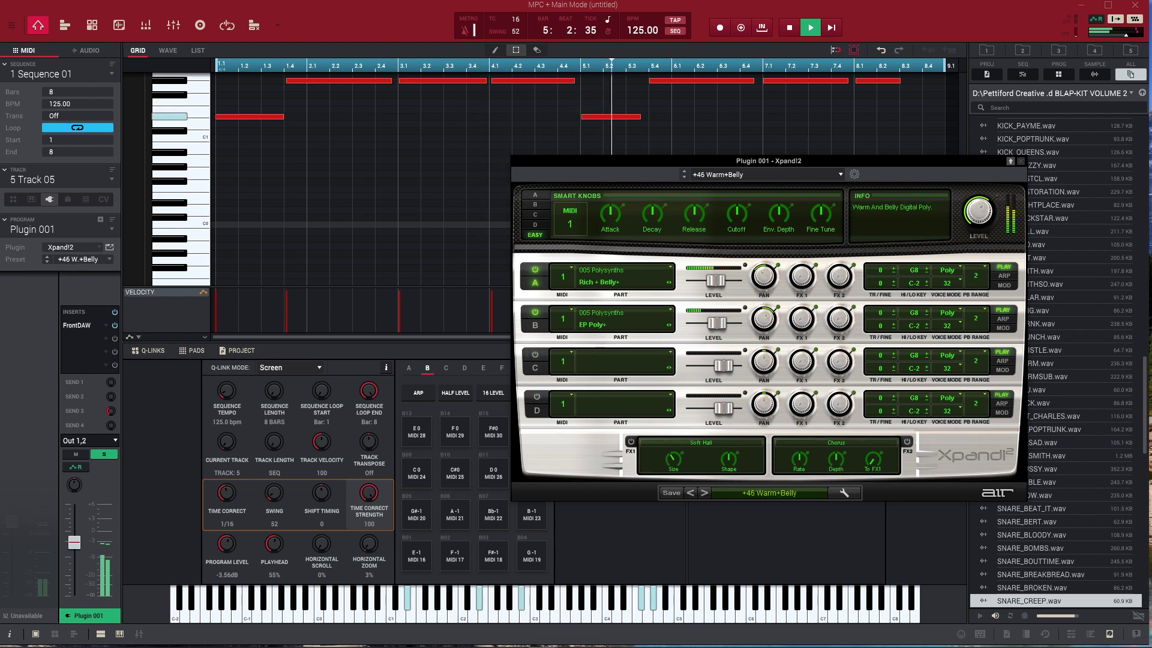
left_click(704, 493)
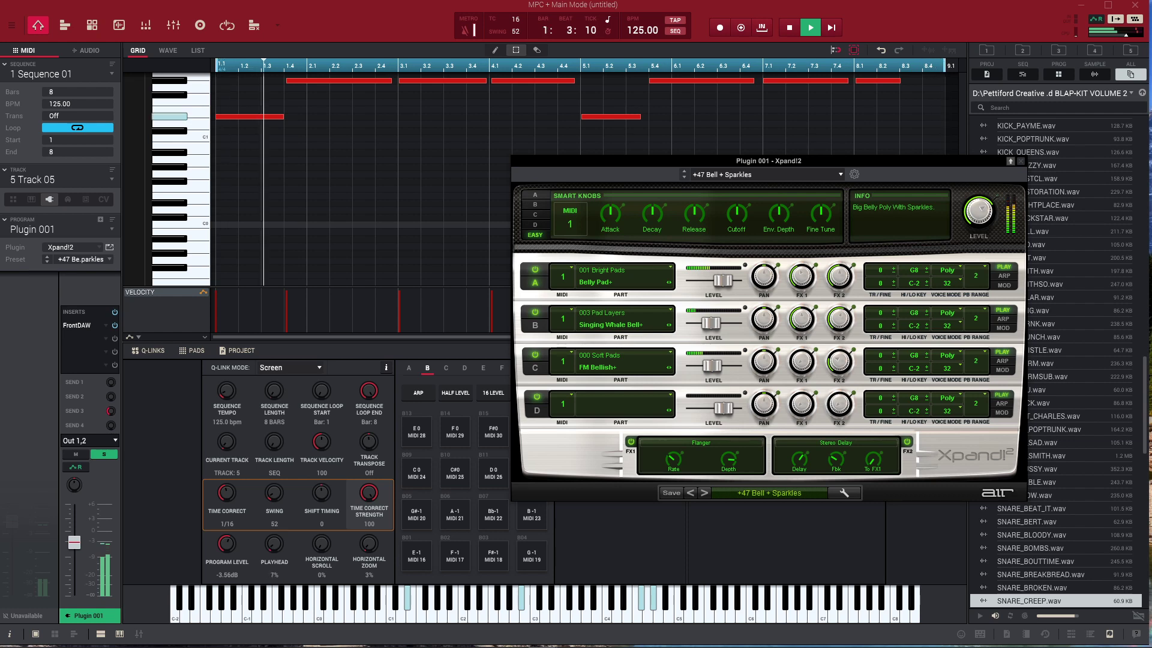
Load the preset +01 Rock Piano from the 13 Acoustic Piano category in Xpand!2 and play the chords with it
key("space")
left_click(770, 494)
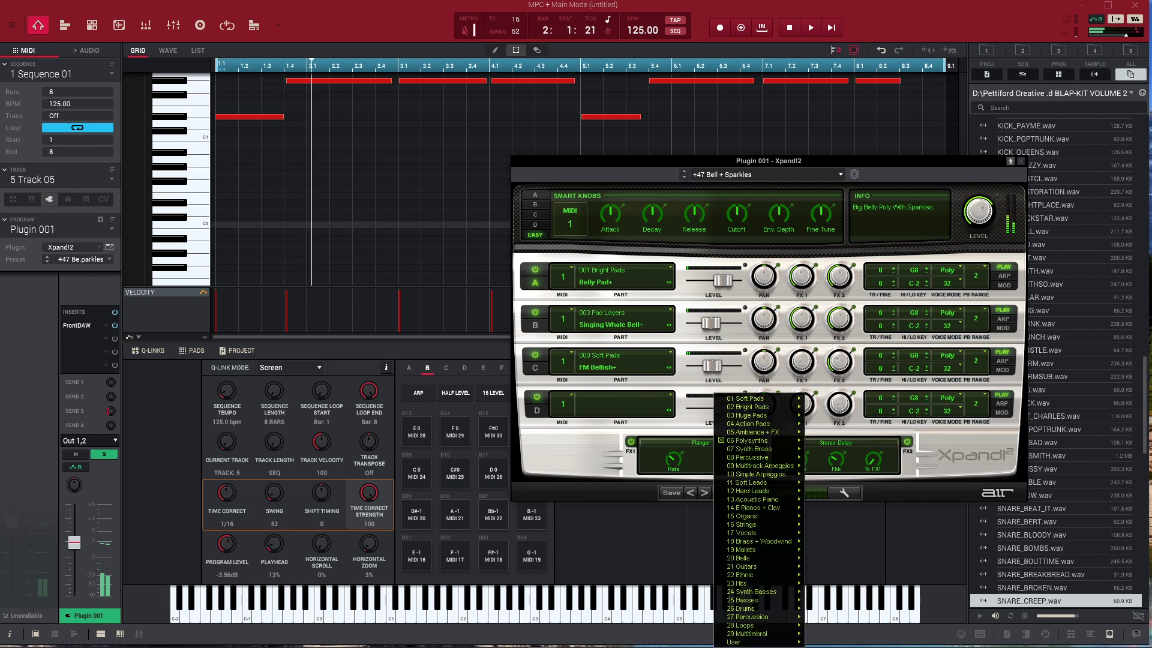
mouse_move(750, 609)
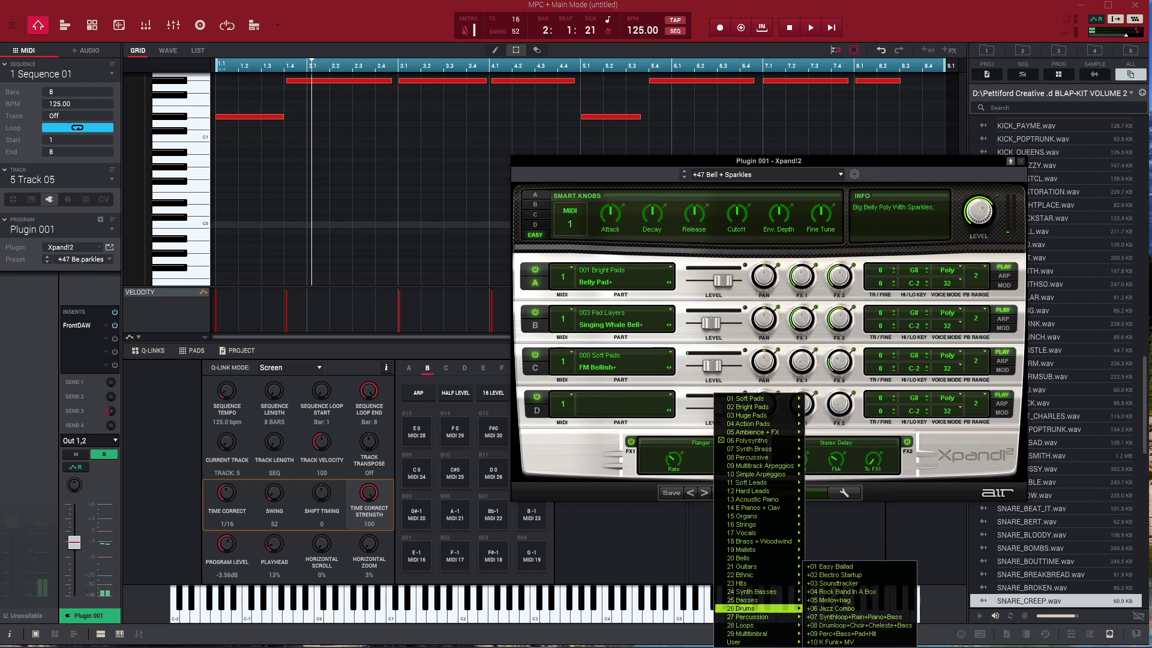
mouse_move(744, 550)
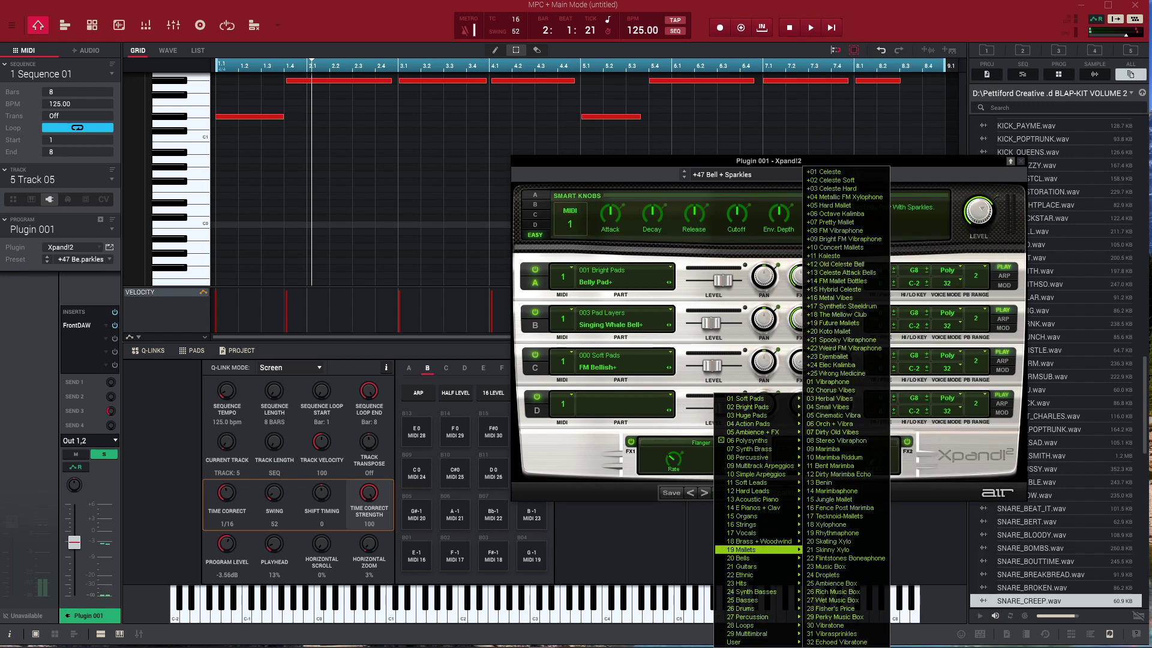
mouse_move(745, 524)
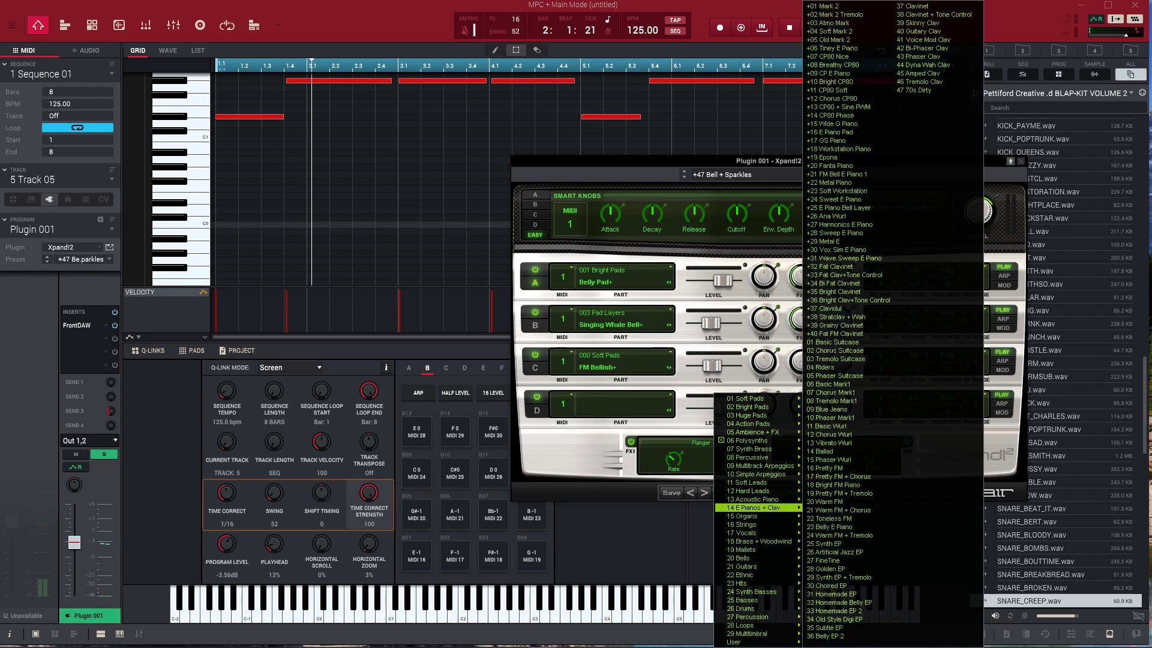
mouse_move(744, 500)
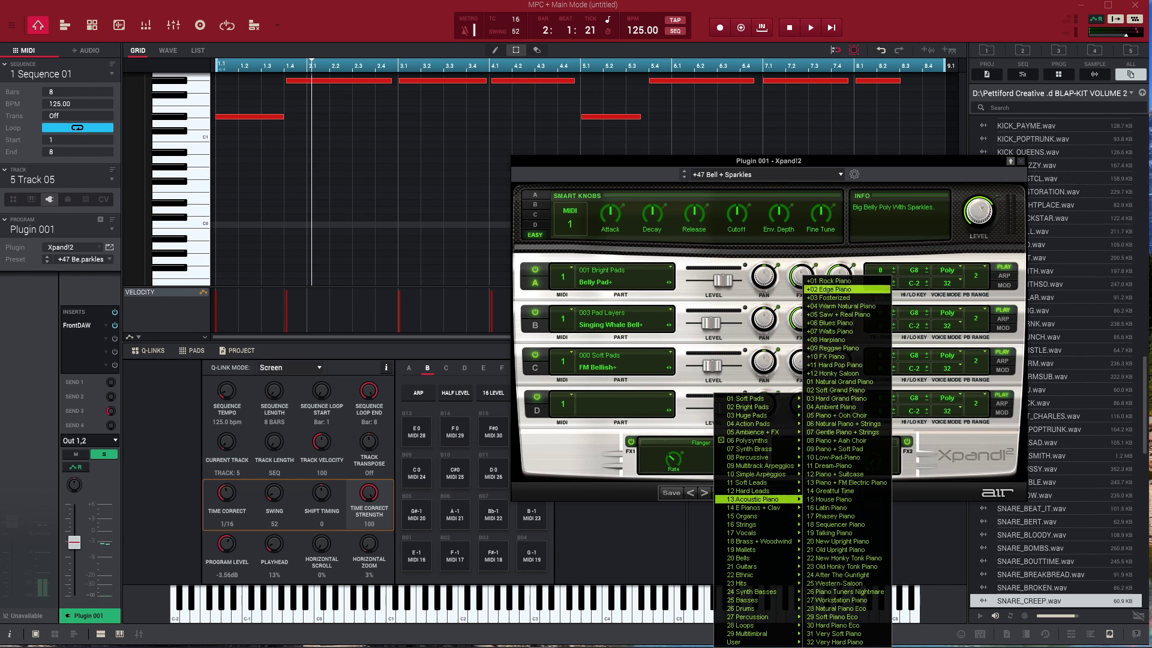
left_click(828, 281)
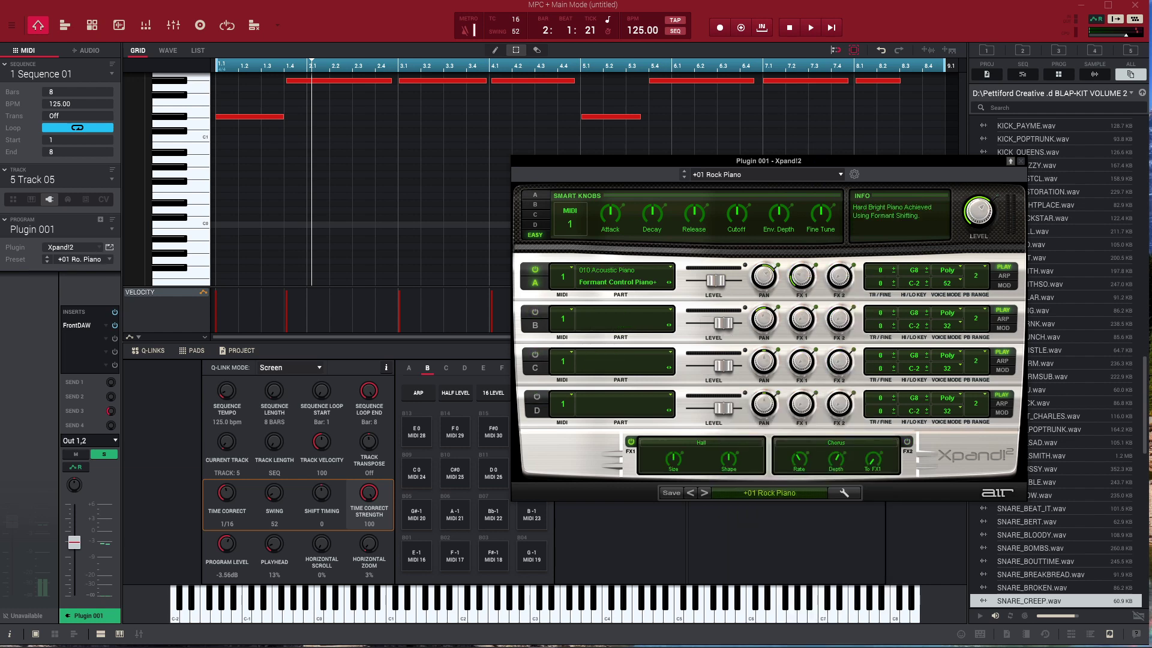
key("space")
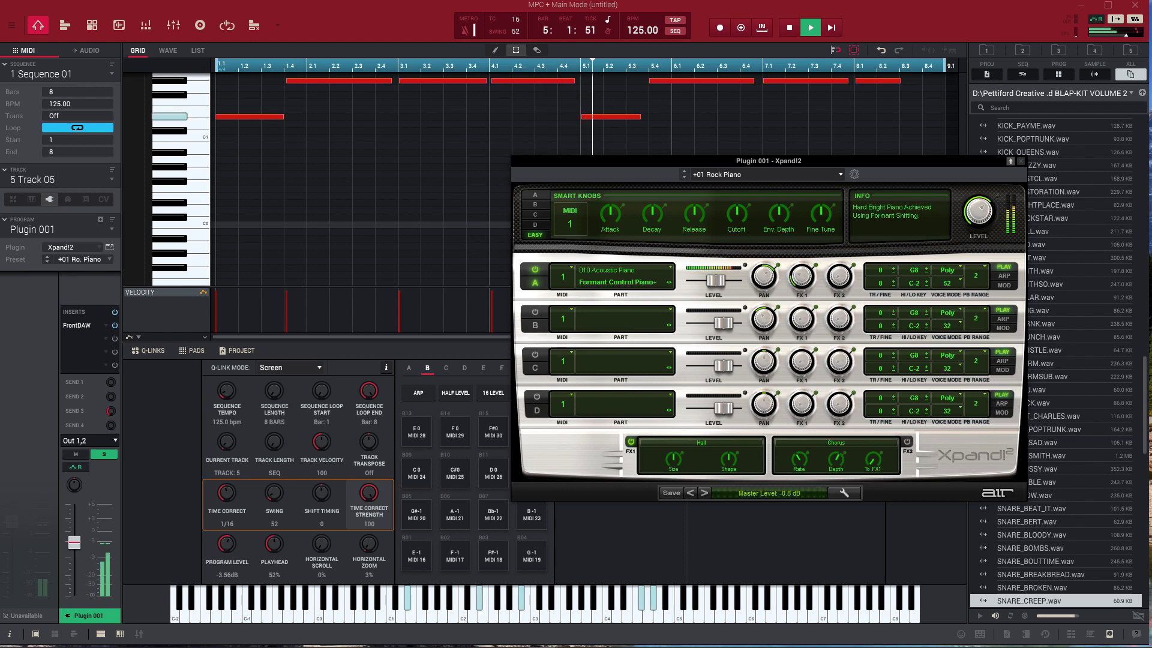
key("space")
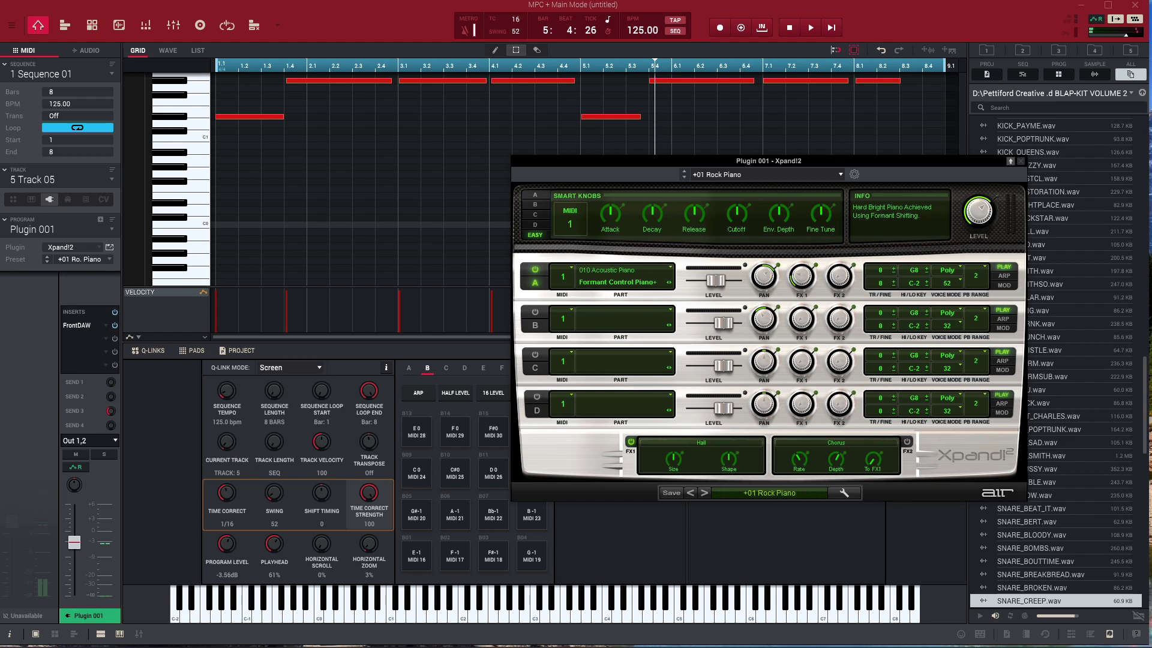
Move the Xpand!2 window away from the project and sample lists
left_click(171, 203)
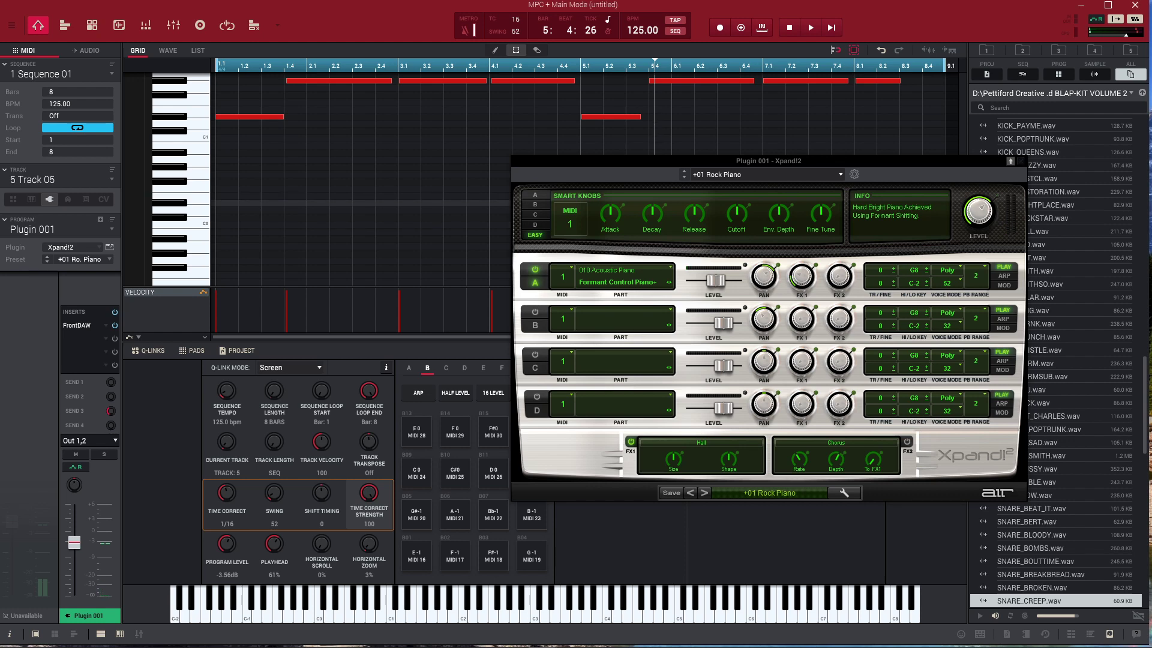
left_click_drag(769, 160, 258, 238)
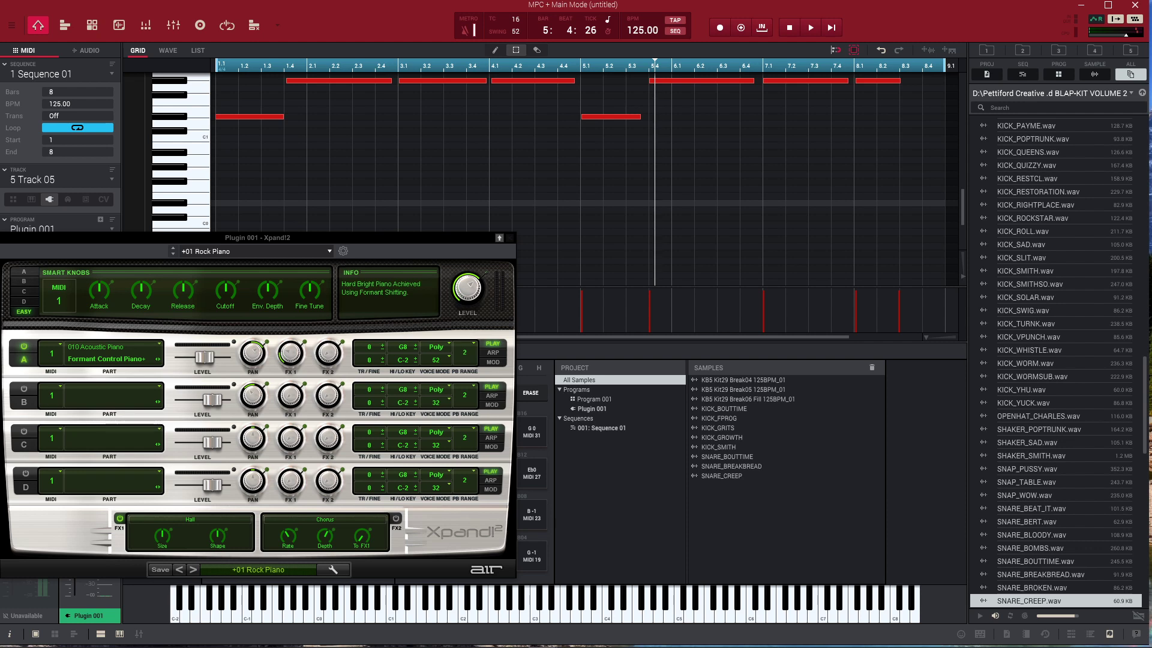
Select all the recorded chord notes on track 5 and delete them
scroll(585, 174, "down", 5)
scroll(585, 174, "up", 18)
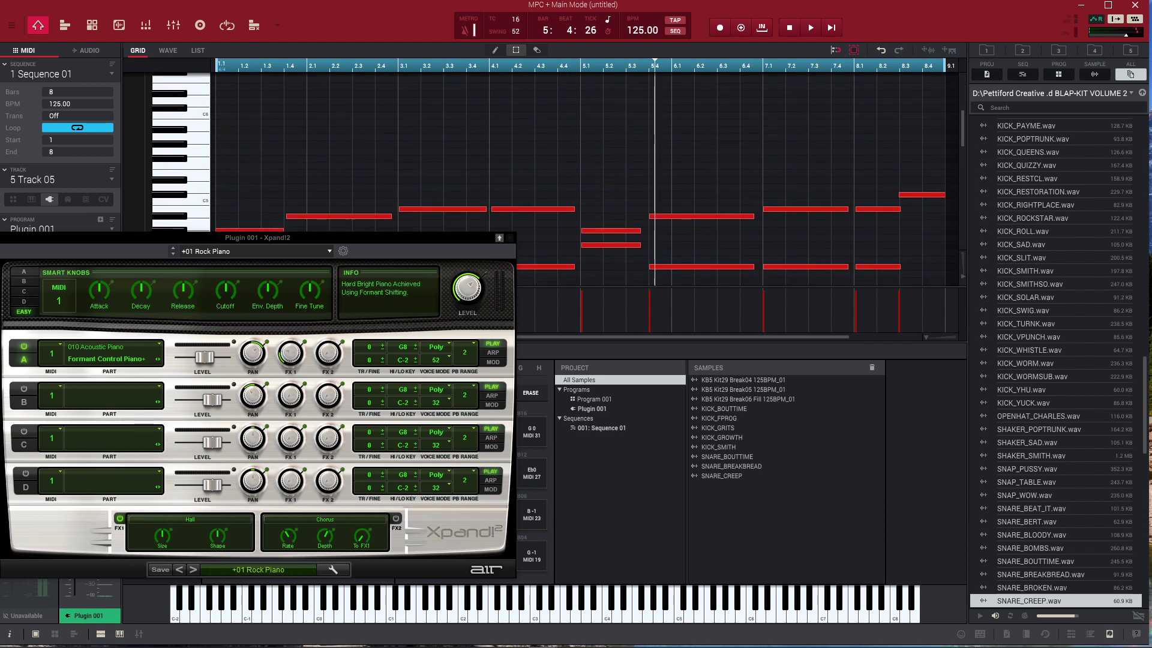
left_click_drag(932, 120, 215, 286)
key("Delete")
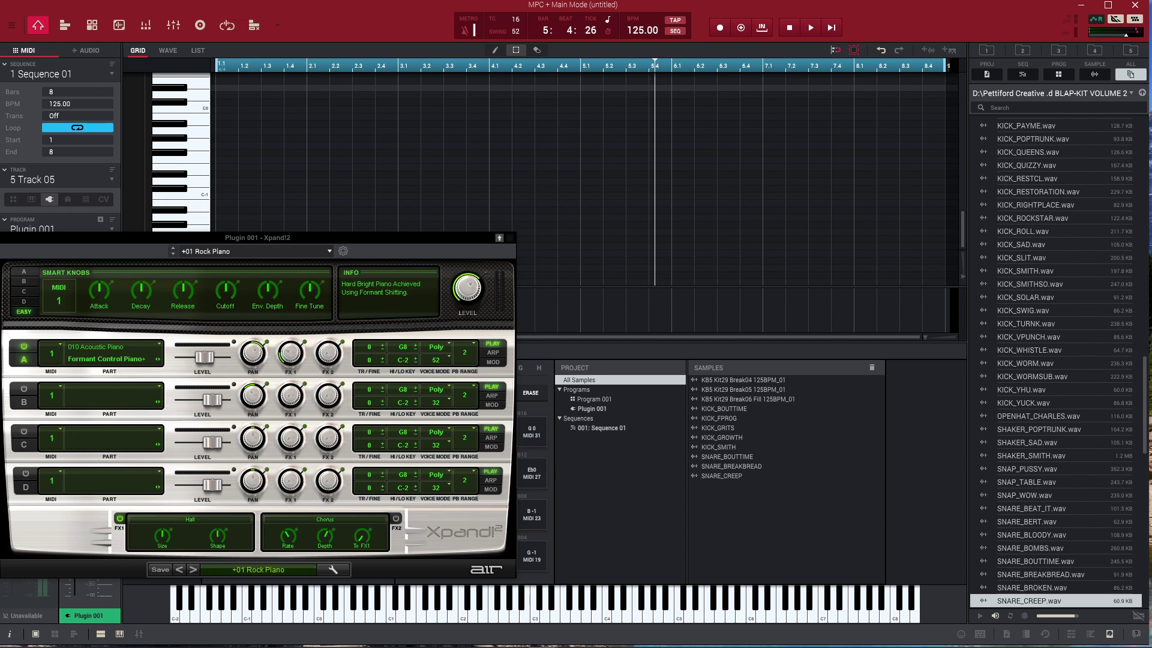
Move the Xpand!2 window up and inspect the DB33FX and TAL Reverb 4 insert effects on Return 3 in the channel mixer
left_click_drag(258, 238, 255, 61)
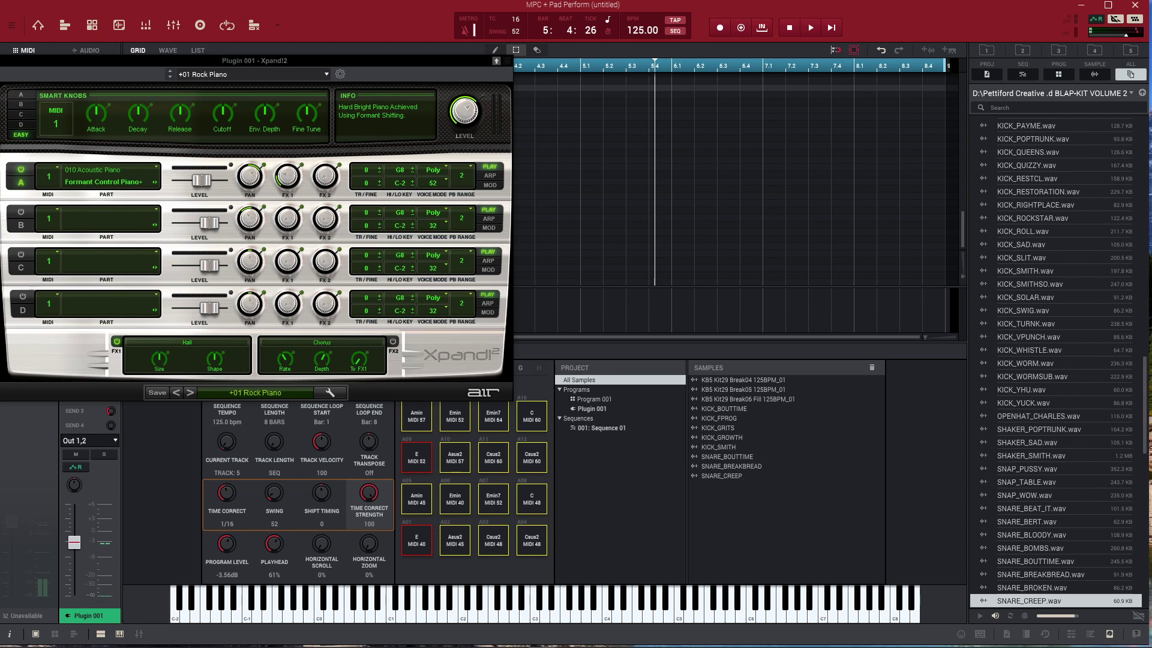
scroll(792, 415, "up", 3)
scroll(793, 414, "down", 1)
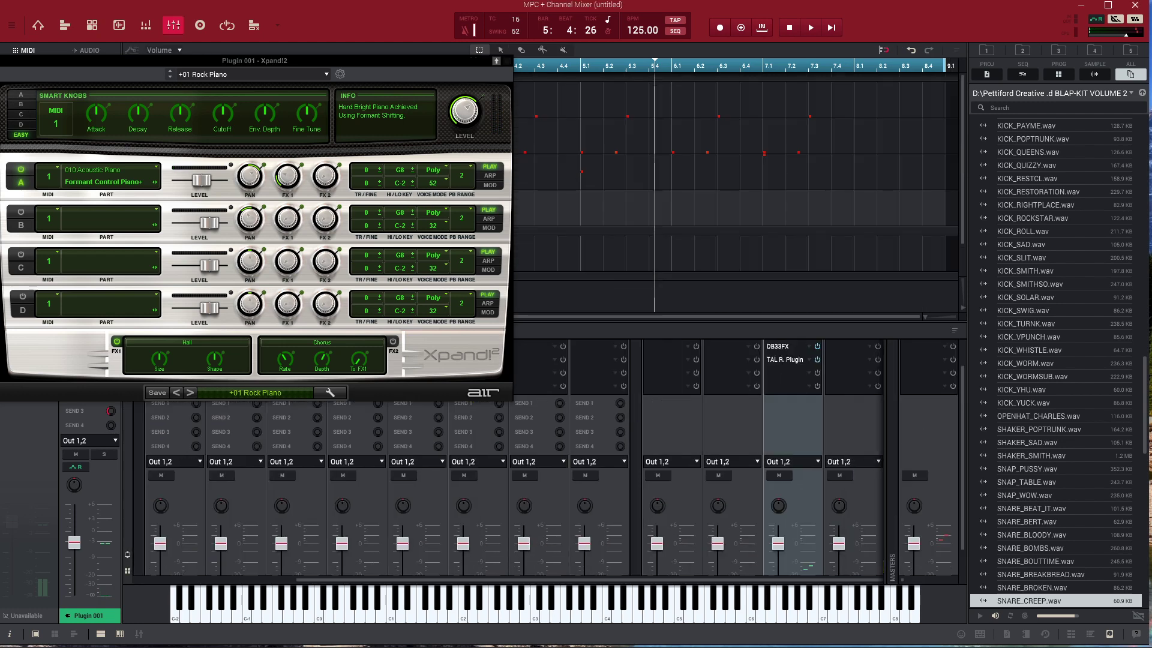
scroll(1056, 363, "down", 11)
left_click(786, 346)
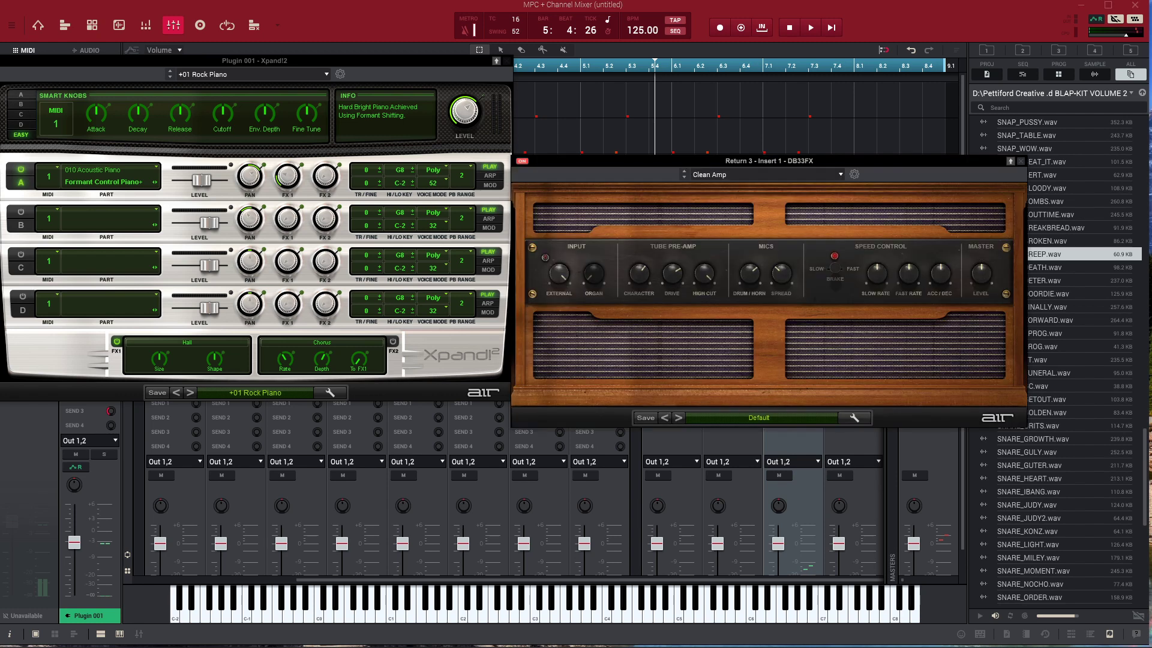
left_click(1021, 161)
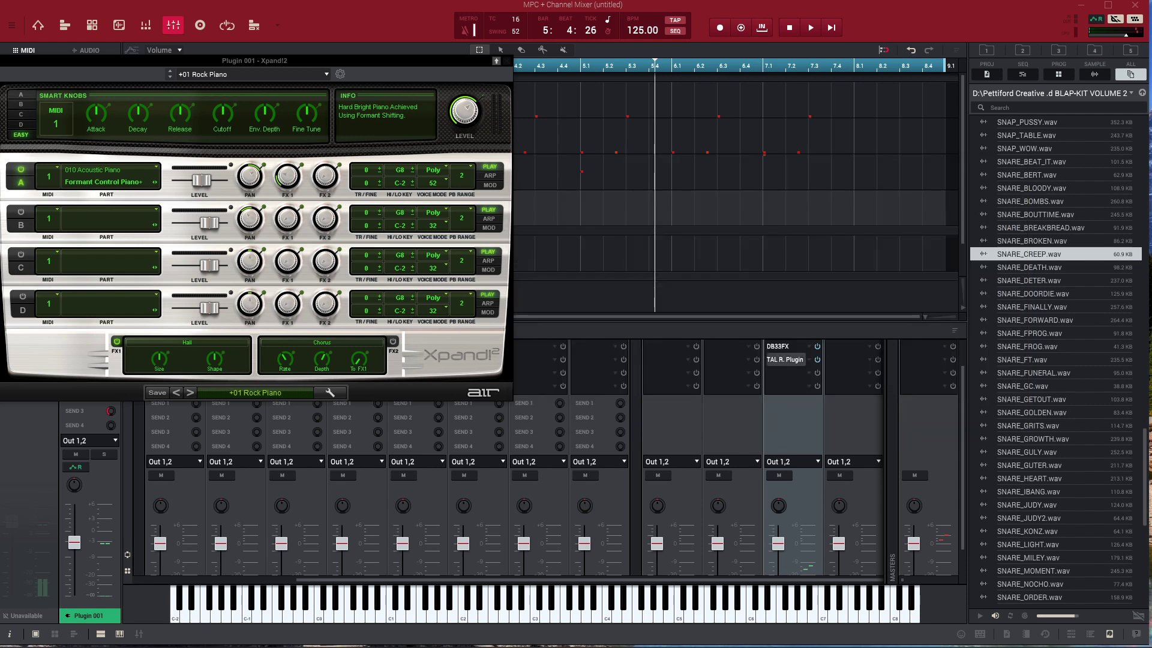
left_click(785, 360)
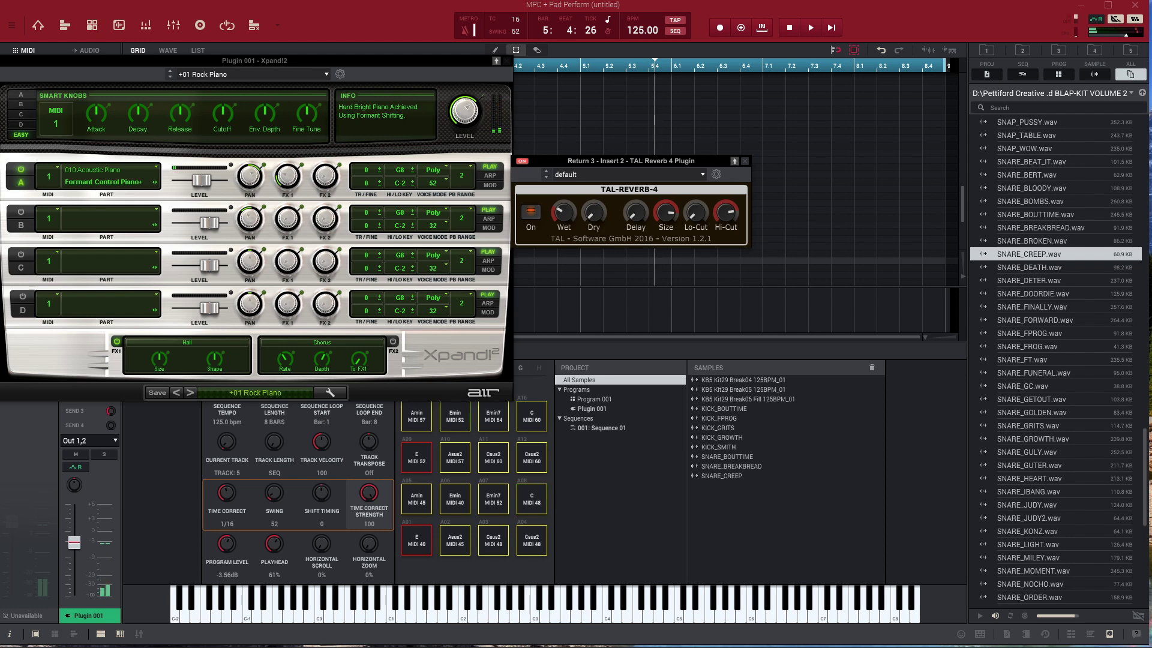
Record a new chord progression on track 5 with the Pad Perform chords, and close the TAL-Reverb-4 and Xpand!2 windows
key("space")
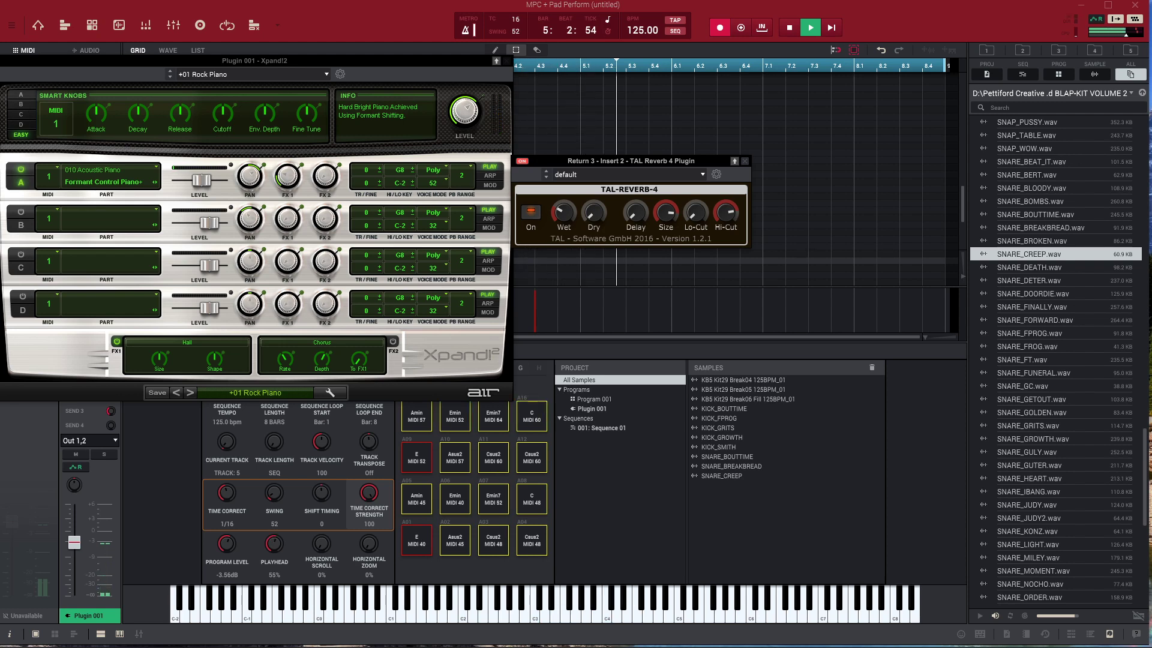
key("space")
key("space")
key("Escape")
key("space")
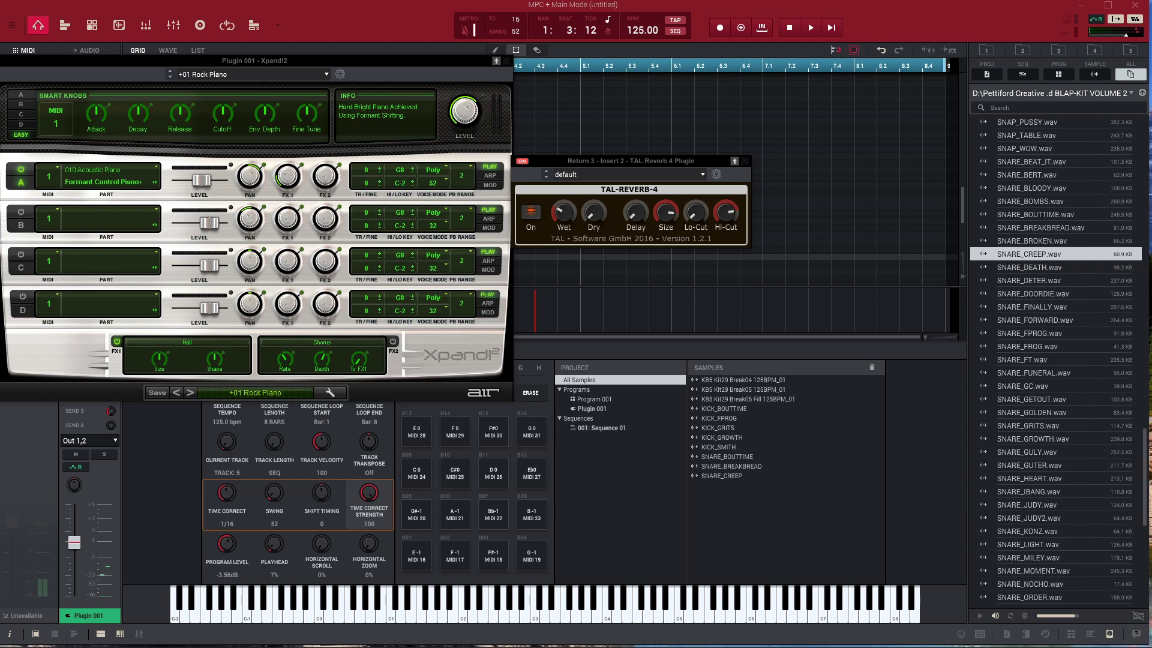
left_click(746, 161)
left_click(506, 61)
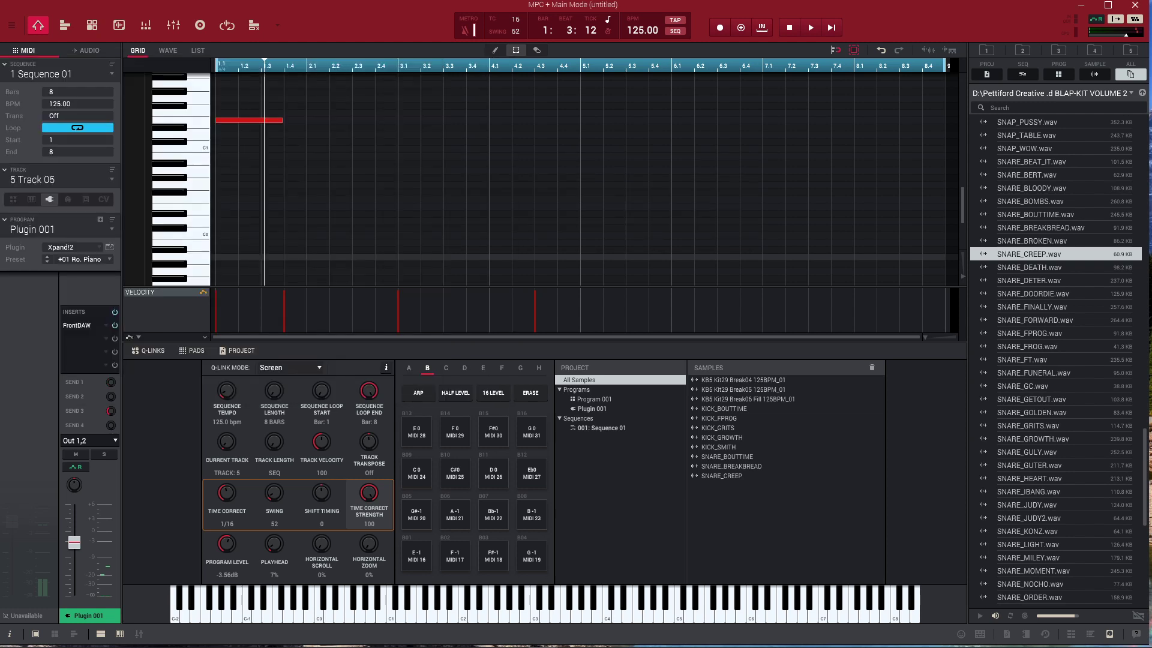
Copy the chord progression from bars 1 to 4 of track 5 to bar 5 and play the sequence
scroll(582, 177, "up", 10)
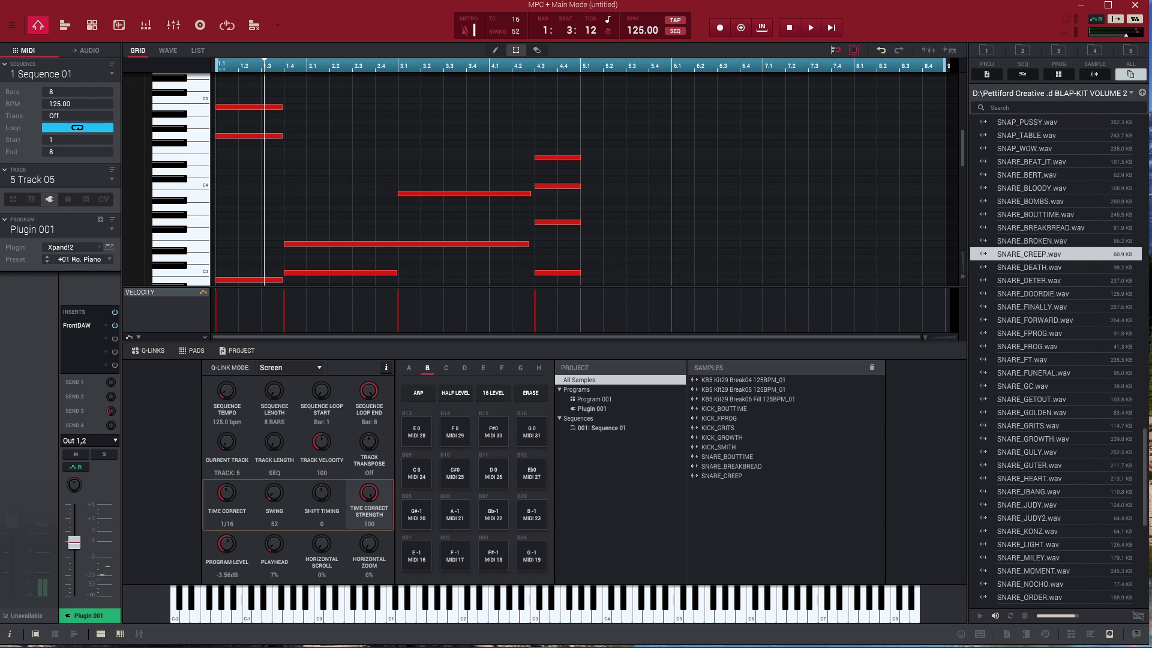
scroll(578, 180, "up", 10)
scroll(578, 180, "down", 8)
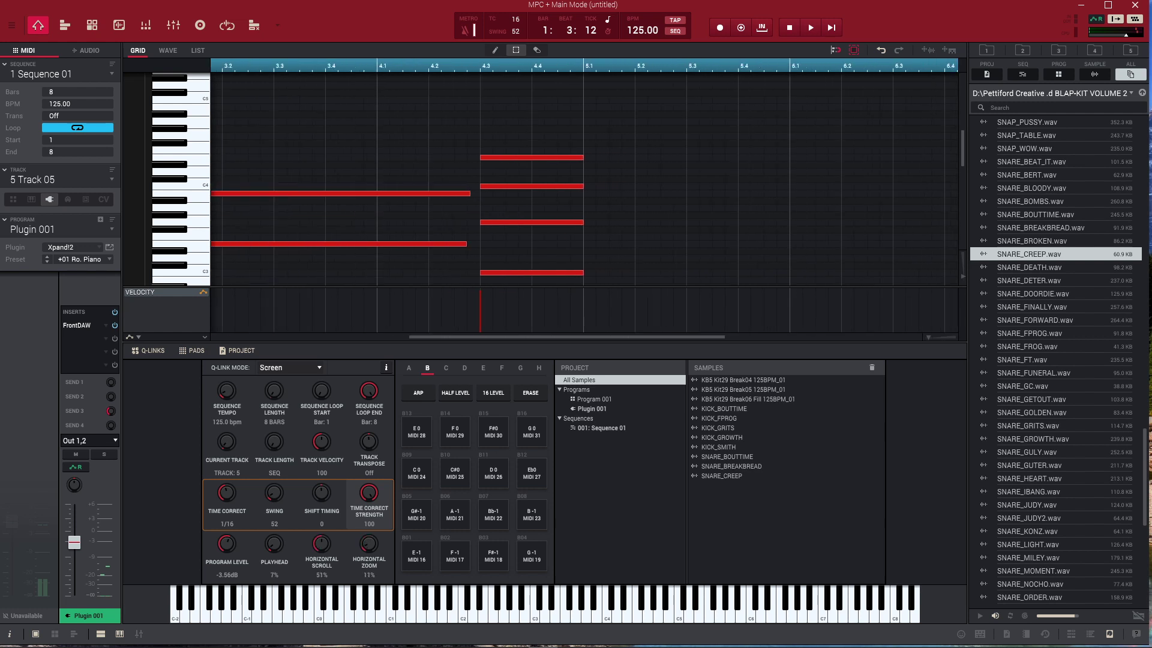
left_click_drag(577, 79, 201, 306)
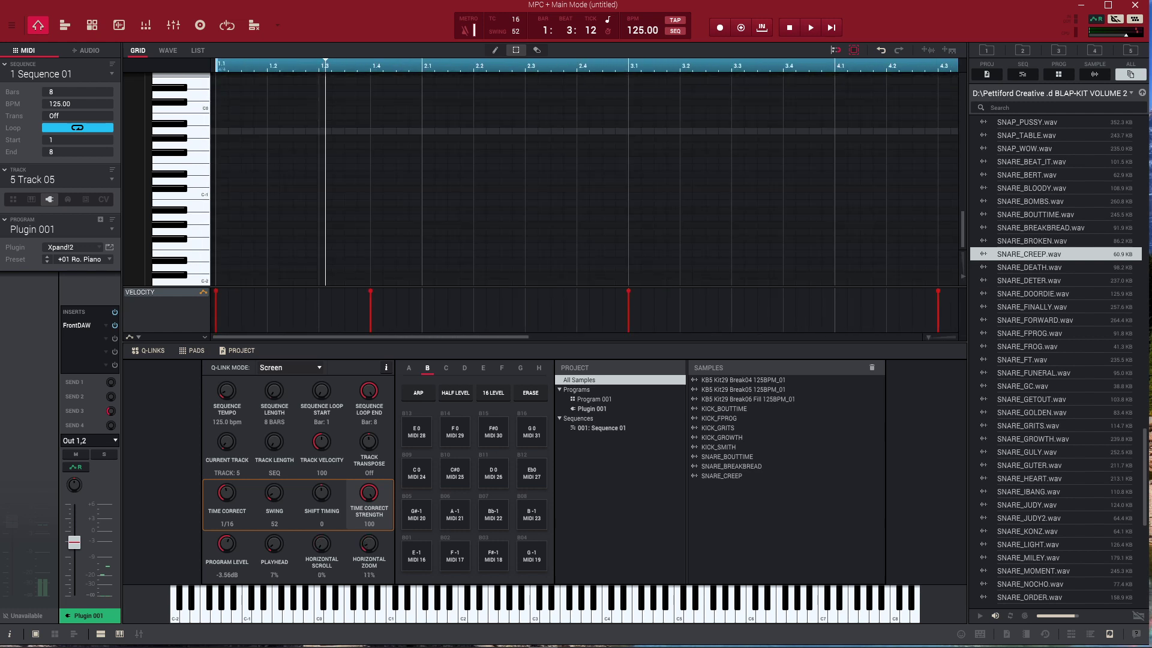
left_click(576, 153)
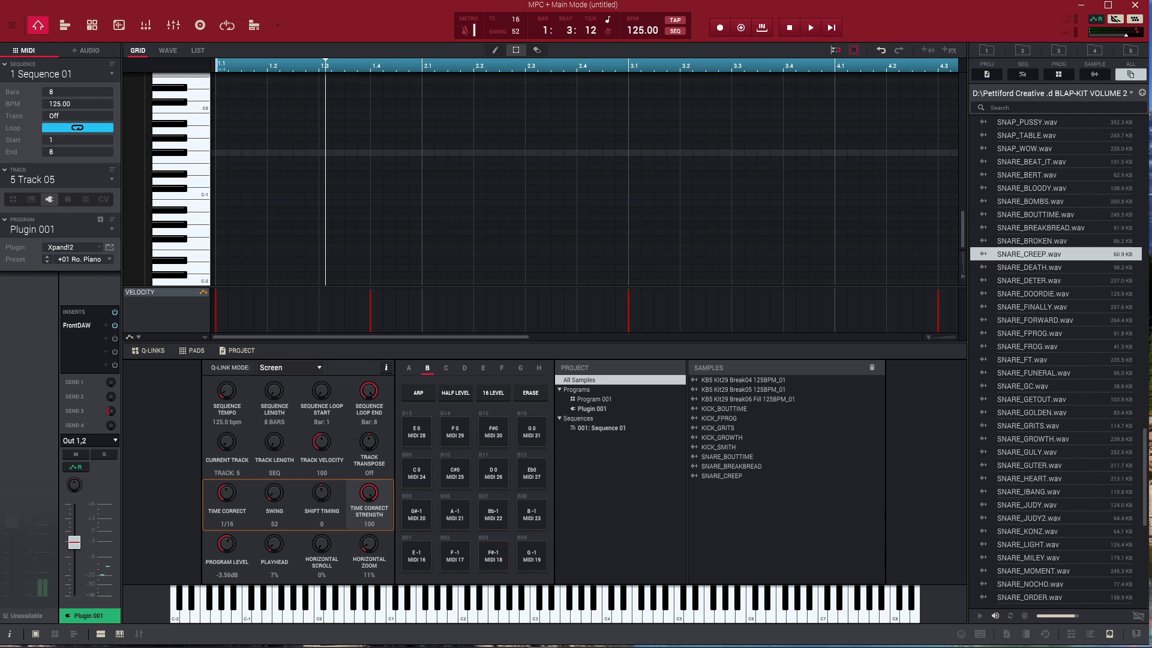
left_click_drag(432, 338, 583, 338)
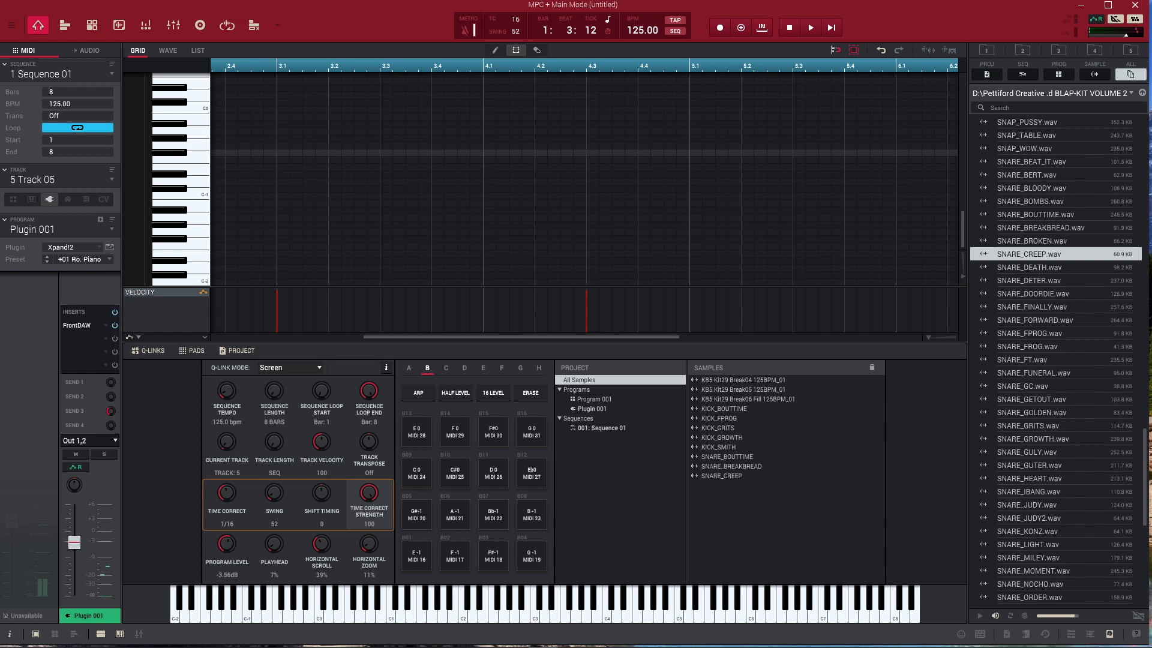
left_click(690, 66)
key("space")
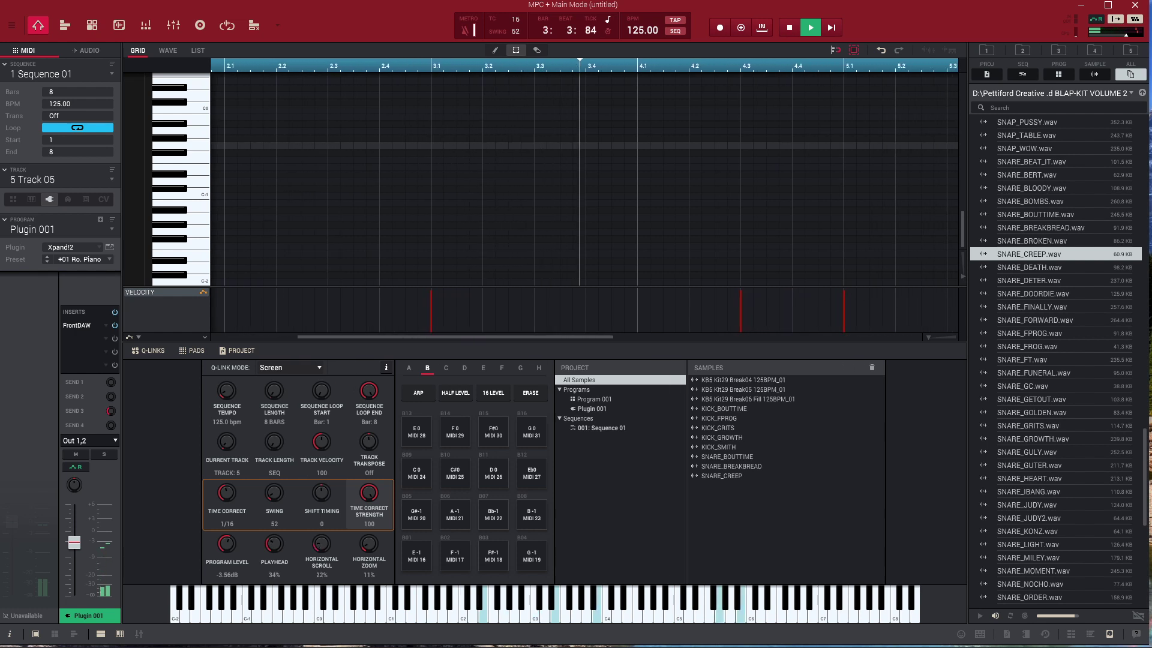
Switch to track 4, open its drum program in the program editor, and stop playback
left_click(92, 25)
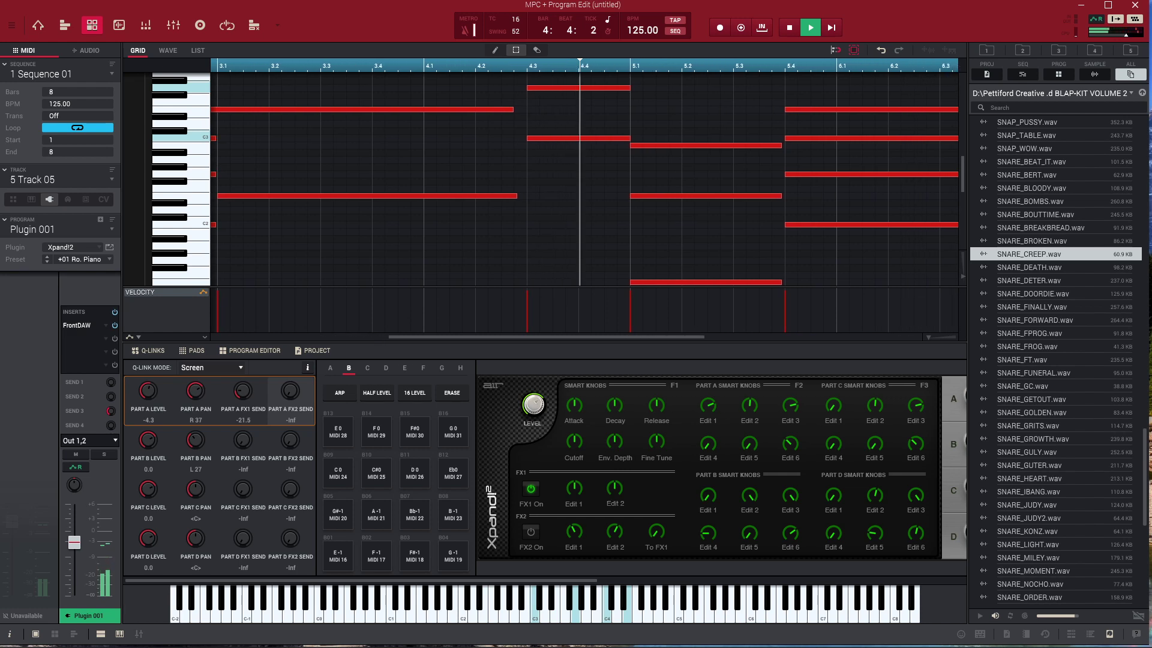
left_click(38, 25)
key("Up")
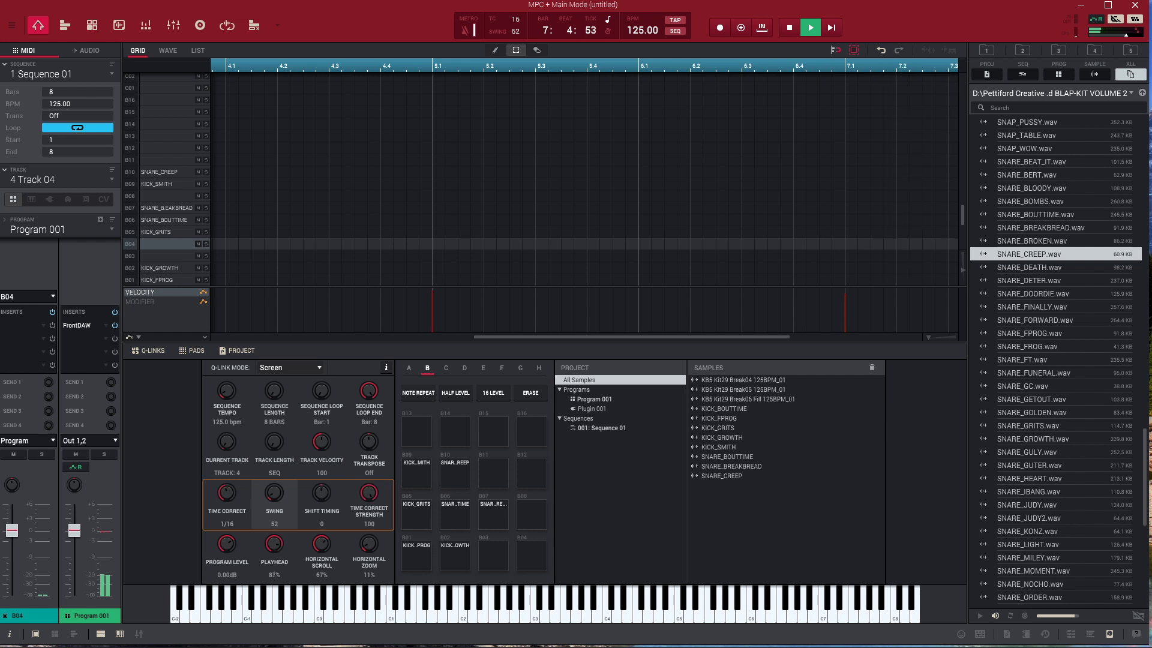
left_click(92, 25)
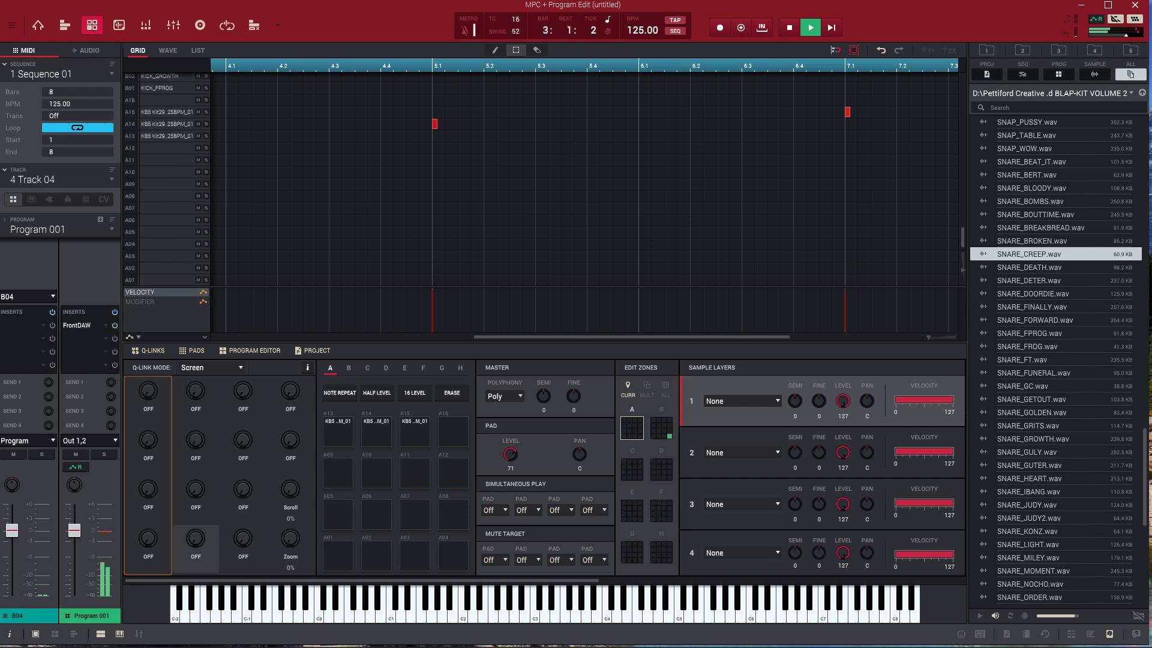
key("space")
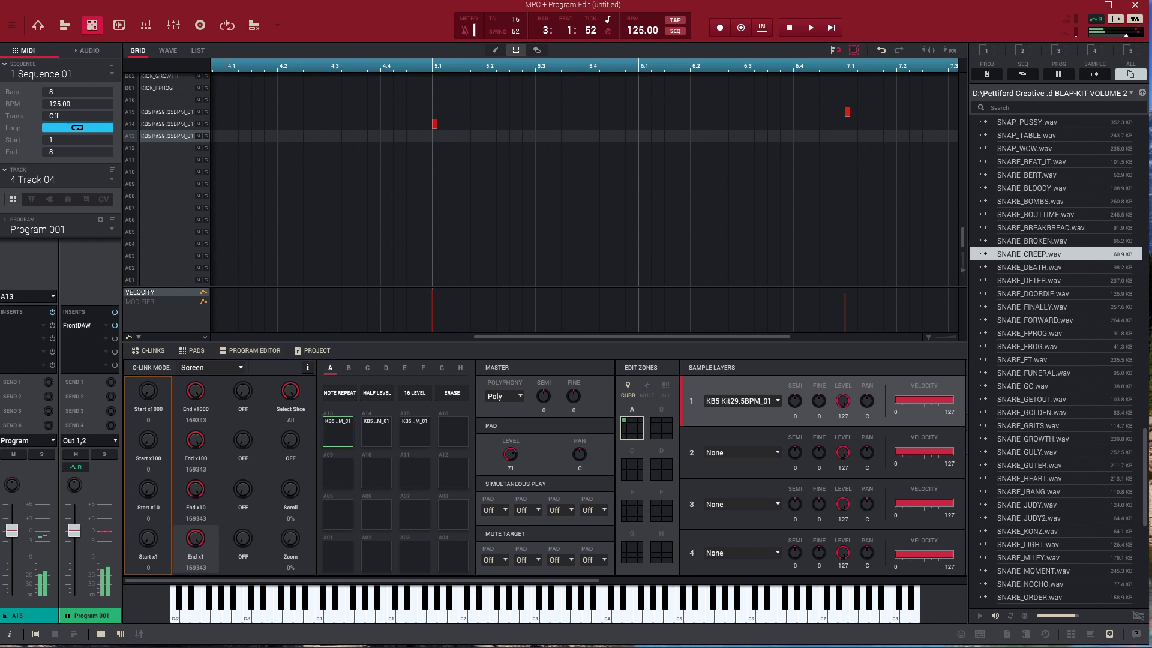
Check the break hits at bars 5 and 7 on track 4, and set the sequence tempo to 160 BPM in the main view
left_click(434, 125)
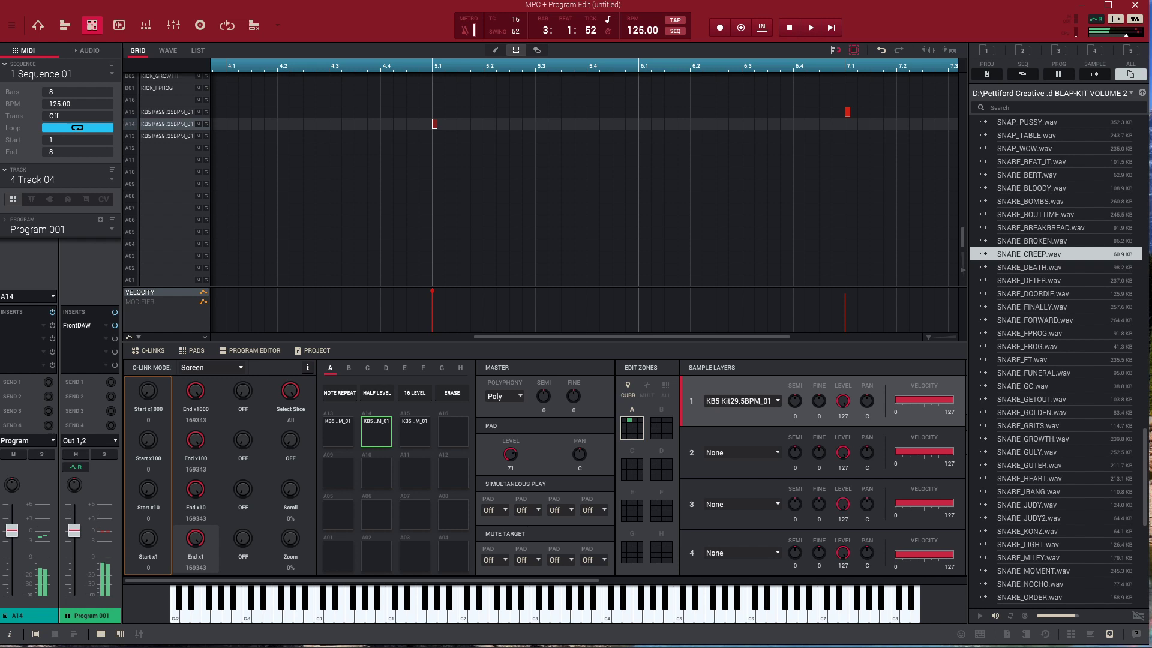
left_click(847, 113)
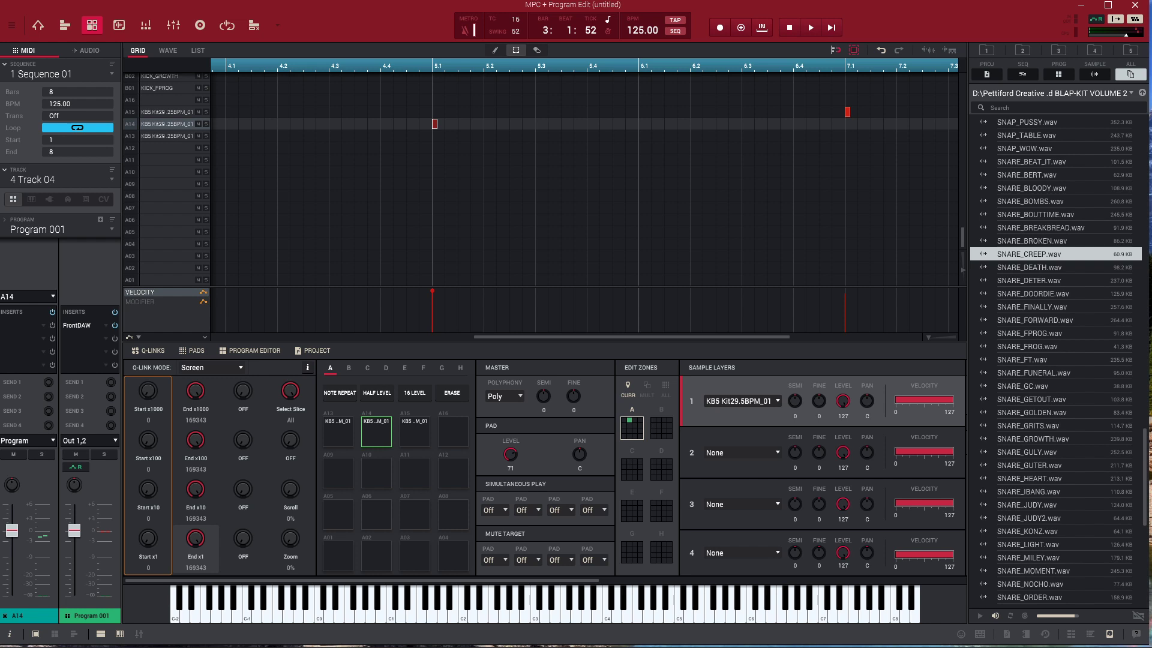
key("space")
key("ctrl+1")
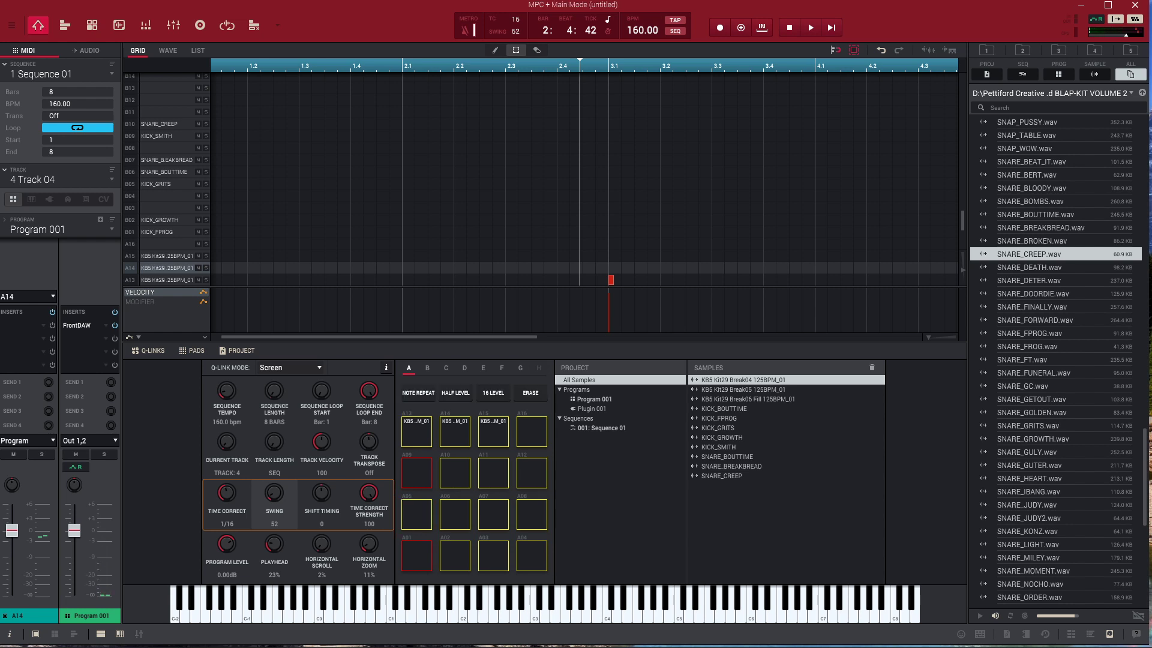
Switch to track 5 and record another Rock Piano chord progression over the beat with the Pad Perform chords
key("Down")
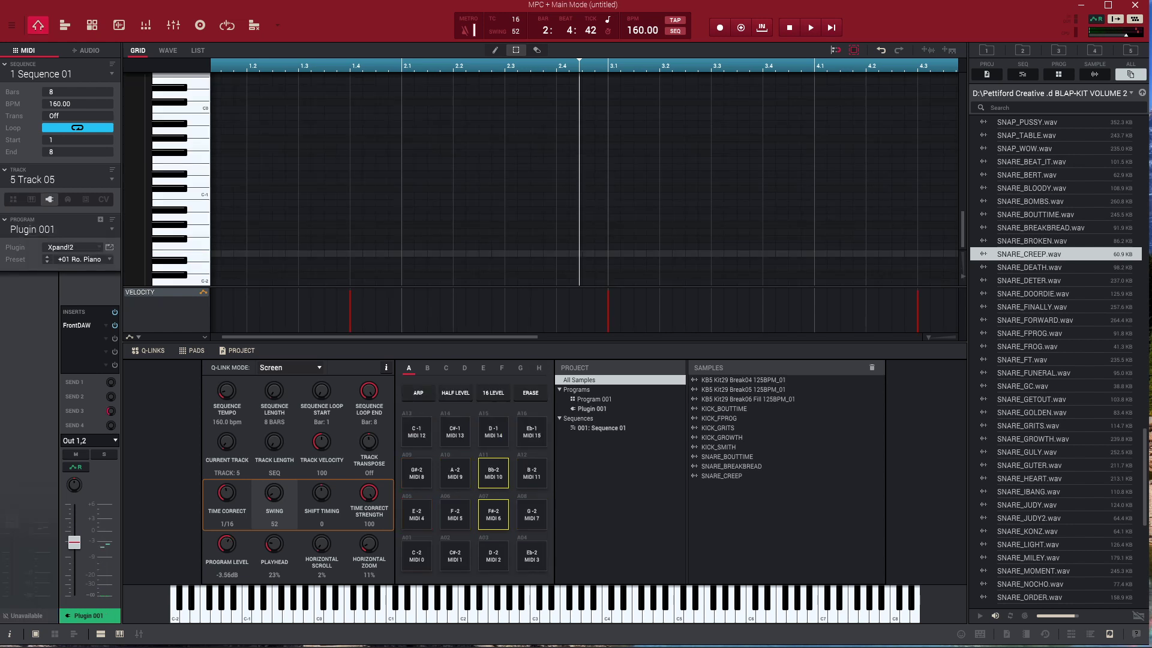
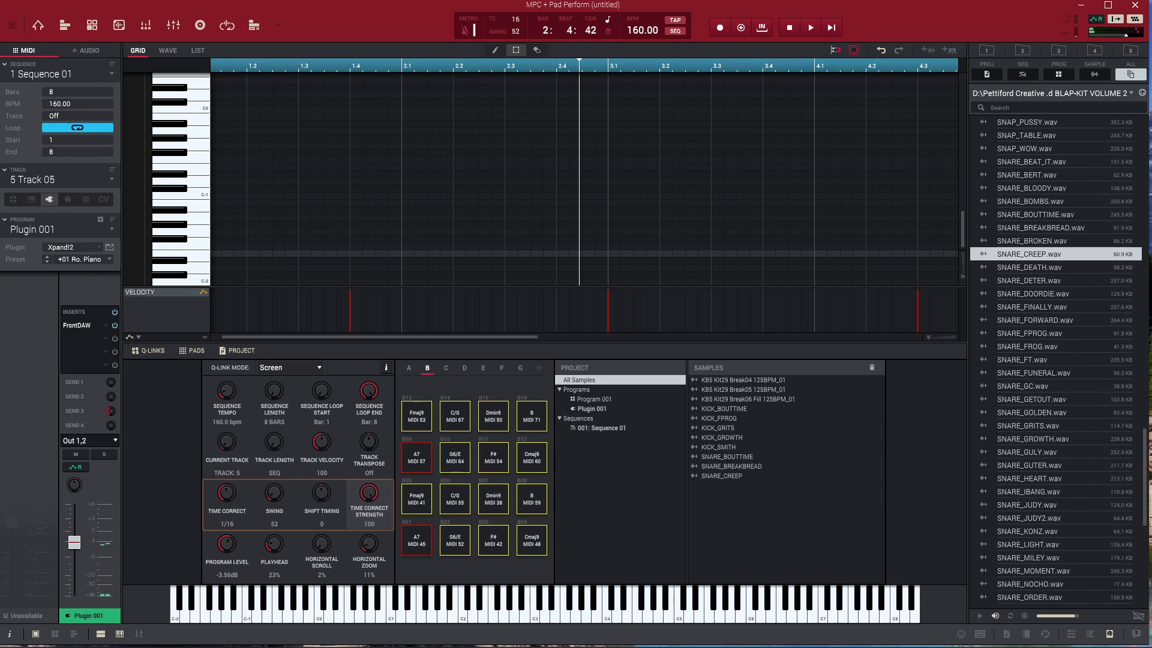
key("ctrl+space")
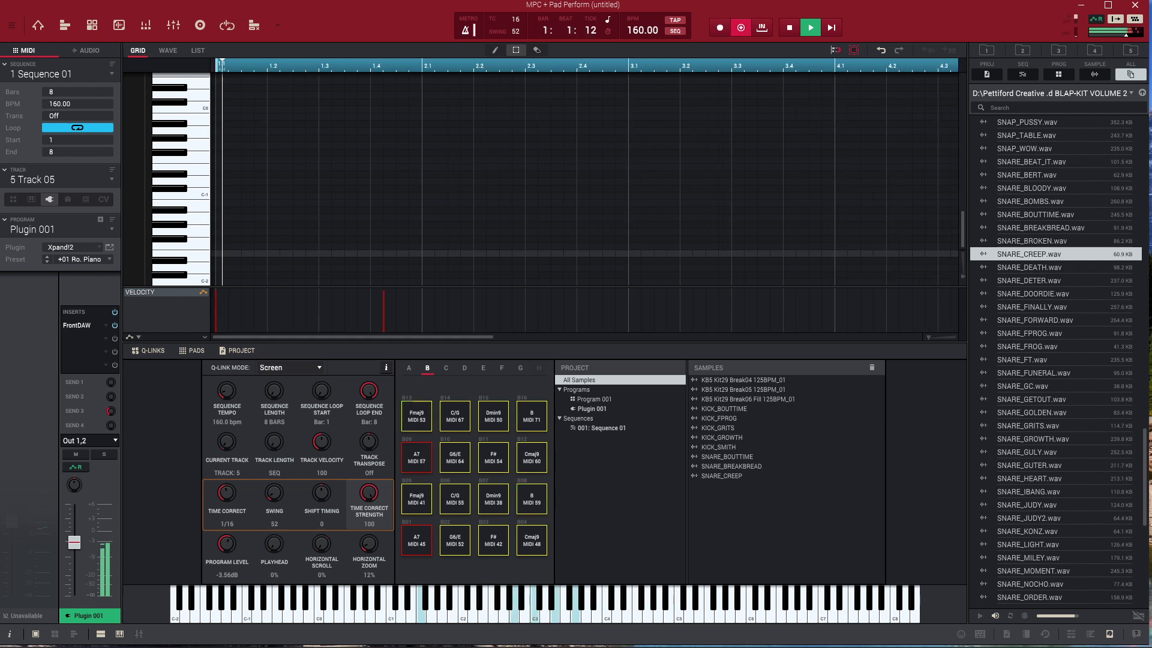
key("space")
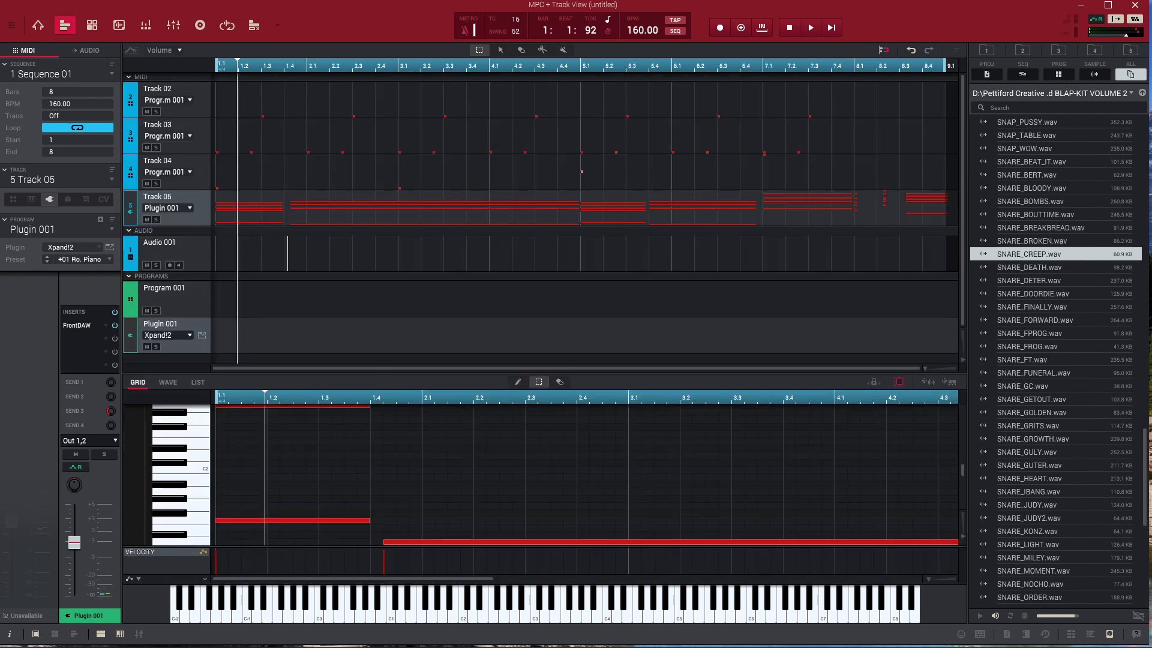
Play back the new progression and move the short chord in bar 8 slightly earlier to beat 8.2
key("space")
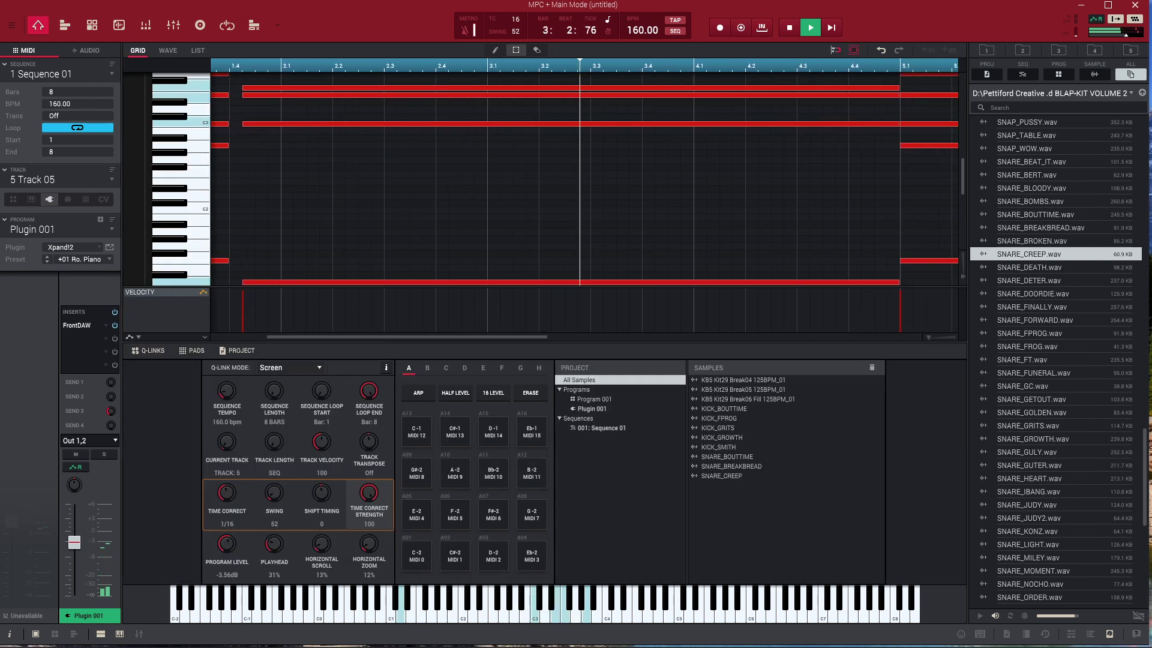
scroll(585, 181, "down", 5)
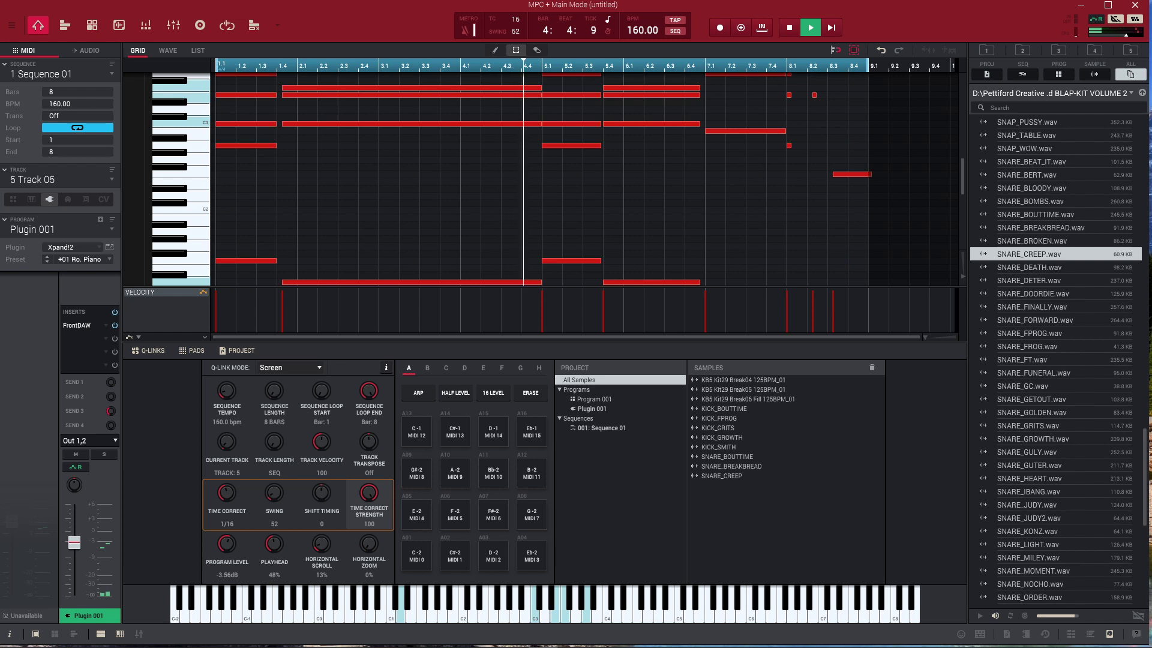
scroll(585, 180, "up", 5)
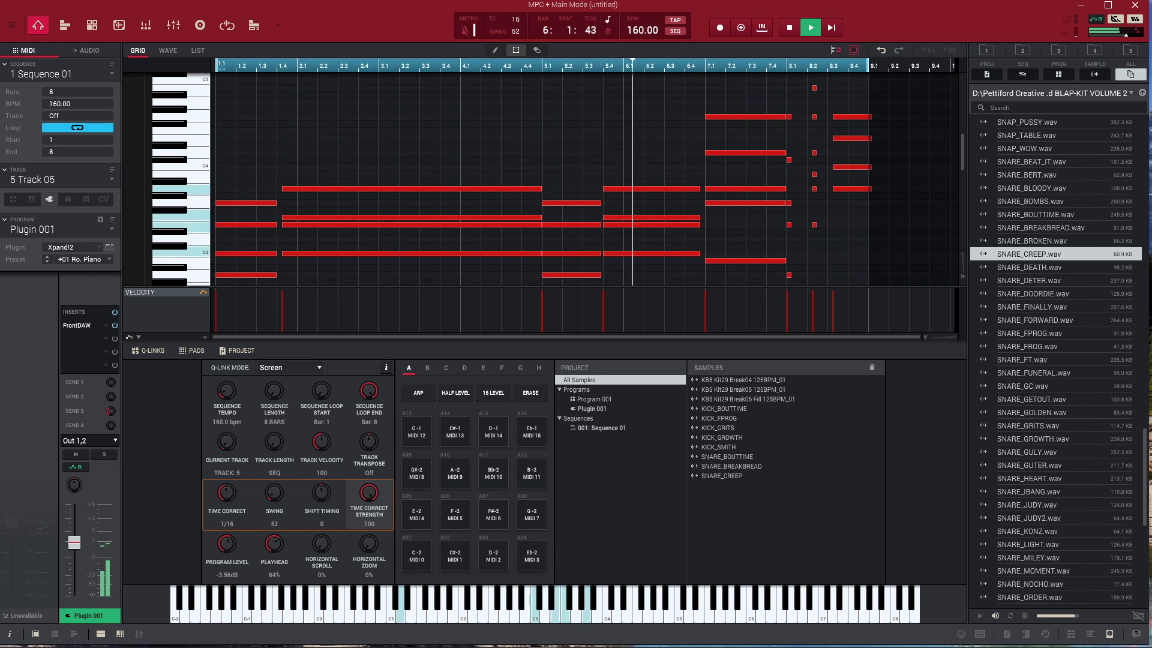
scroll(584, 180, "up", 4)
scroll(584, 180, "down", 5)
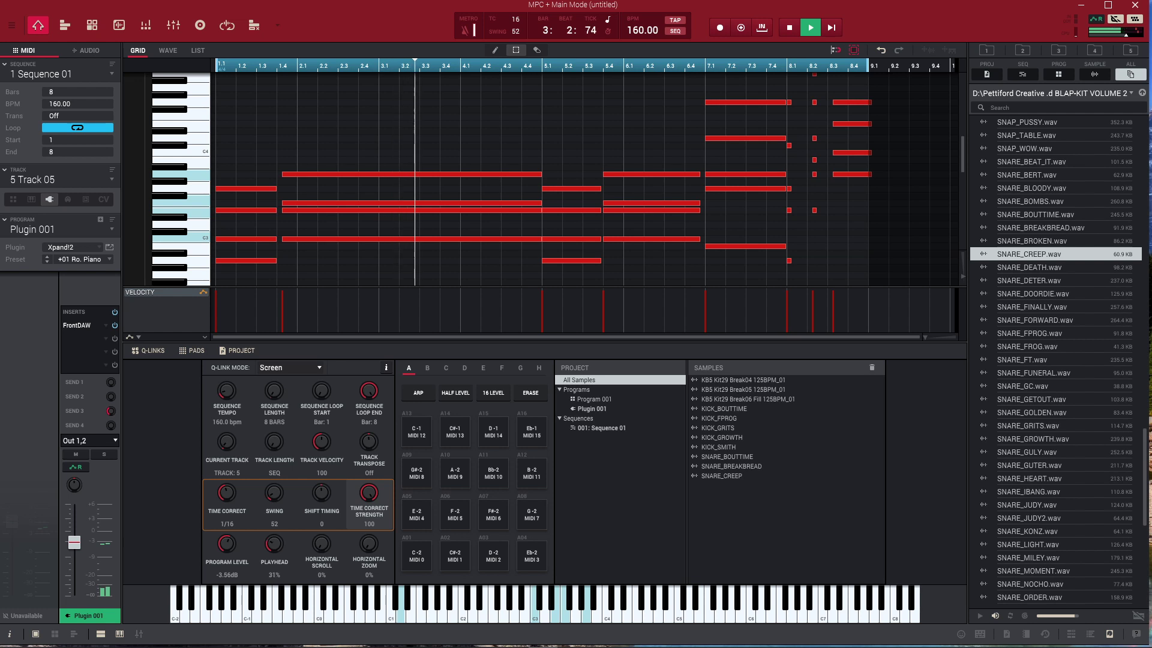
scroll(540, 174, "up", 3)
scroll(541, 174, "down", 8)
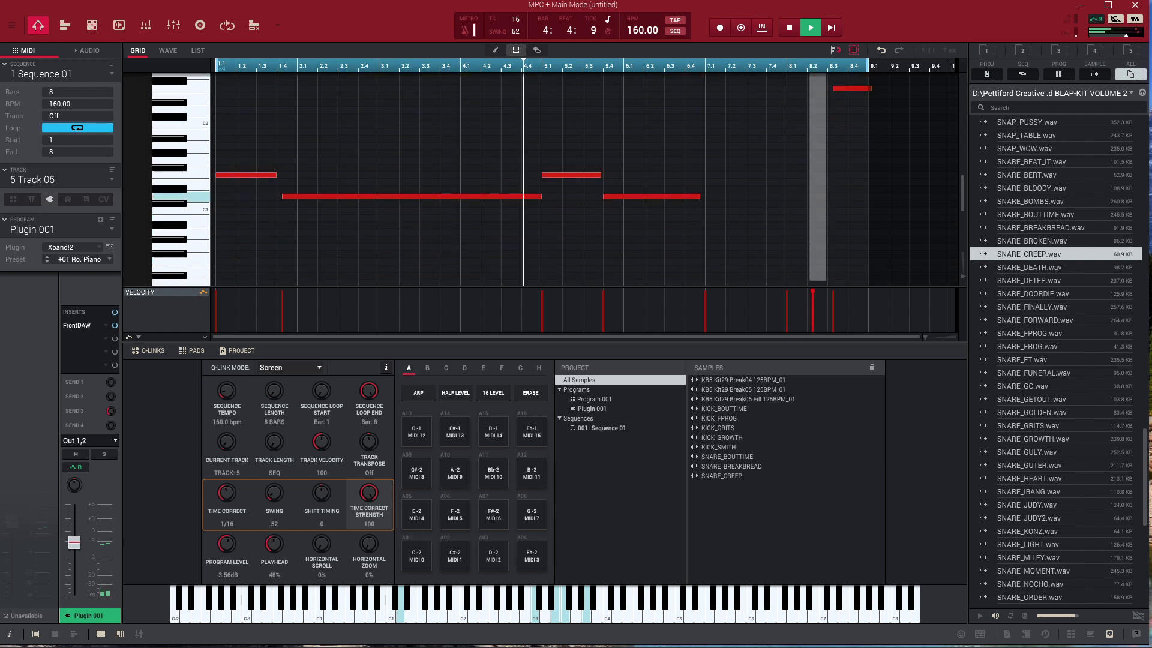
scroll(540, 174, "up", 2)
scroll(540, 175, "up", 10)
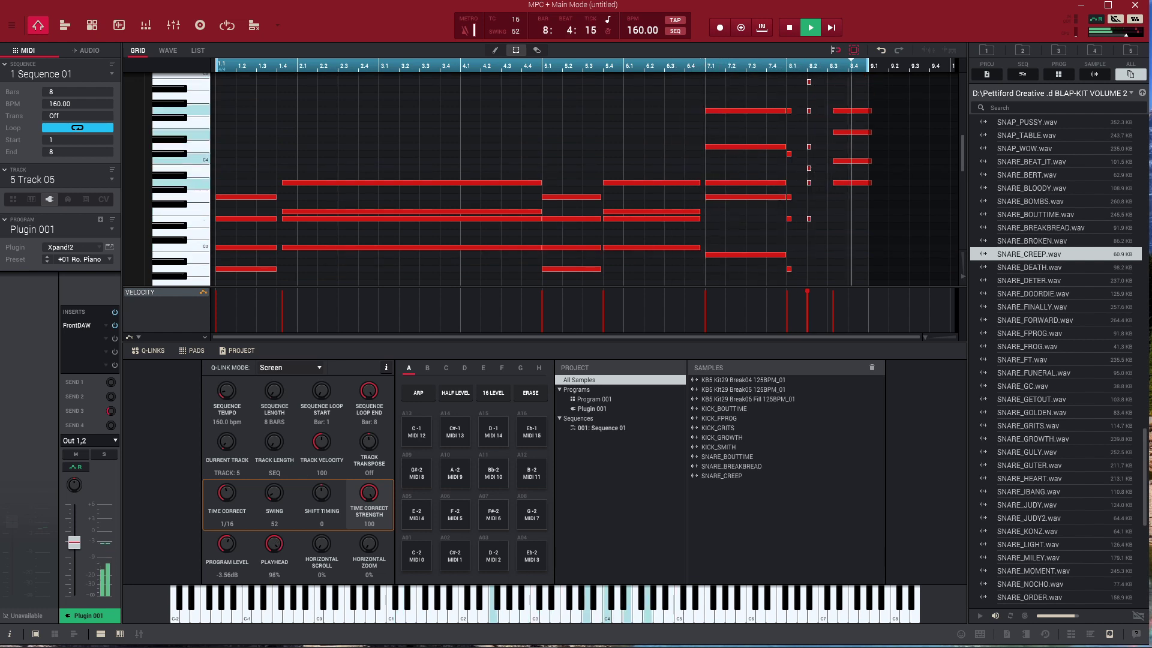
Select the last chord at beat 8.3, review its notes across the octaves during playback, and stop playback
left_click_drag(828, 81, 875, 224)
scroll(510, 175, "down", 3)
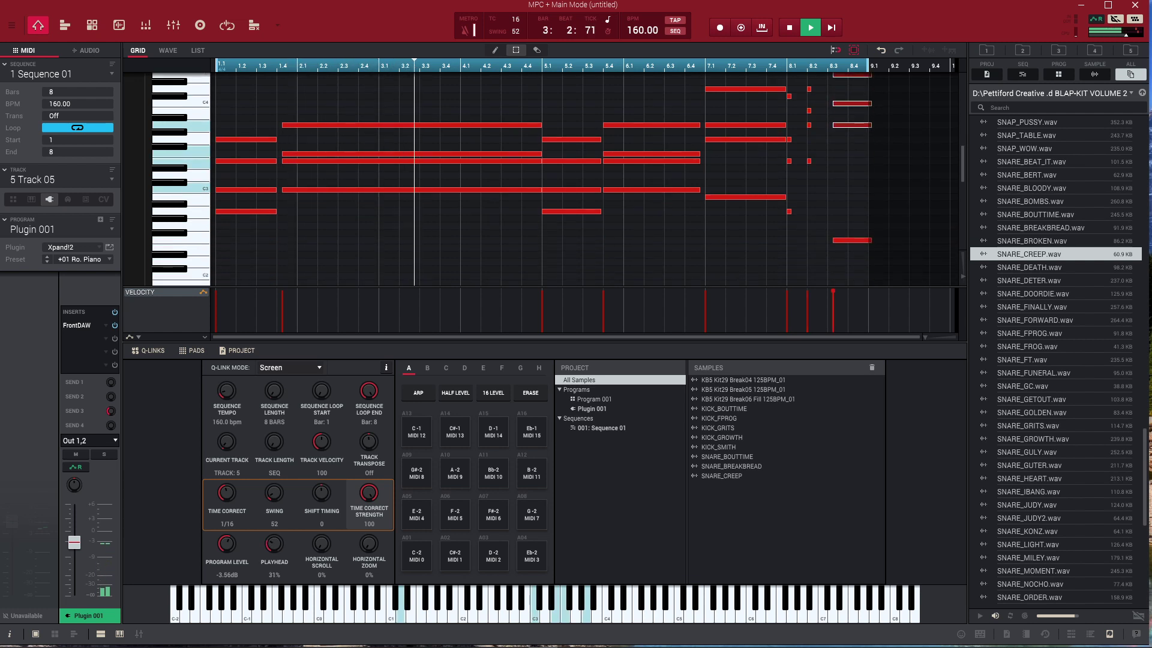
scroll(510, 174, "up", 6)
scroll(511, 174, "down", 1)
scroll(510, 174, "up", 2)
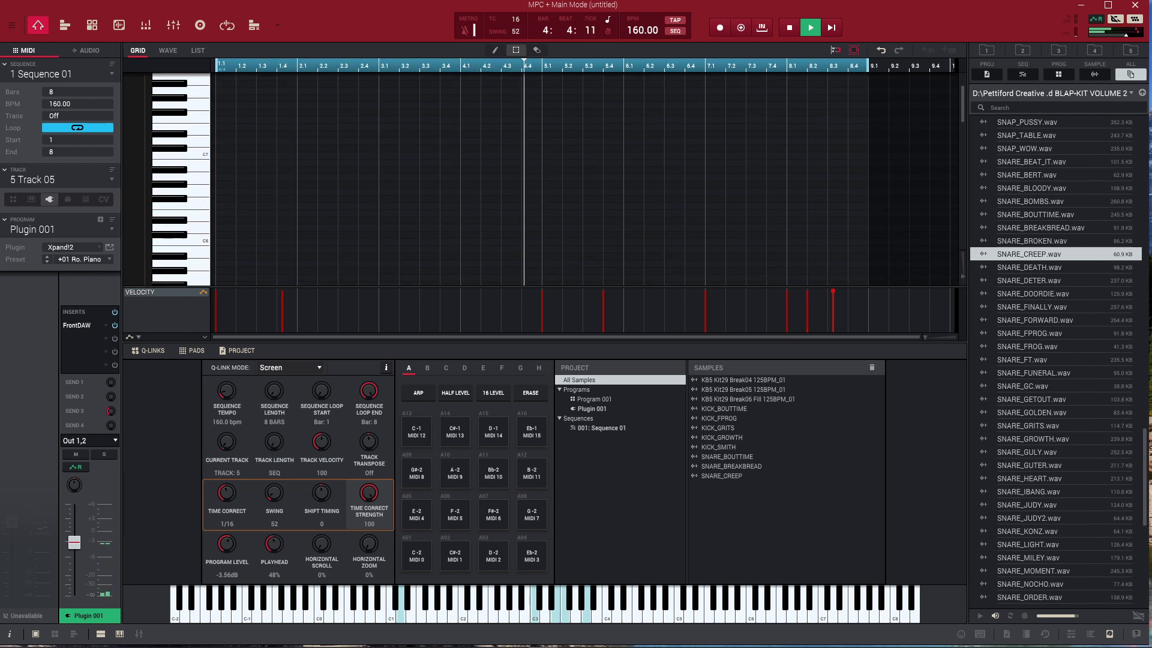
scroll(510, 174, "down", 2)
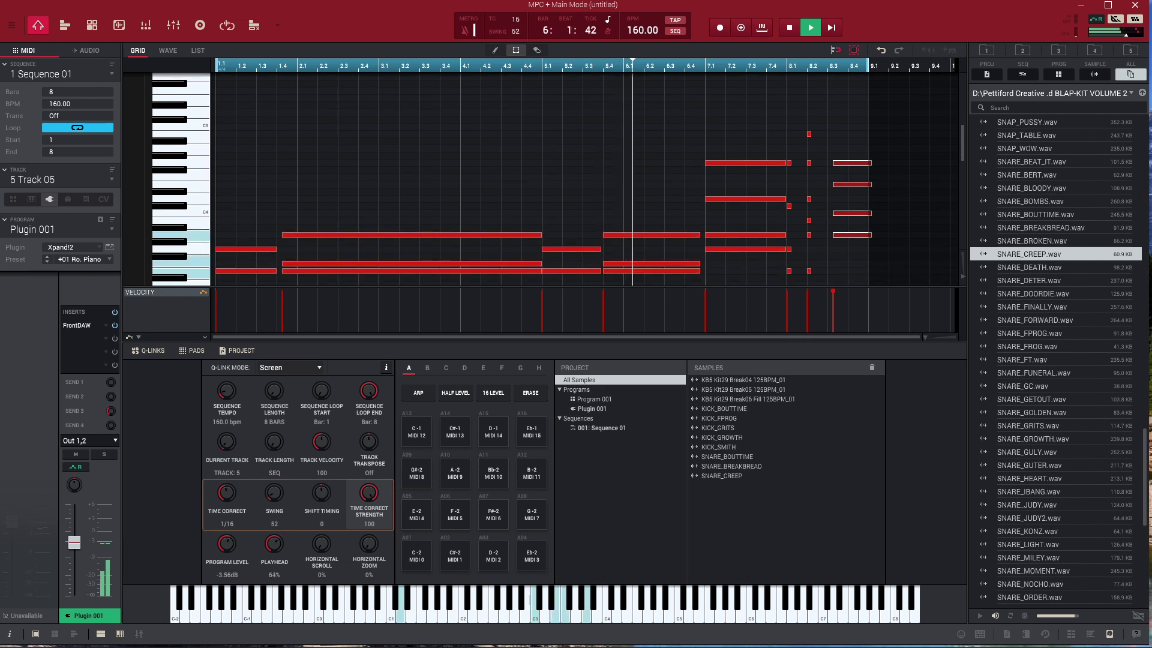
key("Left")
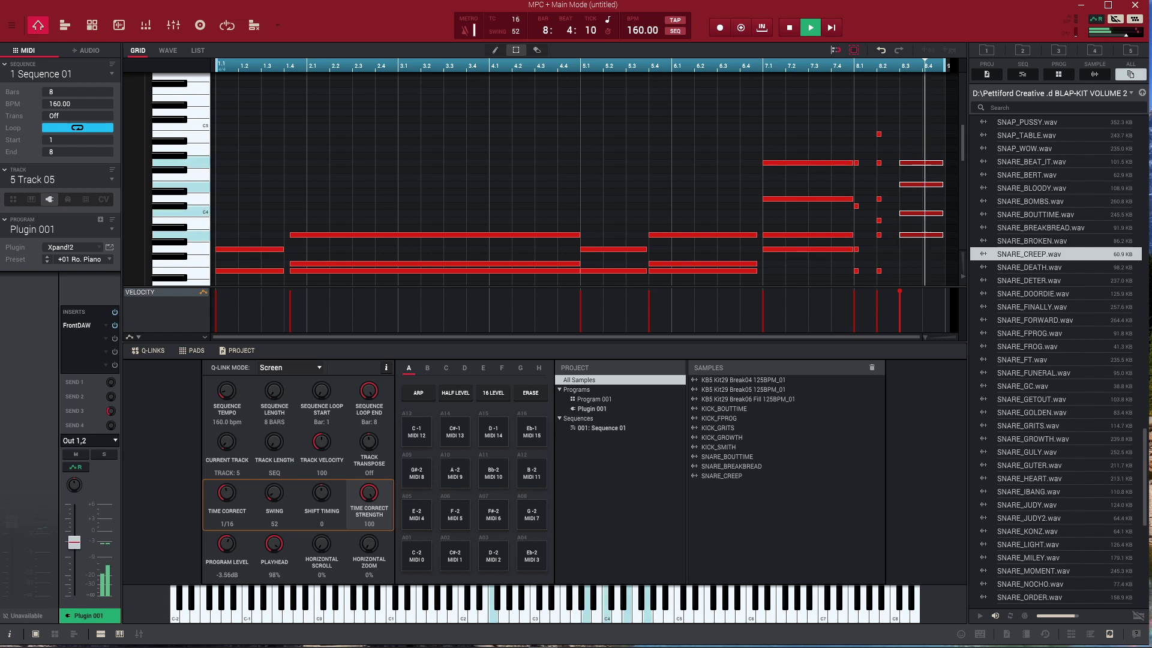
scroll(580, 174, "down", 2)
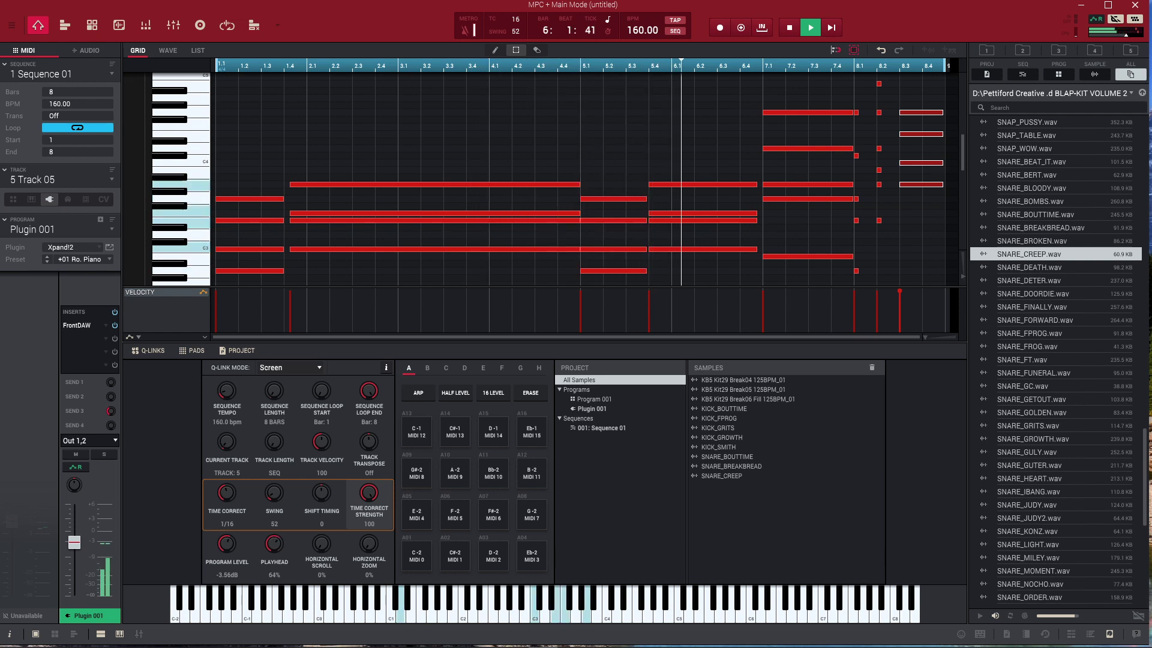
scroll(579, 174, "down", 1)
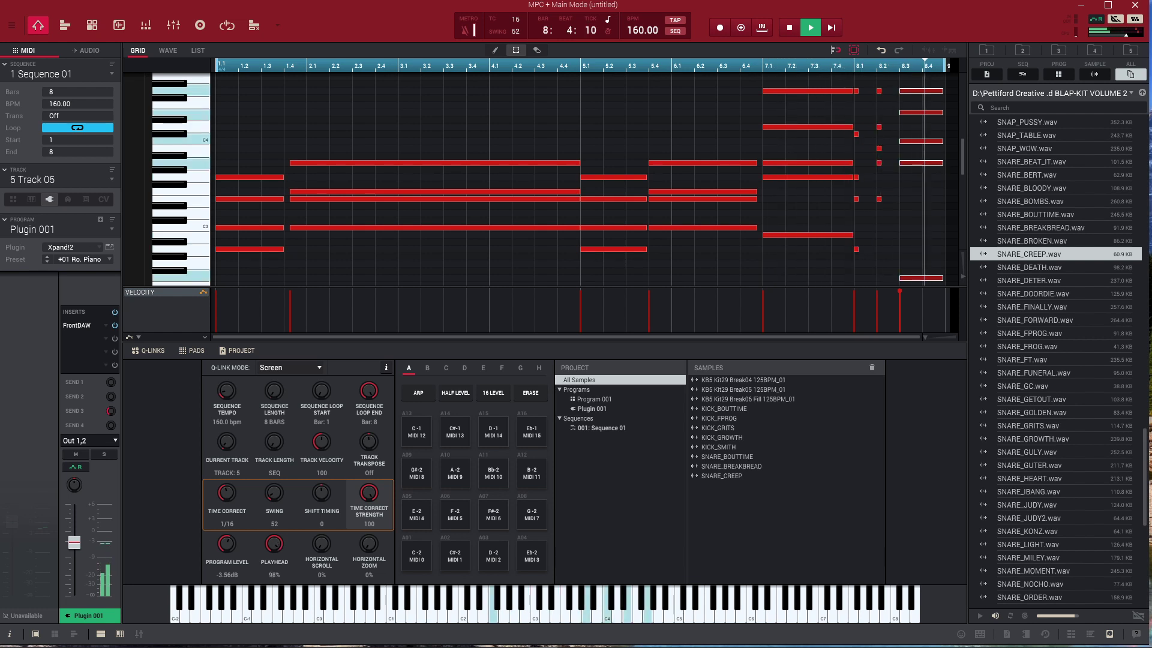
scroll(579, 174, "up", 1)
key("space")
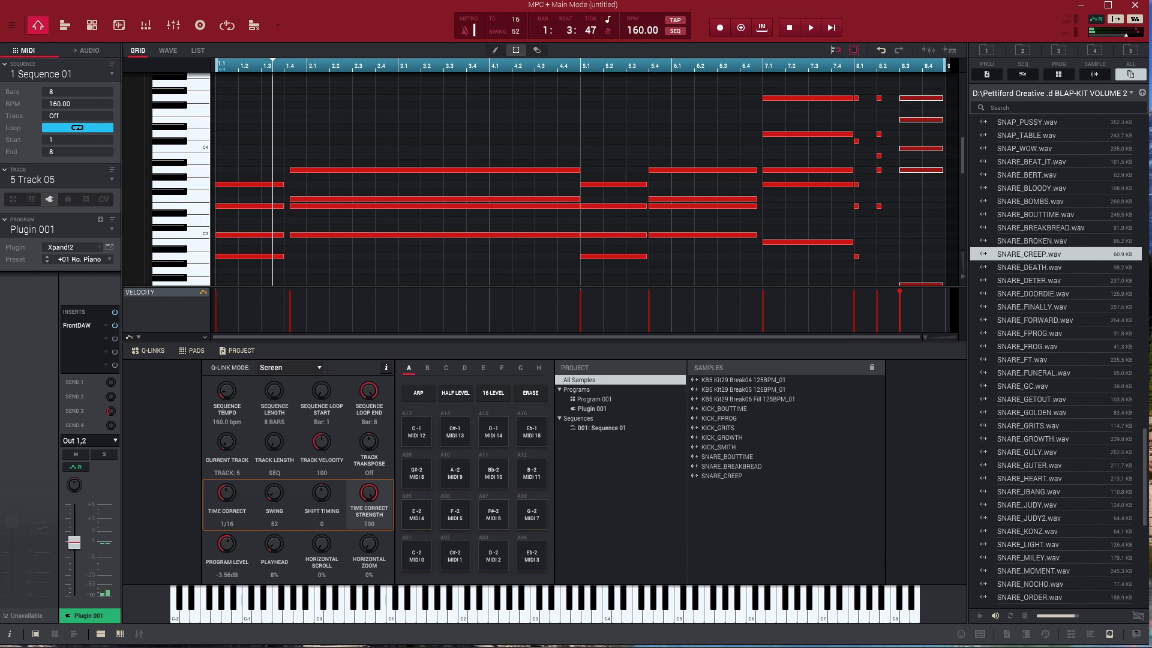
Delete only the A3 note from the last chord at beat 8.3 and play back the progression
key("Delete")
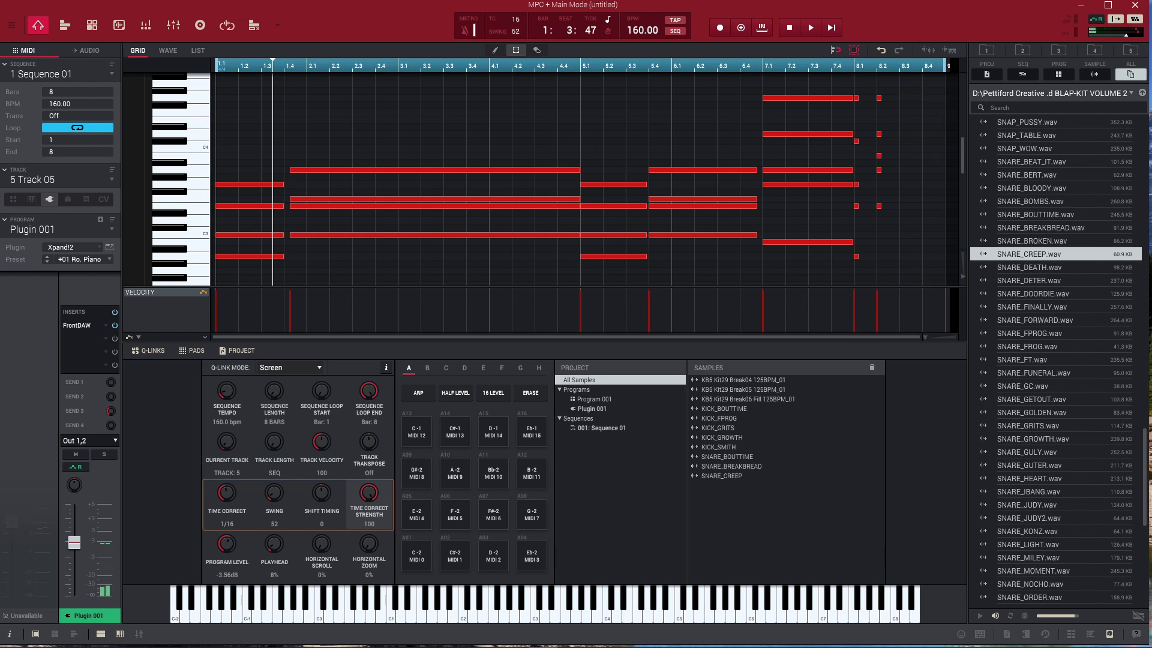
key("ctrl+z")
left_click(924, 191)
left_click(924, 170)
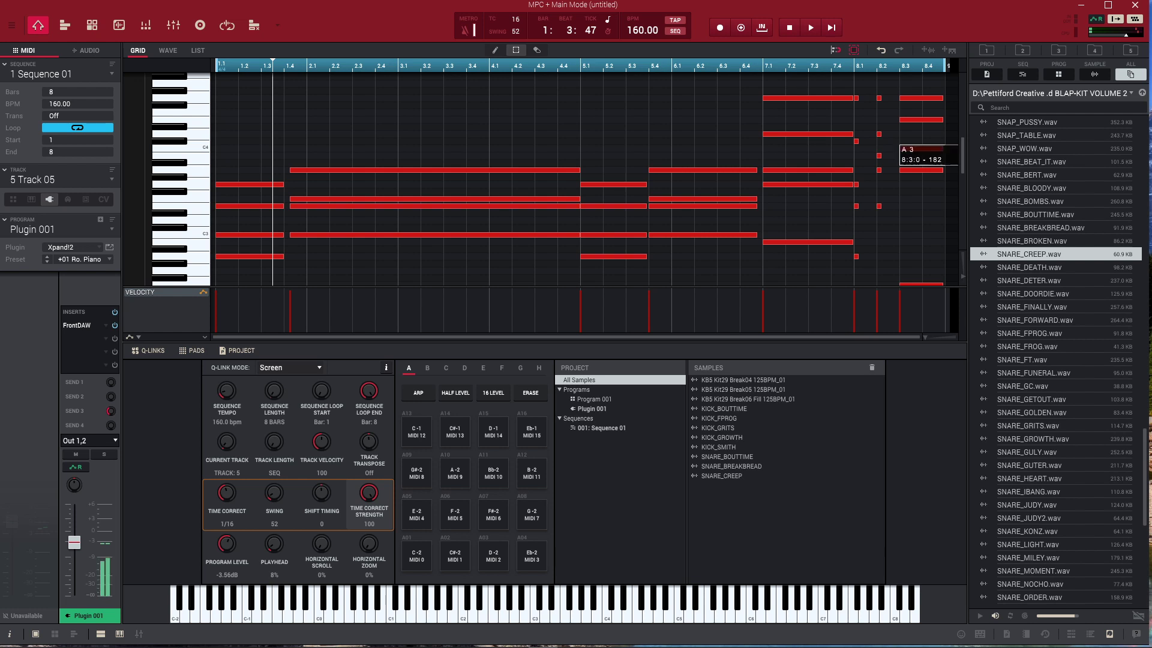
key("Delete")
key("space")
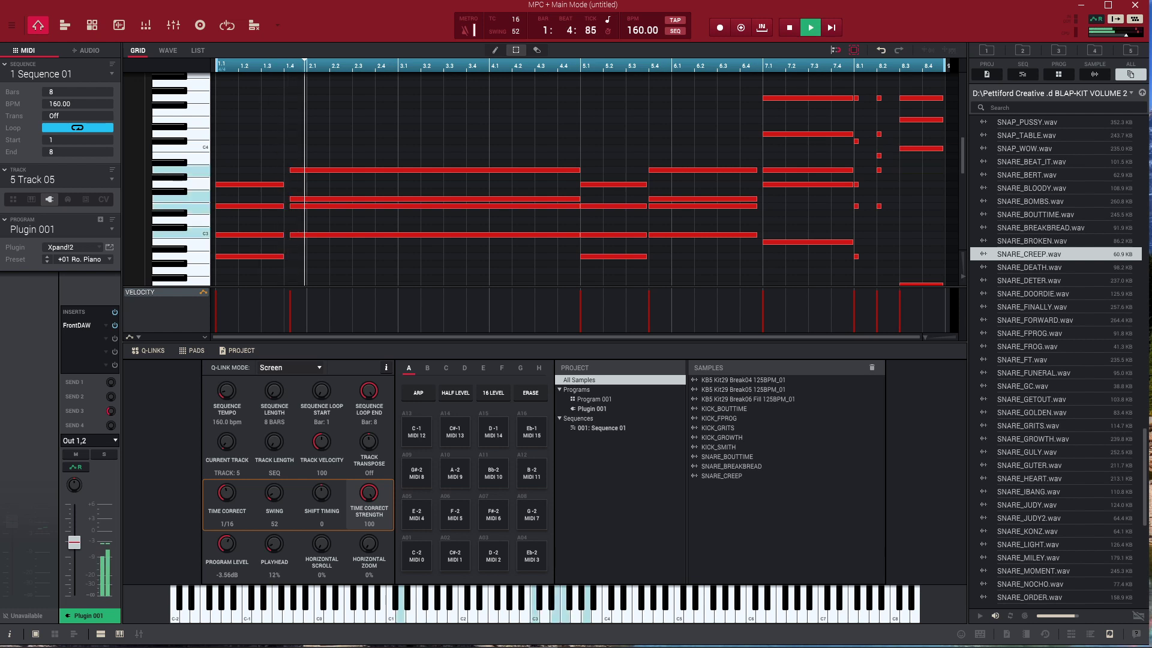
key("space")
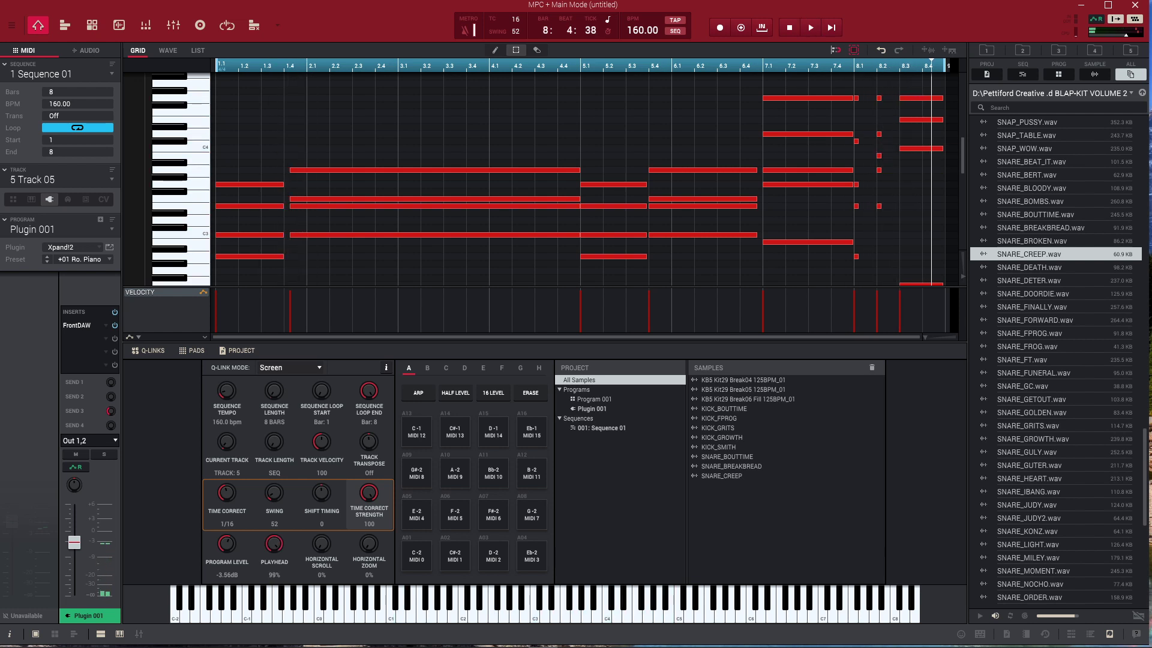
key("space")
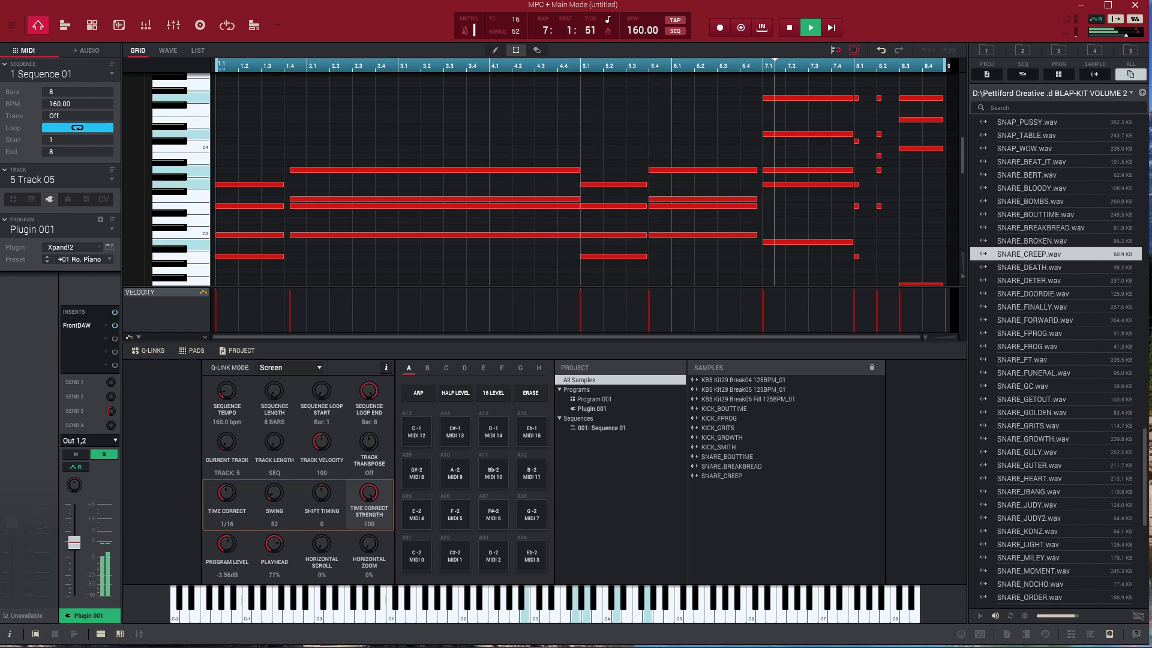
Check the Rock Piano settings in the Xpand!2 plugin window, close it, and enlarge the grid's timeline
left_click(109, 247)
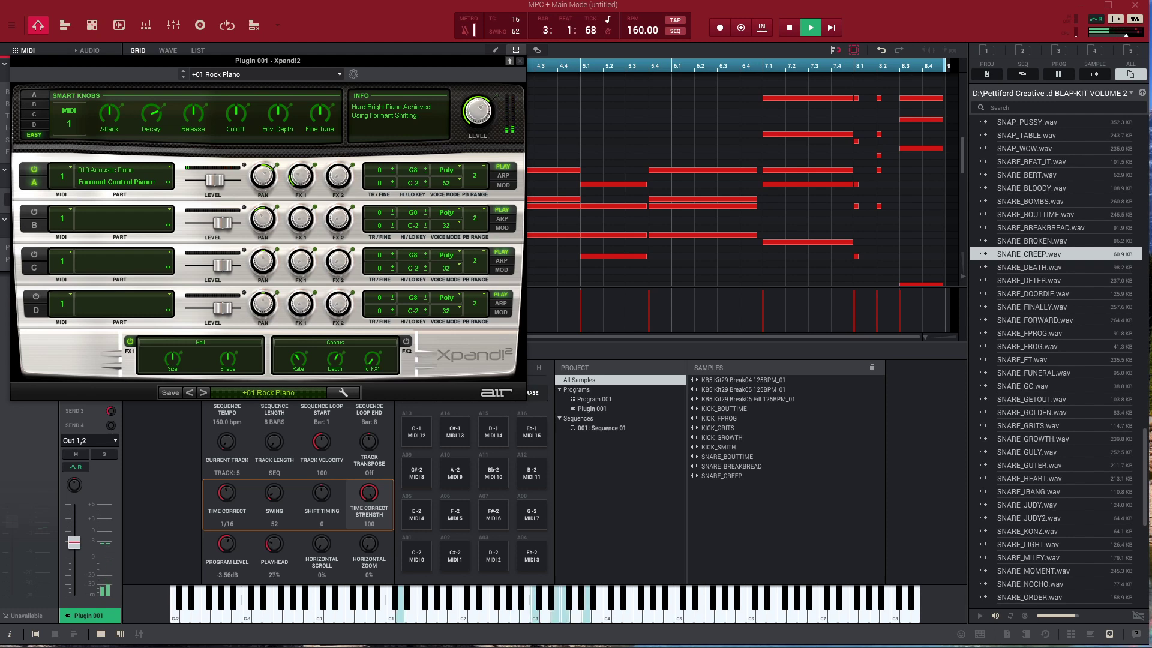
left_click_drag(675, 65, 675, 90)
left_click_drag(385, 61, 327, 66)
left_click(462, 66)
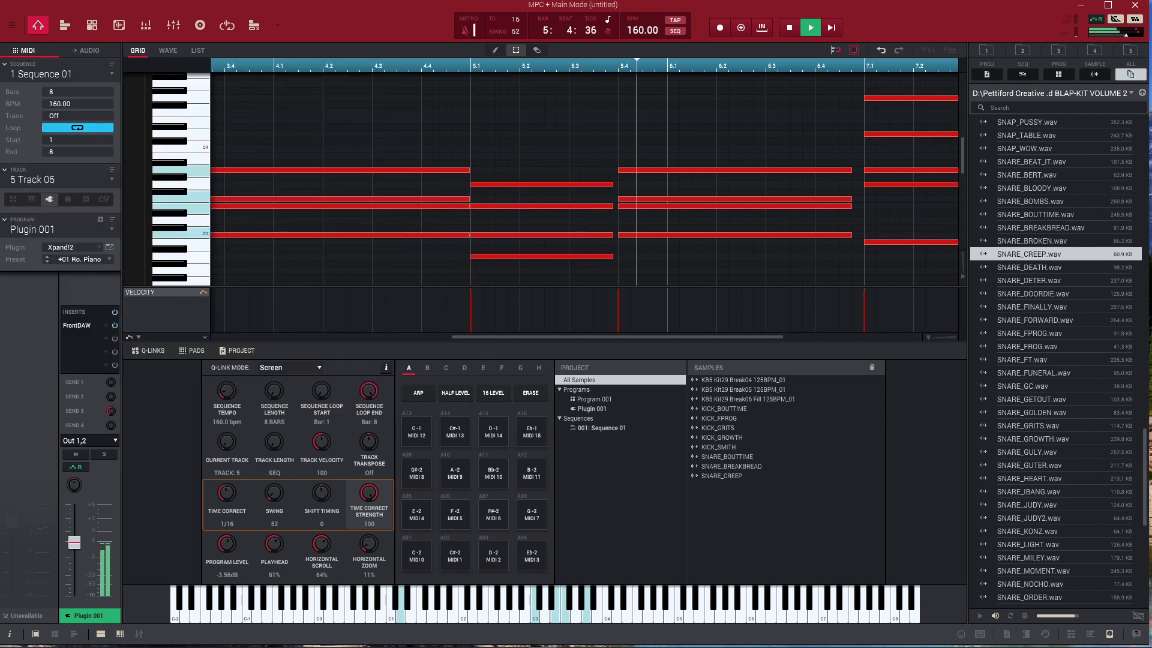
Play the progression from the start, stop near the second chord in bar 1, and set Time Correct to Off
left_click(832, 27)
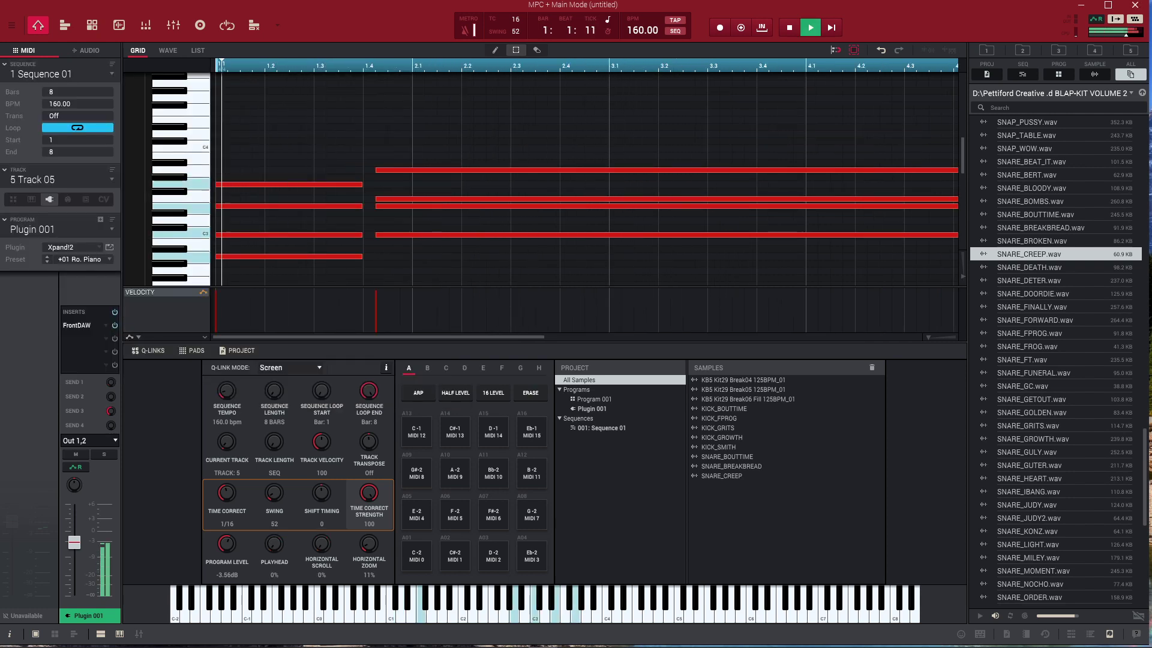
key("space")
left_click_drag(393, 147, 412, 253)
scroll(412, 249, "down", 4)
scroll(412, 249, "down", 4)
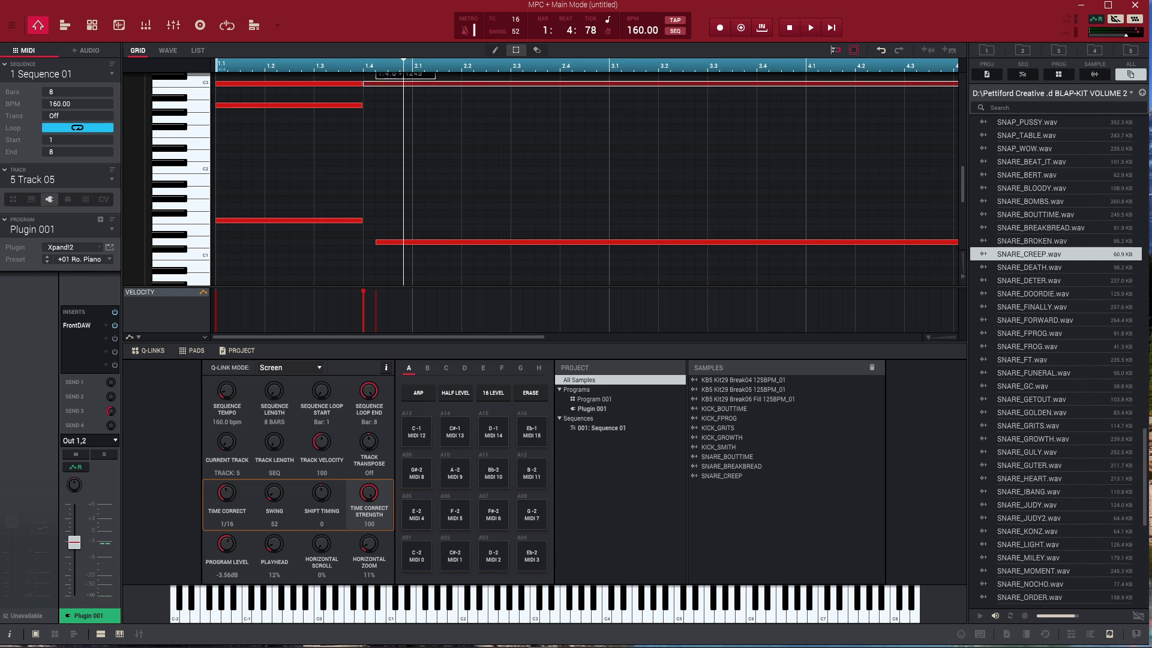
left_click(516, 19)
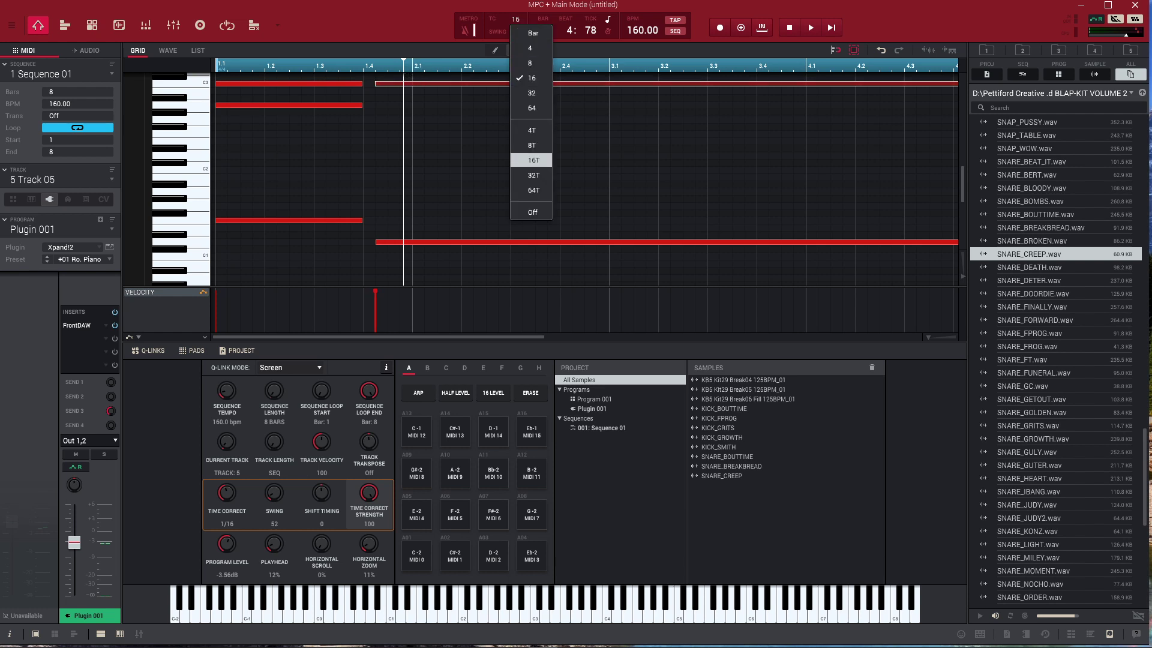
left_click(533, 212)
Move the second chord's notes, including the D1 bass note, slightly earlier to start at about beat 1.4
left_click_drag(377, 88, 371, 89)
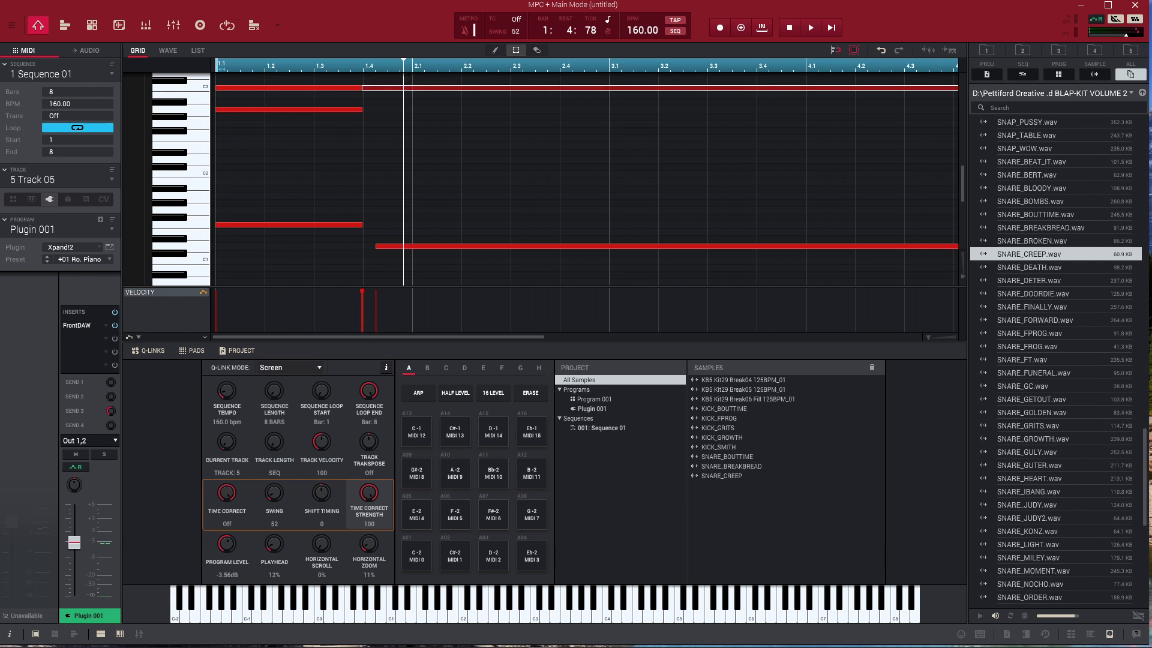
left_click(373, 243)
left_click(378, 246)
left_click_drag(377, 246, 369, 246)
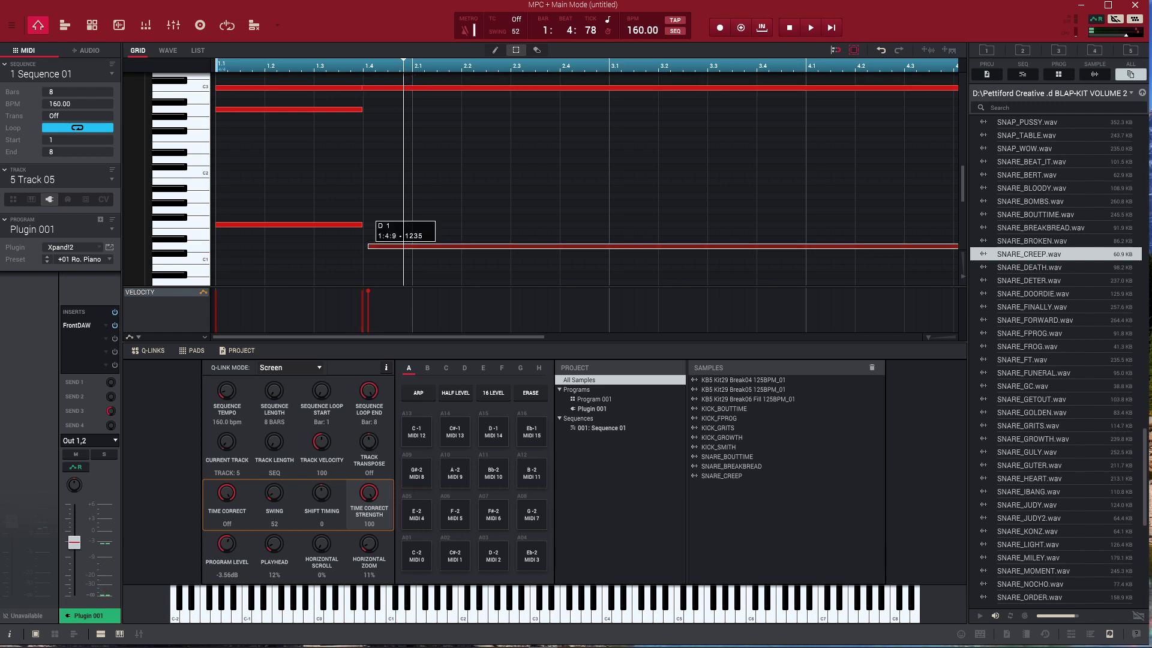
scroll(555, 174, "up", 8)
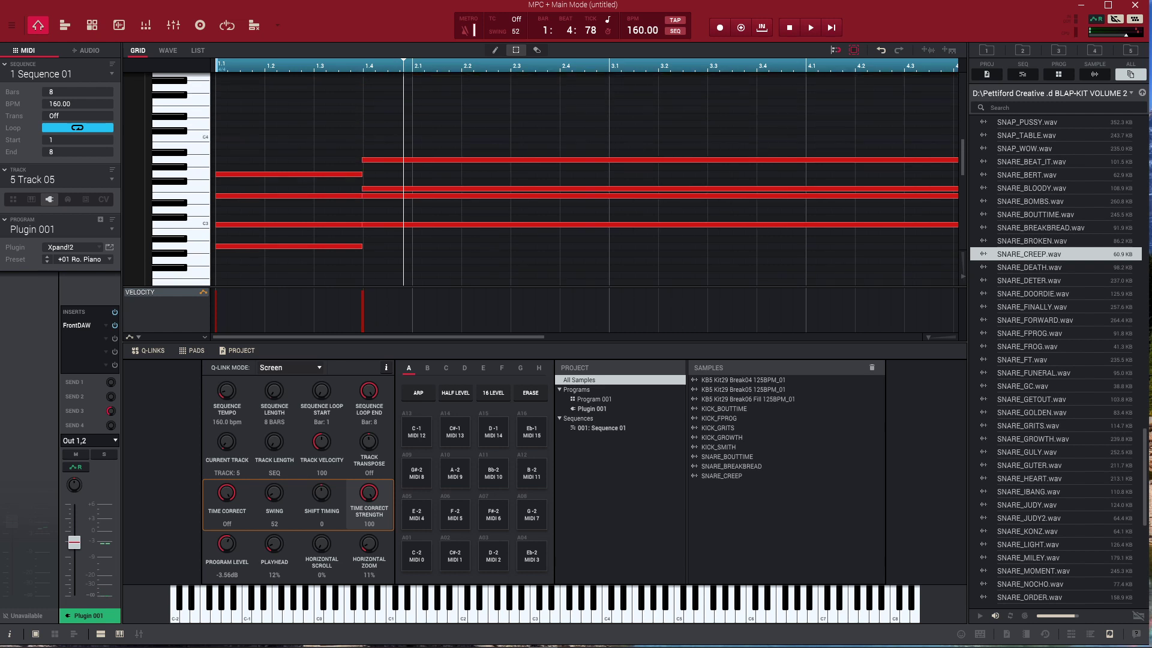
left_click_drag(371, 133, 395, 277)
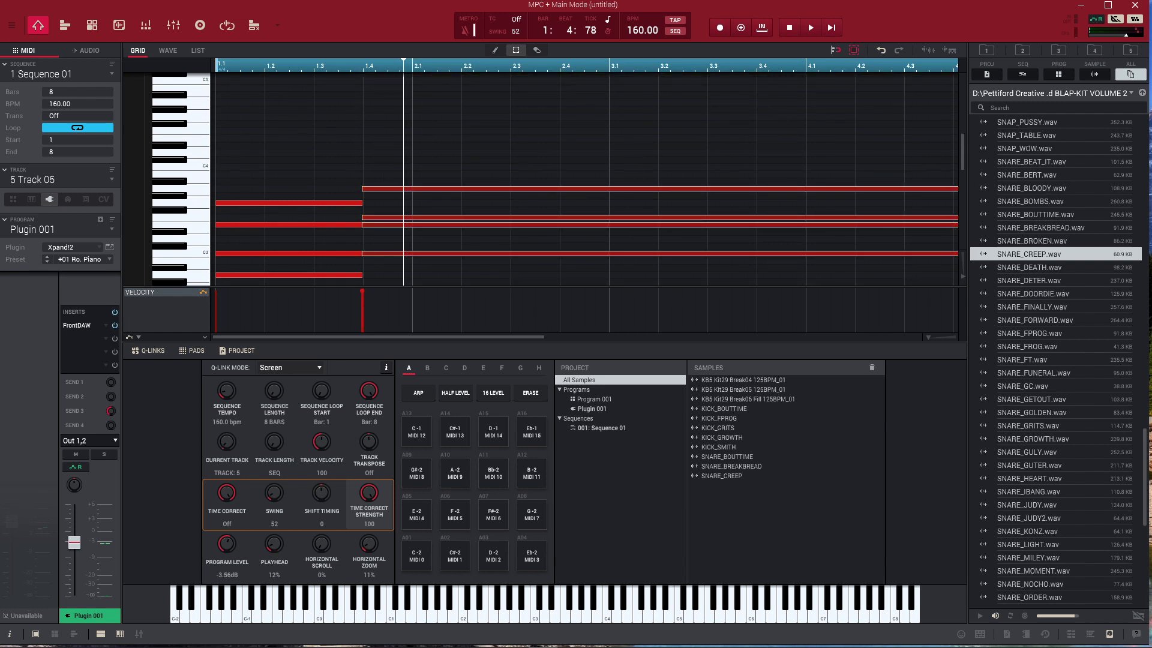
left_click(394, 278)
Stagger the second chord's upper notes by delaying A3 the most, F3 to 1:4:20, and E3 only slightly
left_click_drag(363, 189, 380, 188)
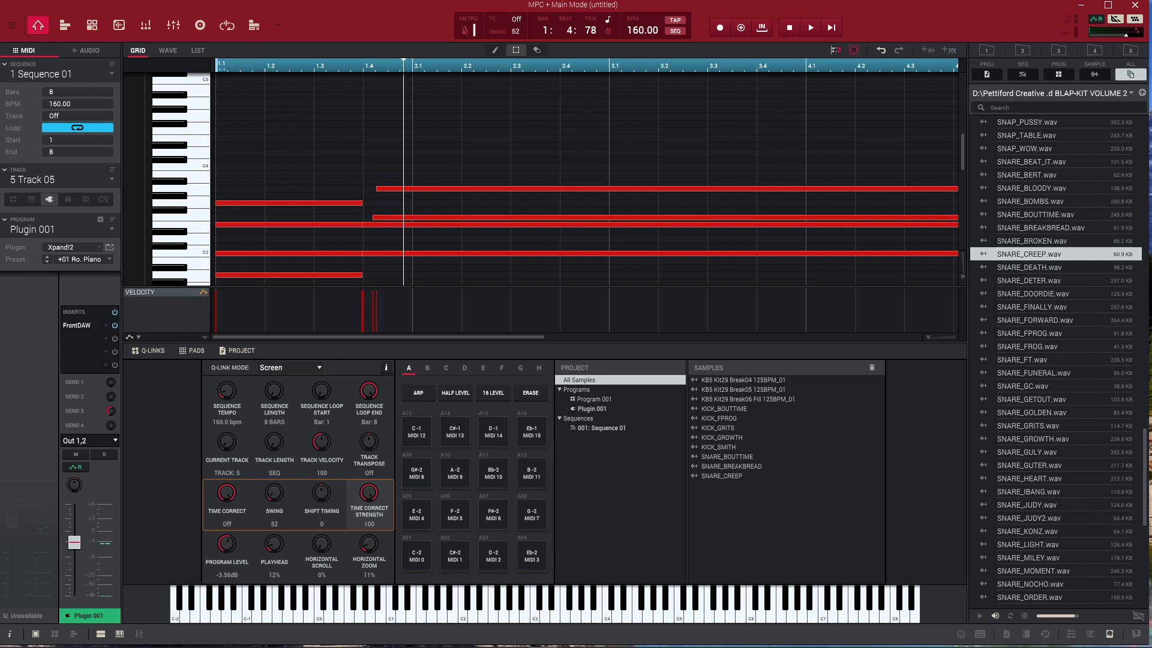
left_click(363, 225)
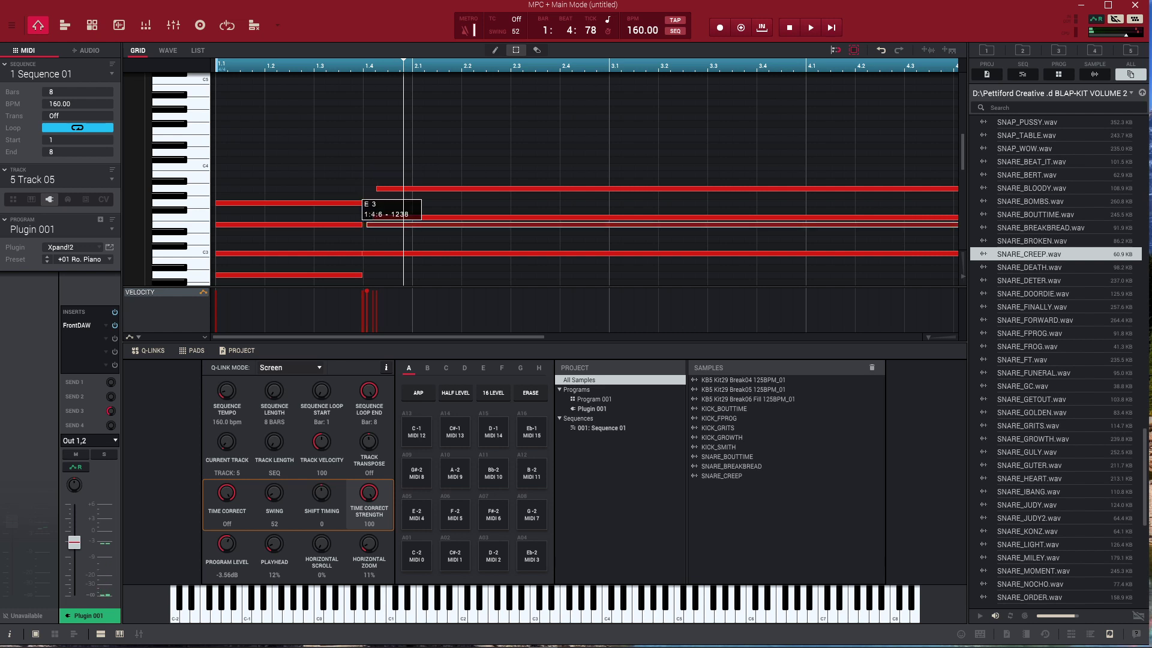
left_click_drag(366, 225, 377, 217)
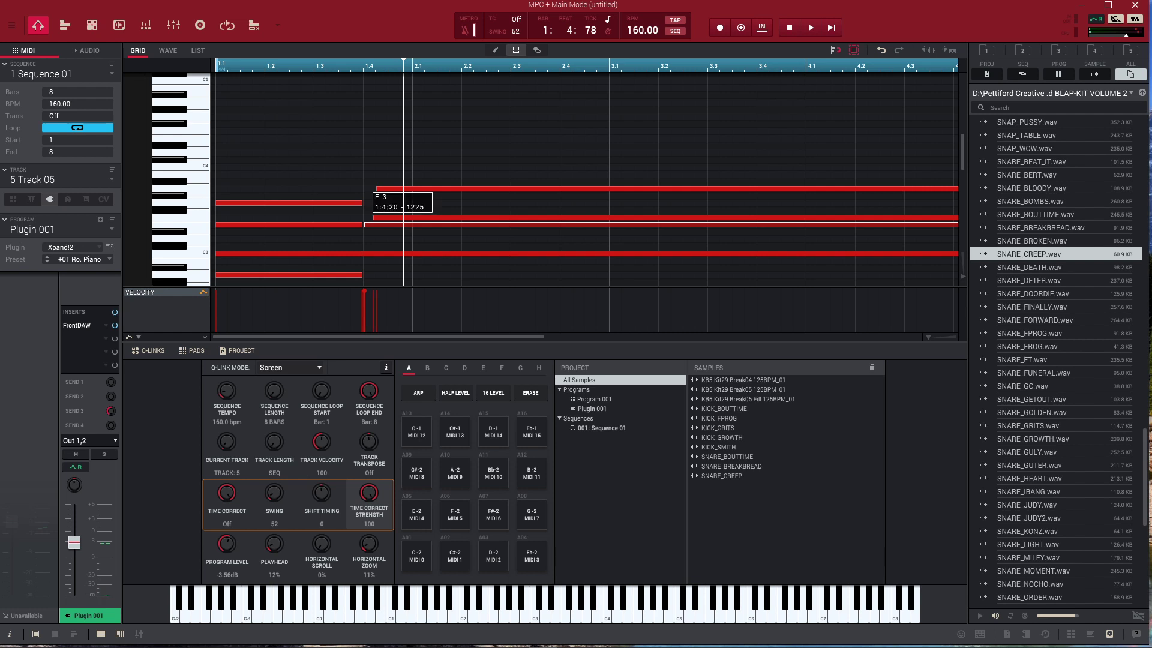
Shorten the first chord's C3 note, start the second chord's C3 at 1:3:94, and play back the result
scroll(587, 179, "down", 2)
left_click(361, 231)
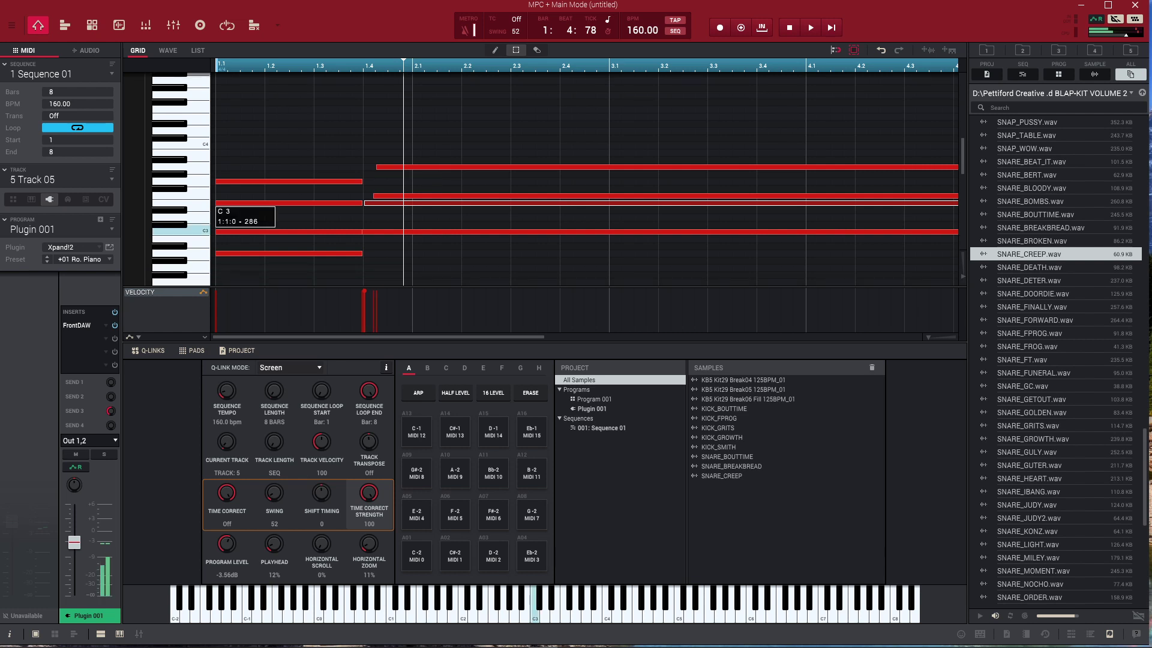
left_click_drag(361, 232, 357, 232)
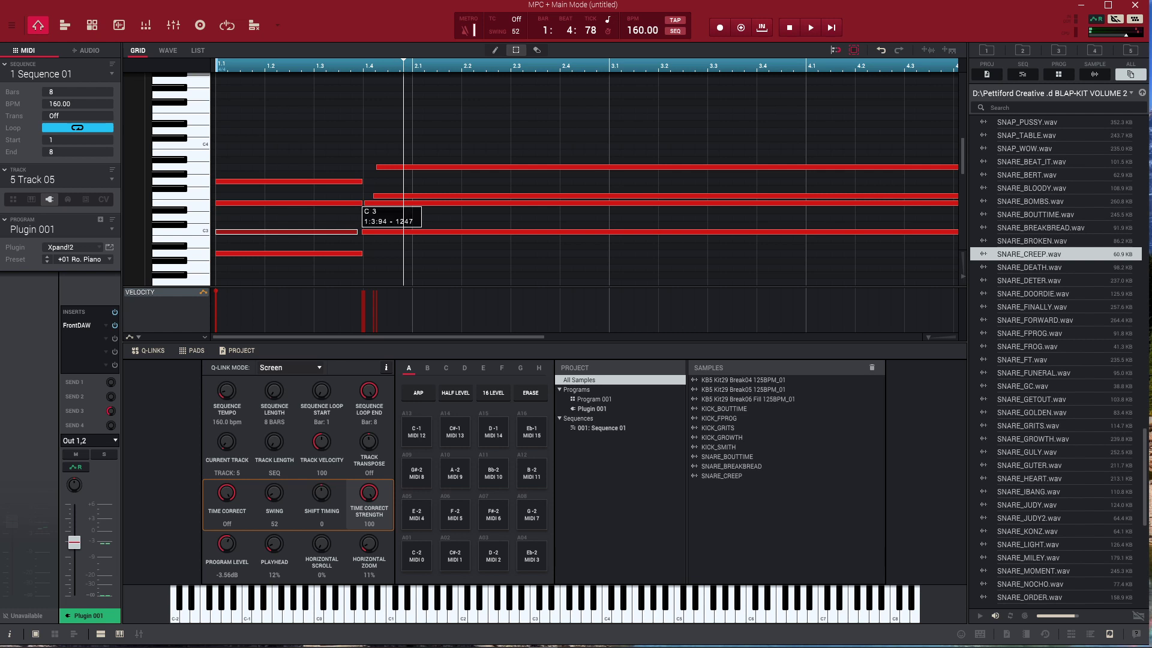
scroll(363, 232, "down", 11)
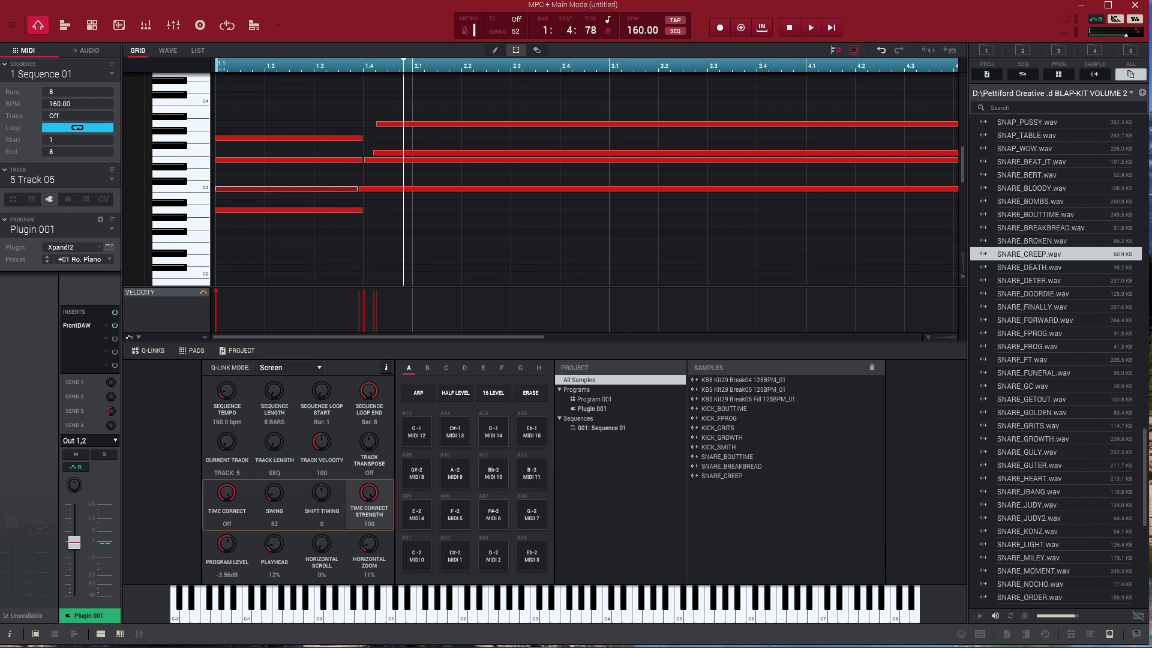
scroll(555, 180, "down", 3)
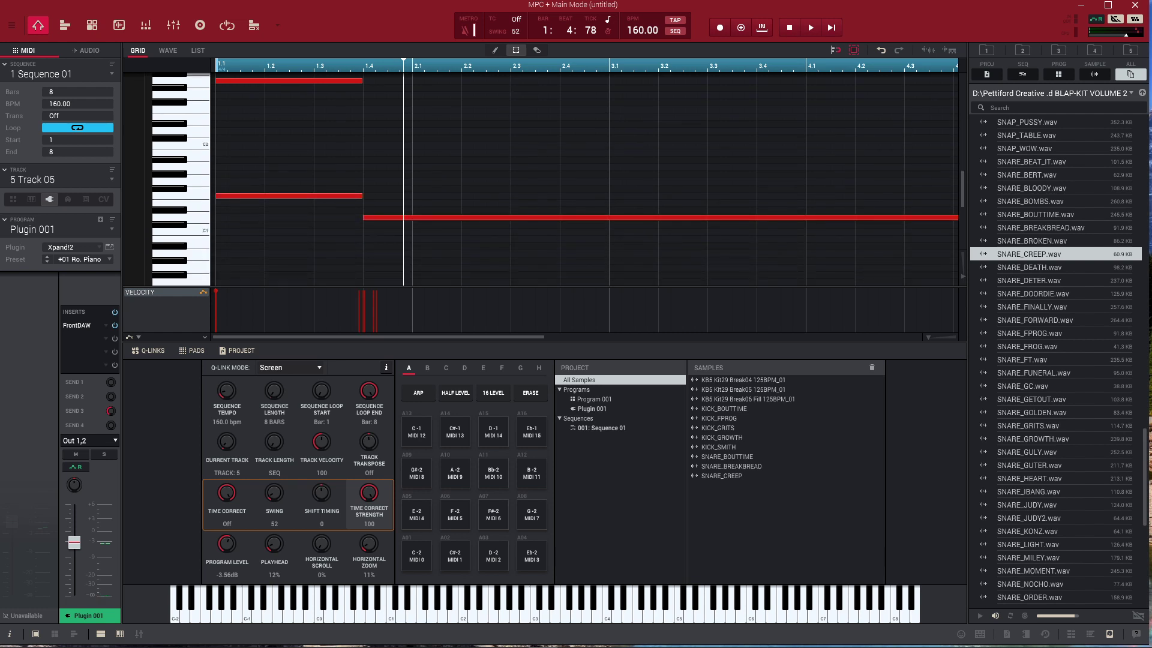
key("space")
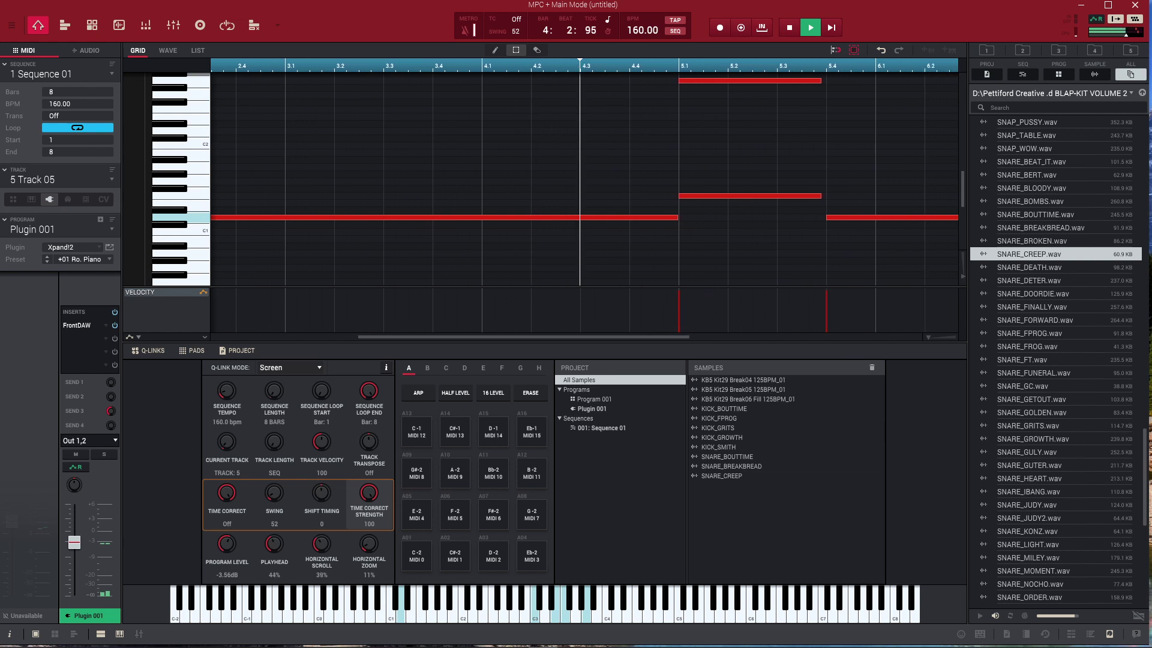
Stagger the chord near beat 5.4 by delaying A3 and F3, starting the lower notes earlier, and shortening the preceding E3 note
key("space")
scroll(585, 178, "up", 5)
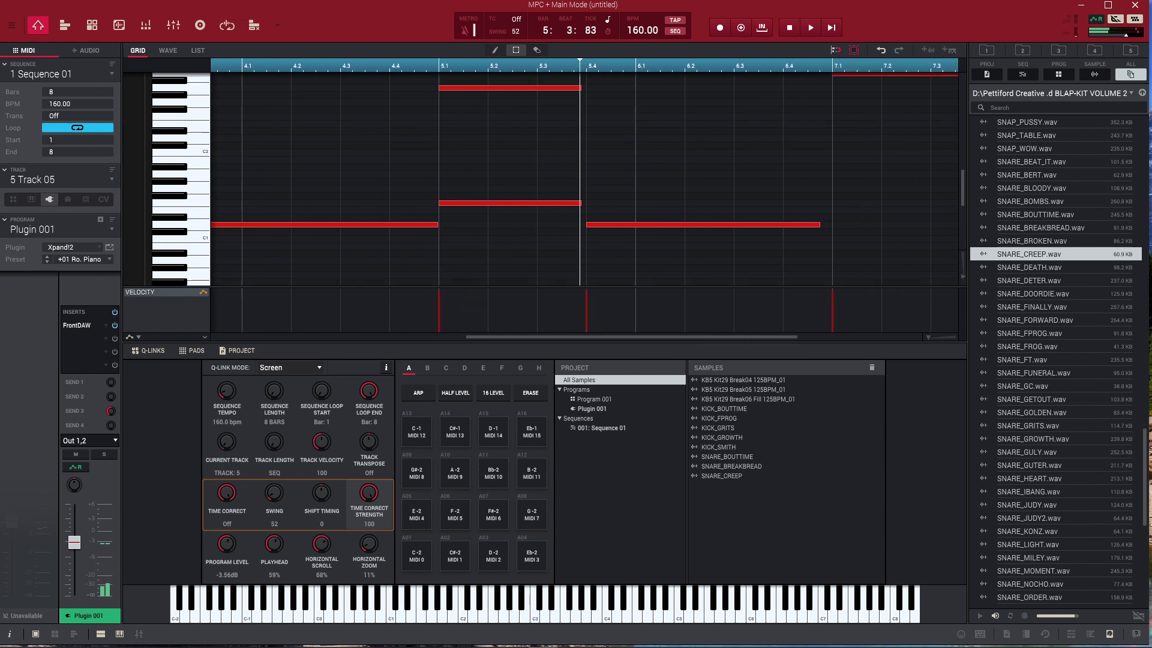
scroll(585, 179, "up", 5)
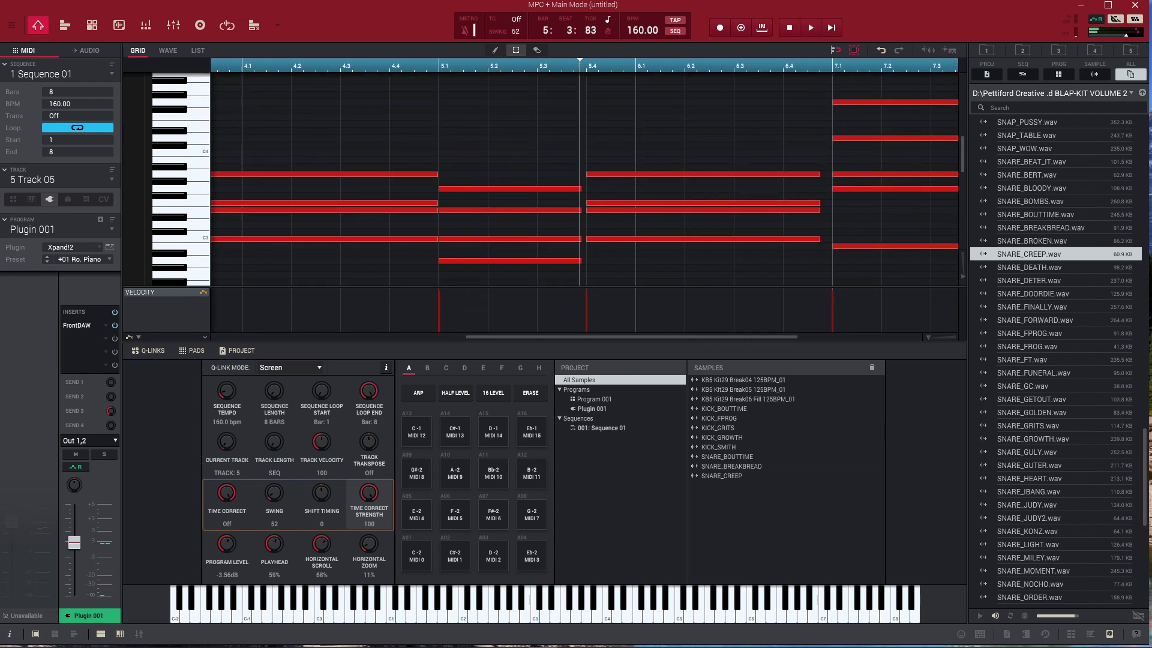
left_click_drag(587, 175, 596, 203)
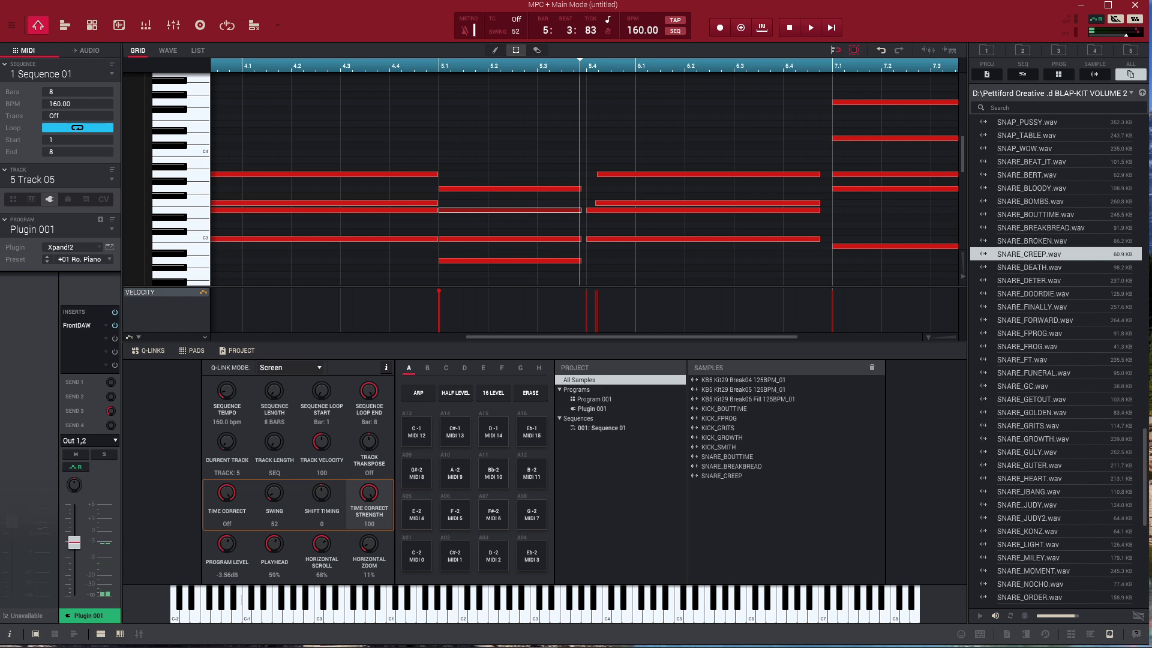
left_click_drag(581, 211, 573, 211)
scroll(585, 178, "down", 5)
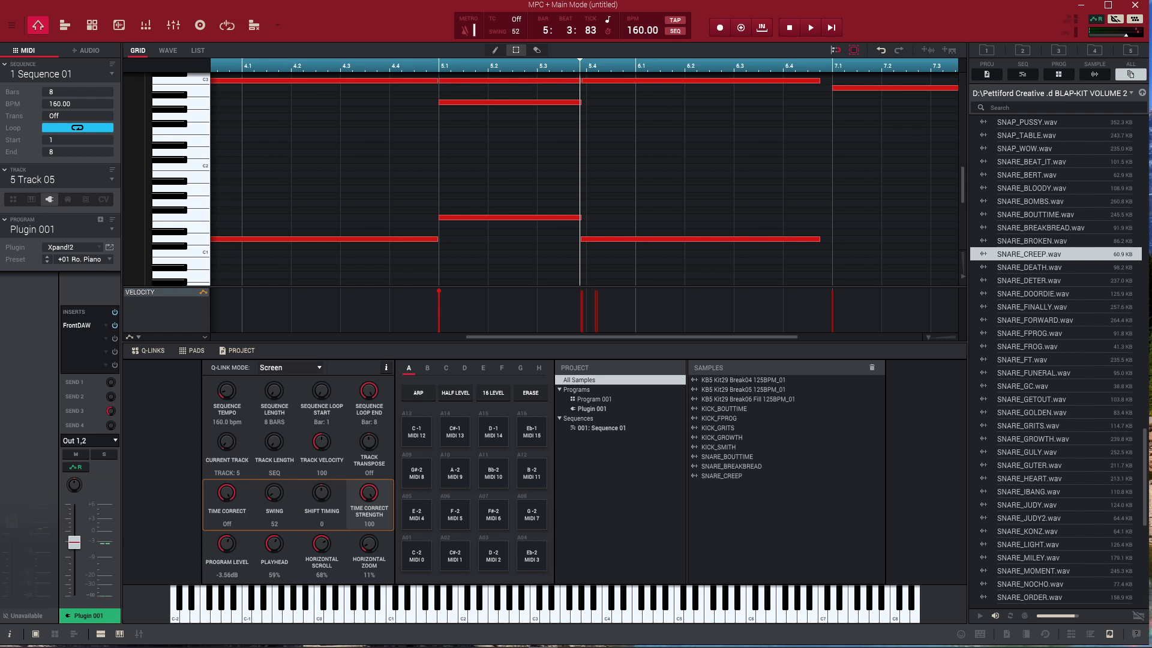
scroll(585, 179, "up", 4)
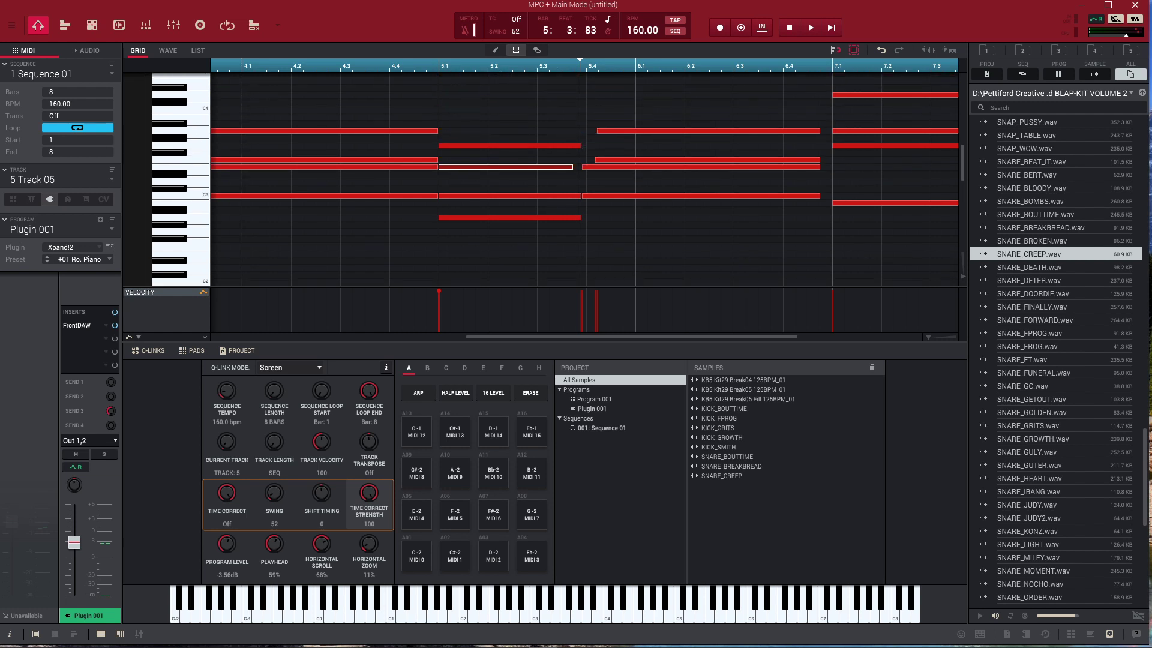
Move the A3 note of the chord near beat 5.4 slightly earlier, ahead of the F3 note, and play back the sequence
scroll(585, 179, "right", 5)
scroll(585, 178, "up", 4)
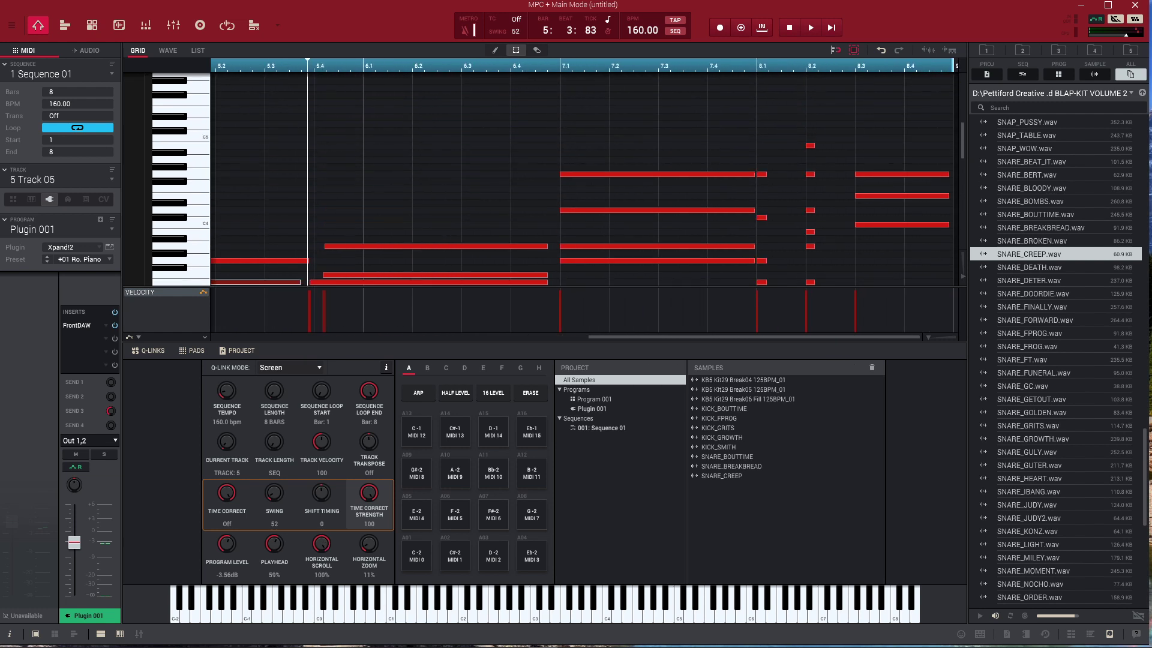
scroll(585, 179, "up", 1)
key("space")
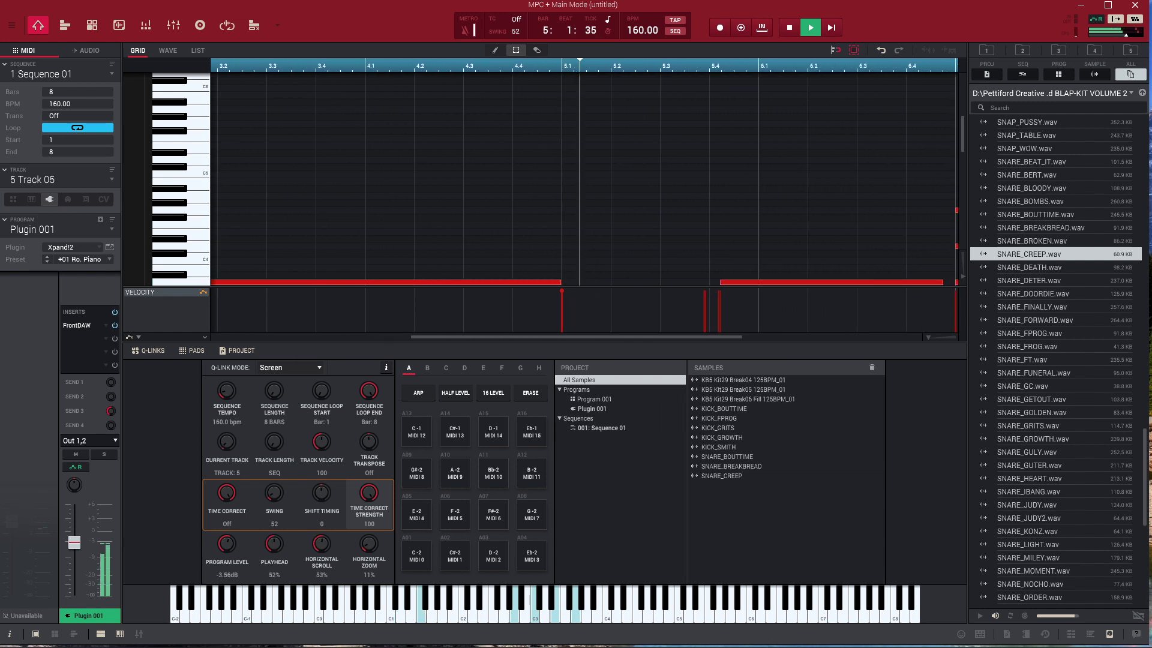
key("space")
scroll(584, 178, "down", 5)
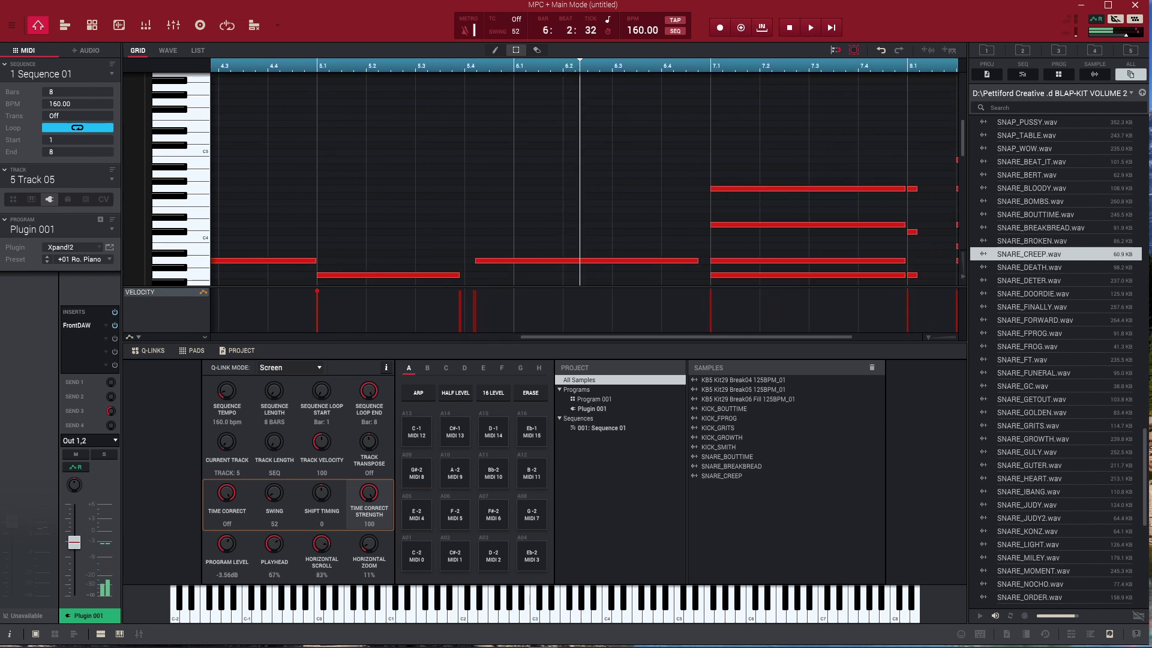
left_click_drag(476, 174, 468, 175)
key("space")
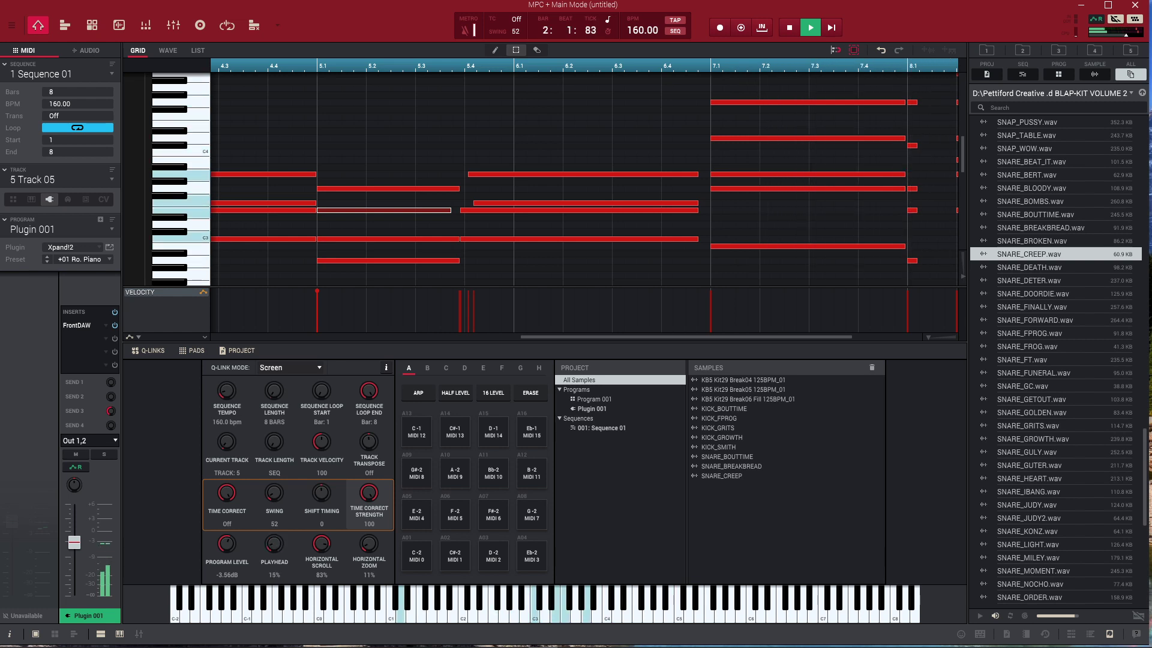
On track 6, load Hybrid's 001 Thick 4 preset from the 18 Hard Leads category, and advance to 002 Hula
key("Down")
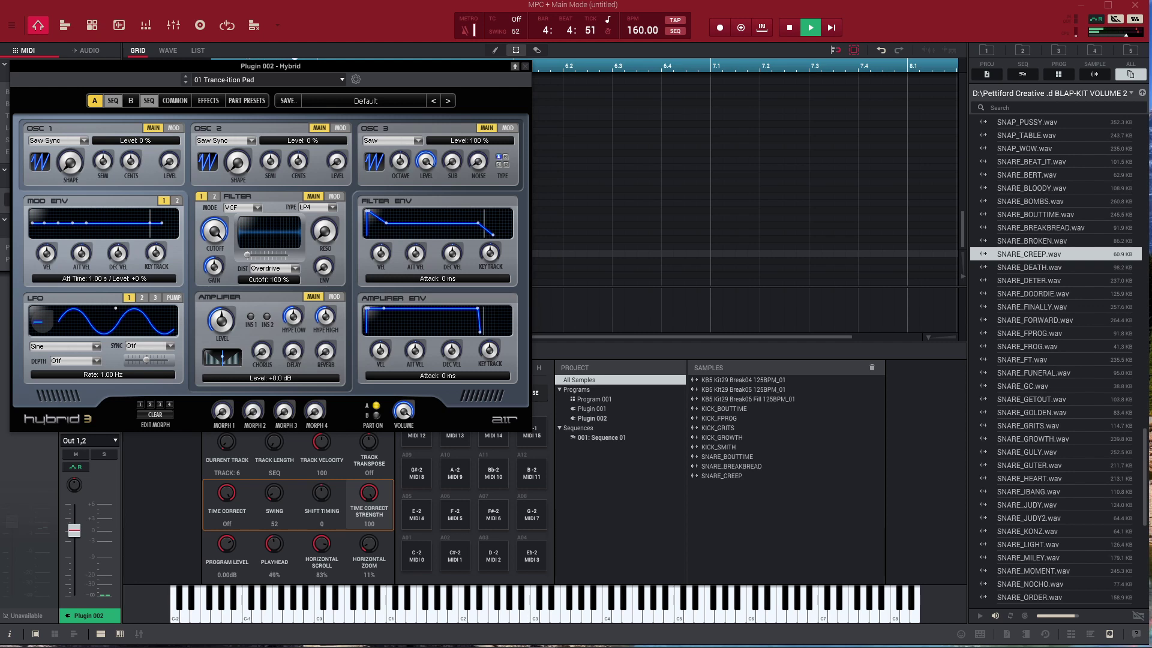
left_click(365, 100)
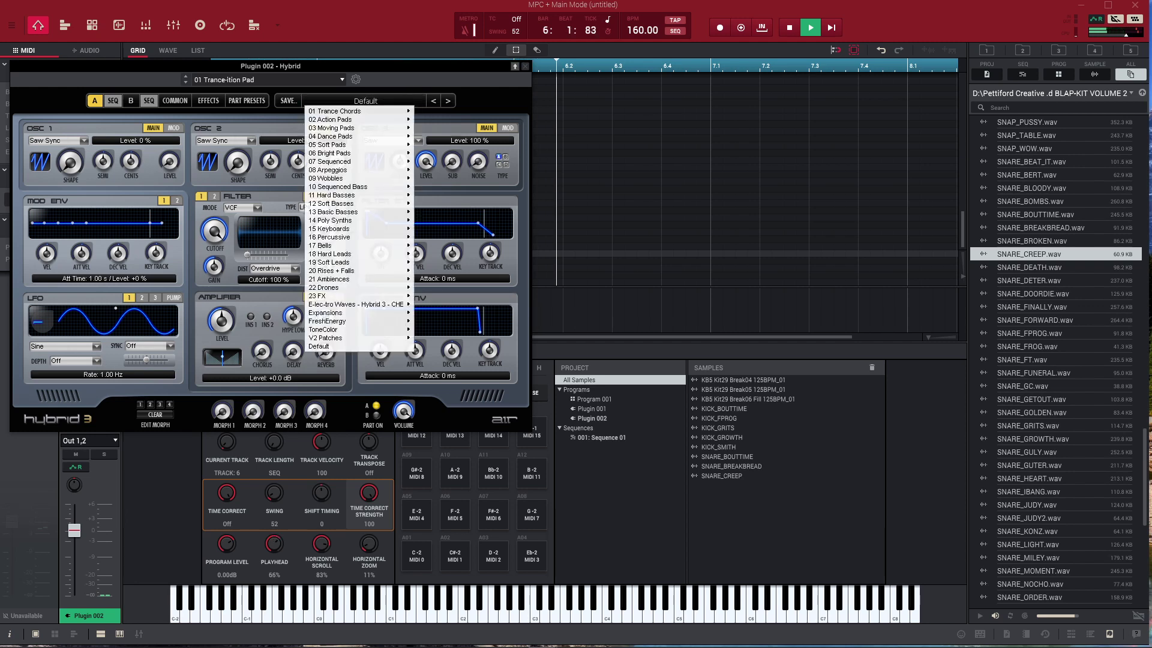
mouse_move(359, 179)
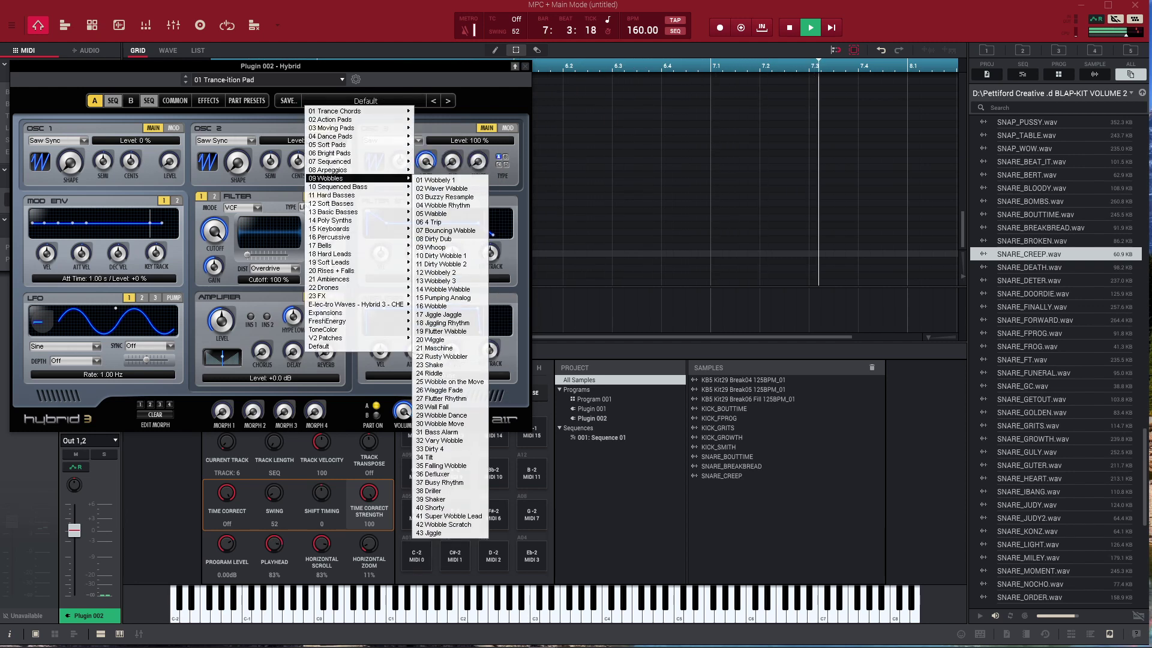
mouse_move(359, 220)
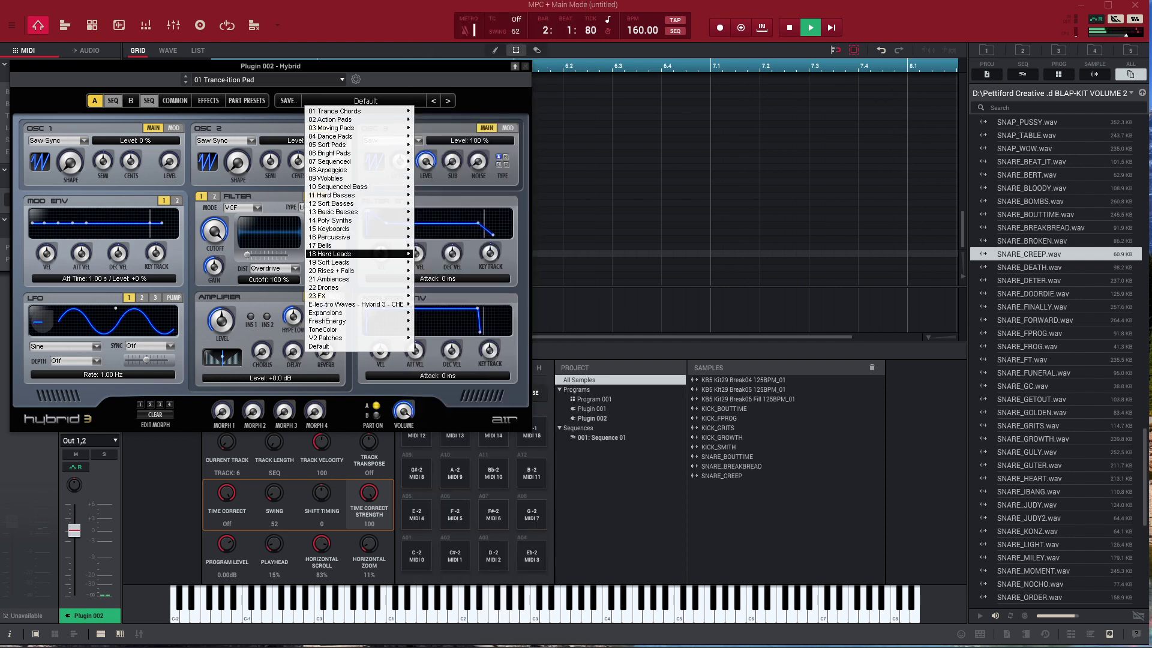
mouse_move(359, 254)
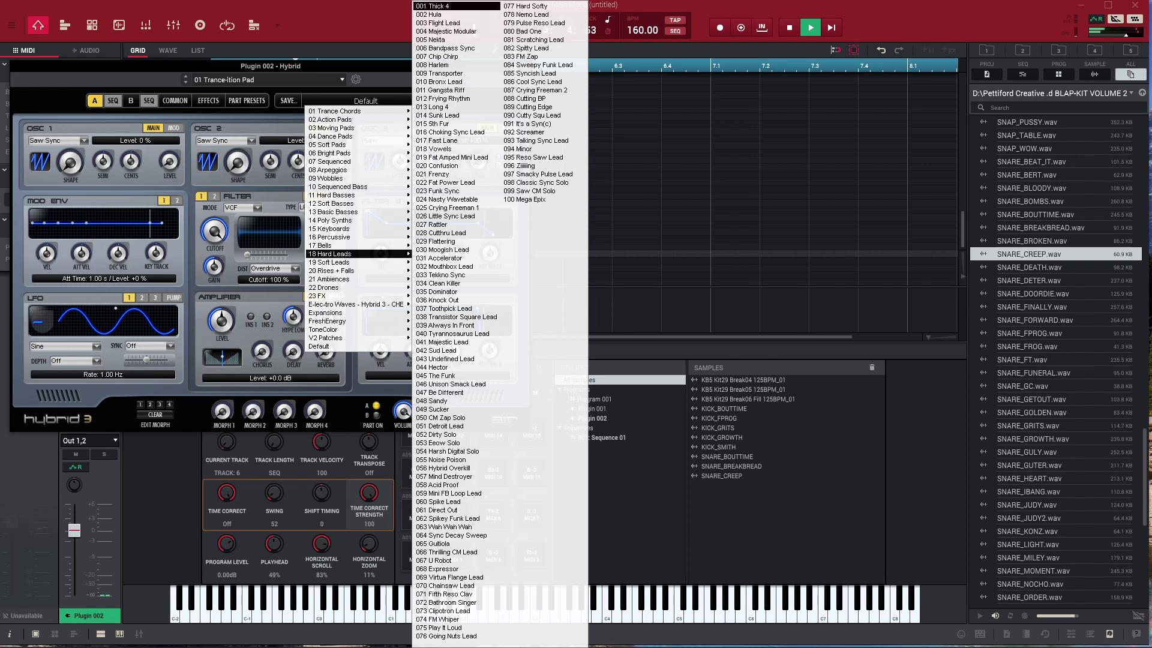
left_click(441, 6)
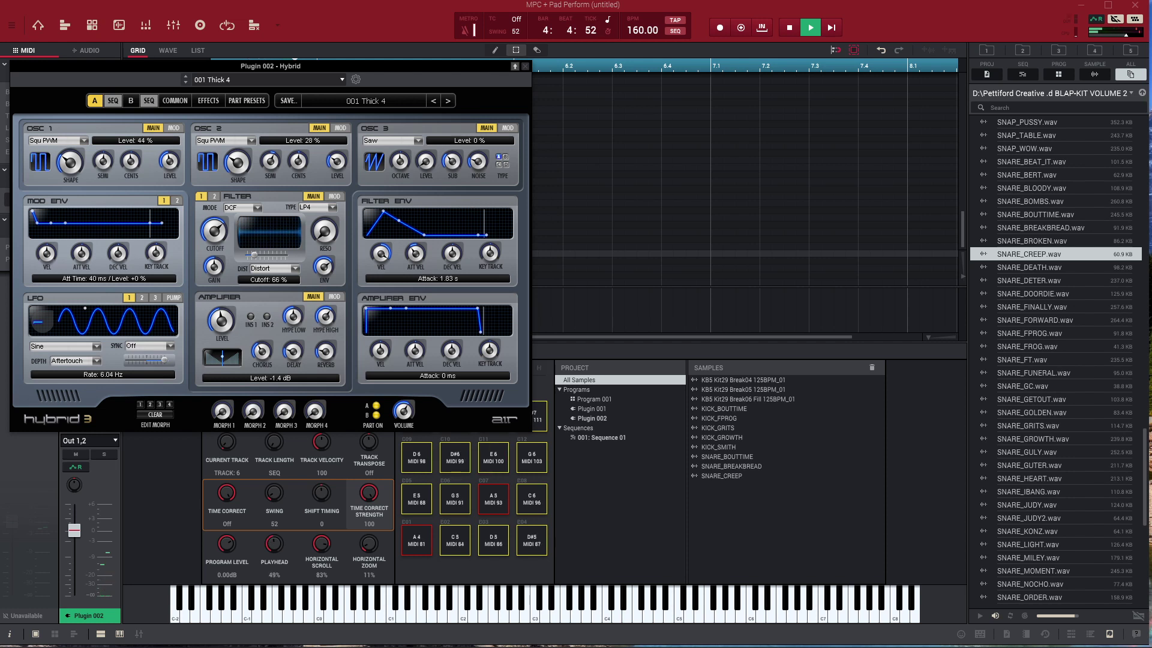
left_click(448, 101)
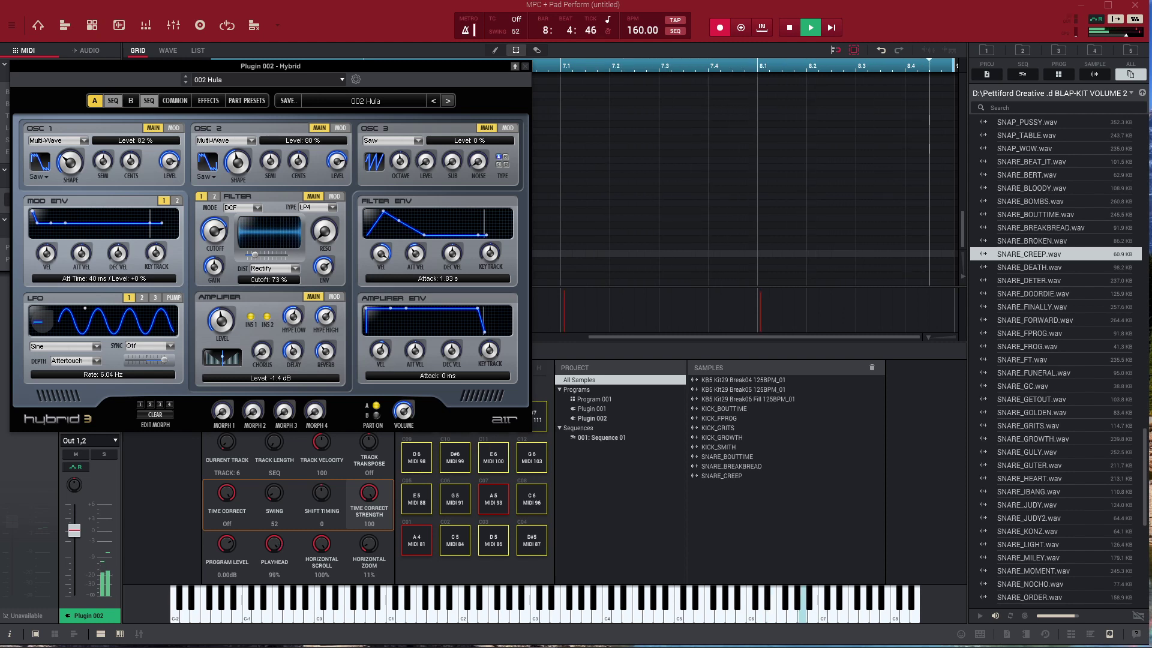
Stop recording, play back the recorded lead part, and raise the Send 3 level for Plugin 002
key("space")
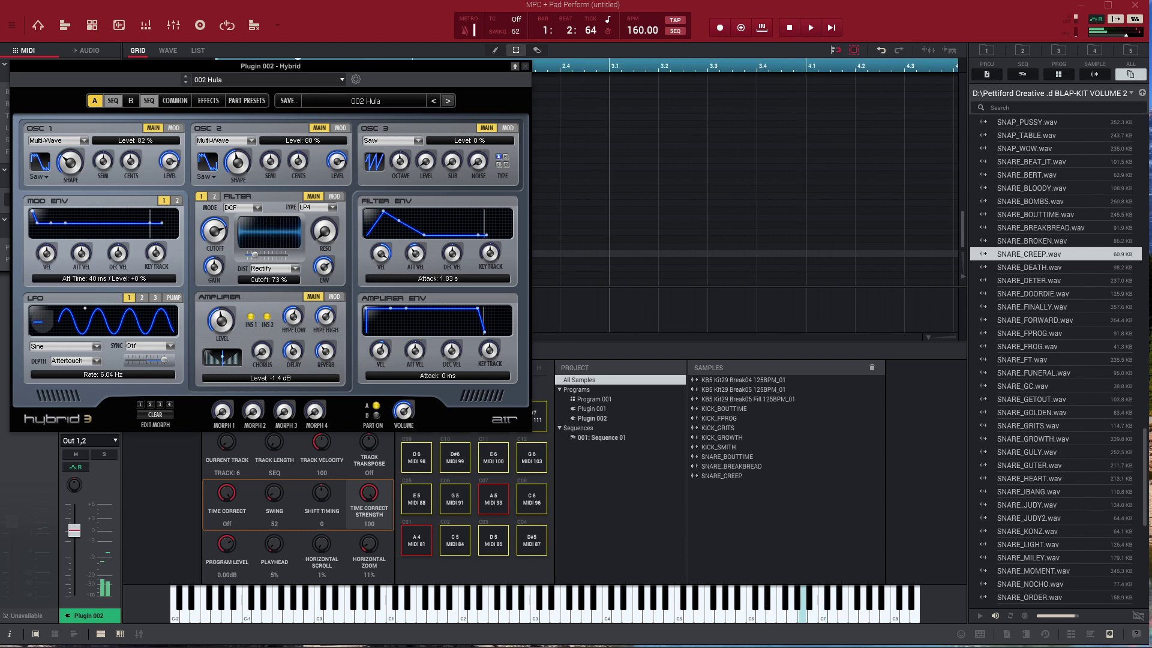
key("space")
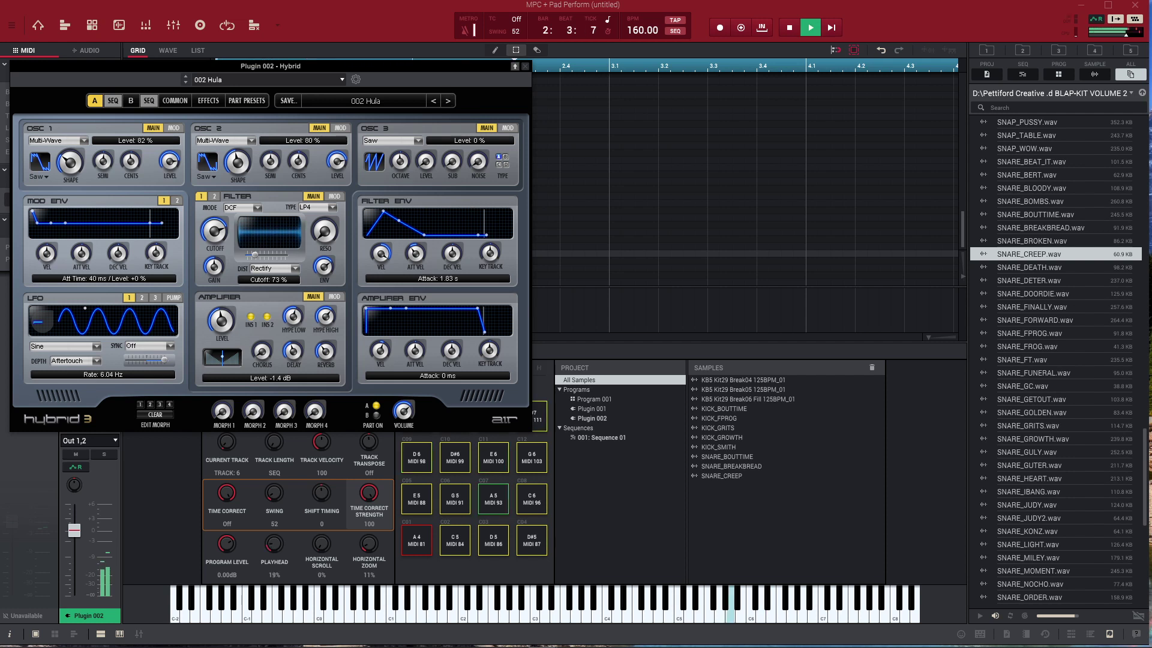
left_click_drag(271, 66, 291, 6)
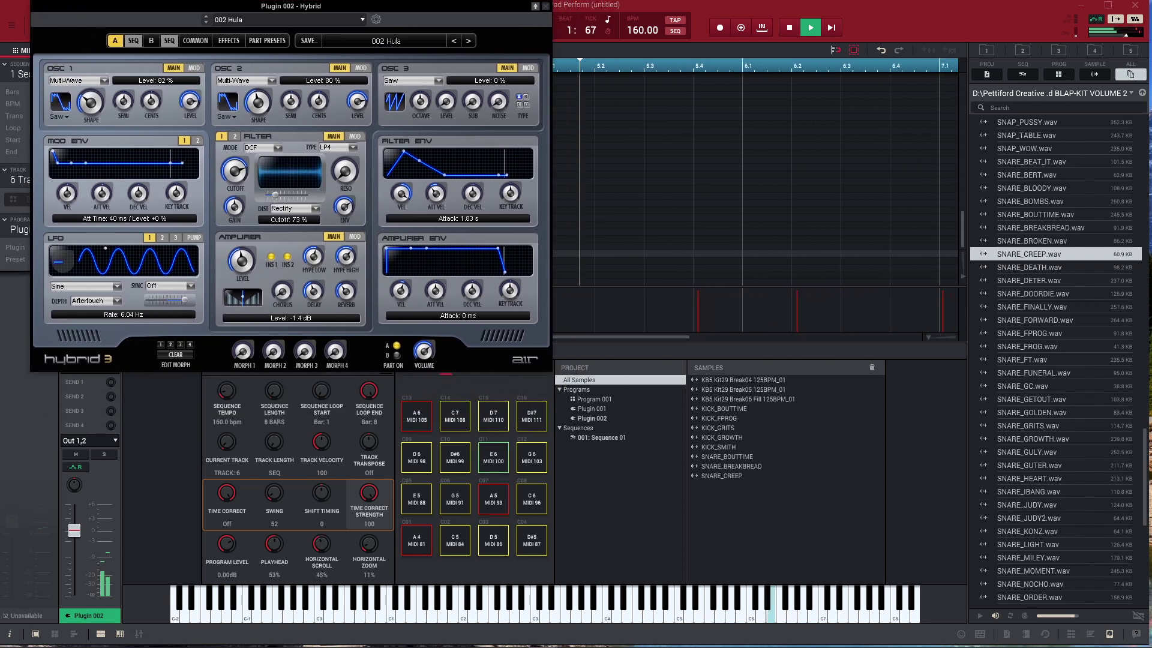
left_click_drag(111, 411, 111, 372)
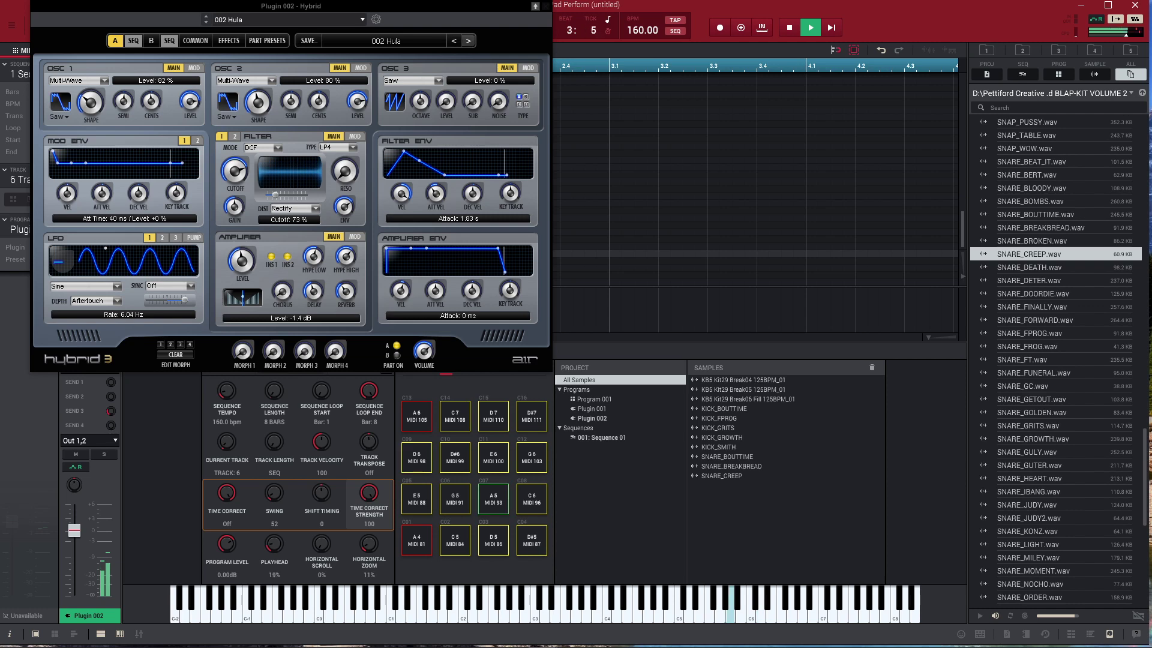
Audition the Hard Leads presets on the recorded part from 003 Flight Lead onward, settling on 012 Frying Rhythm
left_click(469, 41)
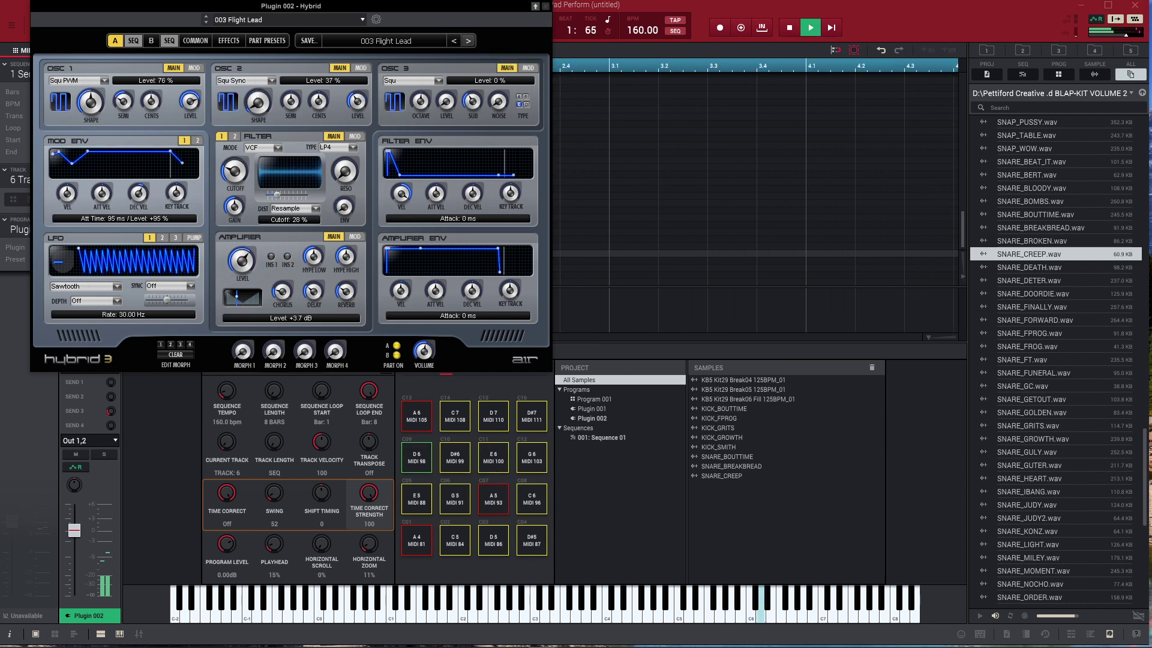
left_click(469, 41)
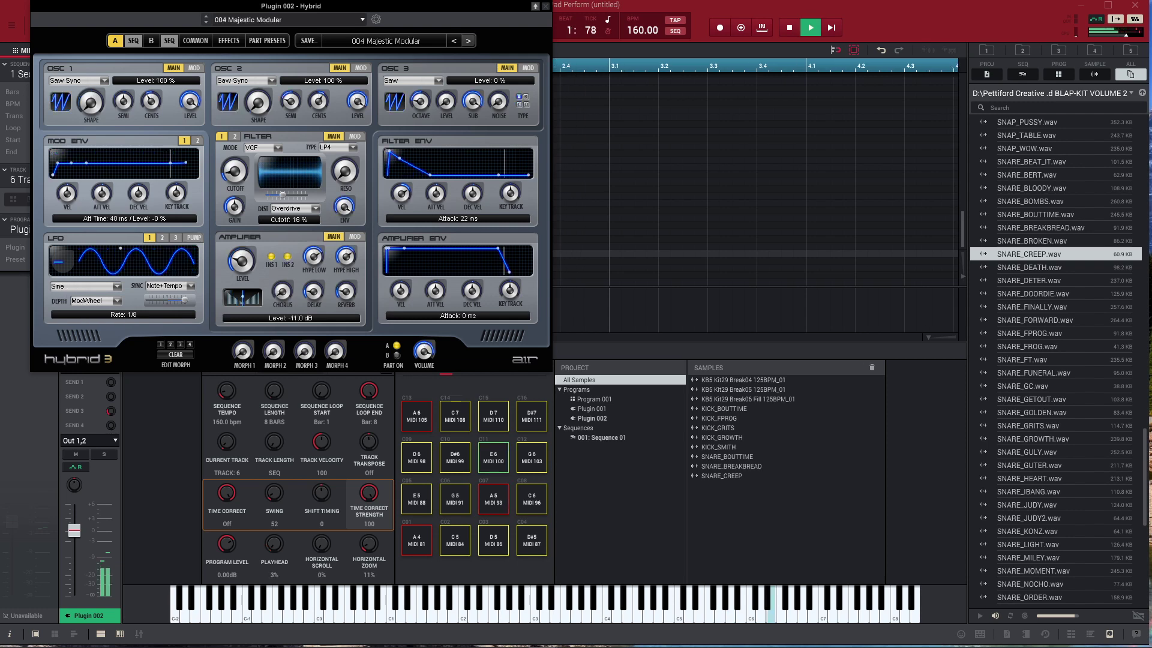
left_click(469, 41)
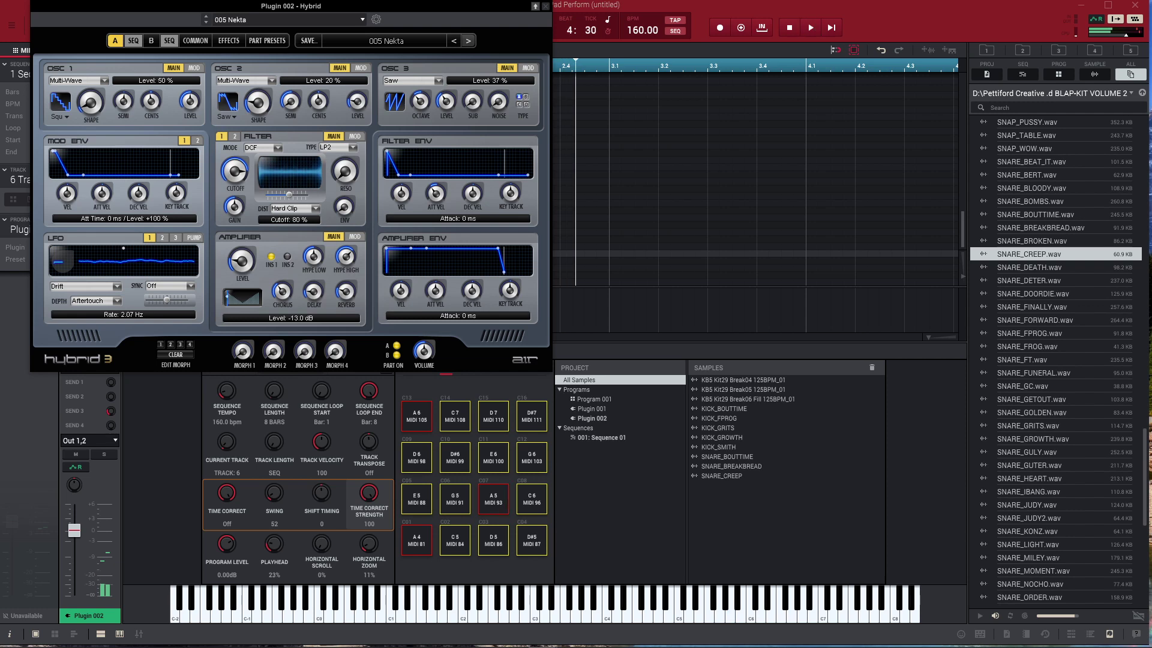
left_click(469, 41)
left_click(469, 41)
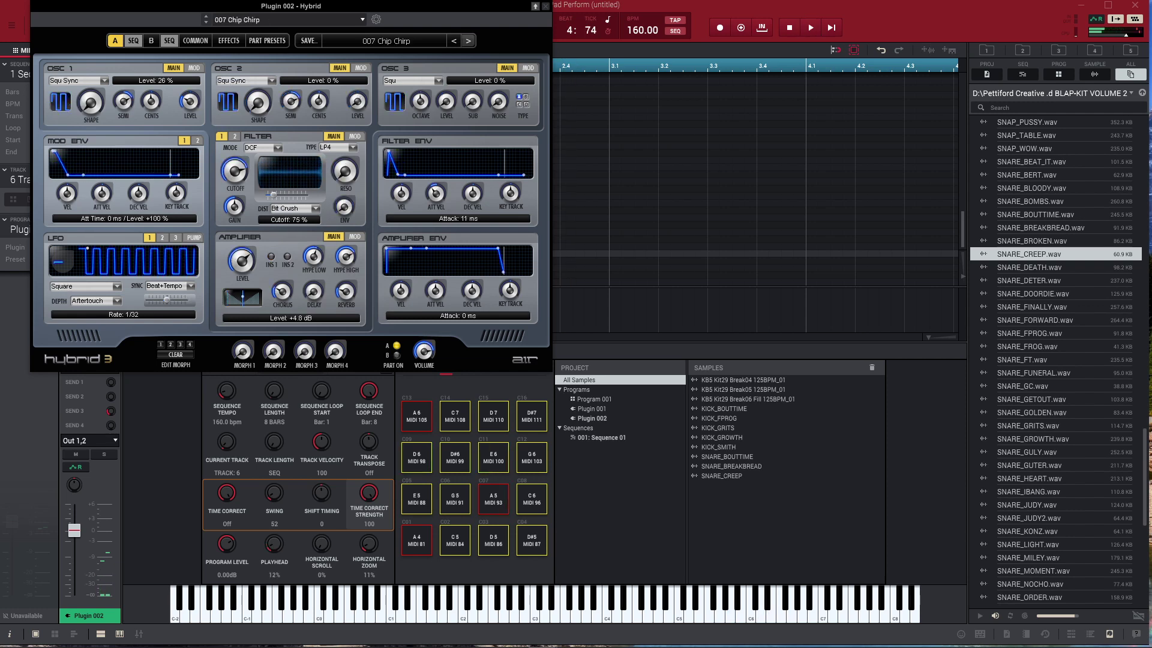
left_click(469, 41)
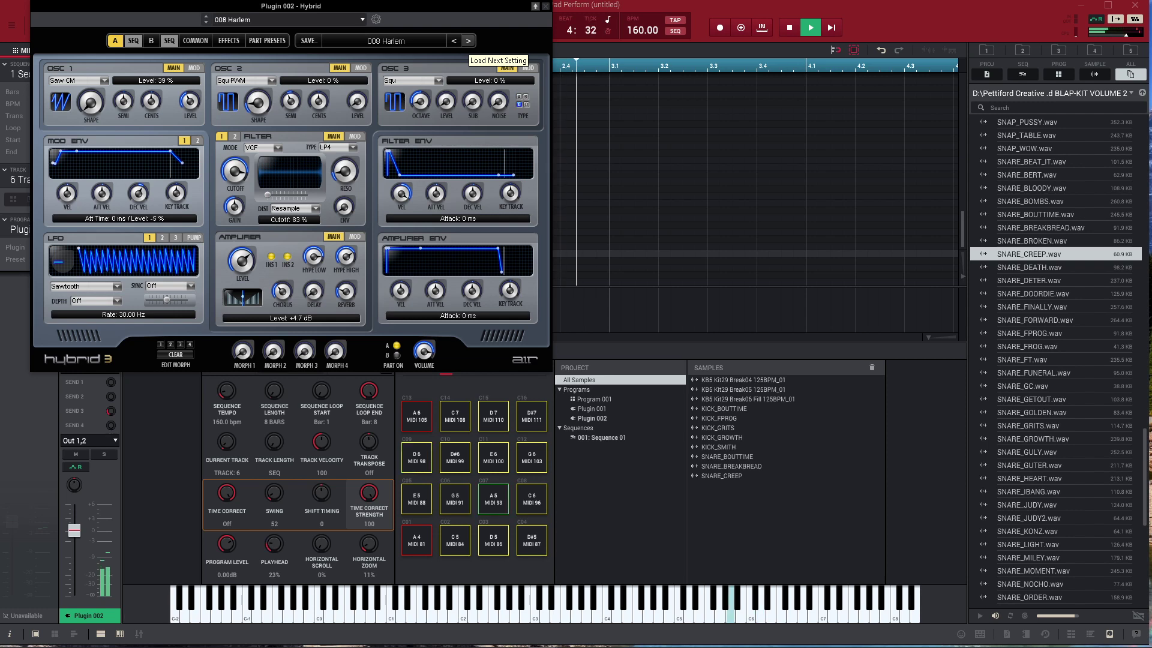
left_click(469, 41)
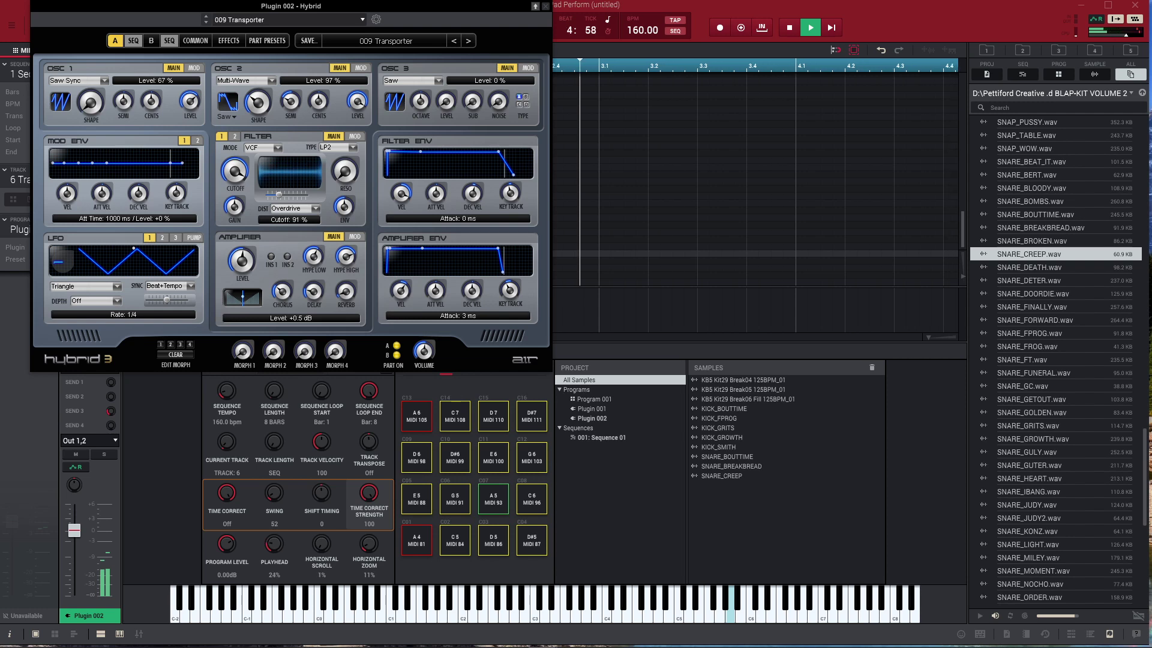
left_click(469, 41)
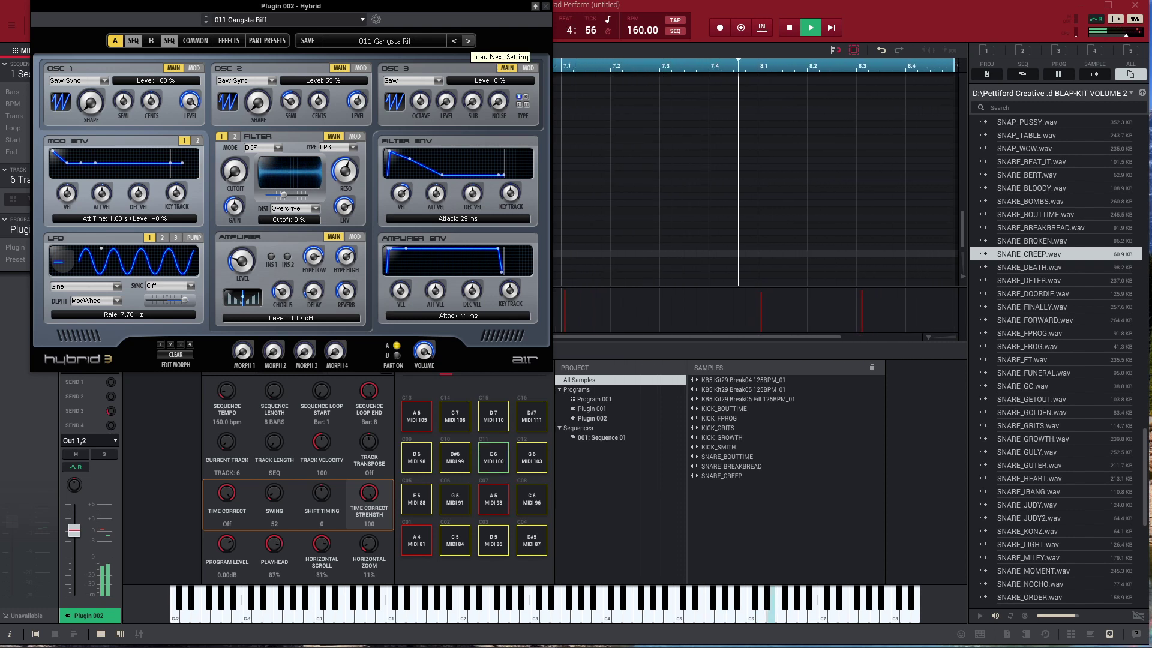
left_click(469, 41)
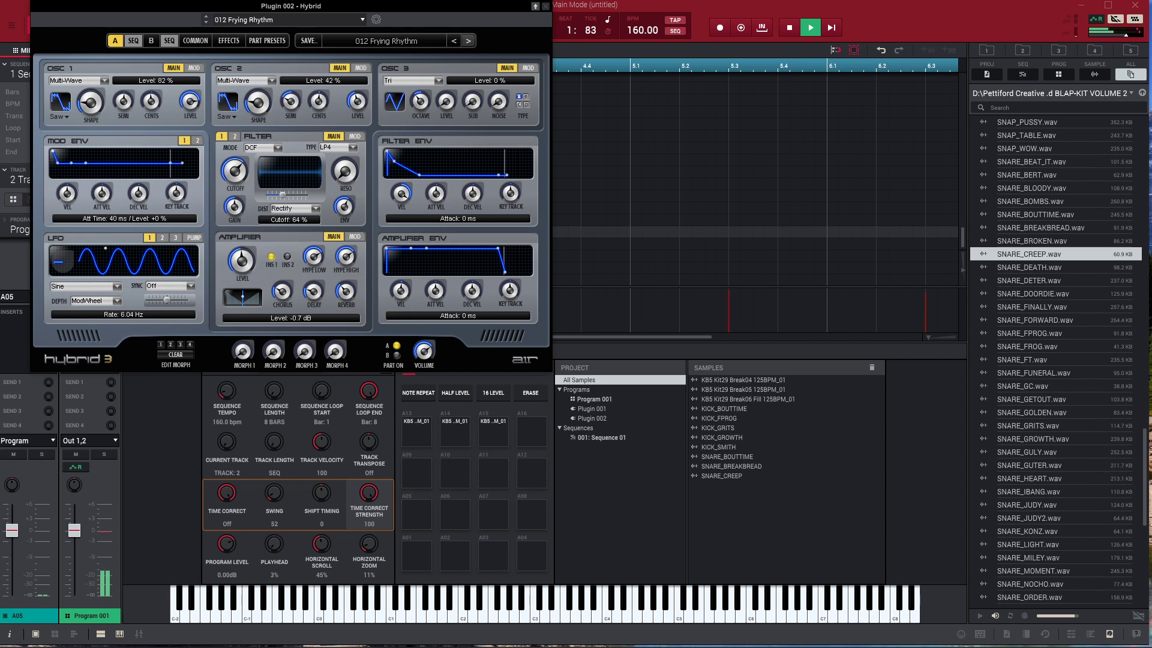
Go down through the tracks to track 7, which uses Plugin 003, and open Track Mute mode
key("Down")
key("Down")
key("Down")
key("Down")
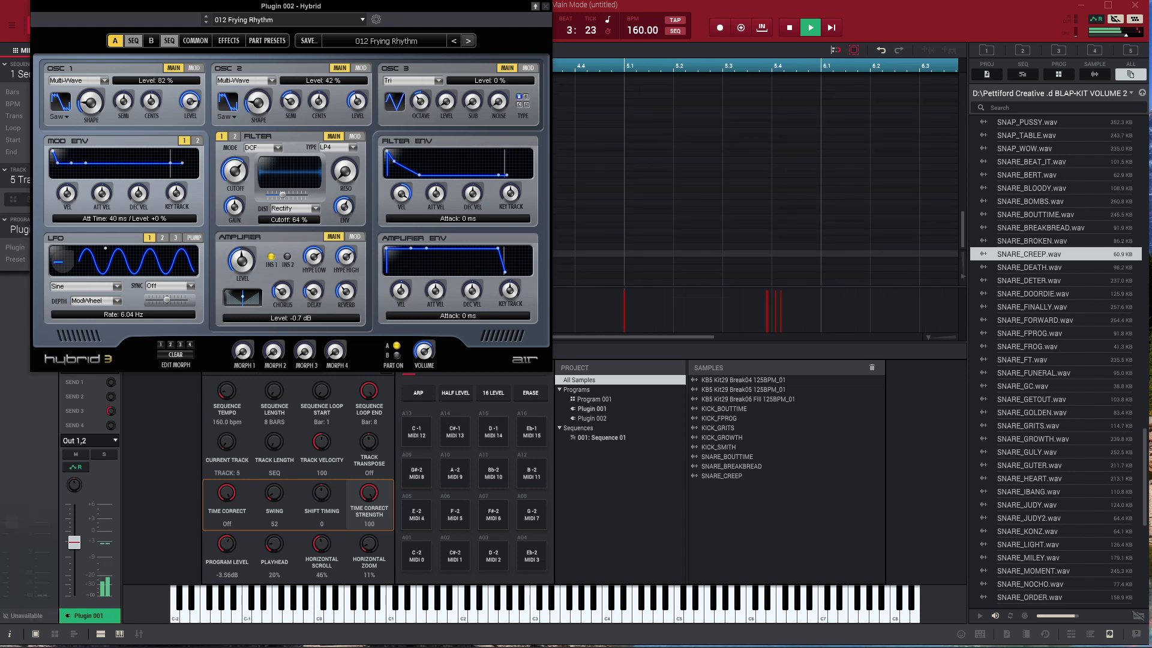
key("Down")
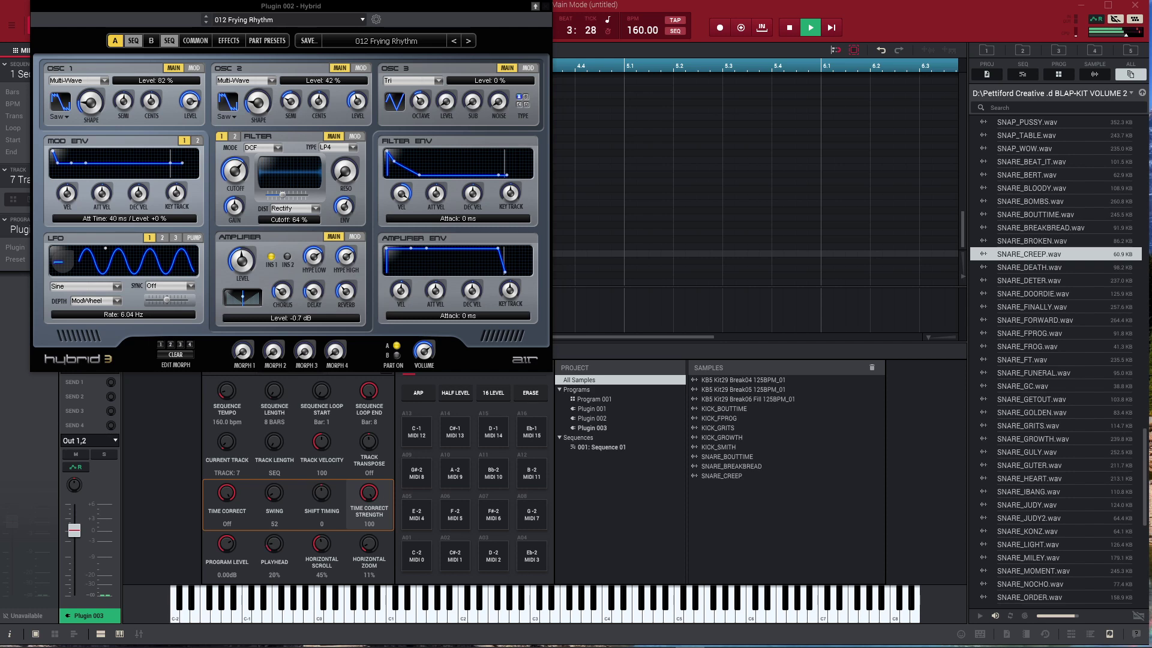
key("F7")
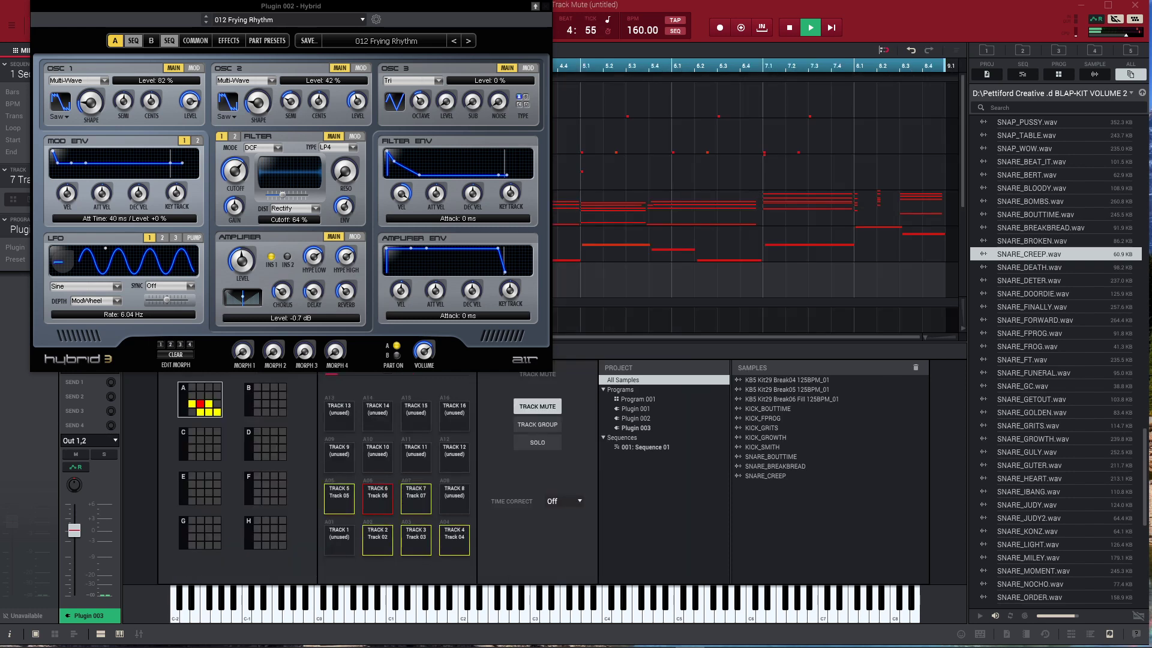